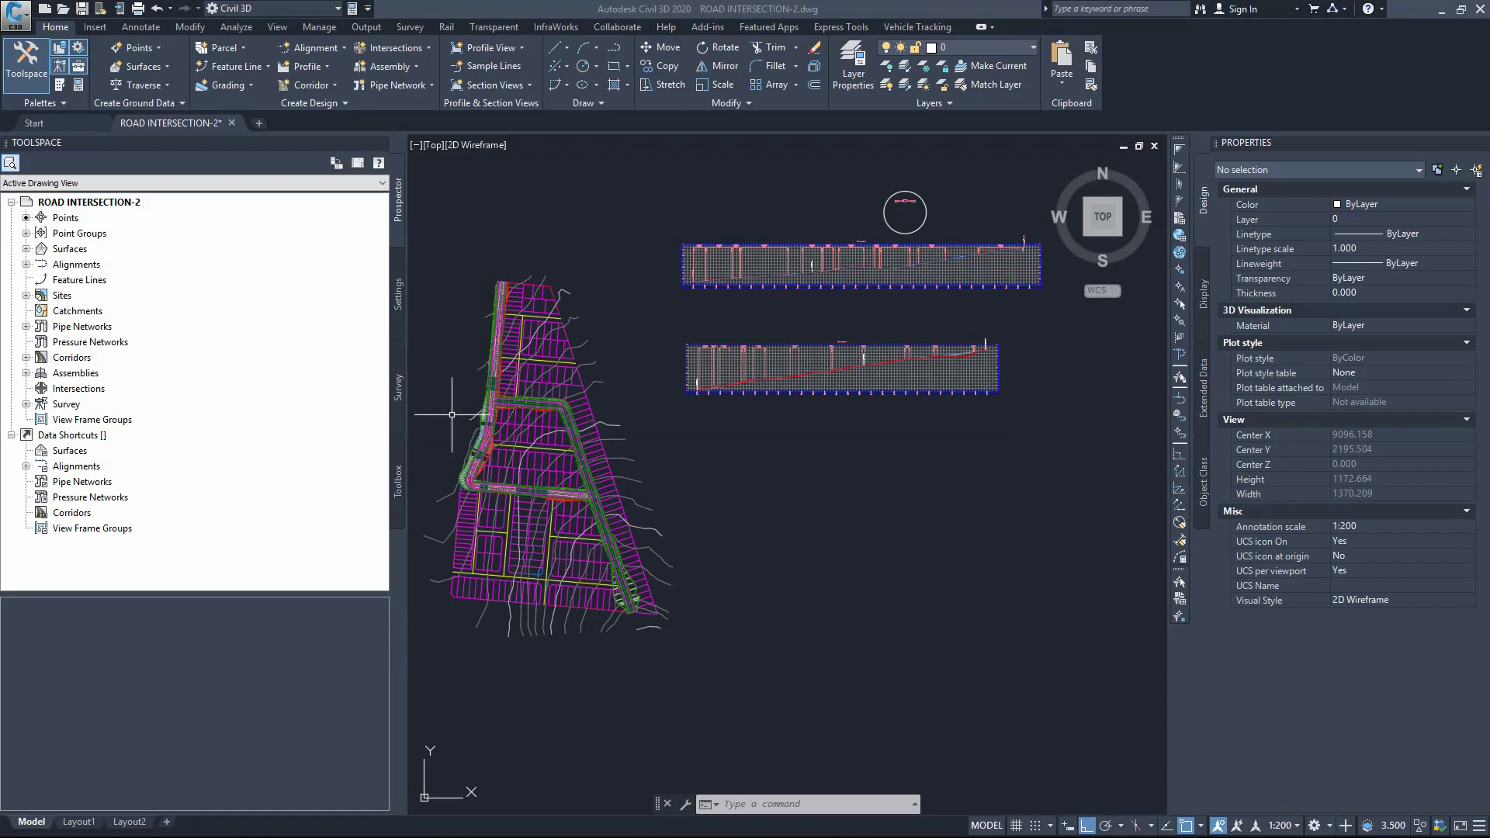
Stretch the start of the Corridor - 2 side road back along its alignment, clear of the main road at the upper junction.
{"action": "scroll", "coordinate": [482, 413], "scroll_direction": "up", "scroll_amount": 8}
{"action": "scroll", "coordinate": [607, 444], "scroll_direction": "down", "scroll_amount": 2}
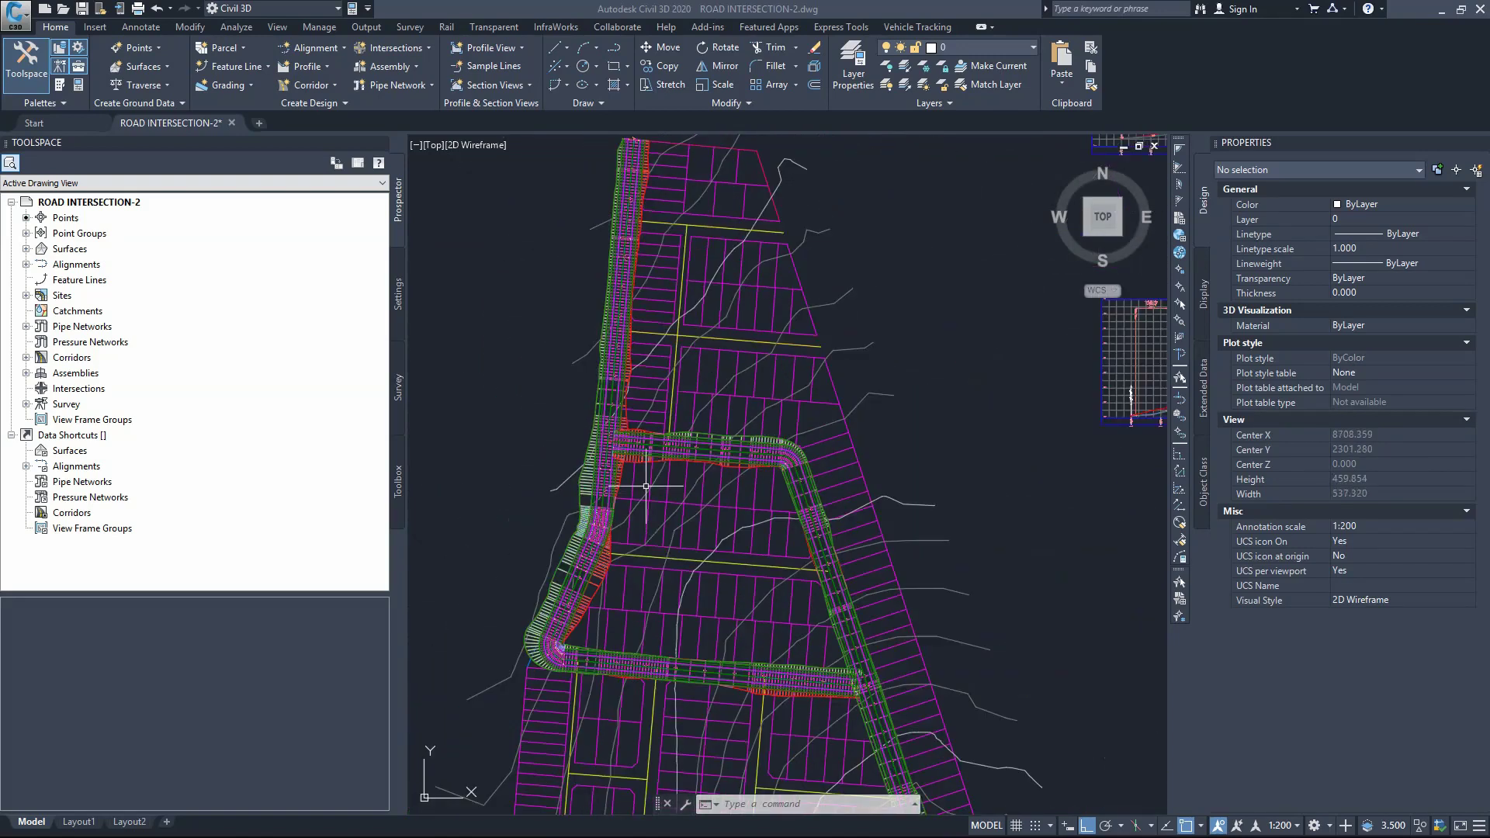
{"action": "scroll", "coordinate": [622, 452], "scroll_direction": "up", "scroll_amount": 2}
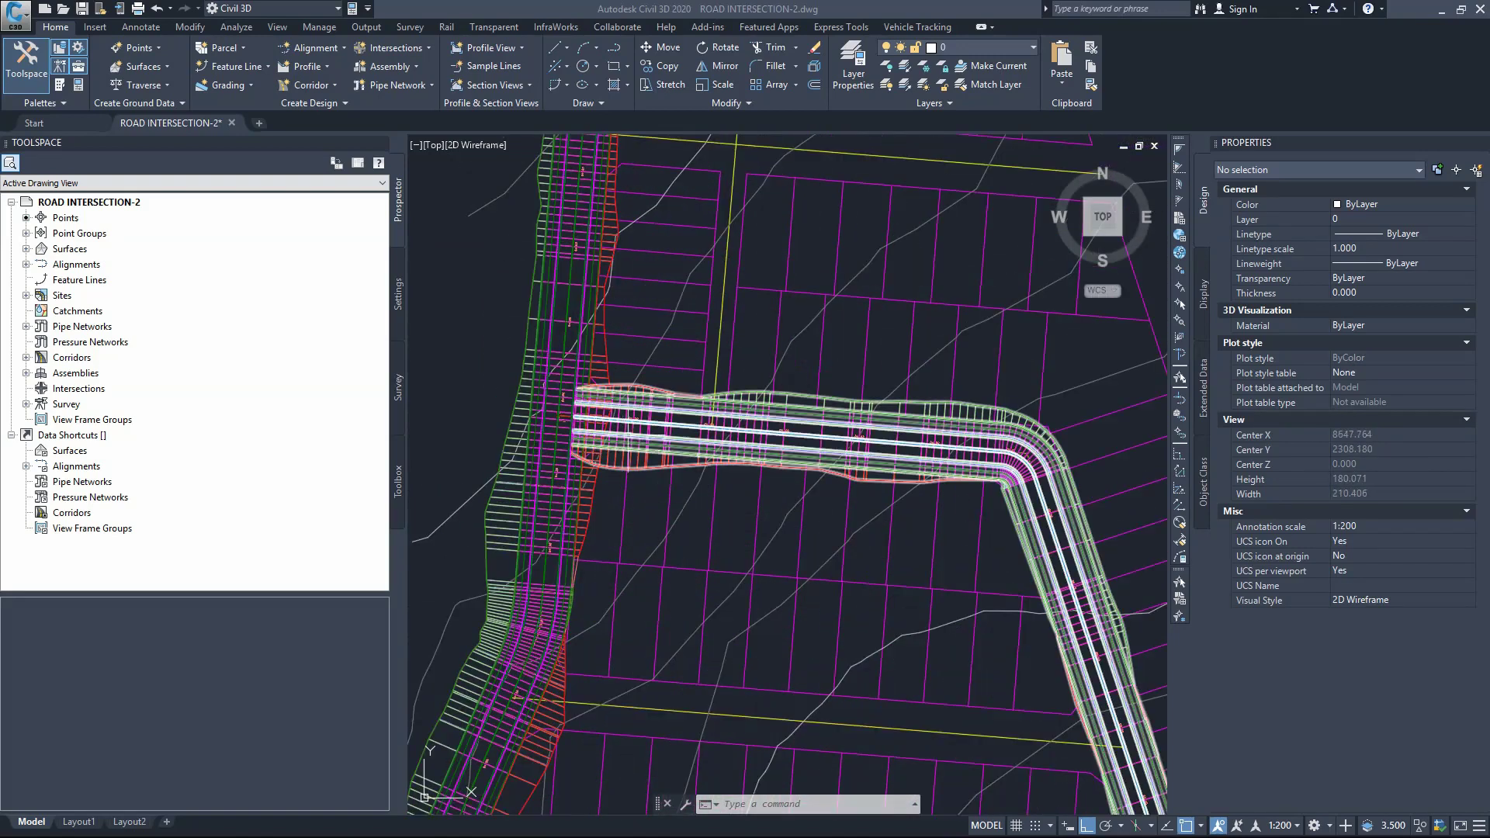
{"action": "left_click", "coordinate": [627, 387]}
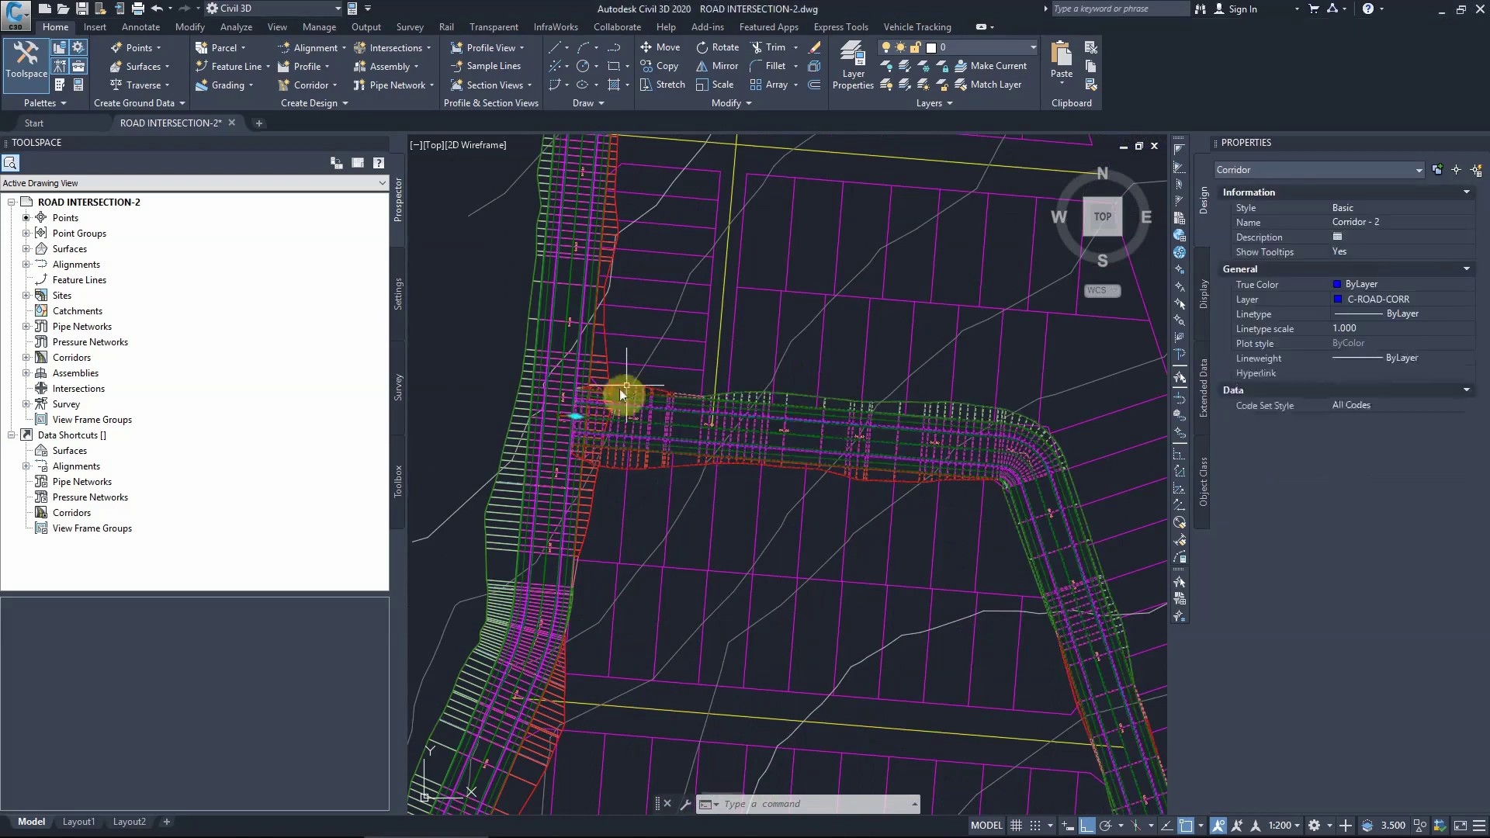
{"action": "left_click", "coordinate": [637, 422]}
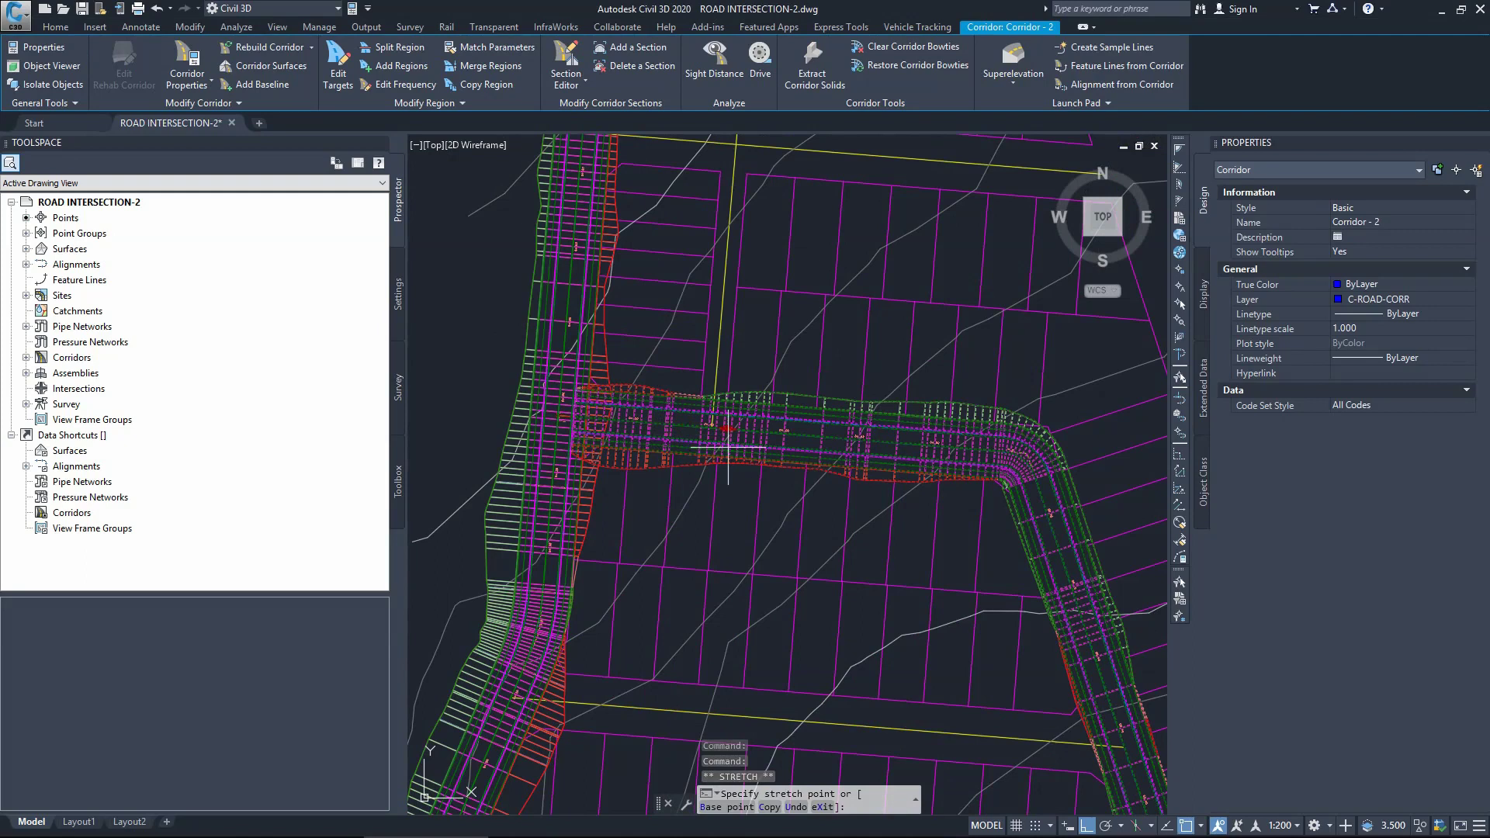
{"action": "left_click", "coordinate": [739, 497]}
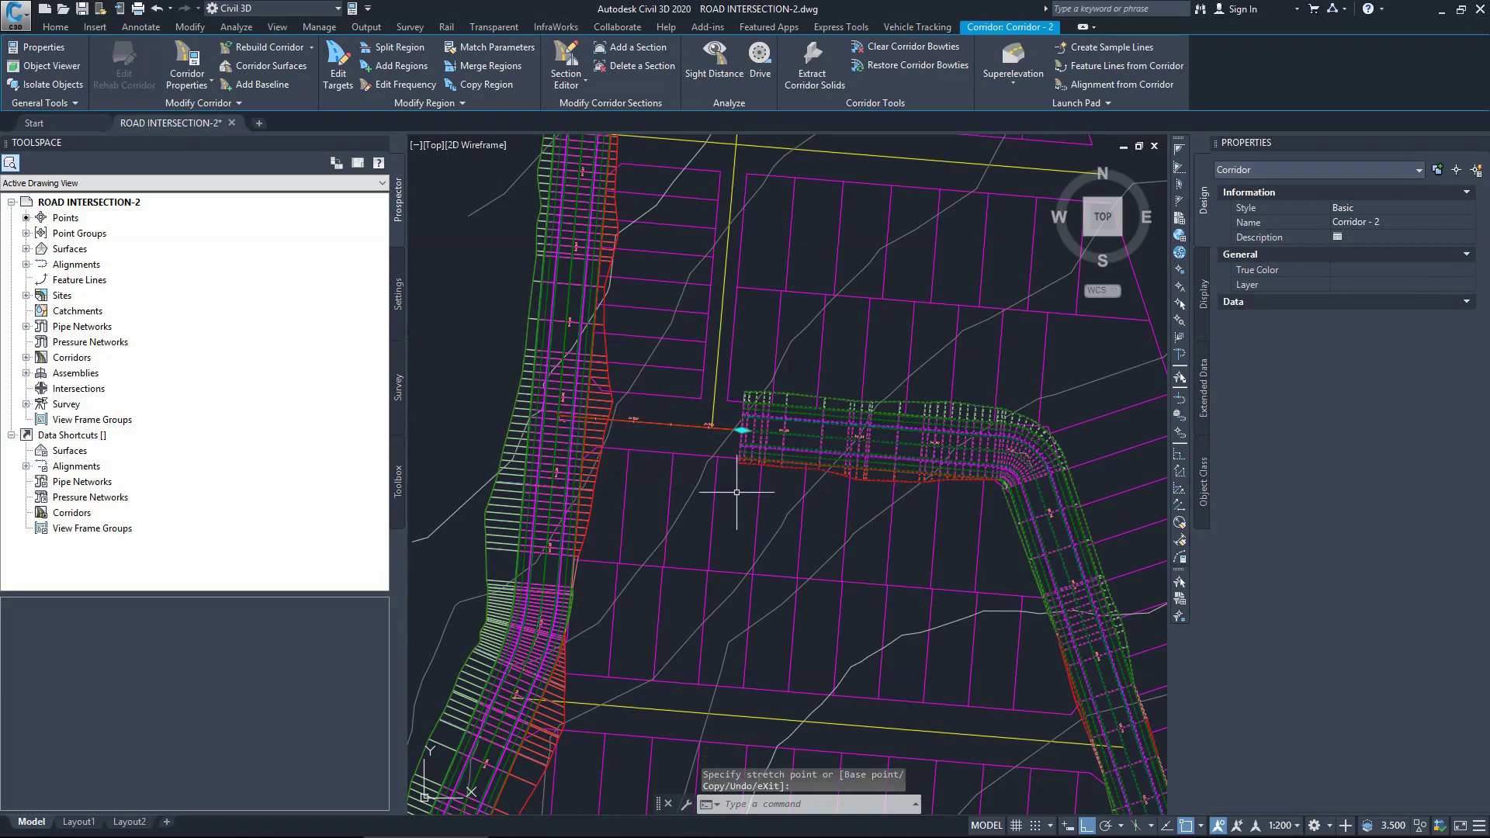
{"action": "key", "text": "Escape"}
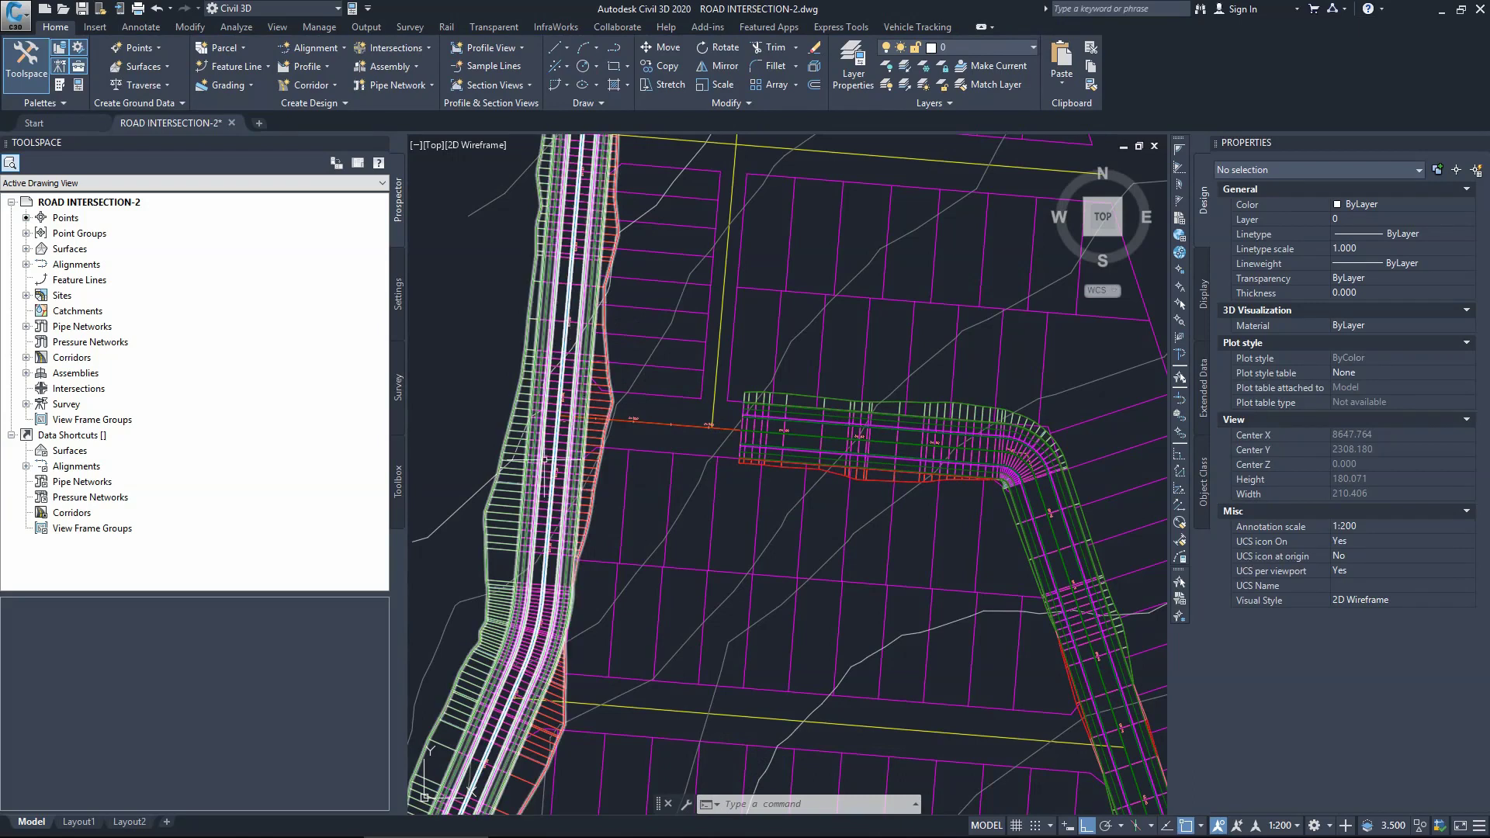
Examine the general road assembly's sidewalks, curbs and daylight slopes against the corridors in plan near the upper junction.
{"action": "scroll", "coordinate": [519, 448], "scroll_direction": "down", "scroll_amount": 8}
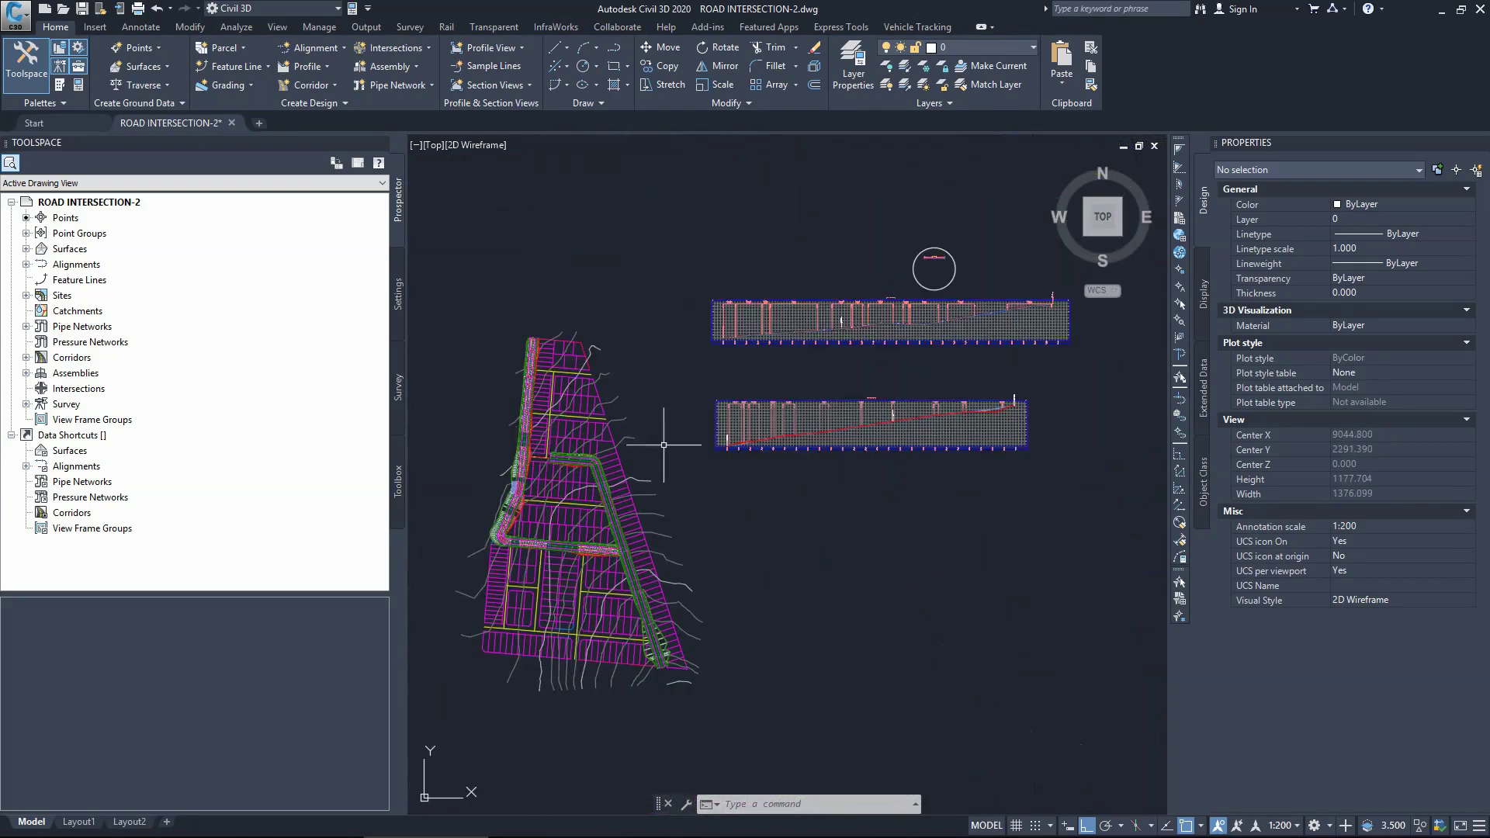
{"action": "scroll", "coordinate": [946, 247], "scroll_direction": "up", "scroll_amount": 5}
{"action": "scroll", "coordinate": [946, 247], "scroll_direction": "up", "scroll_amount": 8}
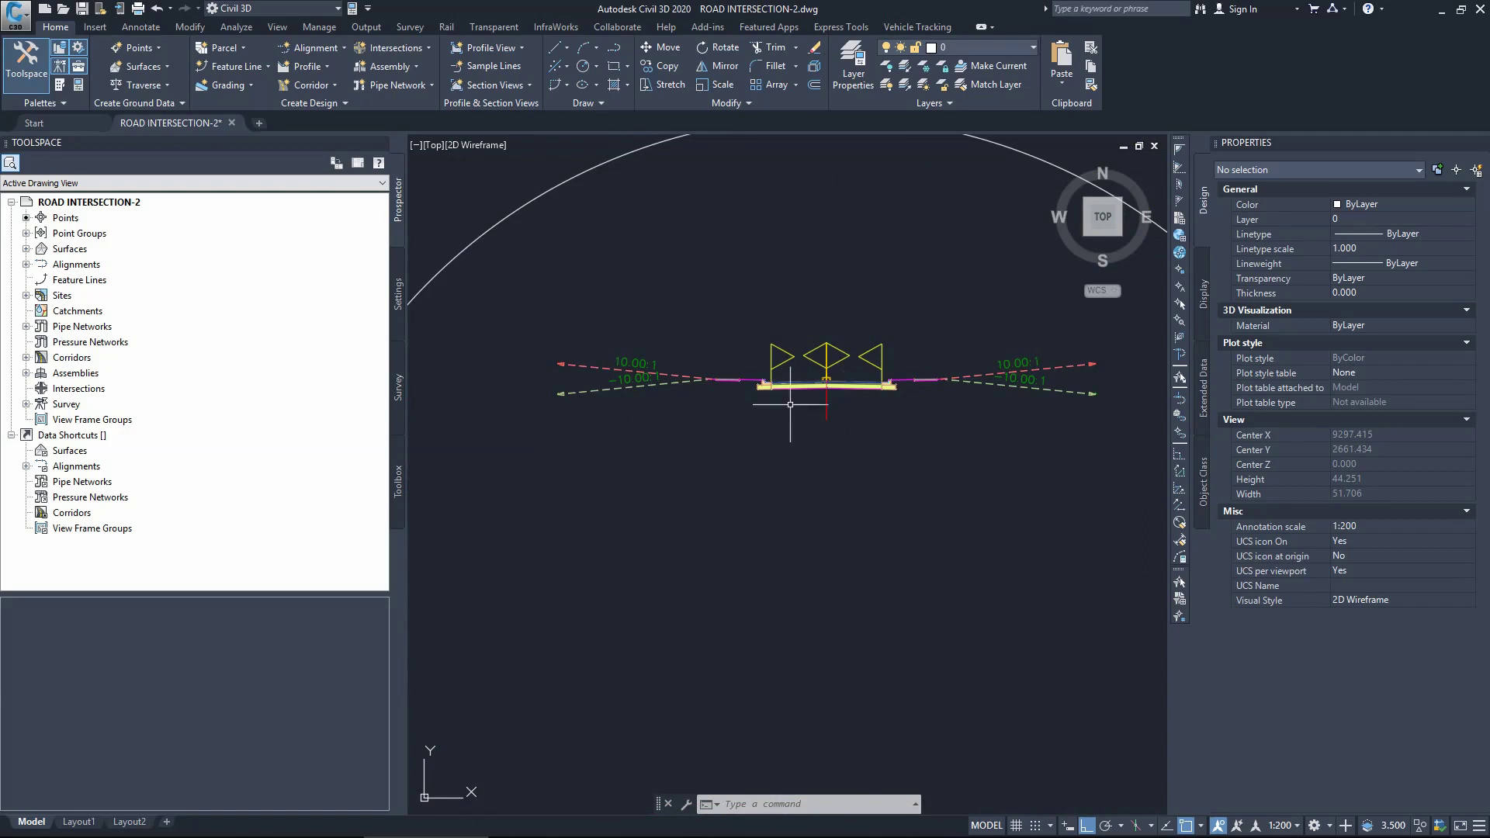
{"action": "scroll", "coordinate": [790, 408], "scroll_direction": "down", "scroll_amount": 15}
{"action": "scroll", "coordinate": [538, 510], "scroll_direction": "up", "scroll_amount": 4}
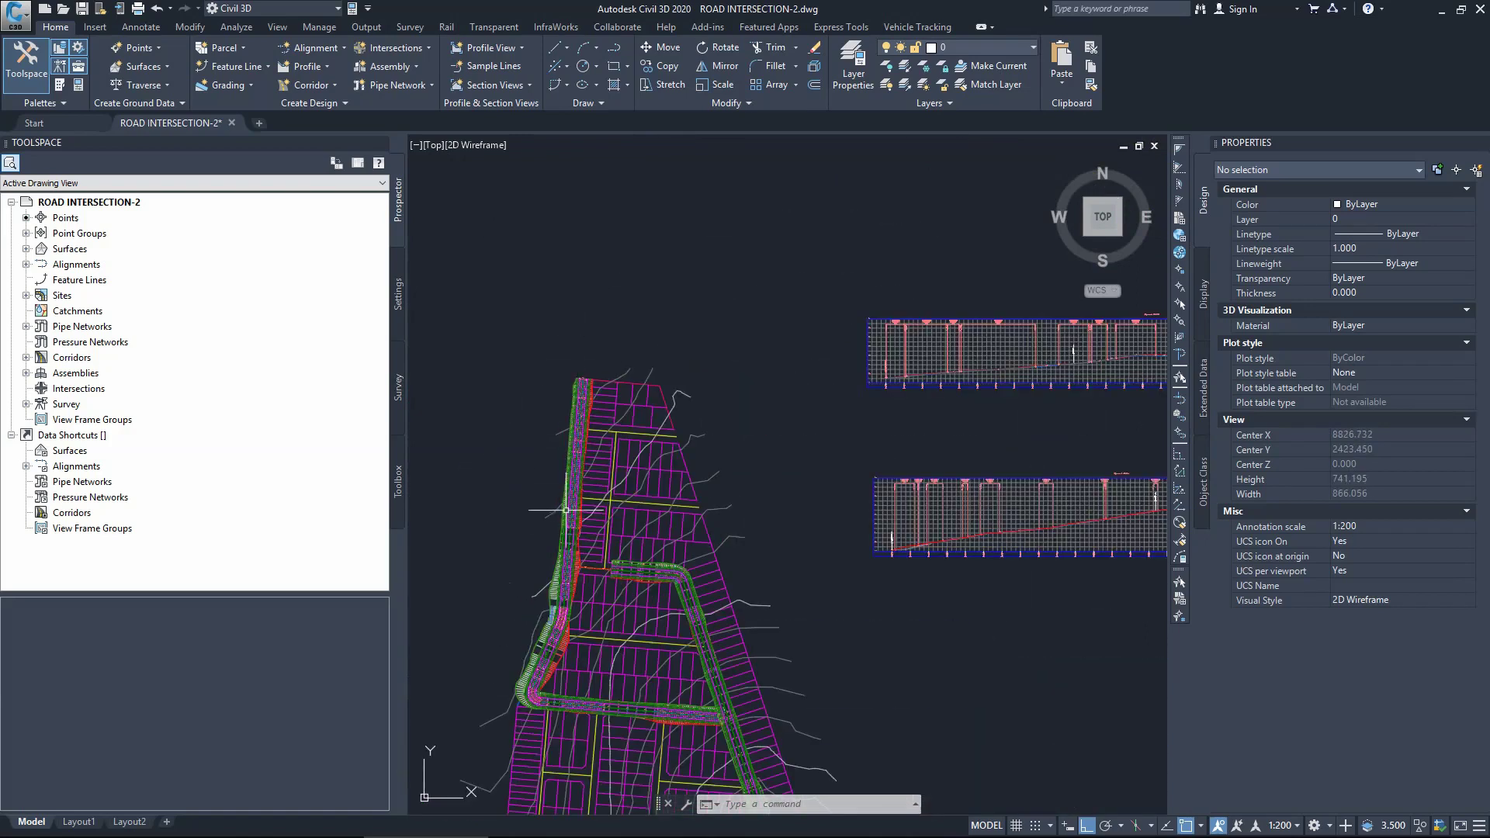
{"action": "scroll", "coordinate": [495, 520], "scroll_direction": "down", "scroll_amount": 4}
{"action": "scroll", "coordinate": [803, 439], "scroll_direction": "up", "scroll_amount": 10}
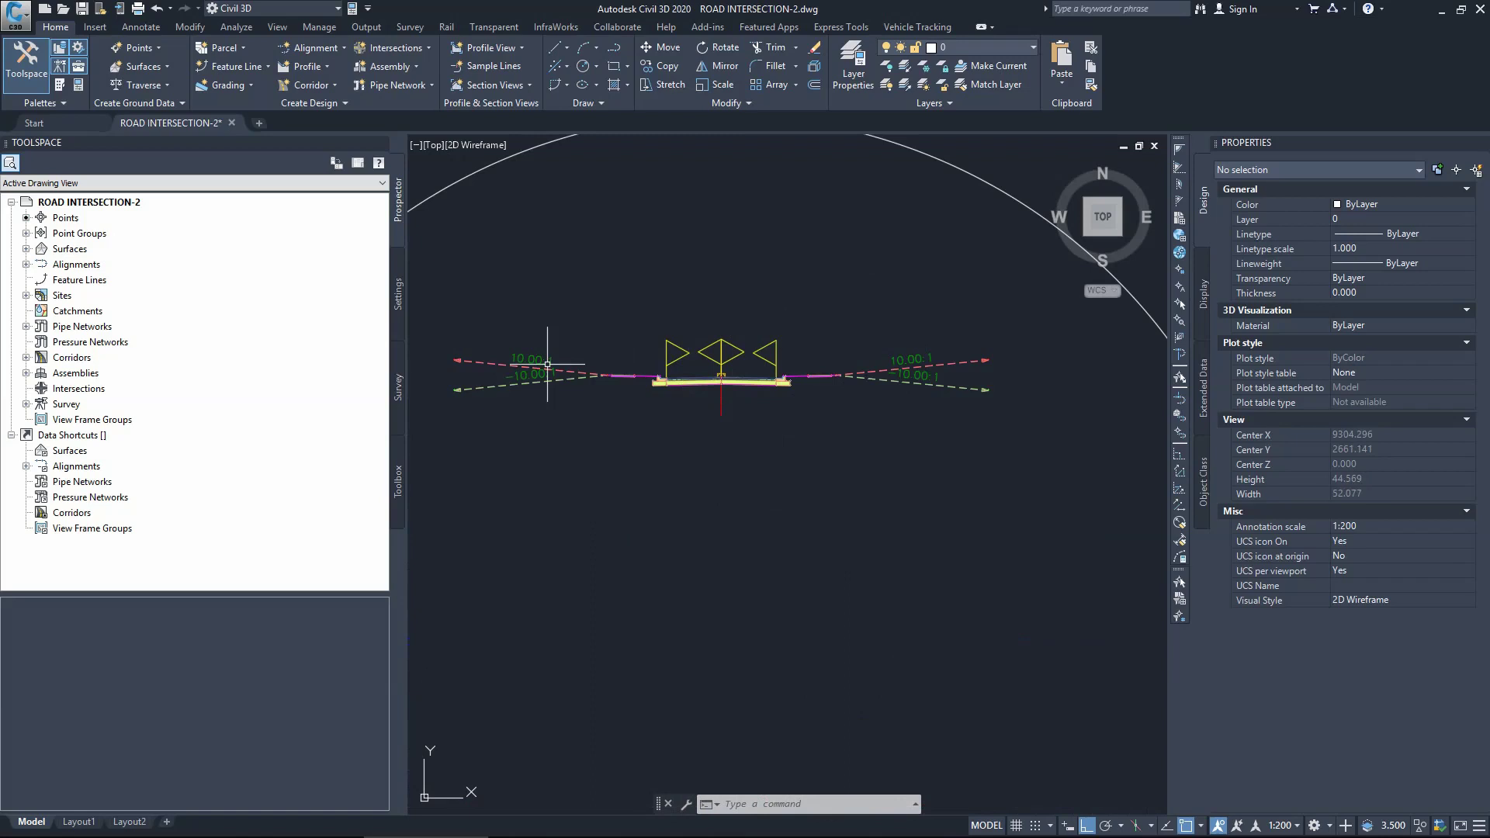
{"action": "scroll", "coordinate": [699, 419], "scroll_direction": "down", "scroll_amount": 10}
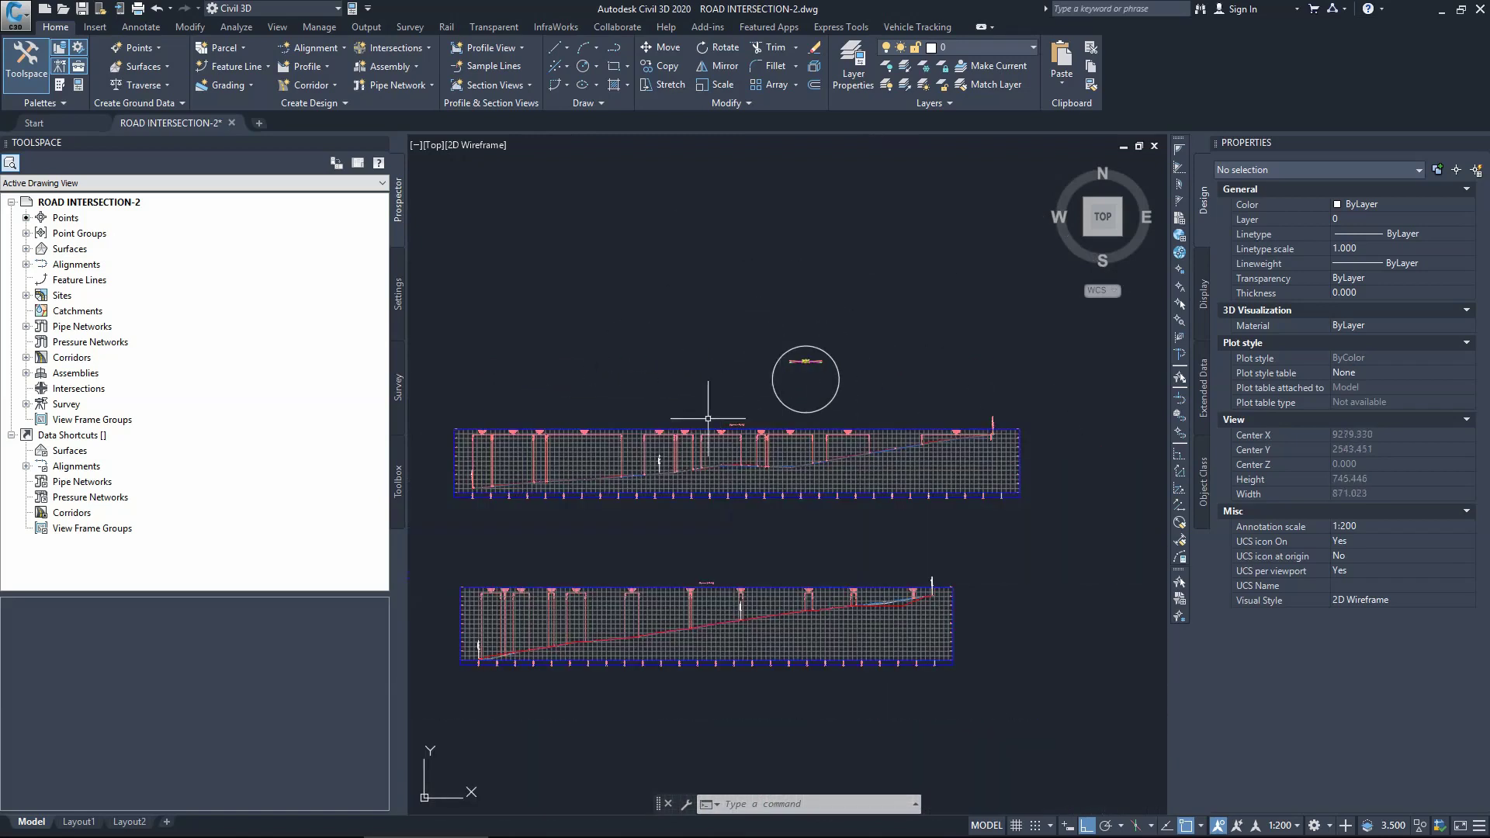
{"action": "scroll", "coordinate": [437, 495], "scroll_direction": "up", "scroll_amount": 4}
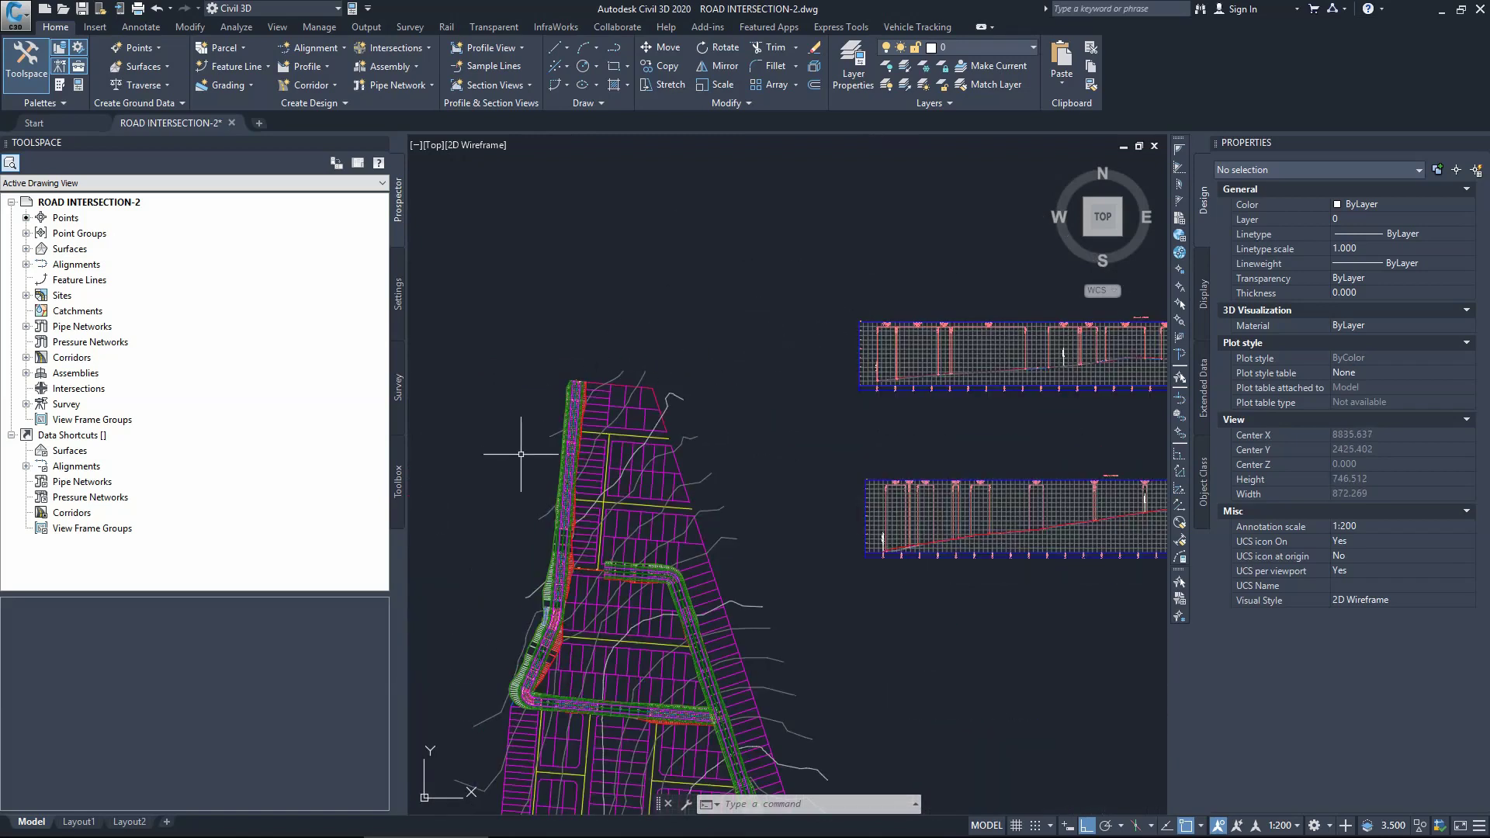
{"action": "scroll", "coordinate": [521, 454], "scroll_direction": "up", "scroll_amount": 2}
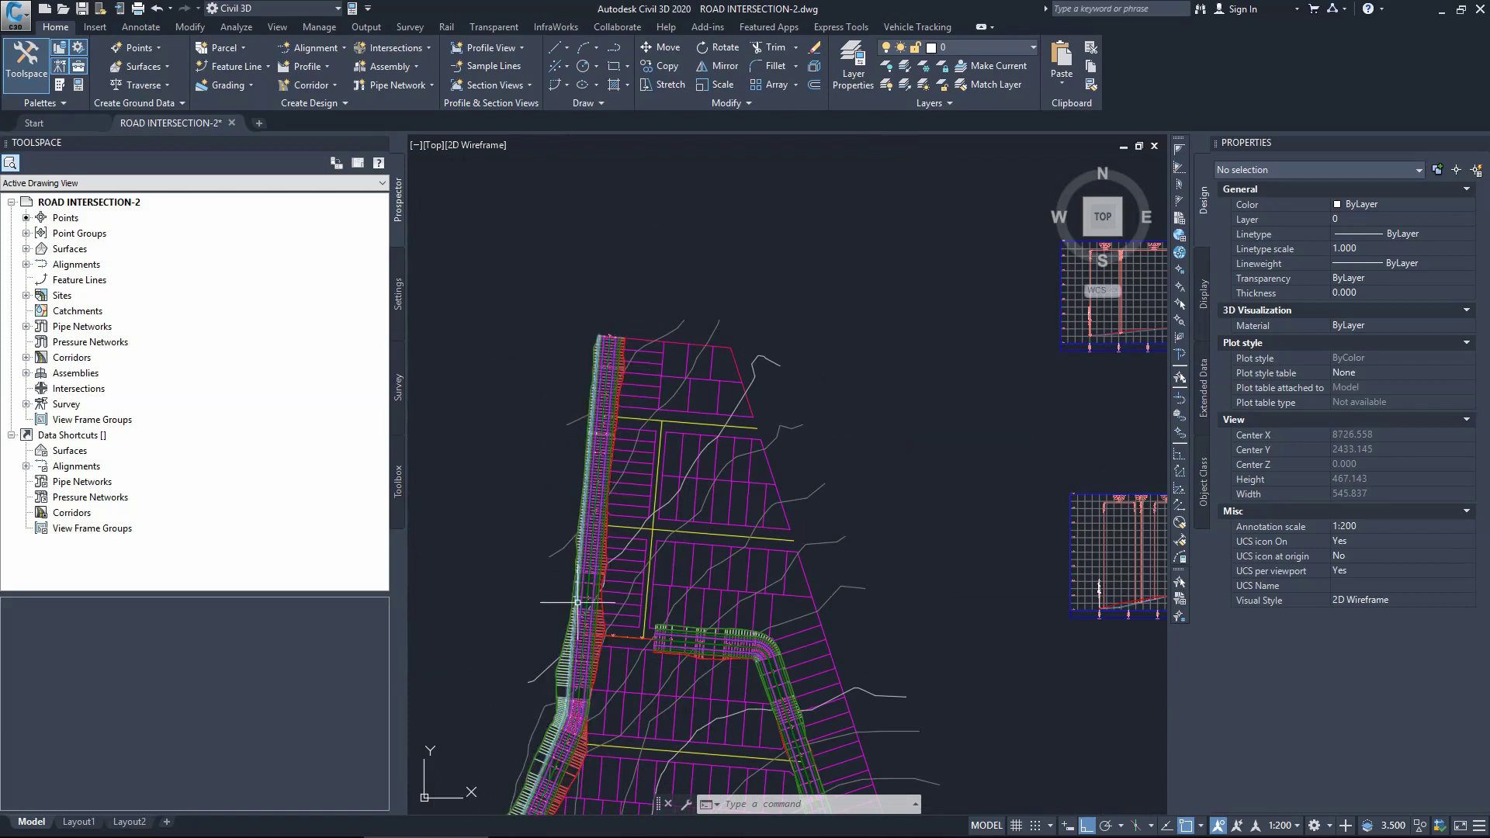
{"action": "left_click", "coordinate": [644, 637]}
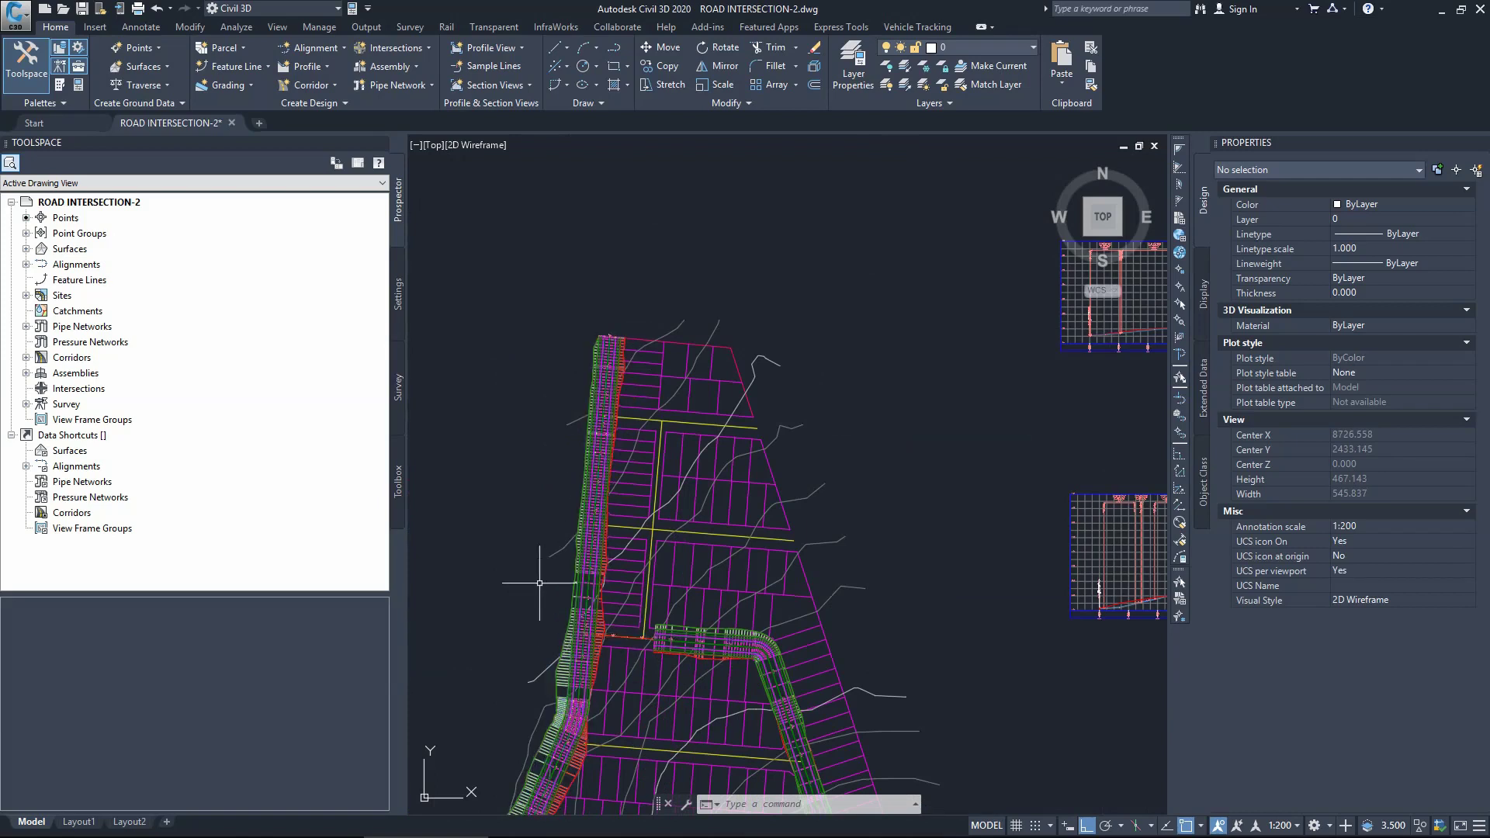
{"action": "scroll", "coordinate": [540, 582], "scroll_direction": "down", "scroll_amount": 5}
{"action": "scroll", "coordinate": [621, 512], "scroll_direction": "up", "scroll_amount": 10}
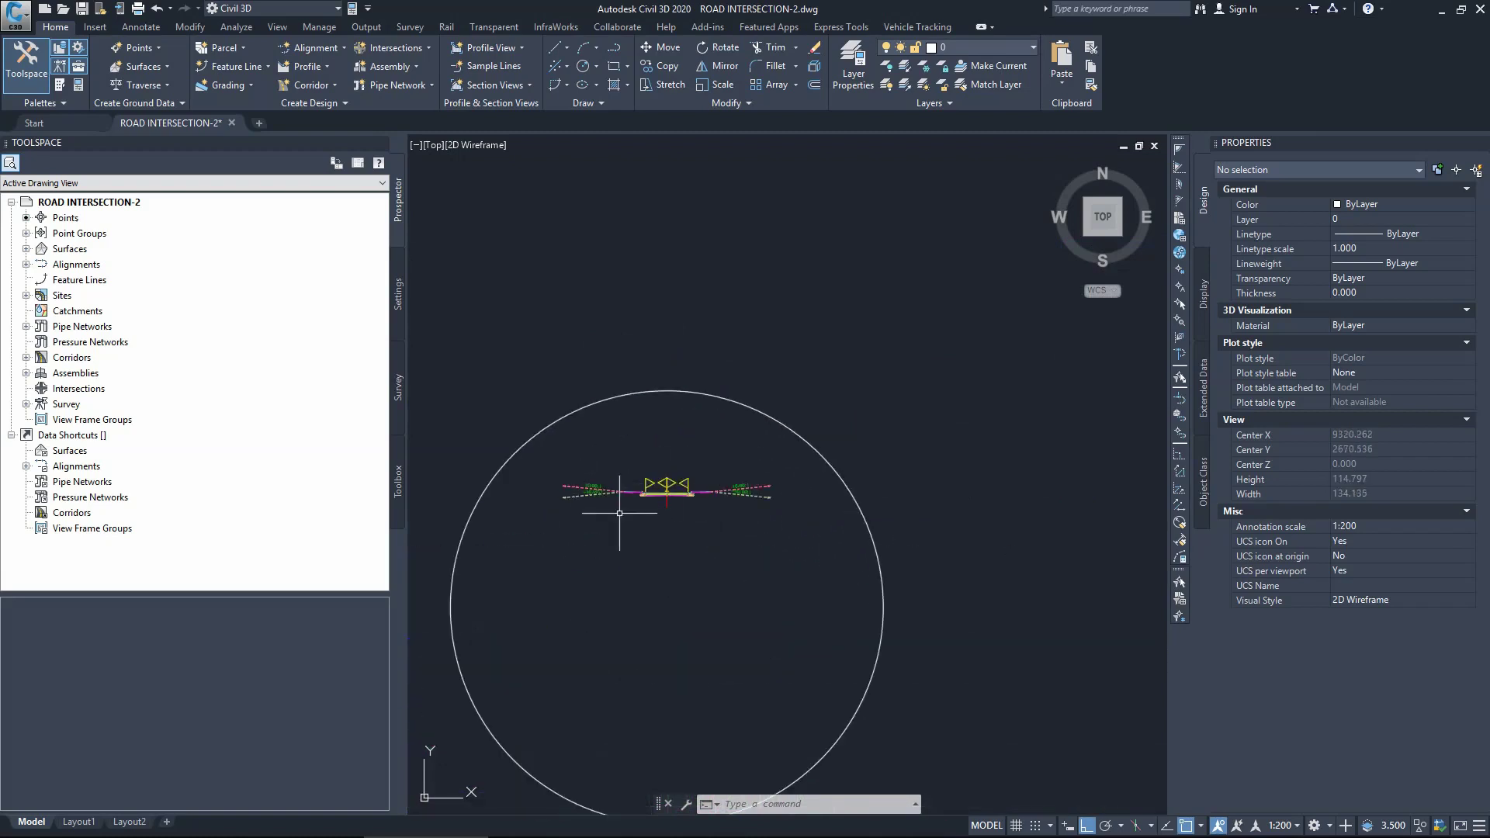
{"action": "scroll", "coordinate": [619, 513], "scroll_direction": "up", "scroll_amount": 2}
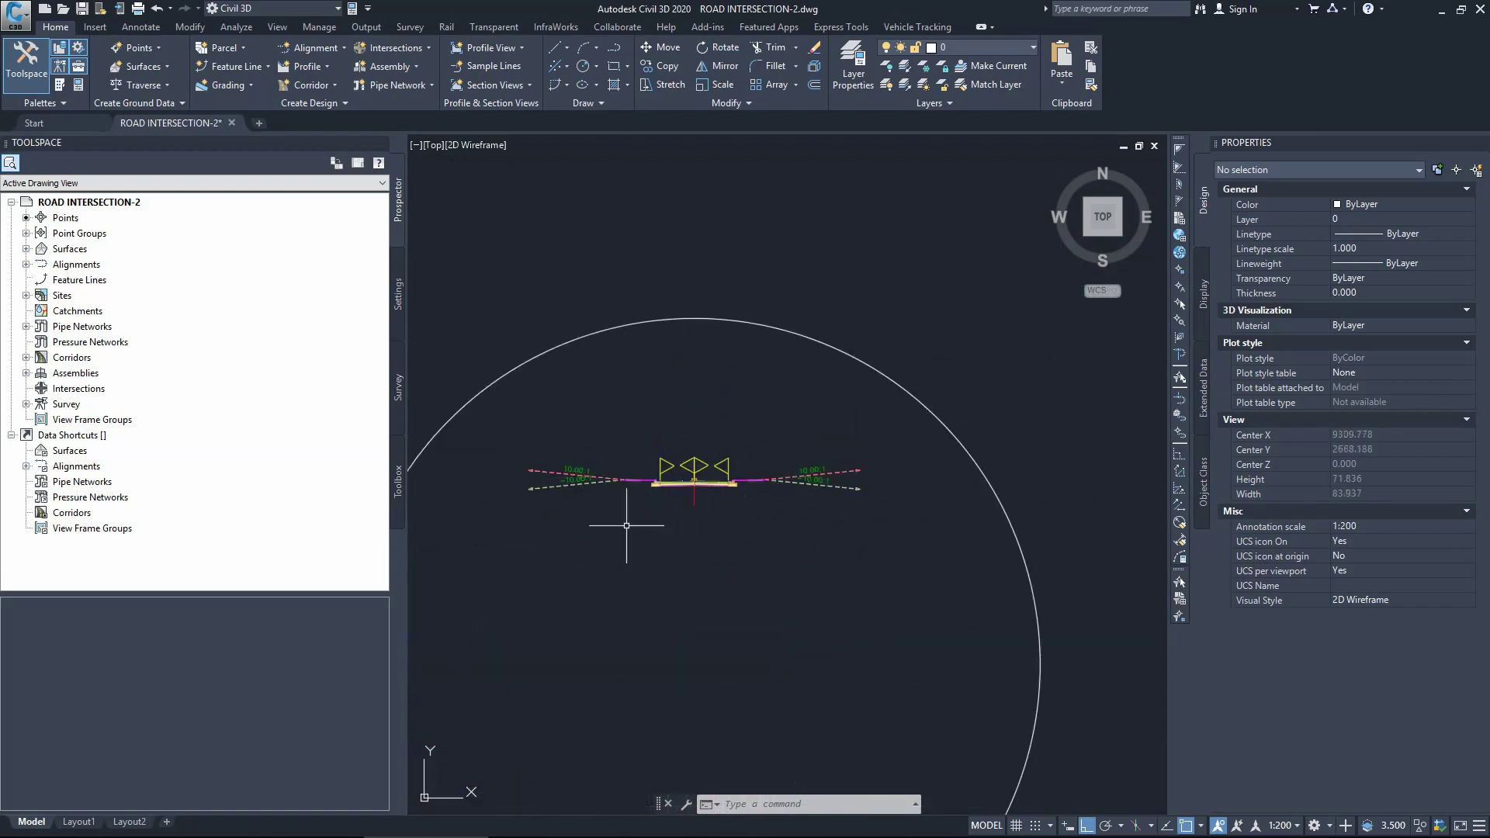
{"action": "scroll", "coordinate": [627, 529], "scroll_direction": "up", "scroll_amount": 4}
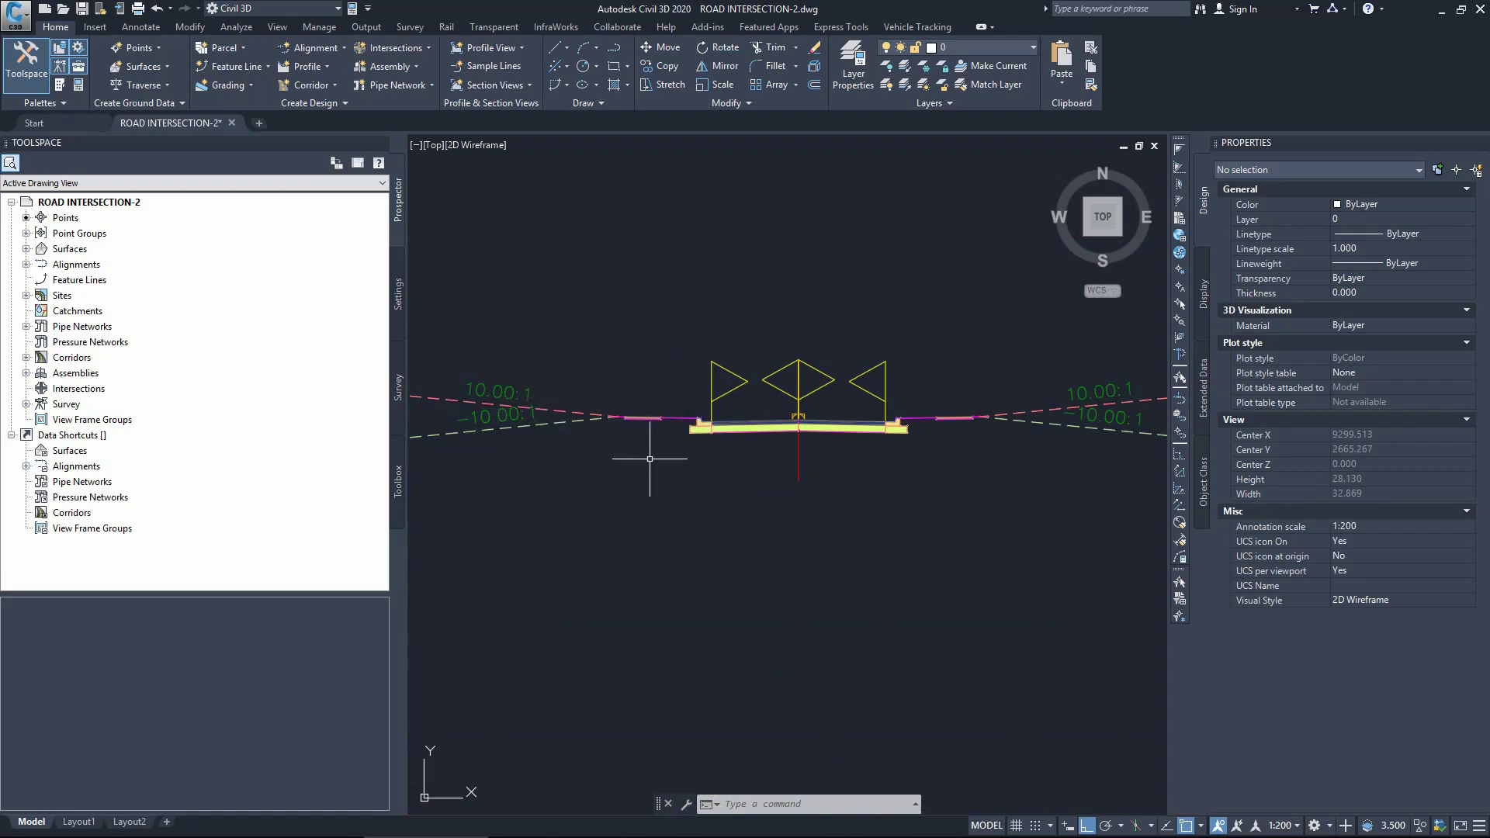
{"action": "scroll", "coordinate": [665, 458], "scroll_direction": "down", "scroll_amount": 2}
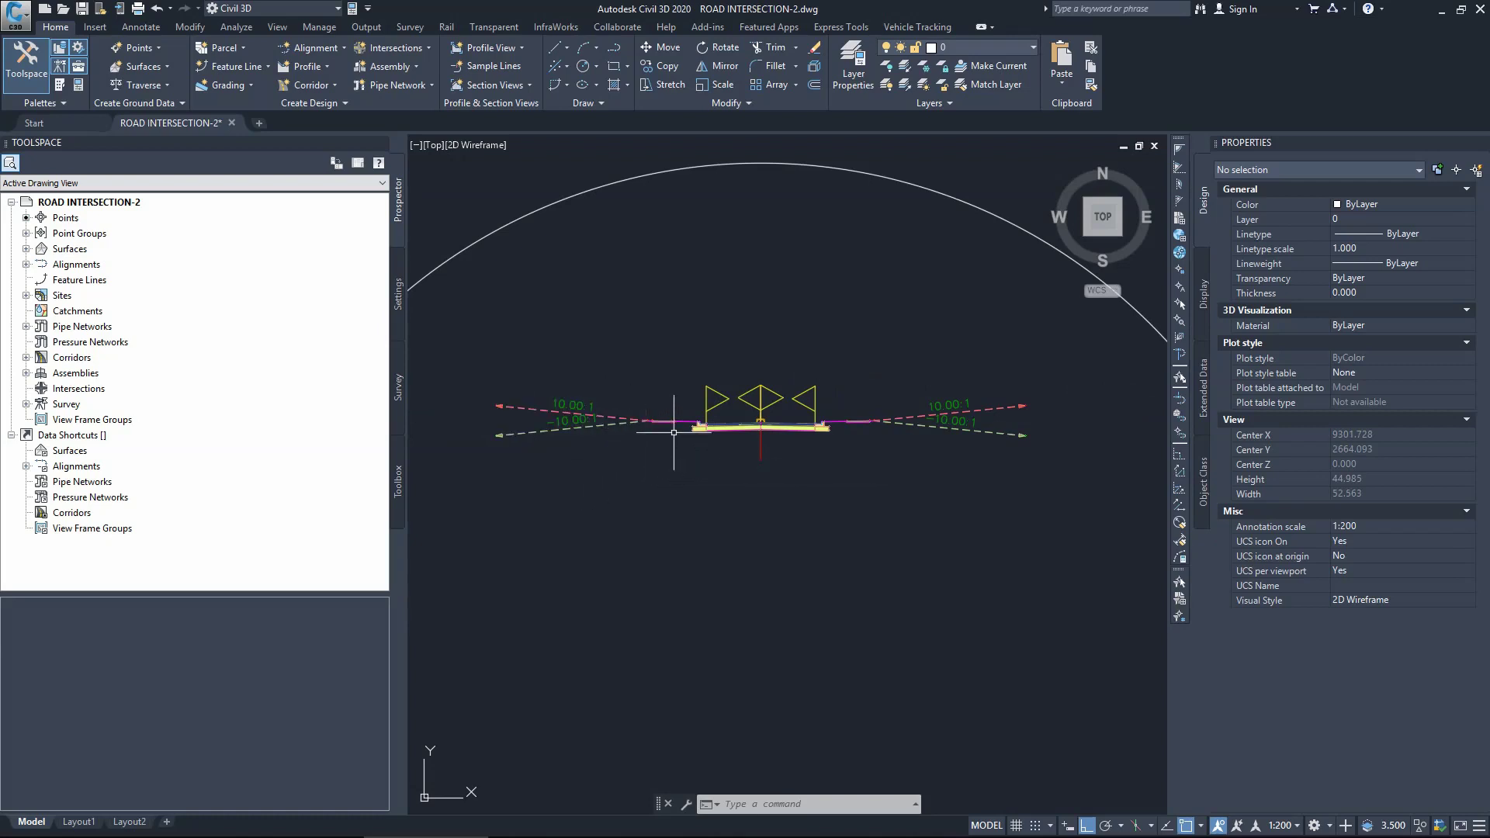
Copy the Assembly -1 Gen assembly to a spot directly below the original, inside the circle.
{"action": "left_click", "coordinate": [799, 451]}
{"action": "scroll", "coordinate": [776, 450], "scroll_direction": "down", "scroll_amount": 3}
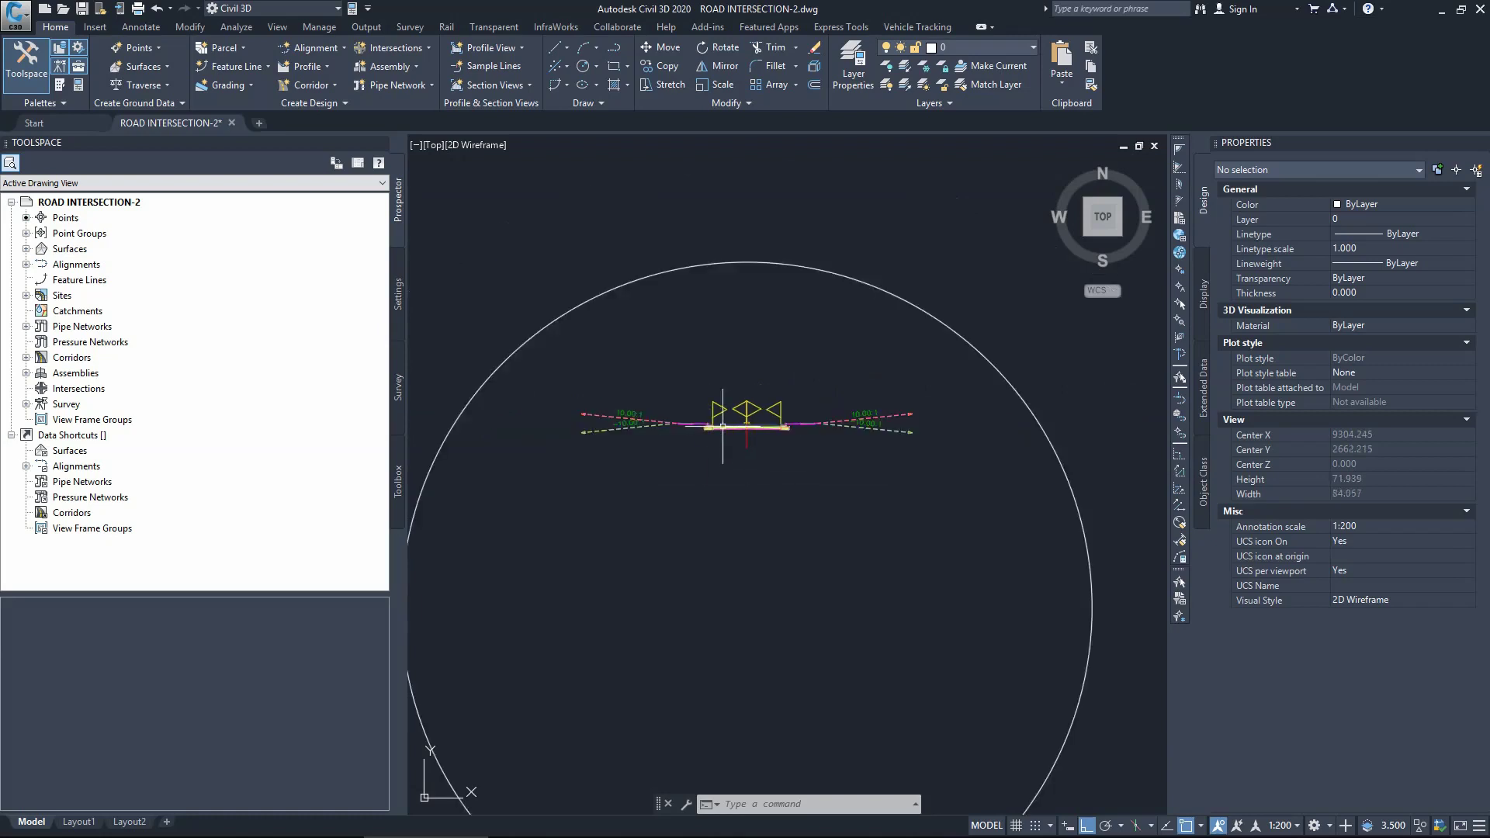
{"action": "scroll", "coordinate": [703, 449], "scroll_direction": "up", "scroll_amount": 1}
{"action": "left_click", "coordinate": [703, 450]}
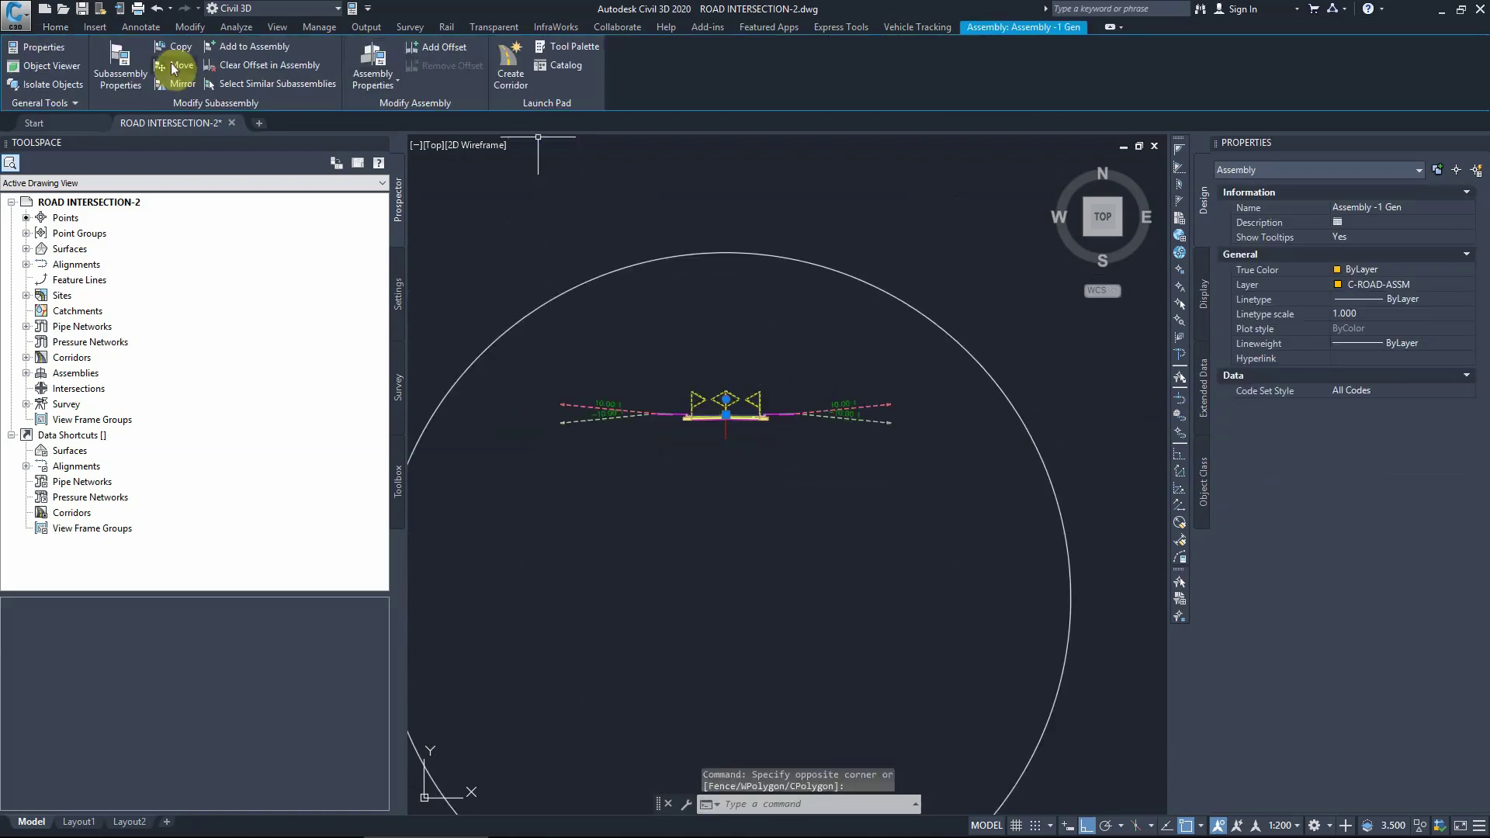
{"action": "left_click", "coordinate": [48, 28]}
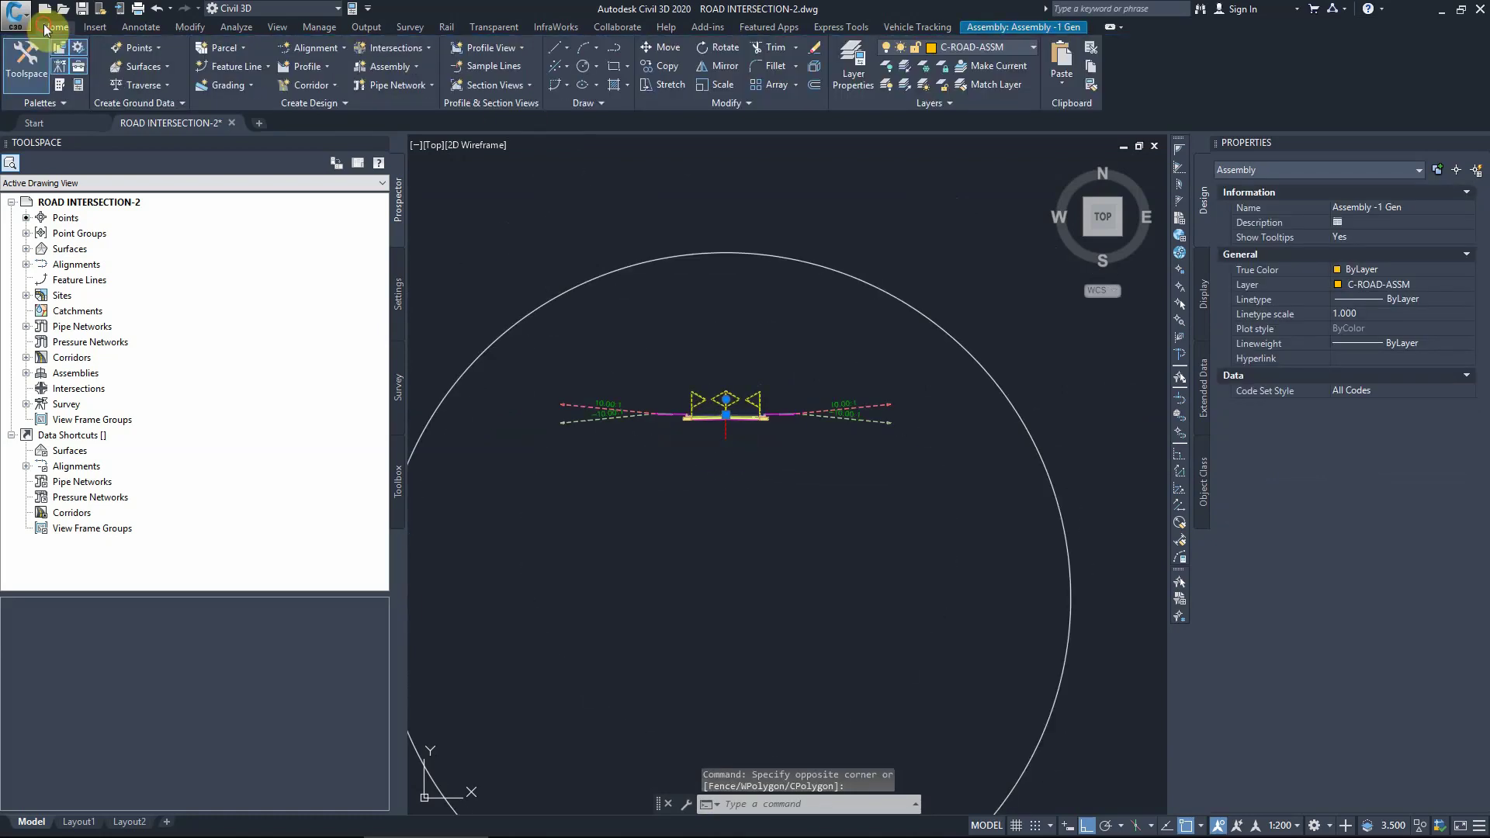
{"action": "left_click", "coordinate": [663, 67]}
{"action": "left_click", "coordinate": [757, 472]}
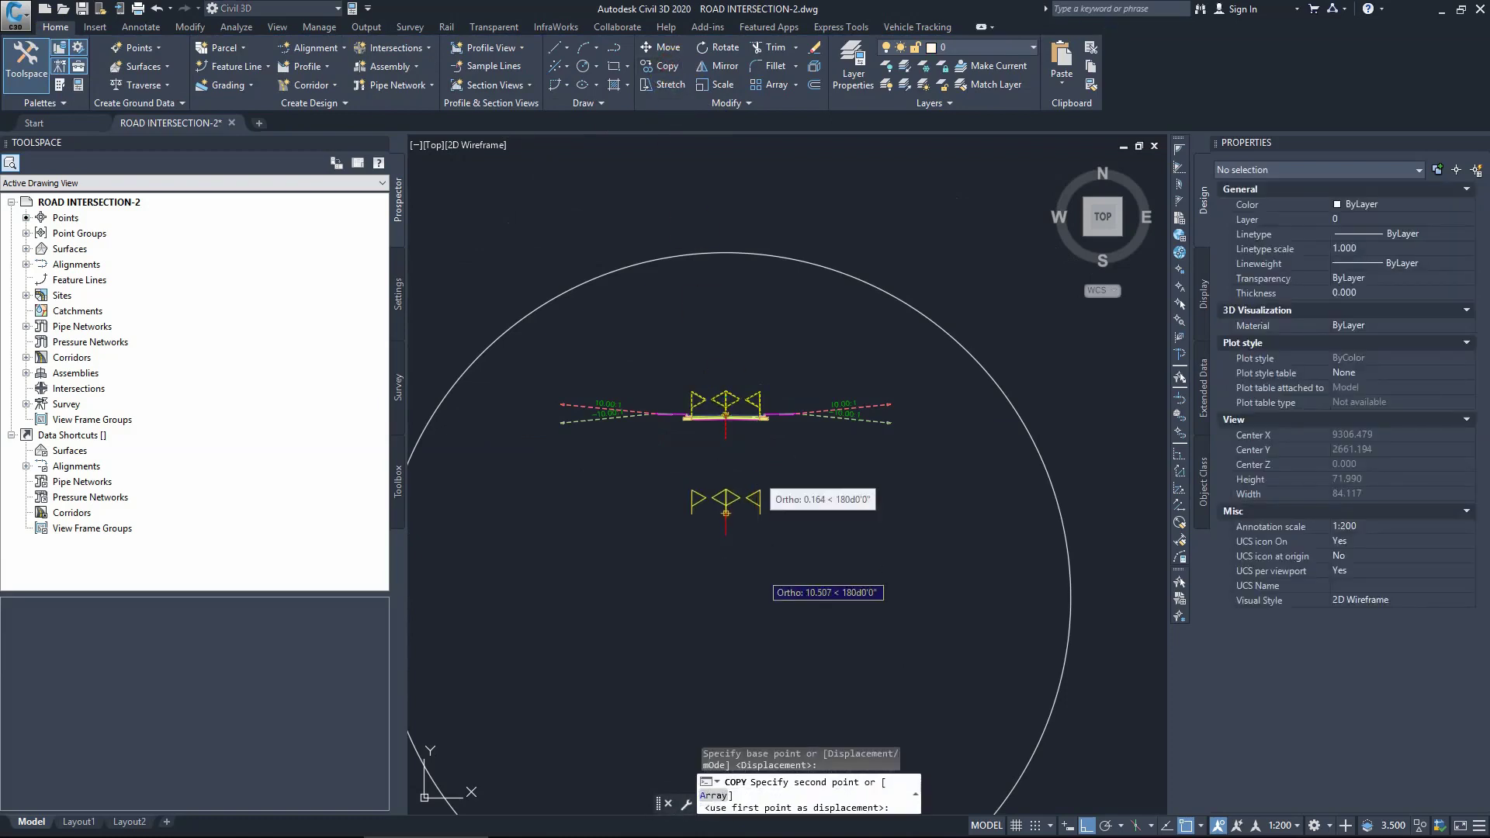
{"action": "left_click", "coordinate": [761, 572]}
{"action": "key", "text": "Return"}
Delete the left-side curb, sidewalk and daylight slope subassemblies from the lower assembly copy.
{"action": "scroll", "coordinate": [667, 516], "scroll_direction": "up", "scroll_amount": 4}
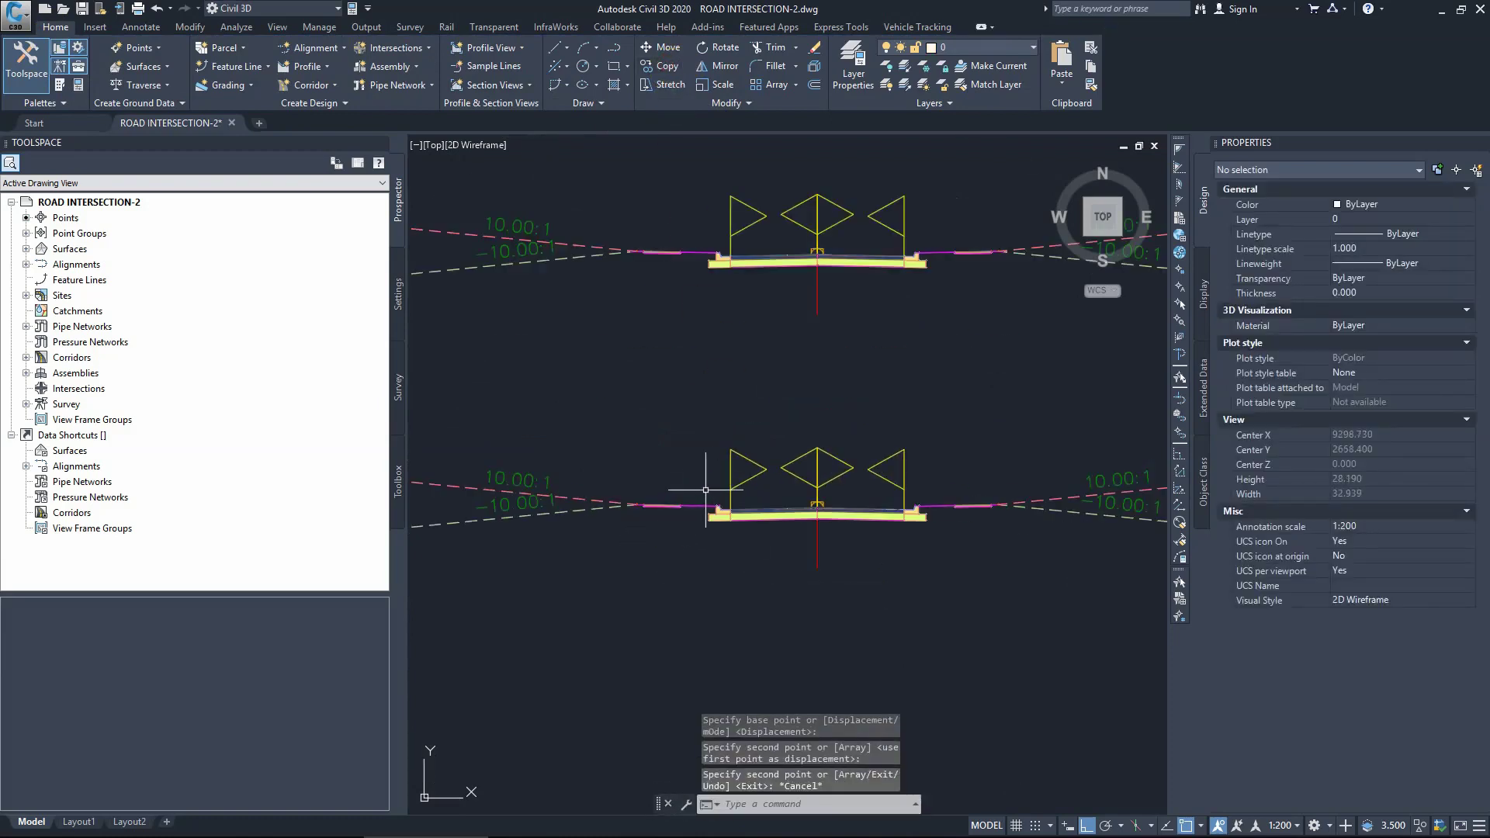
{"action": "left_click_drag", "start_coordinate": [720, 487], "coordinate": [686, 547]}
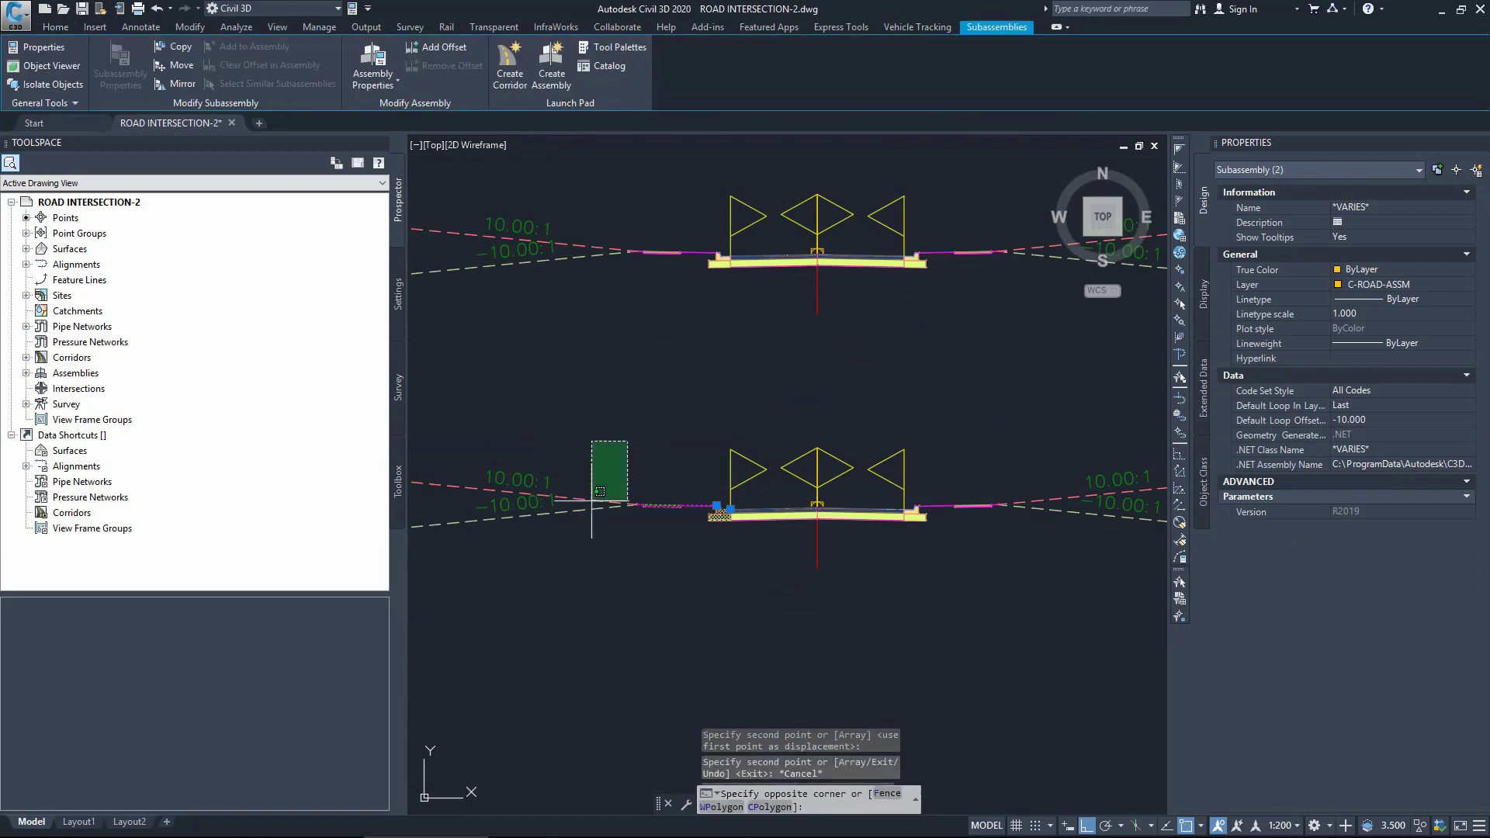
{"action": "scroll", "coordinate": [665, 426], "scroll_direction": "down", "scroll_amount": 2}
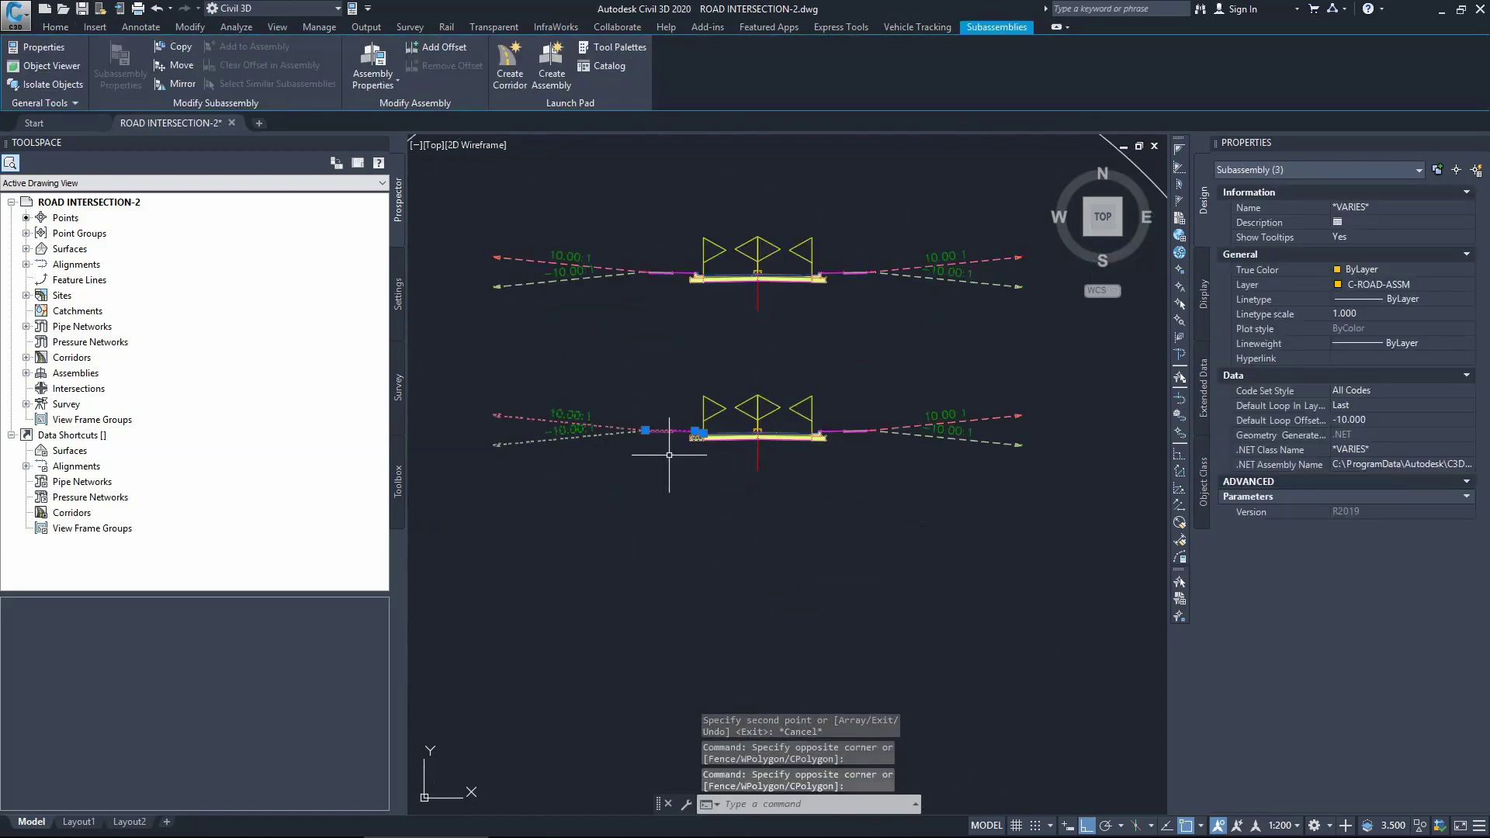
{"action": "key", "text": "Delete"}
Rename the assembly copy without left-side subassemblies as Assembly -1 LHS.
{"action": "scroll", "coordinate": [638, 385], "scroll_direction": "down", "scroll_amount": 2}
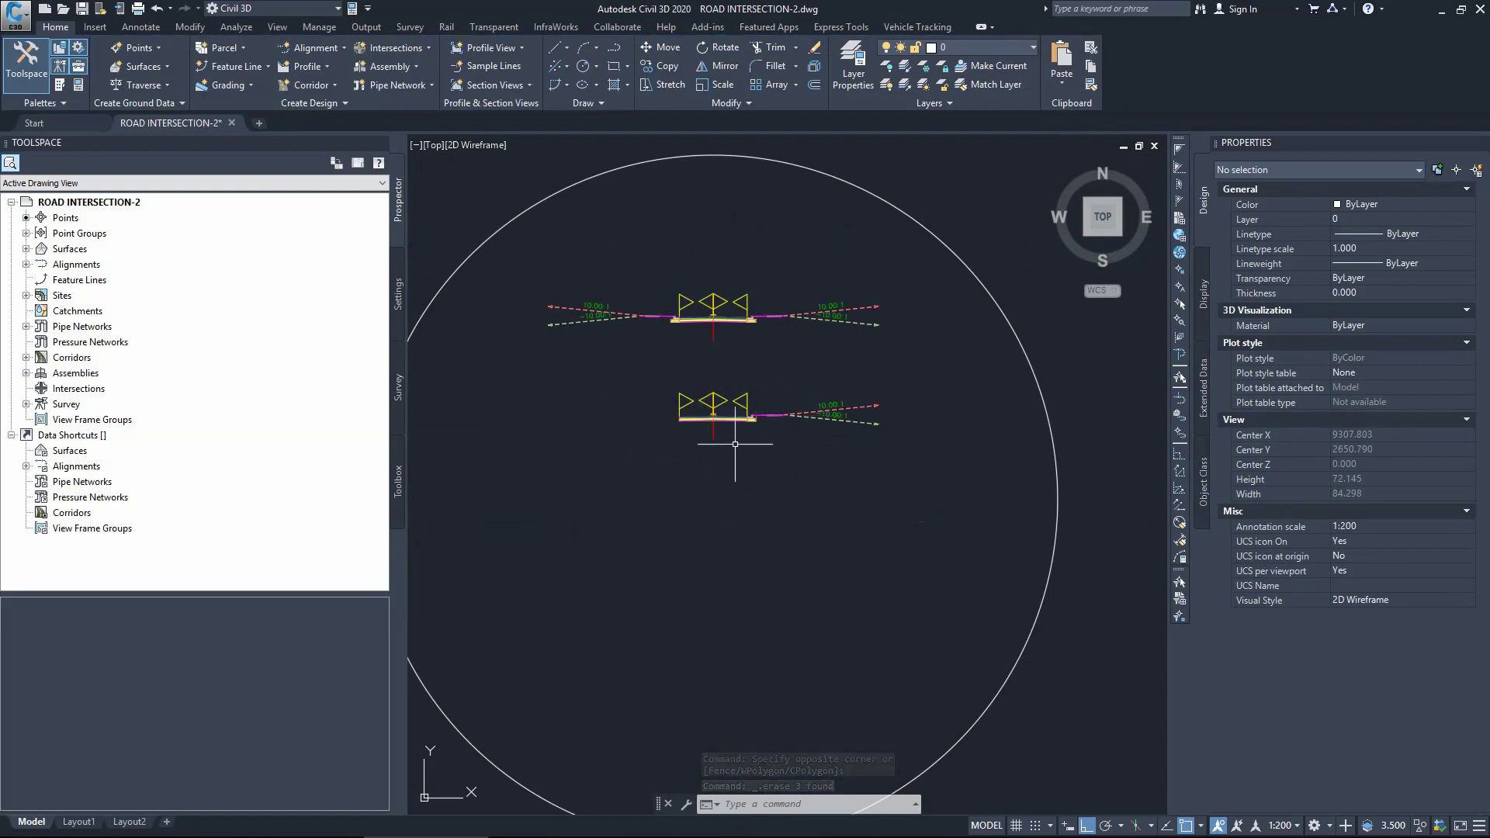
{"action": "left_click", "coordinate": [734, 467]}
{"action": "left_click", "coordinate": [654, 397]}
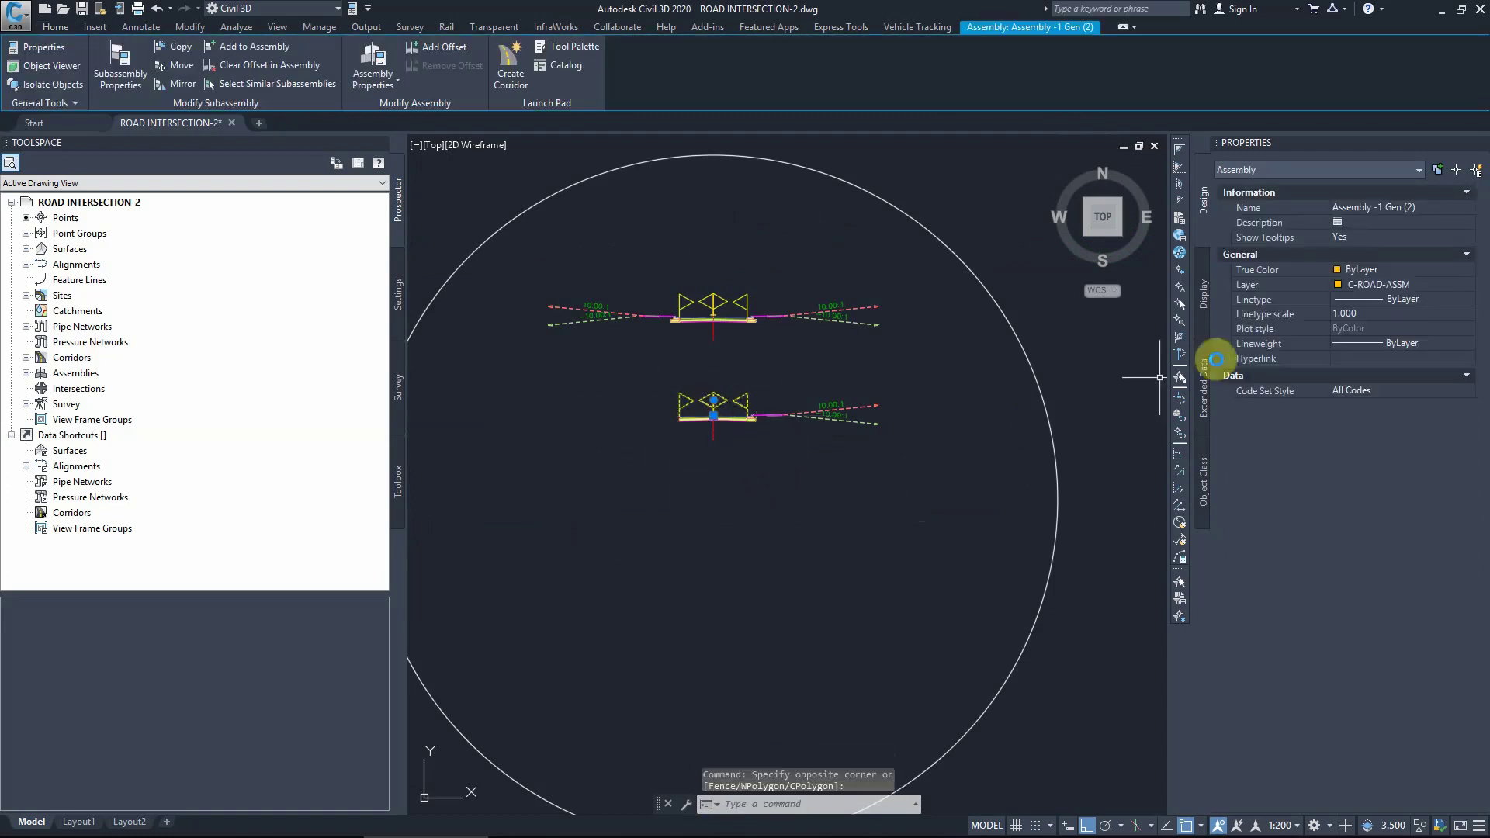
{"action": "left_click", "coordinate": [1389, 209]}
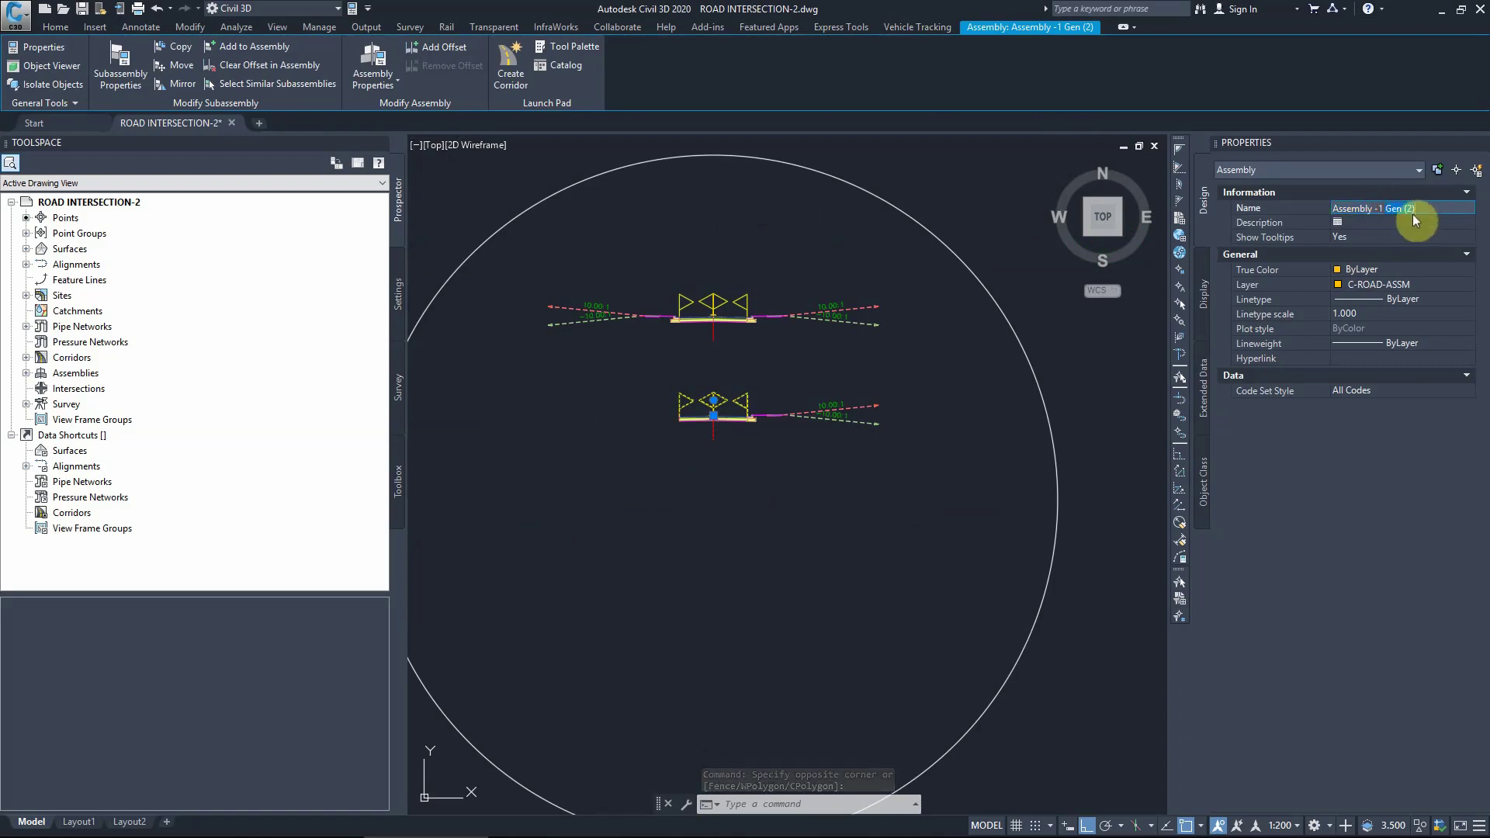
{"action": "type", "text": "LHS"}
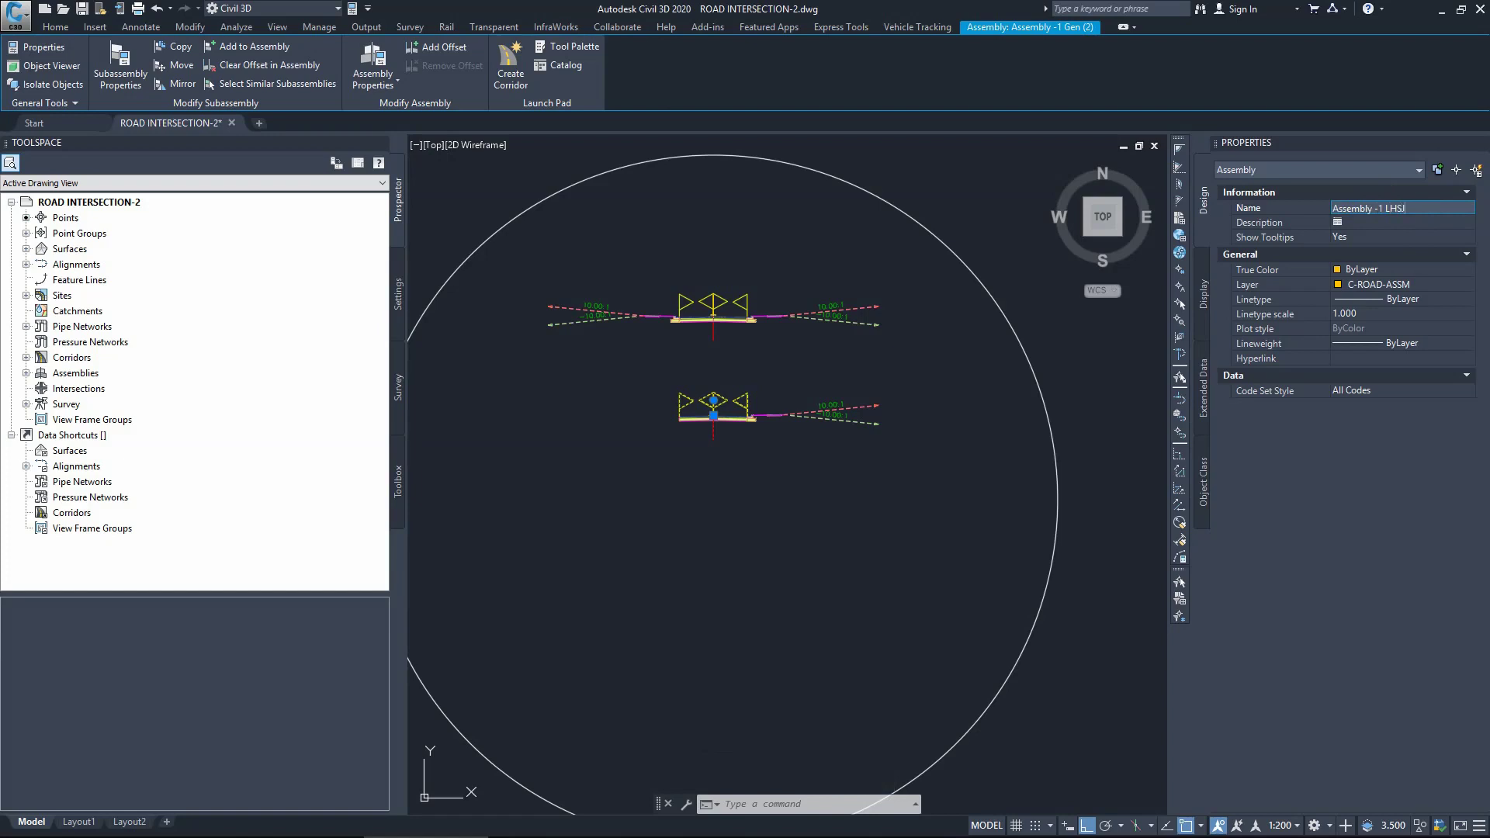
{"action": "left_click", "coordinate": [1413, 219]}
{"action": "left_click", "coordinate": [682, 465]}
{"action": "left_click", "coordinate": [707, 472]}
{"action": "key", "text": "Escape"}
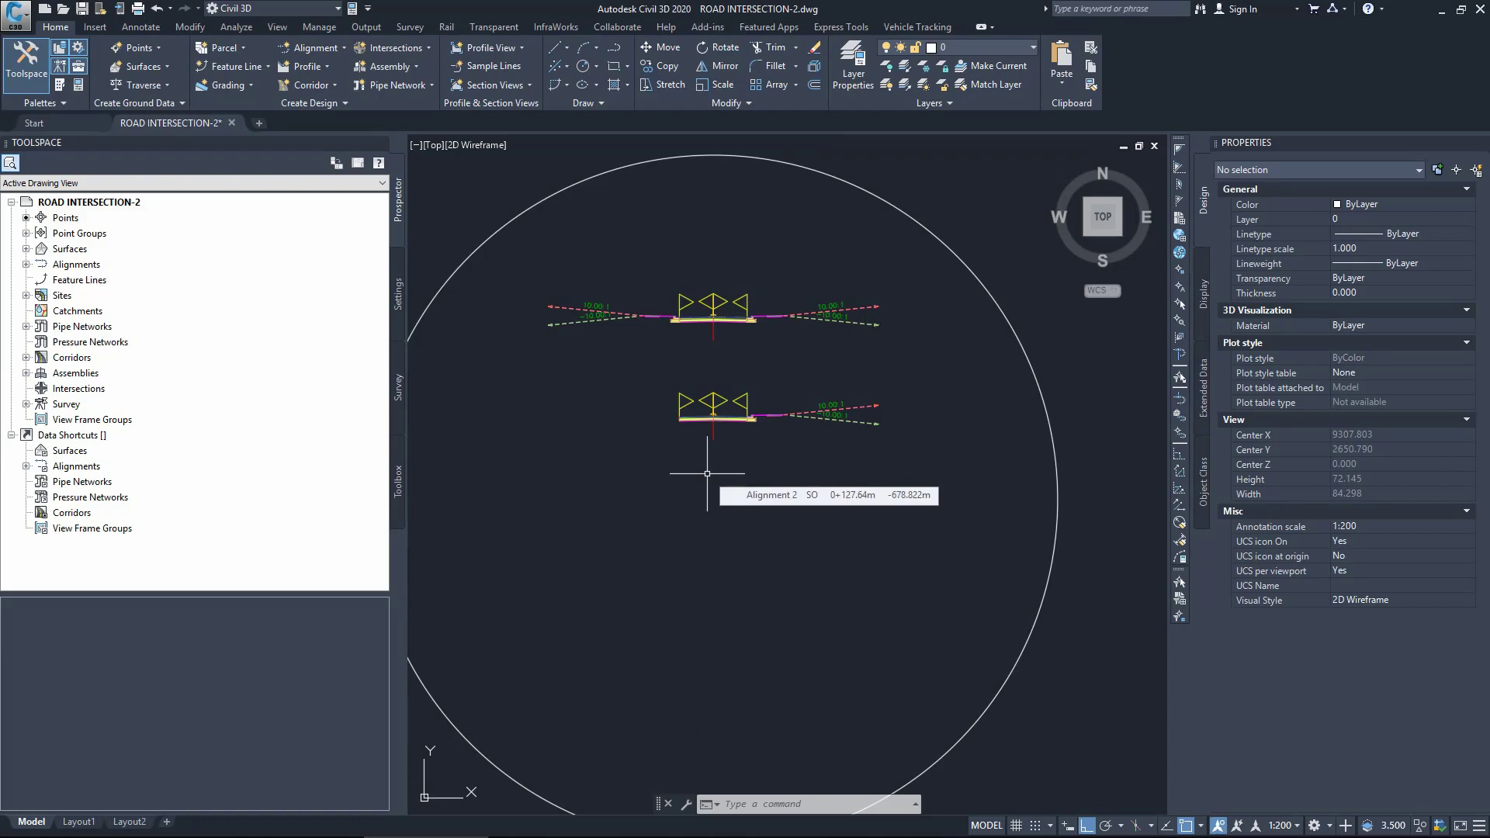
Copy the complete Assembly -1 Gen assembly again, placing it straight below the Assembly -1 LHS assembly.
{"action": "scroll", "coordinate": [799, 403], "scroll_direction": "down", "scroll_amount": 15}
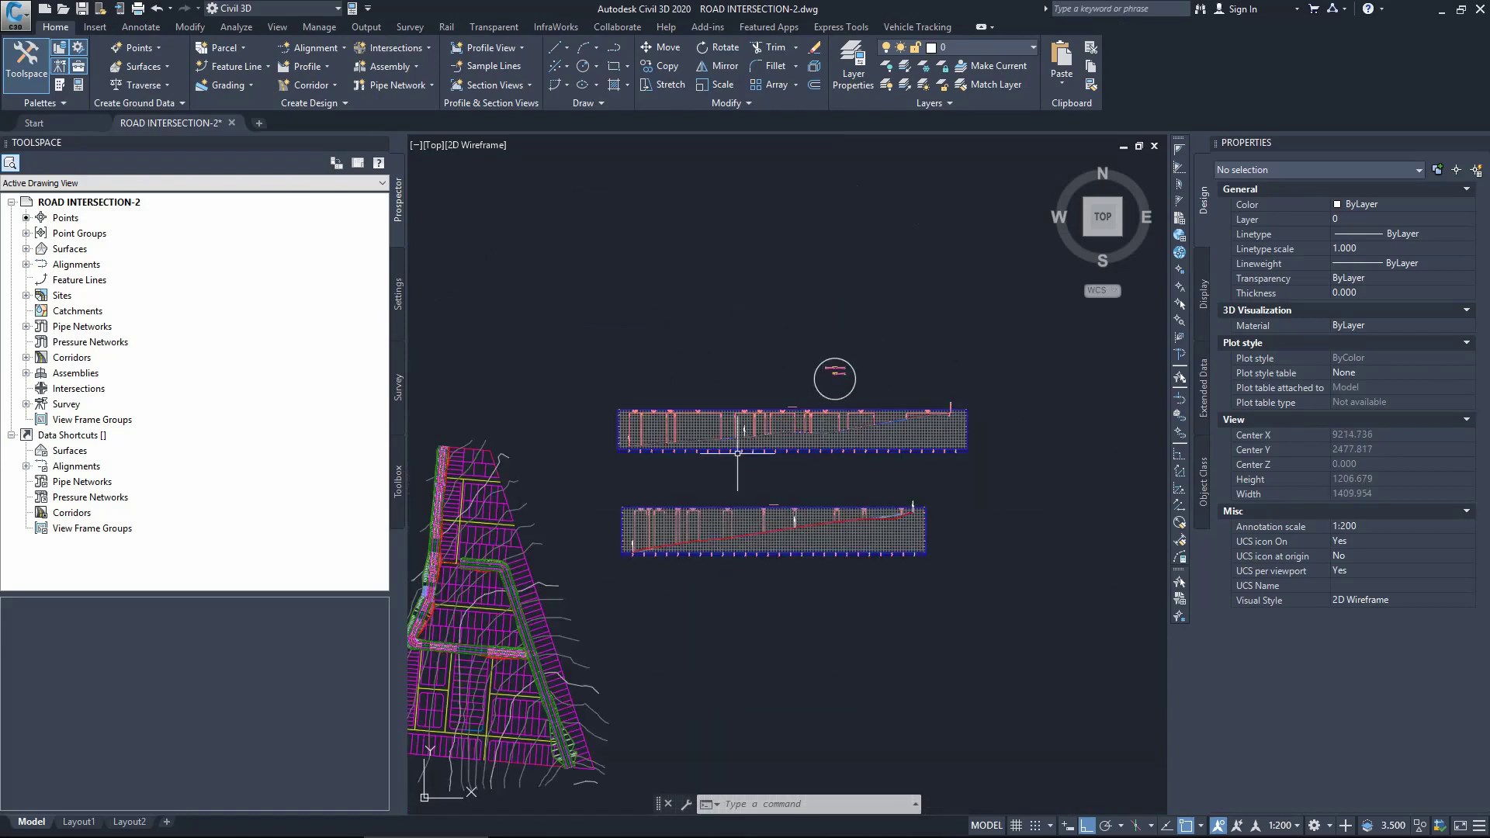
{"action": "scroll", "coordinate": [593, 510], "scroll_direction": "up", "scroll_amount": 13}
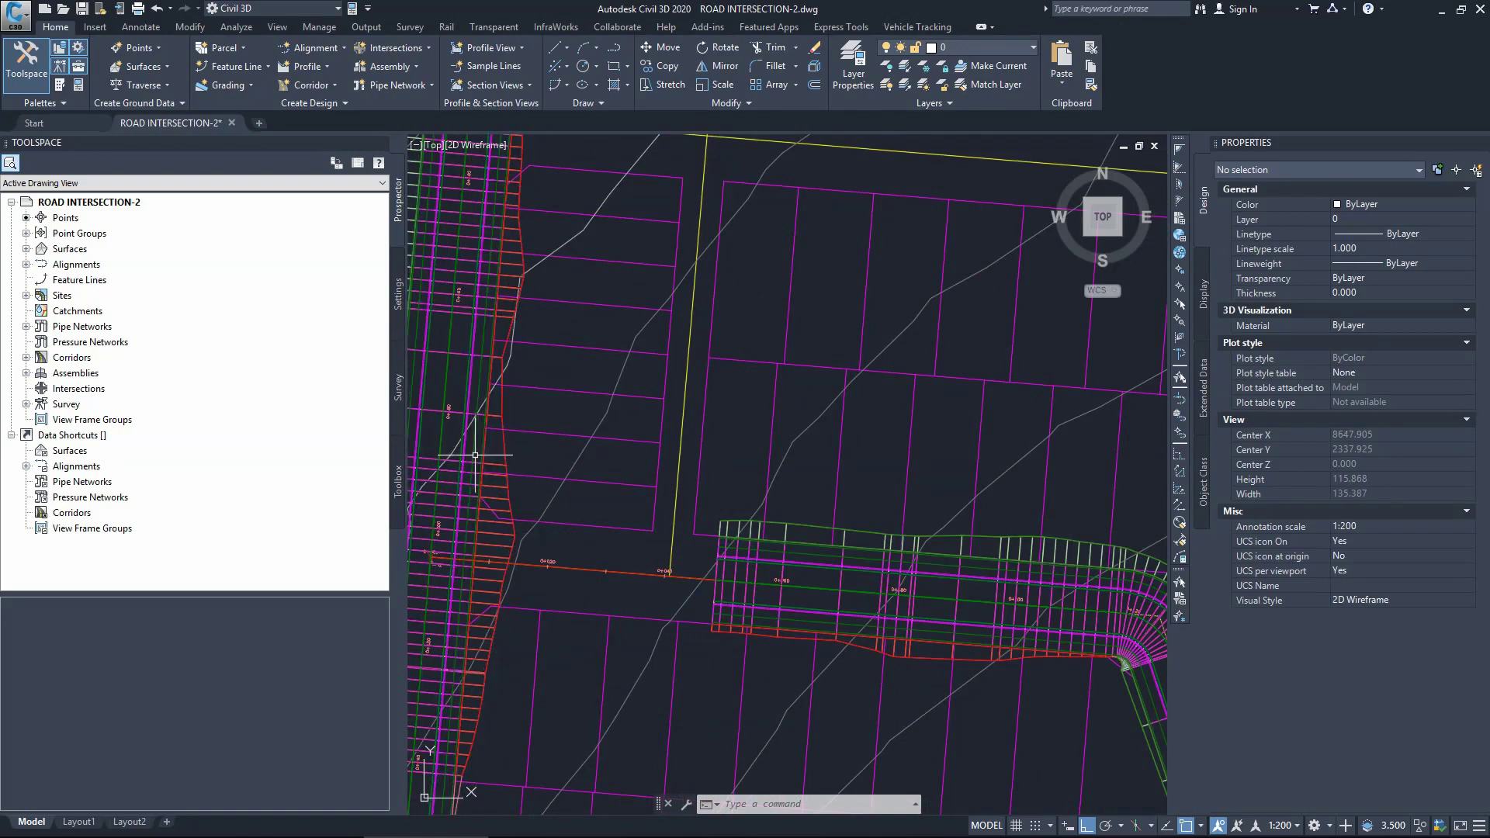
{"action": "scroll", "coordinate": [891, 366], "scroll_direction": "down", "scroll_amount": 11}
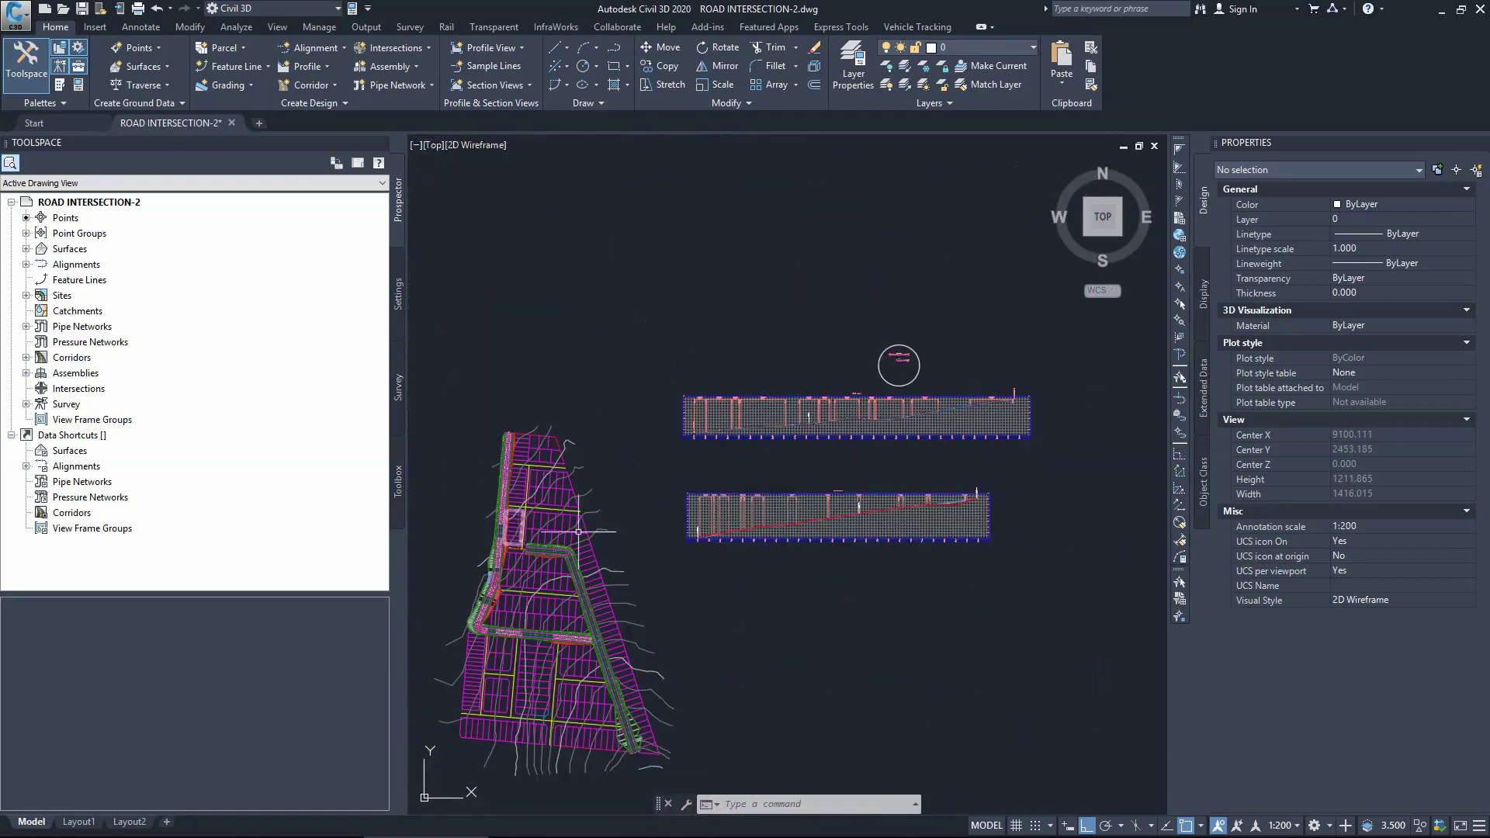
{"action": "scroll", "coordinate": [794, 373], "scroll_direction": "up", "scroll_amount": 6}
{"action": "left_click", "coordinate": [765, 340]}
{"action": "key", "text": "Escape"}
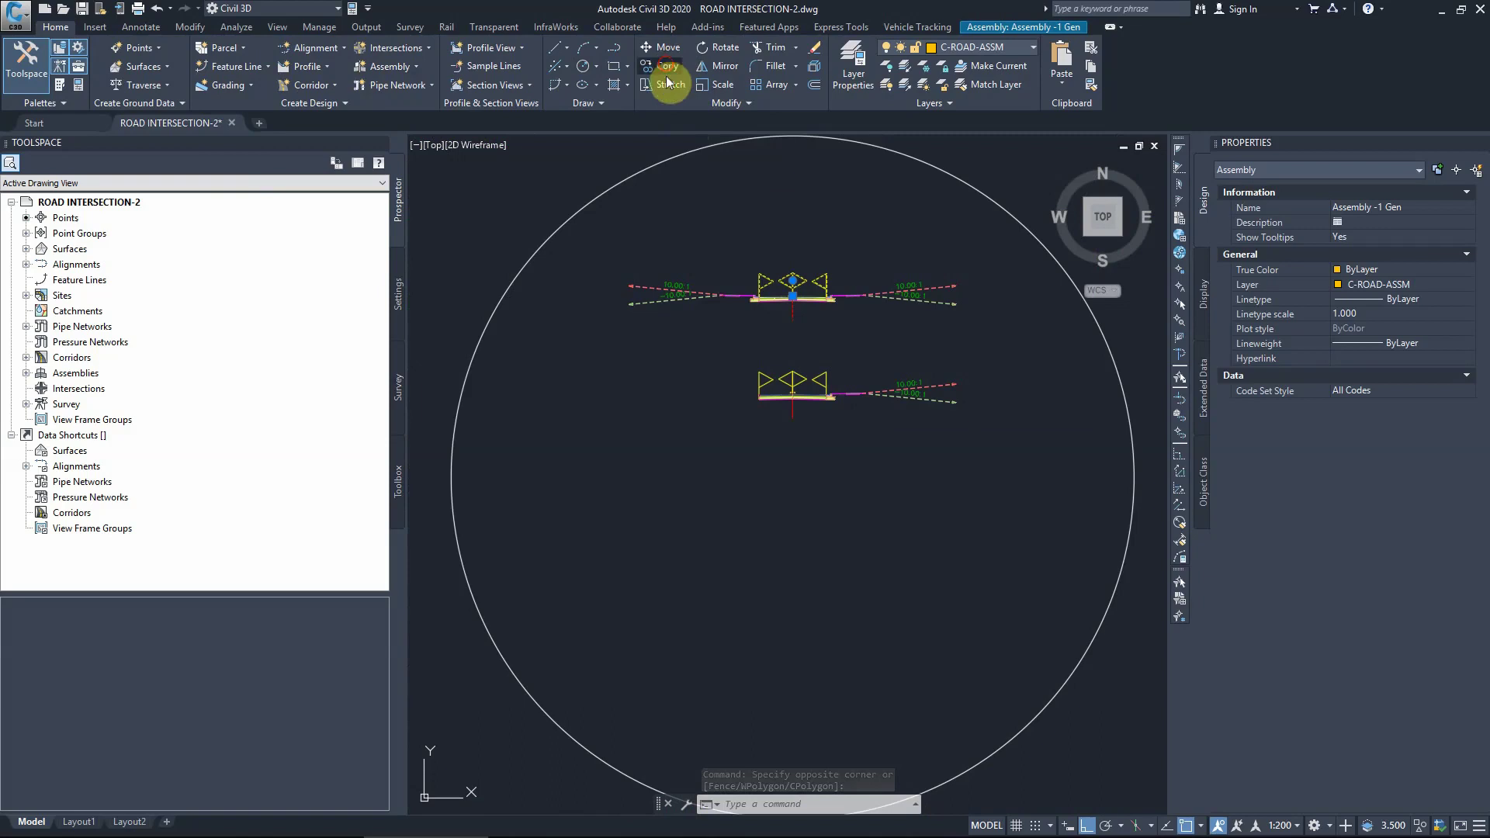
{"action": "type", "text": "co"}
{"action": "key", "text": "Return"}
{"action": "left_click", "coordinate": [792, 298]}
{"action": "left_click", "coordinate": [792, 499]}
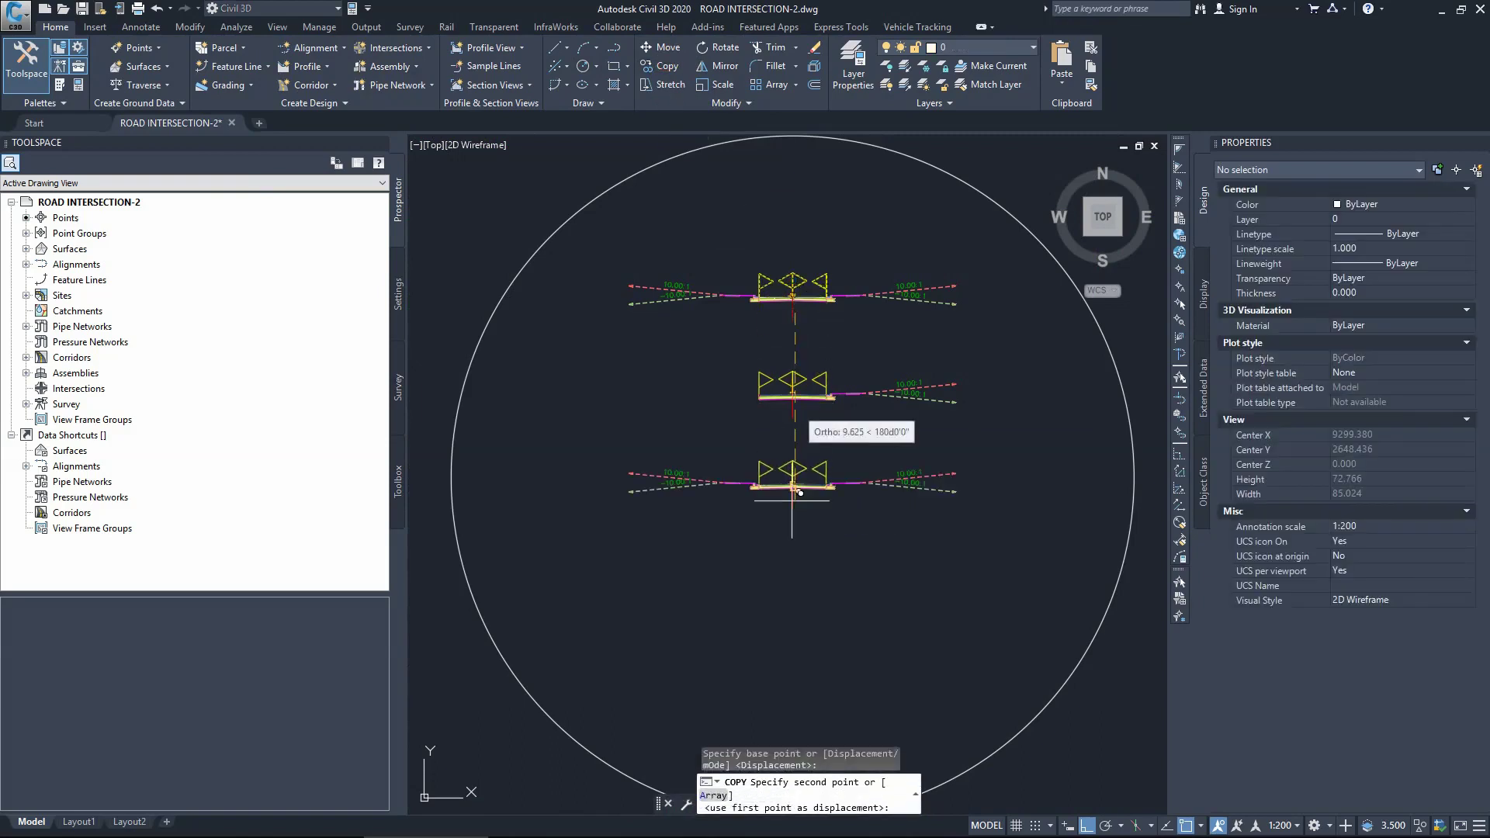
Copy the lowest complete assembly to a spot straight below it, inside the circle.
{"action": "key", "text": "Escape"}
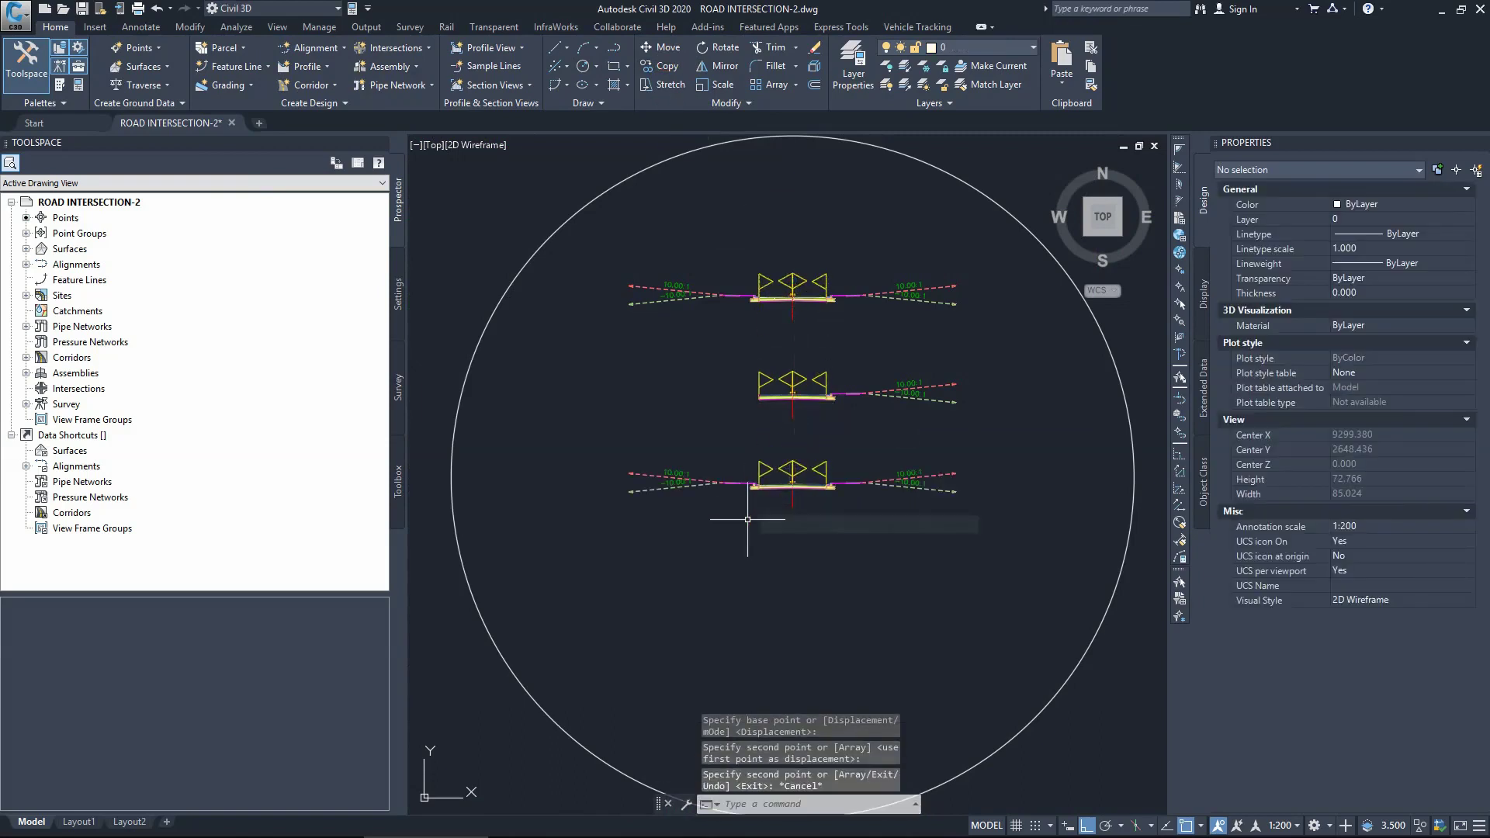
{"action": "scroll", "coordinate": [806, 503], "scroll_direction": "up", "scroll_amount": 4}
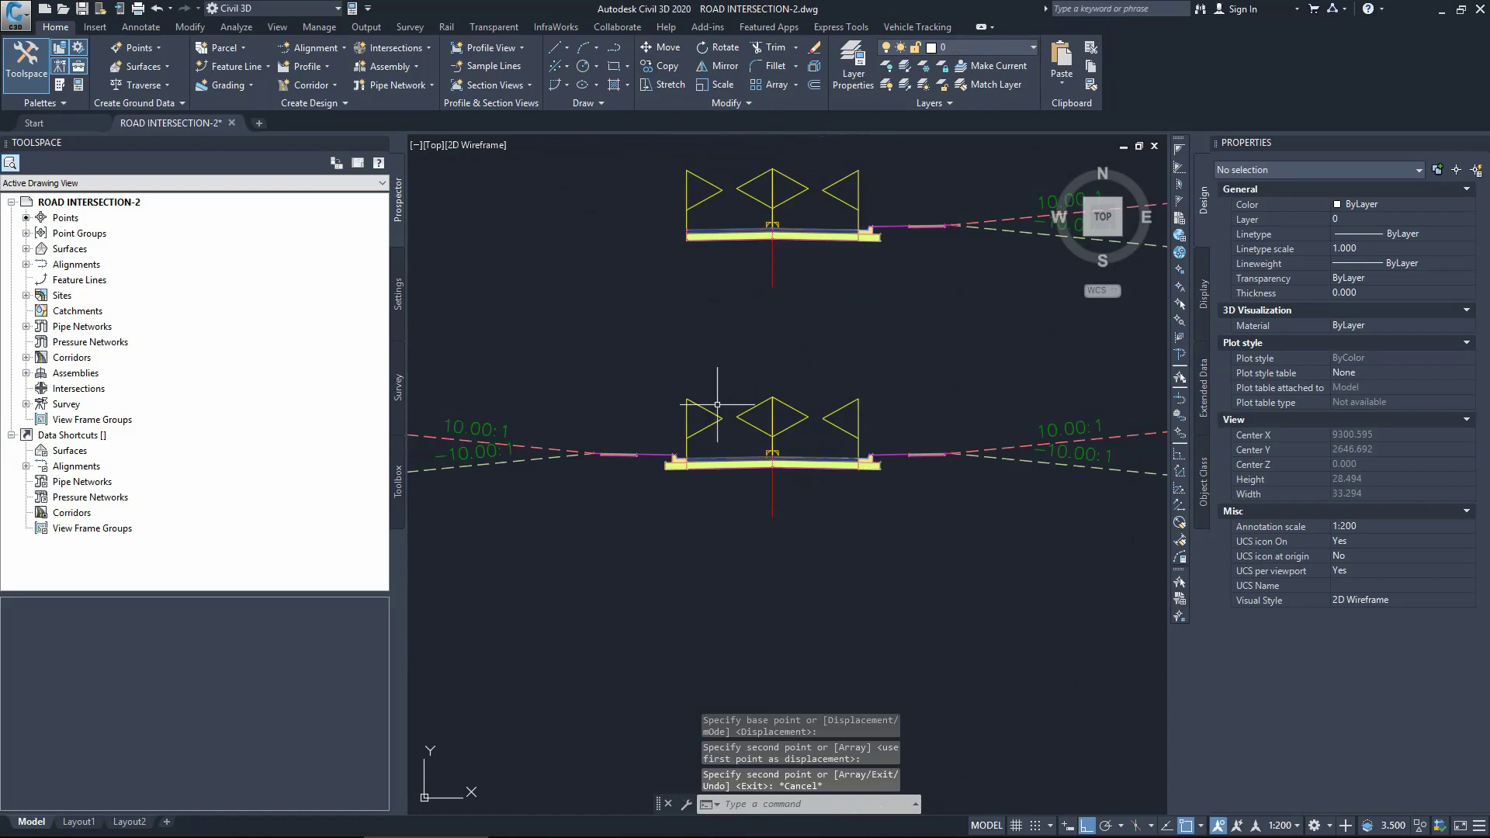
{"action": "scroll", "coordinate": [717, 405], "scroll_direction": "down", "scroll_amount": 2}
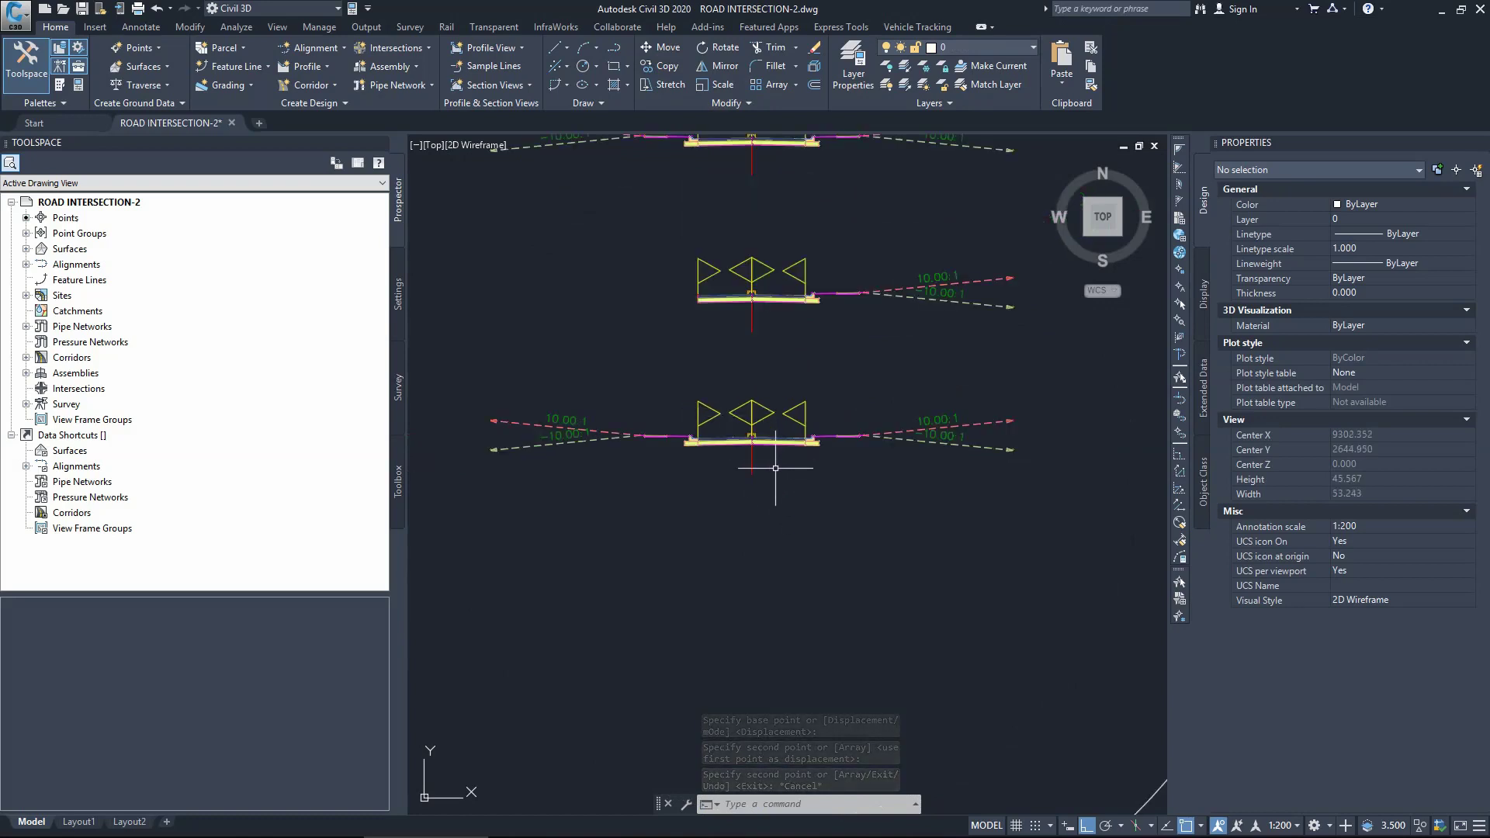
{"action": "left_click", "coordinate": [765, 474]}
{"action": "left_click", "coordinate": [553, 481]}
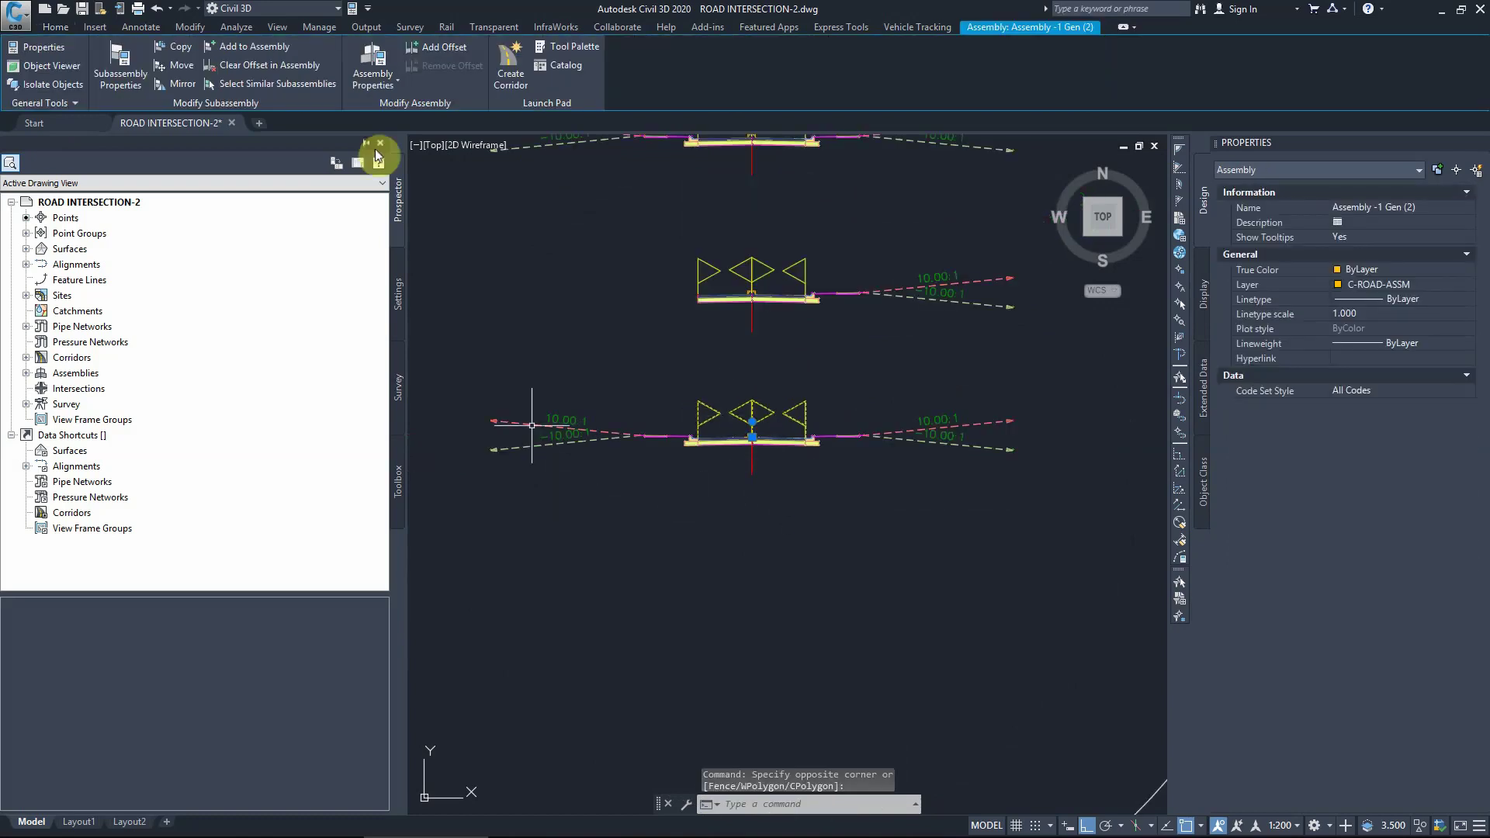
{"action": "left_click", "coordinate": [56, 26]}
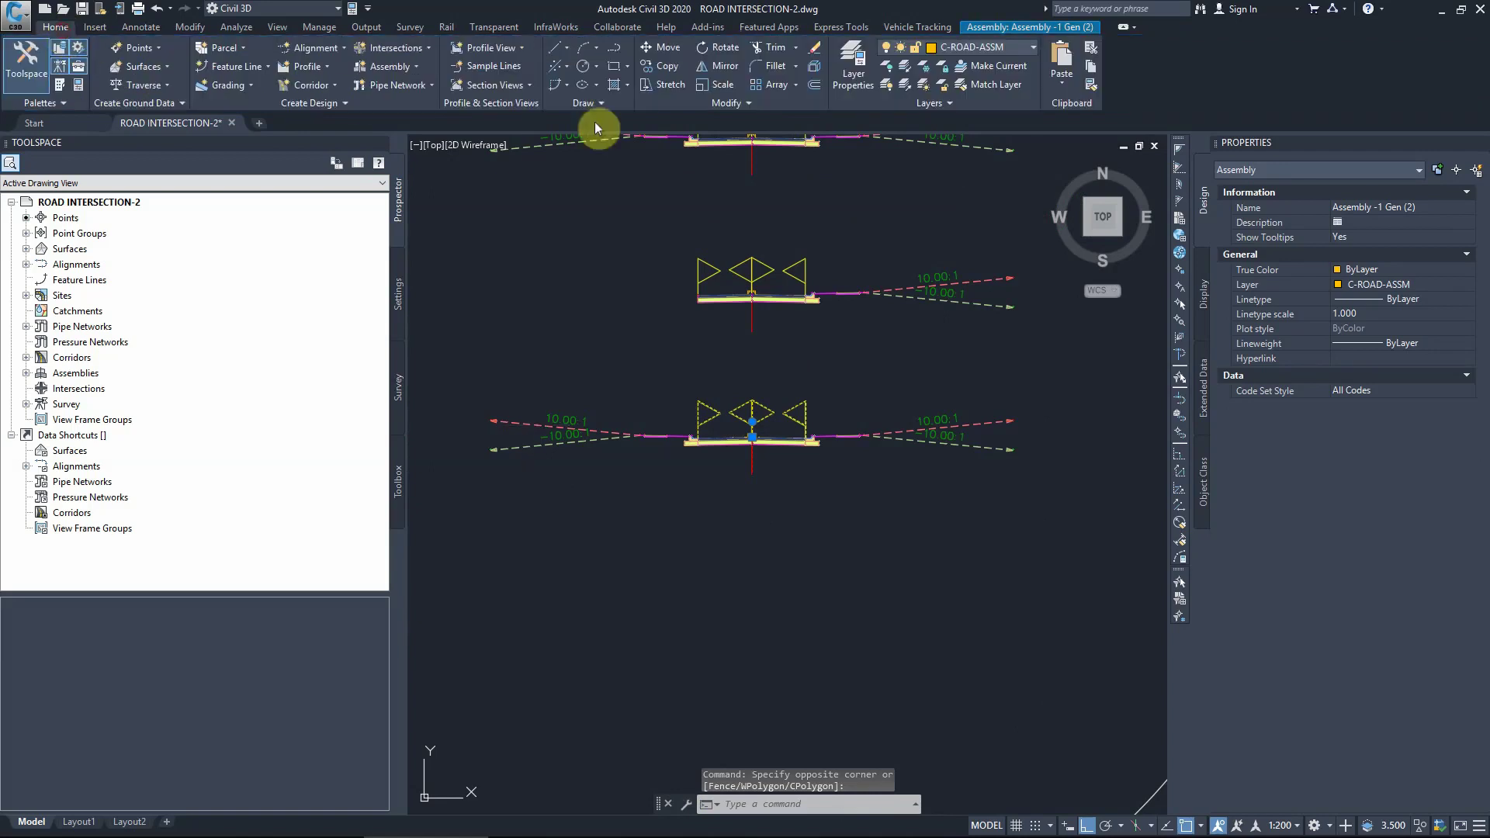
{"action": "left_click", "coordinate": [660, 65]}
{"action": "left_click", "coordinate": [719, 490]}
{"action": "left_click", "coordinate": [701, 642]}
{"action": "key", "text": "Escape"}
{"action": "scroll", "coordinate": [731, 471], "scroll_direction": "down", "scroll_amount": 4}
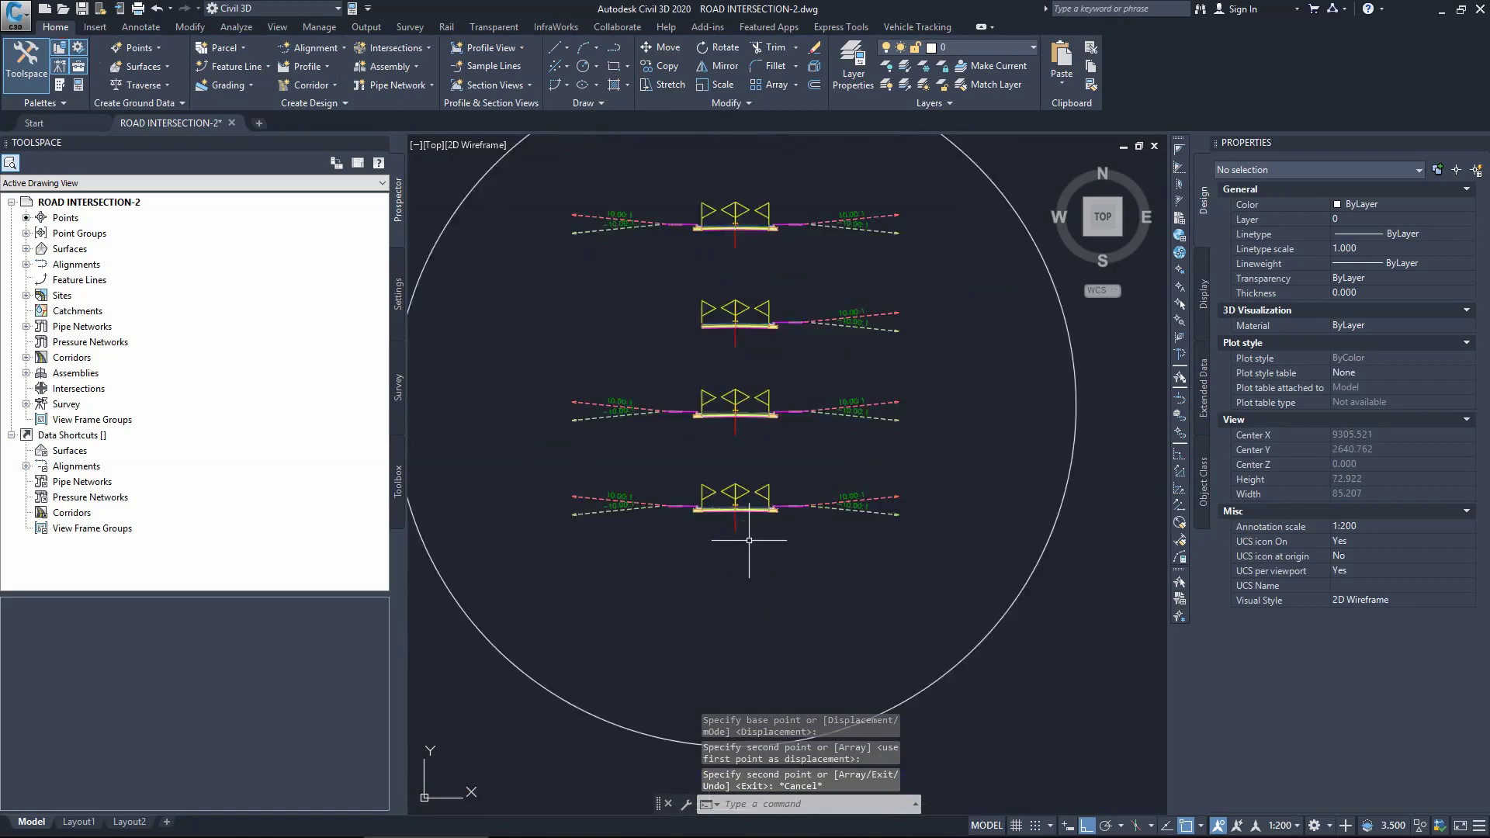
Delete the left lane subassembly from the third assembly from the top.
{"action": "scroll", "coordinate": [733, 465], "scroll_direction": "up", "scroll_amount": 4}
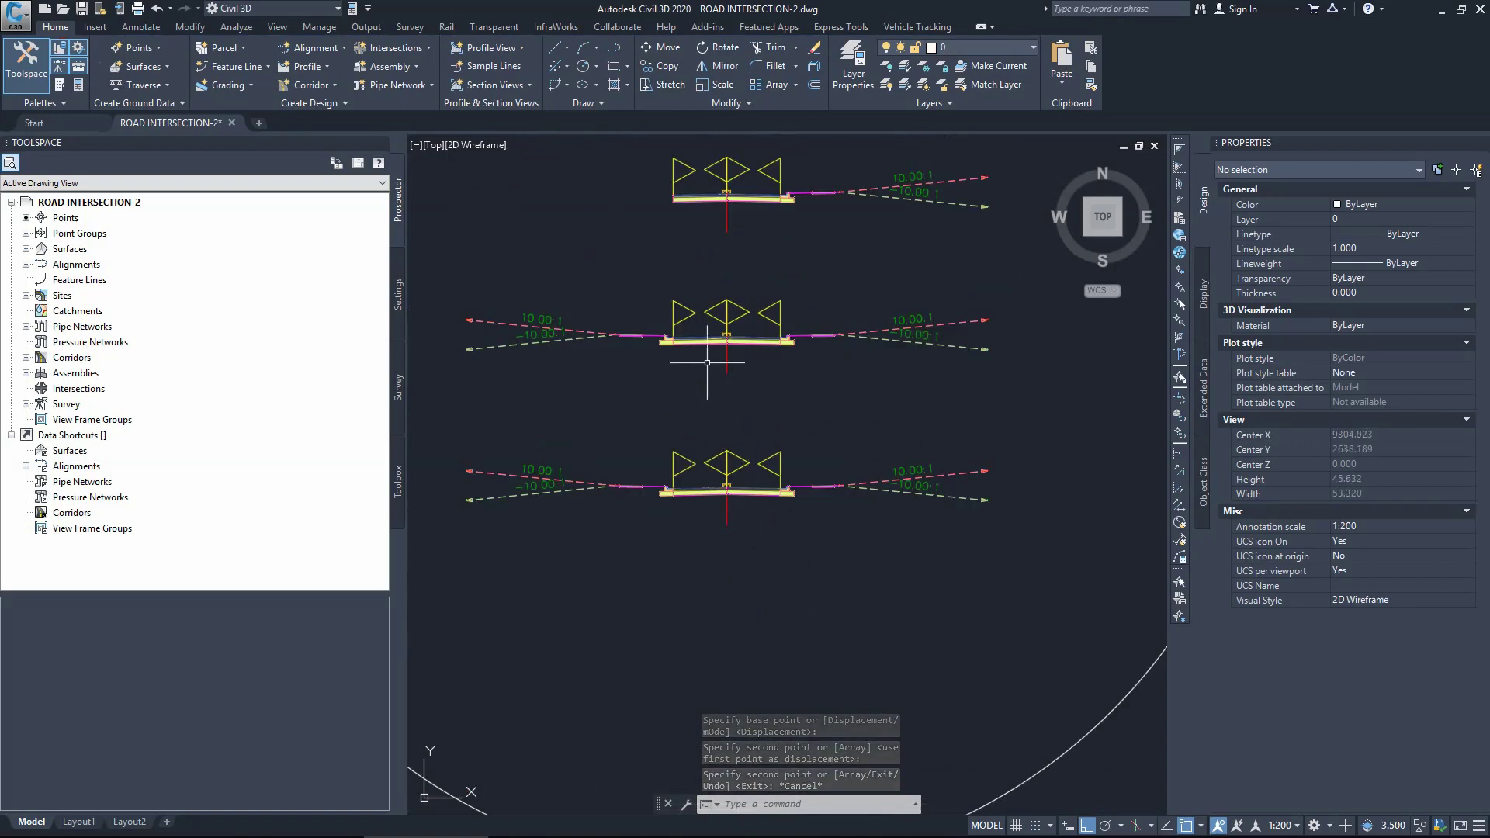
{"action": "scroll", "coordinate": [709, 332], "scroll_direction": "up", "scroll_amount": 3}
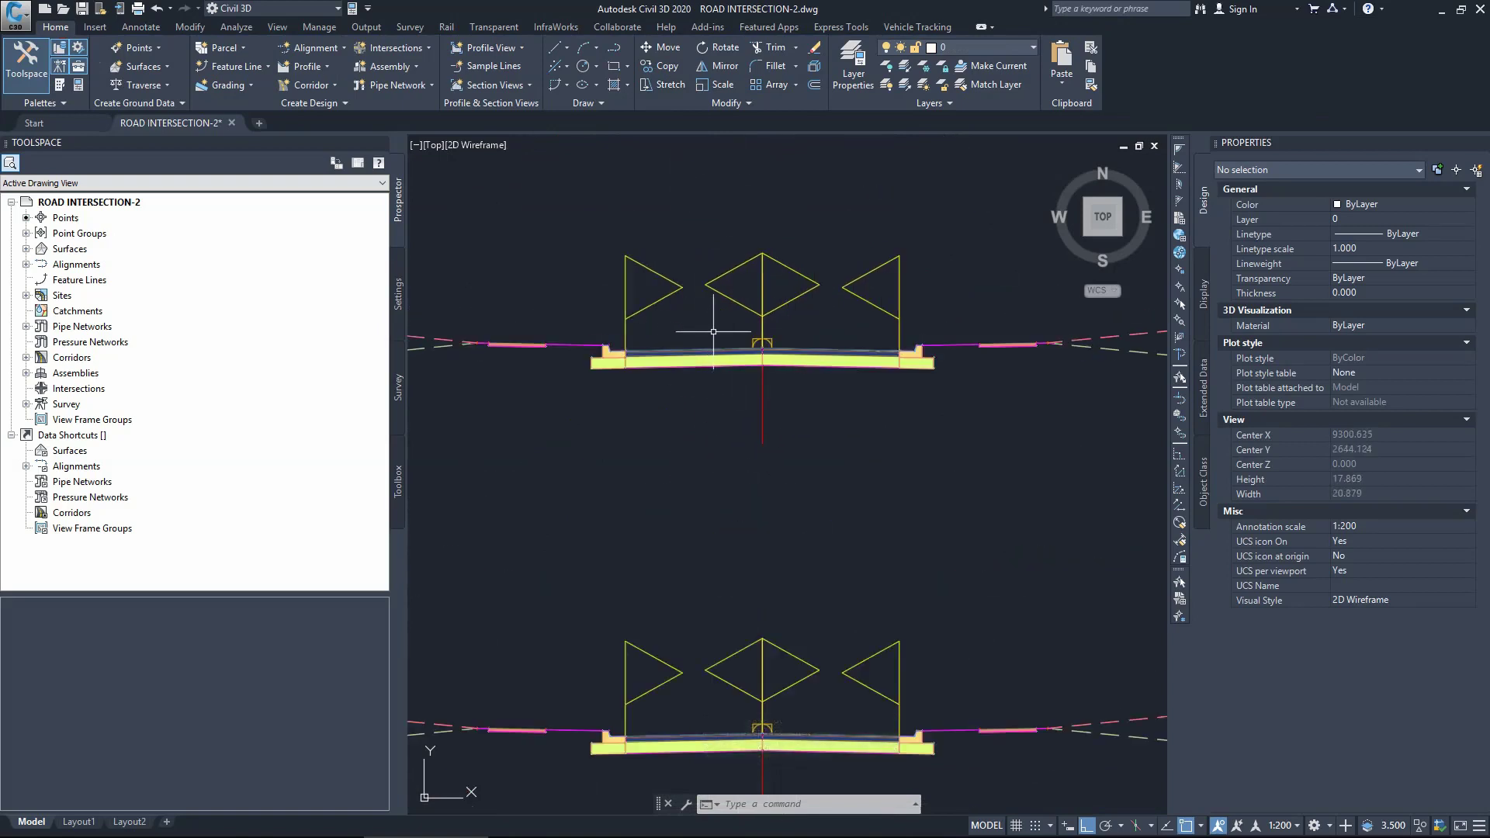
{"action": "left_click", "coordinate": [714, 330]}
{"action": "left_click", "coordinate": [632, 465]}
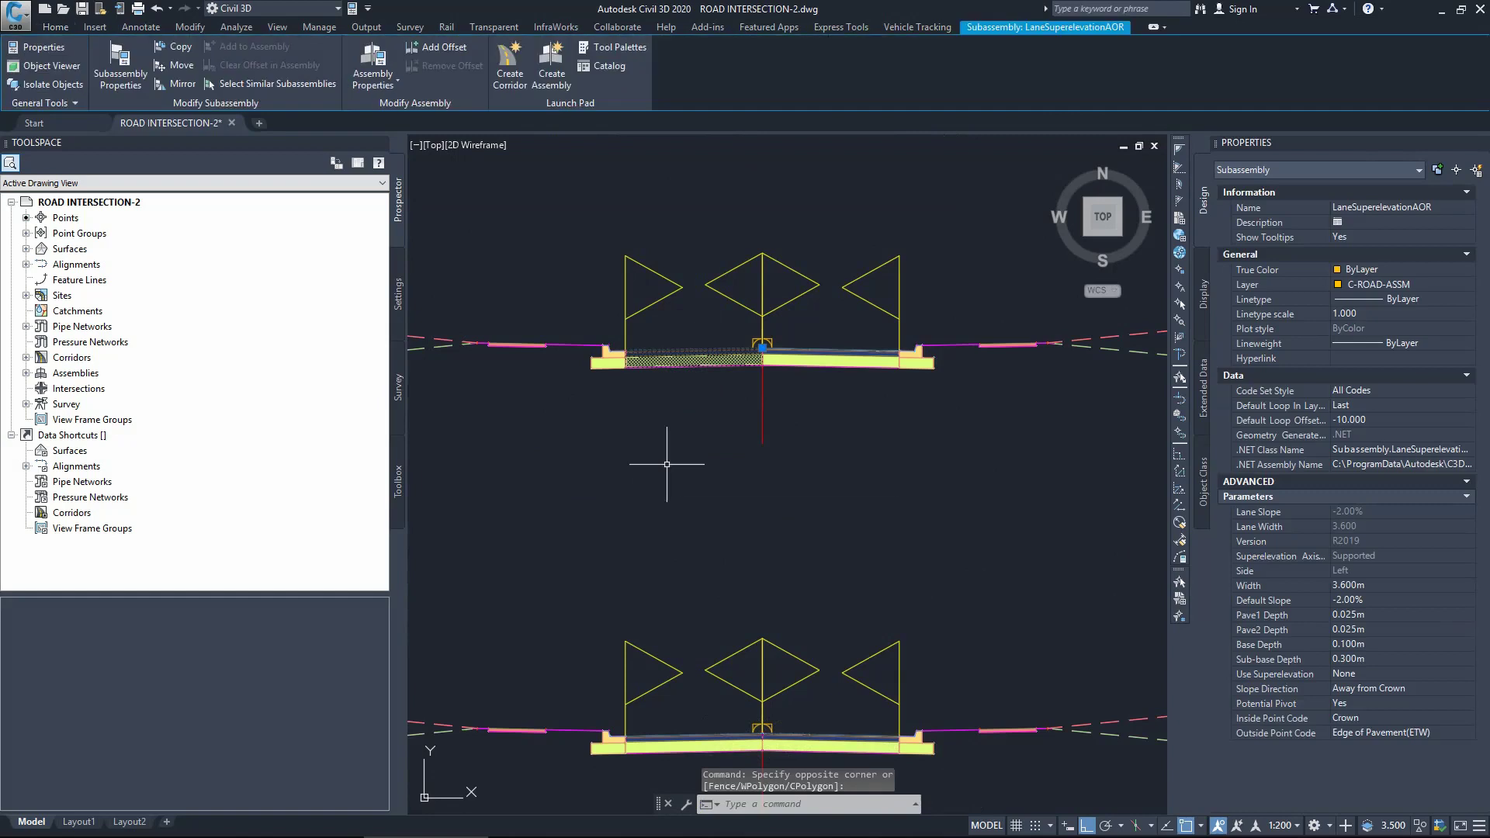
{"action": "key", "text": "Delete"}
Delete the right-side curb, sidewalk and daylight slope subassemblies from the third assembly from the top.
{"action": "left_click", "coordinate": [979, 321]}
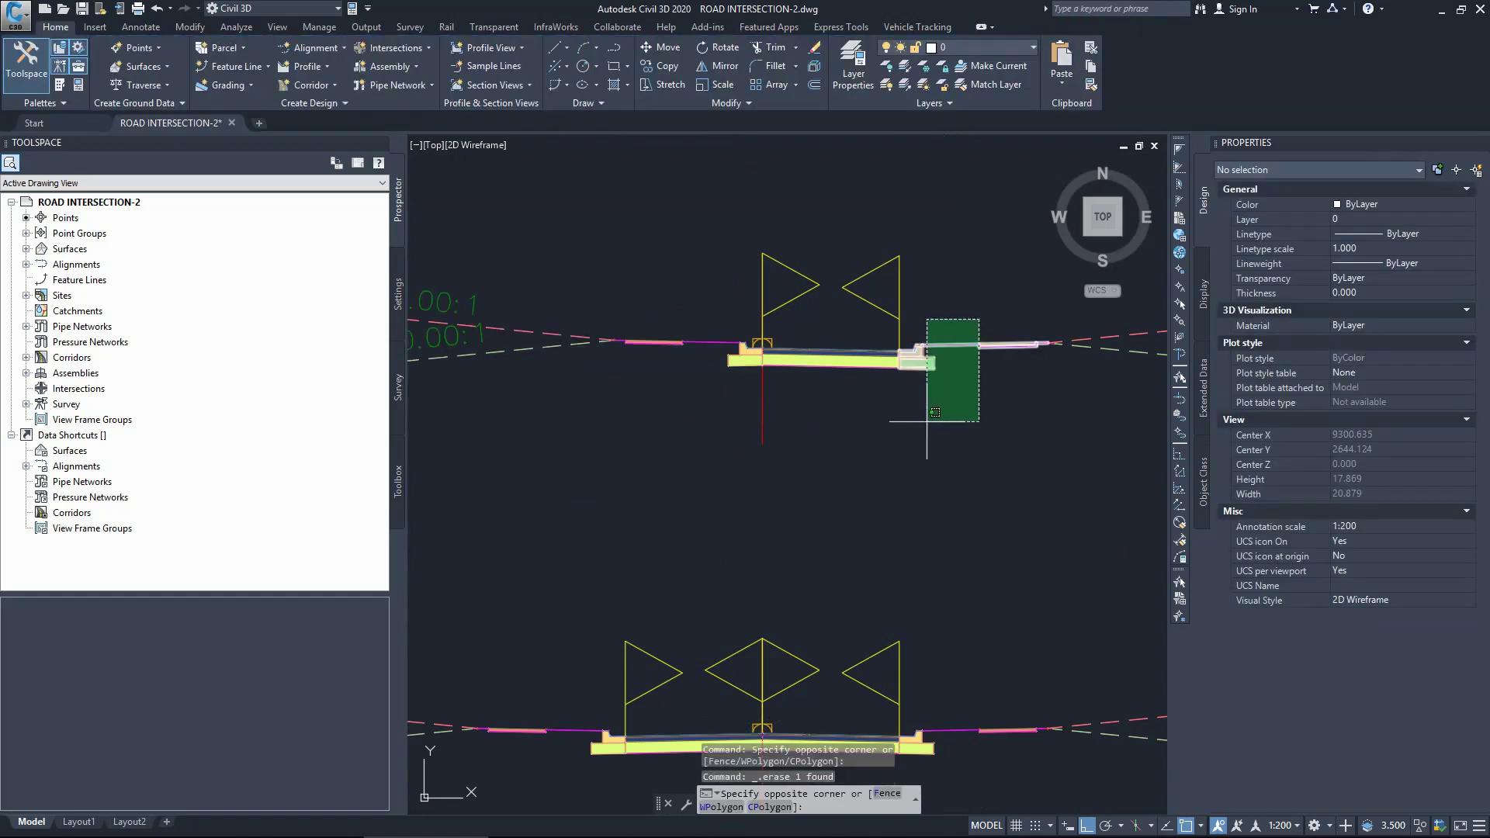
{"action": "left_click", "coordinate": [927, 417]}
{"action": "scroll", "coordinate": [997, 416], "scroll_direction": "down", "scroll_amount": 2}
{"action": "left_click", "coordinate": [1009, 375]}
{"action": "left_click", "coordinate": [947, 434]}
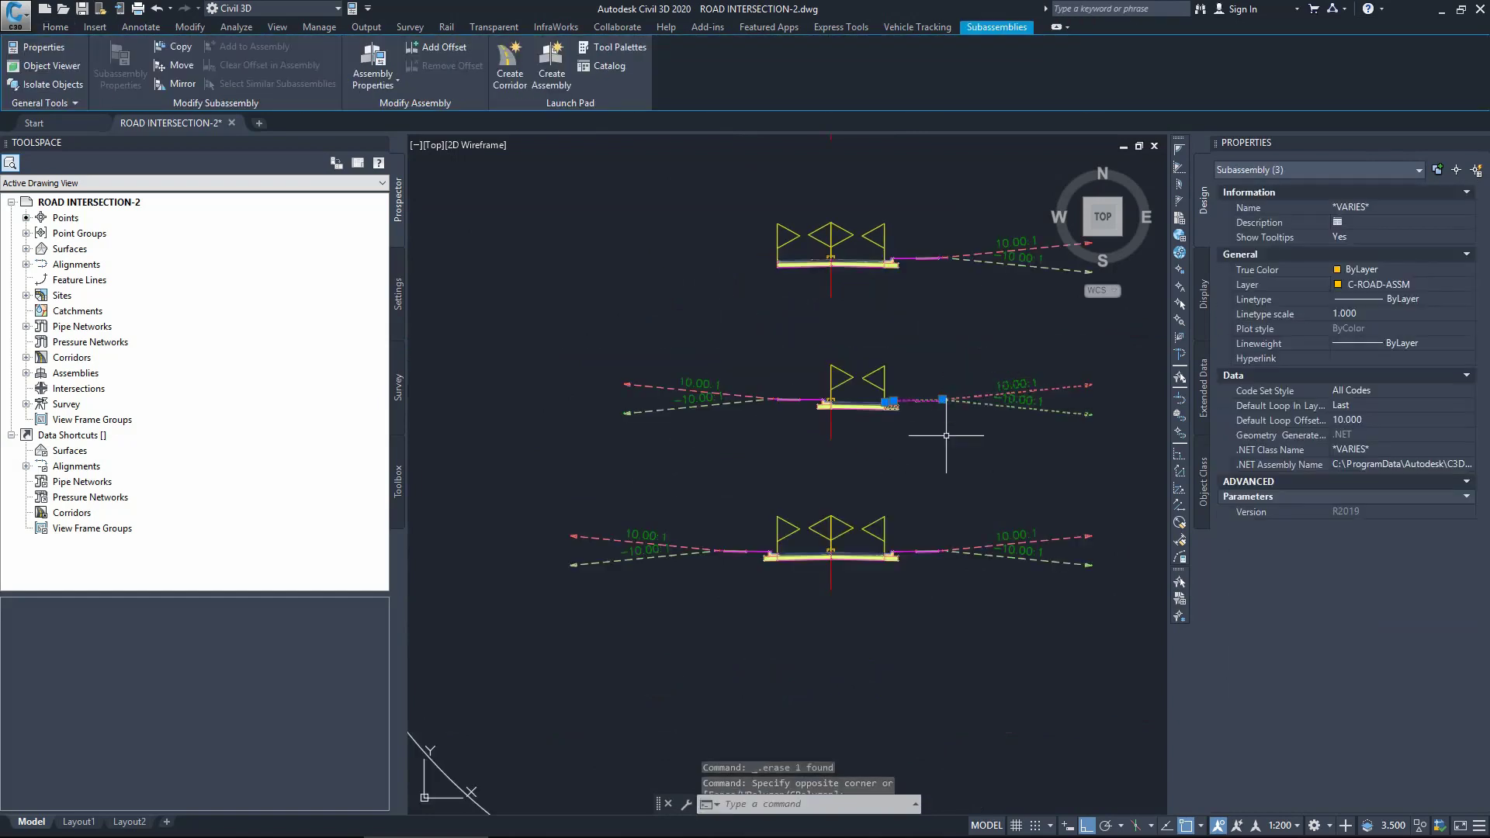
{"action": "key", "text": "Delete"}
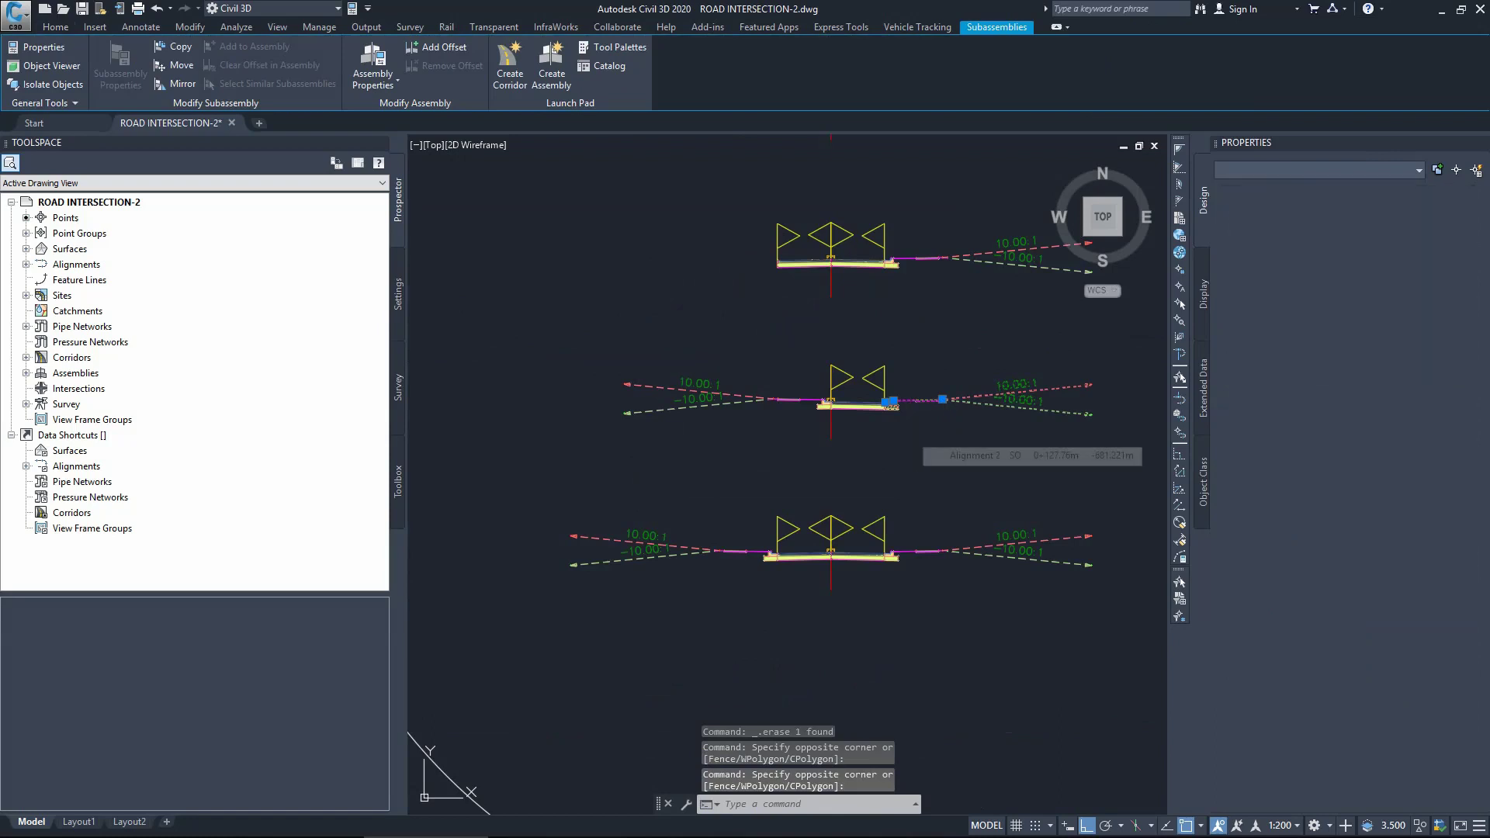
Rename the third assembly, which has only a right lane and left-side curb and slope, as Assembly -KR-LHS.
{"action": "left_click", "coordinate": [852, 430]}
{"action": "left_click", "coordinate": [797, 465]}
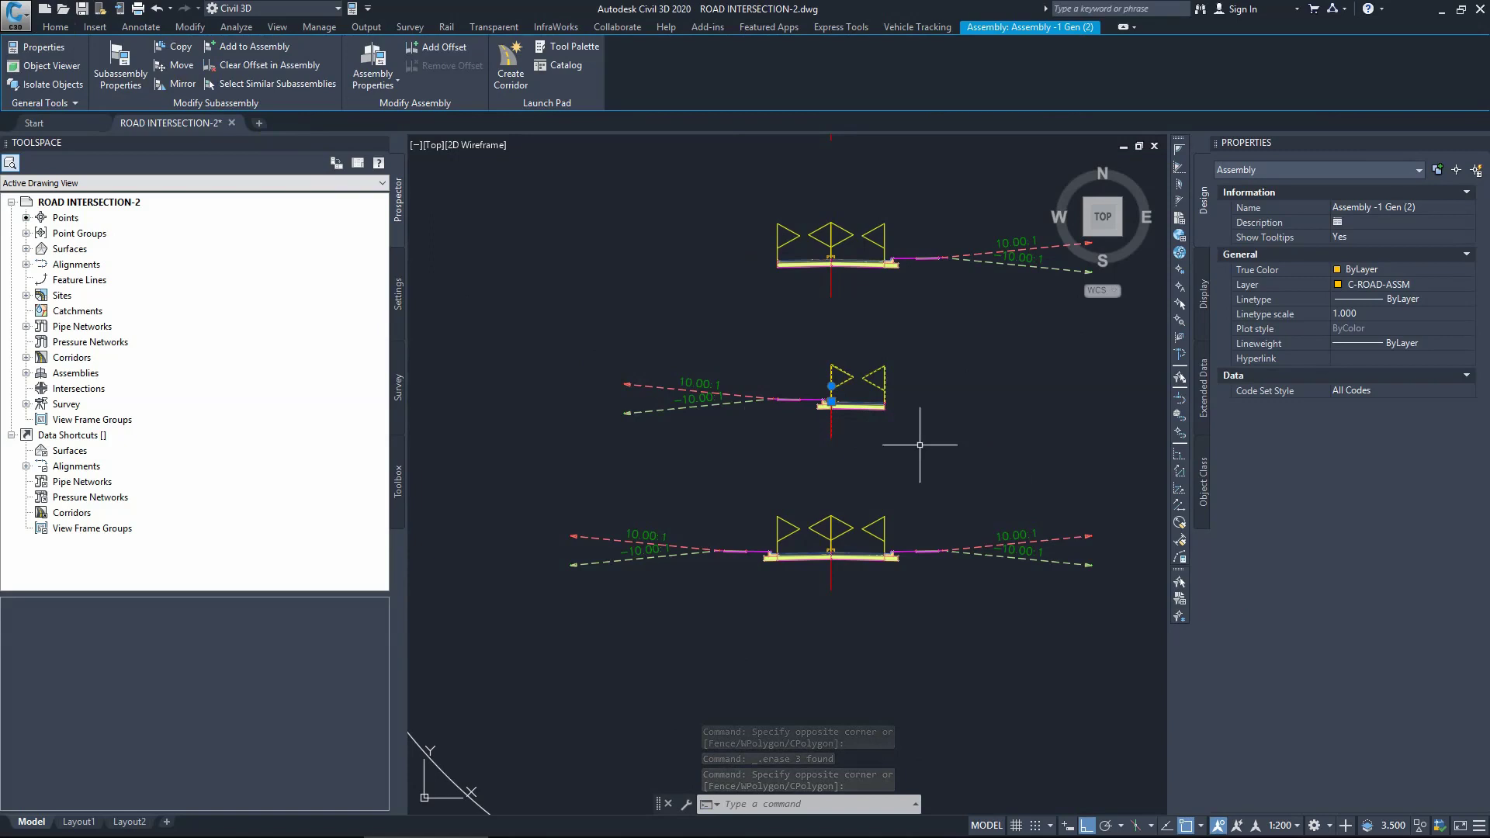
{"action": "left_click", "coordinate": [1409, 210]}
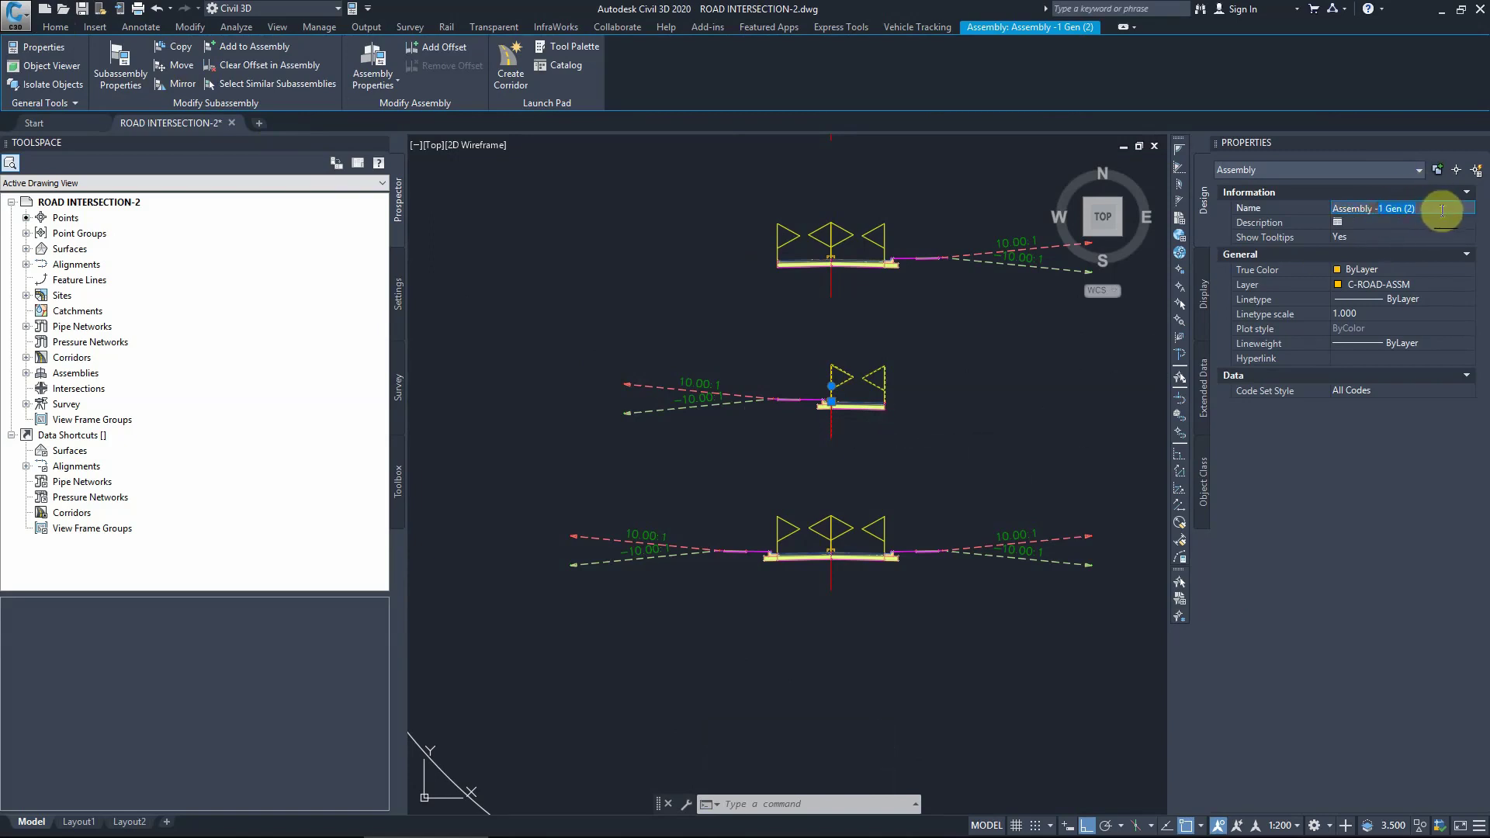
{"action": "type", "text": "KR-LHS"}
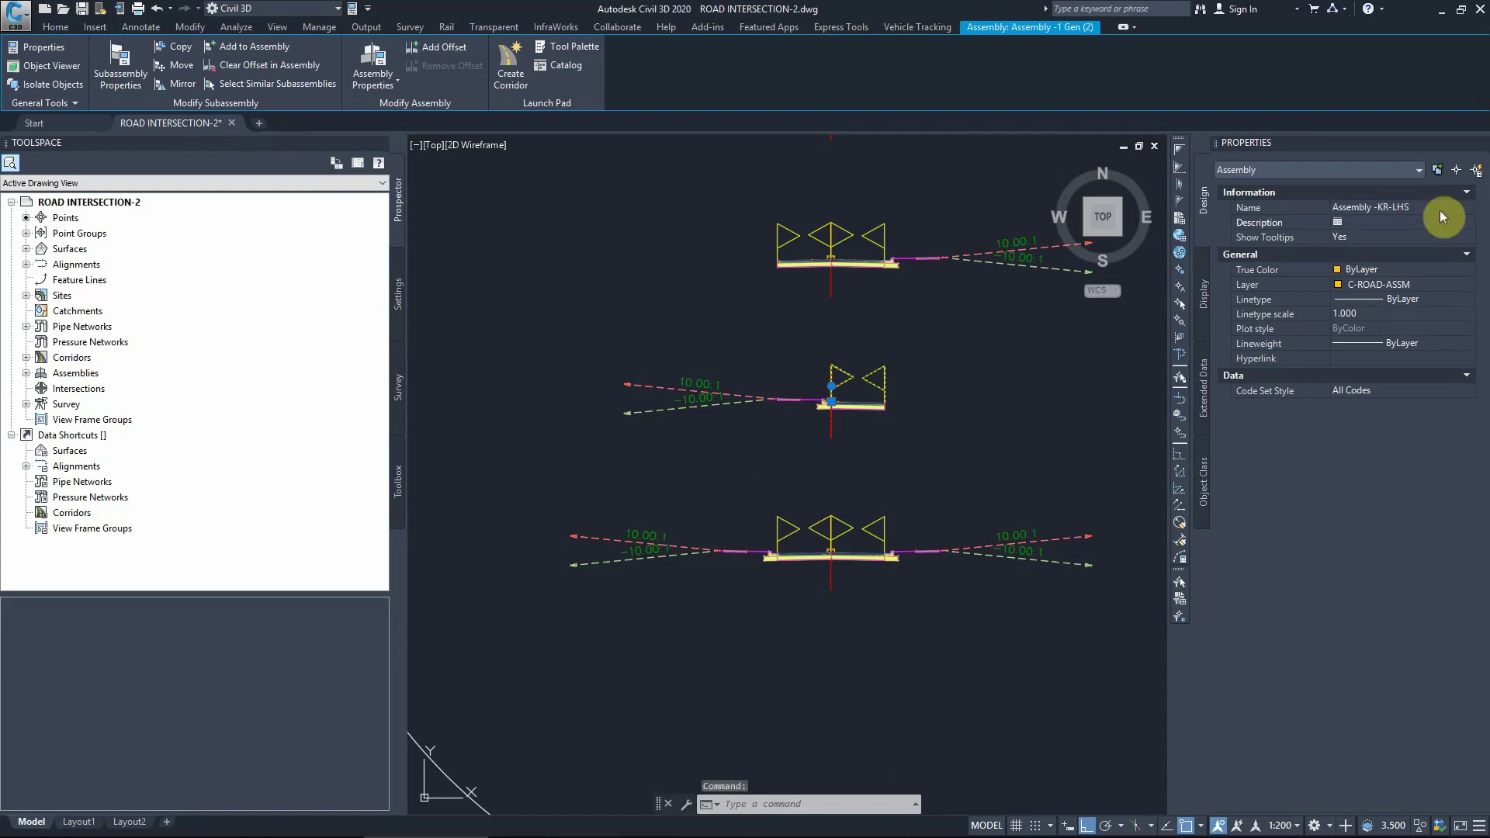
{"action": "left_click", "coordinate": [682, 359]}
{"action": "key", "text": "Escape"}
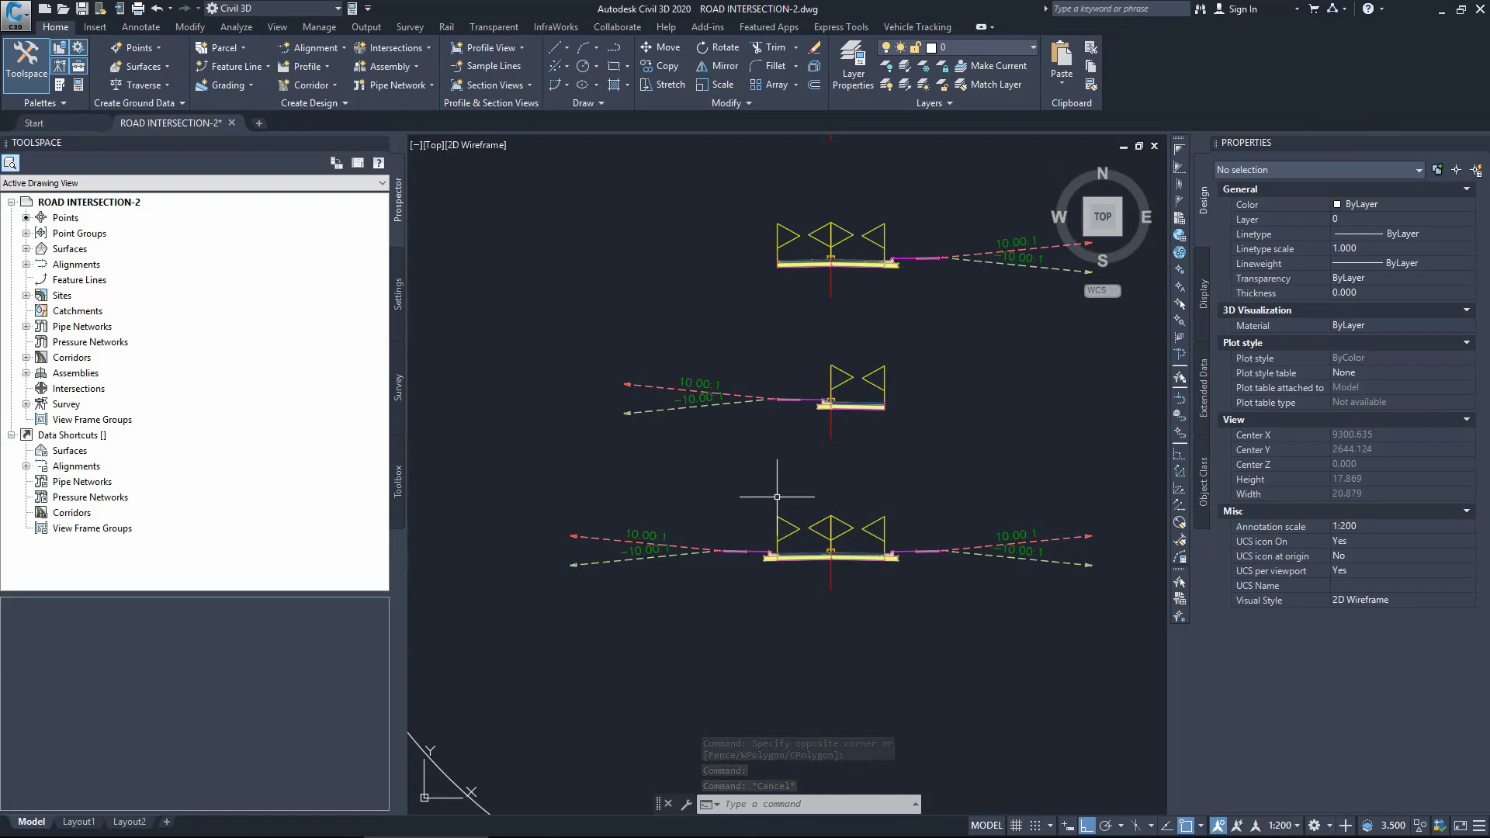
Delete the right lane subassembly from the bottom assembly.
{"action": "left_click", "coordinate": [832, 563]}
{"action": "left_click", "coordinate": [785, 610]}
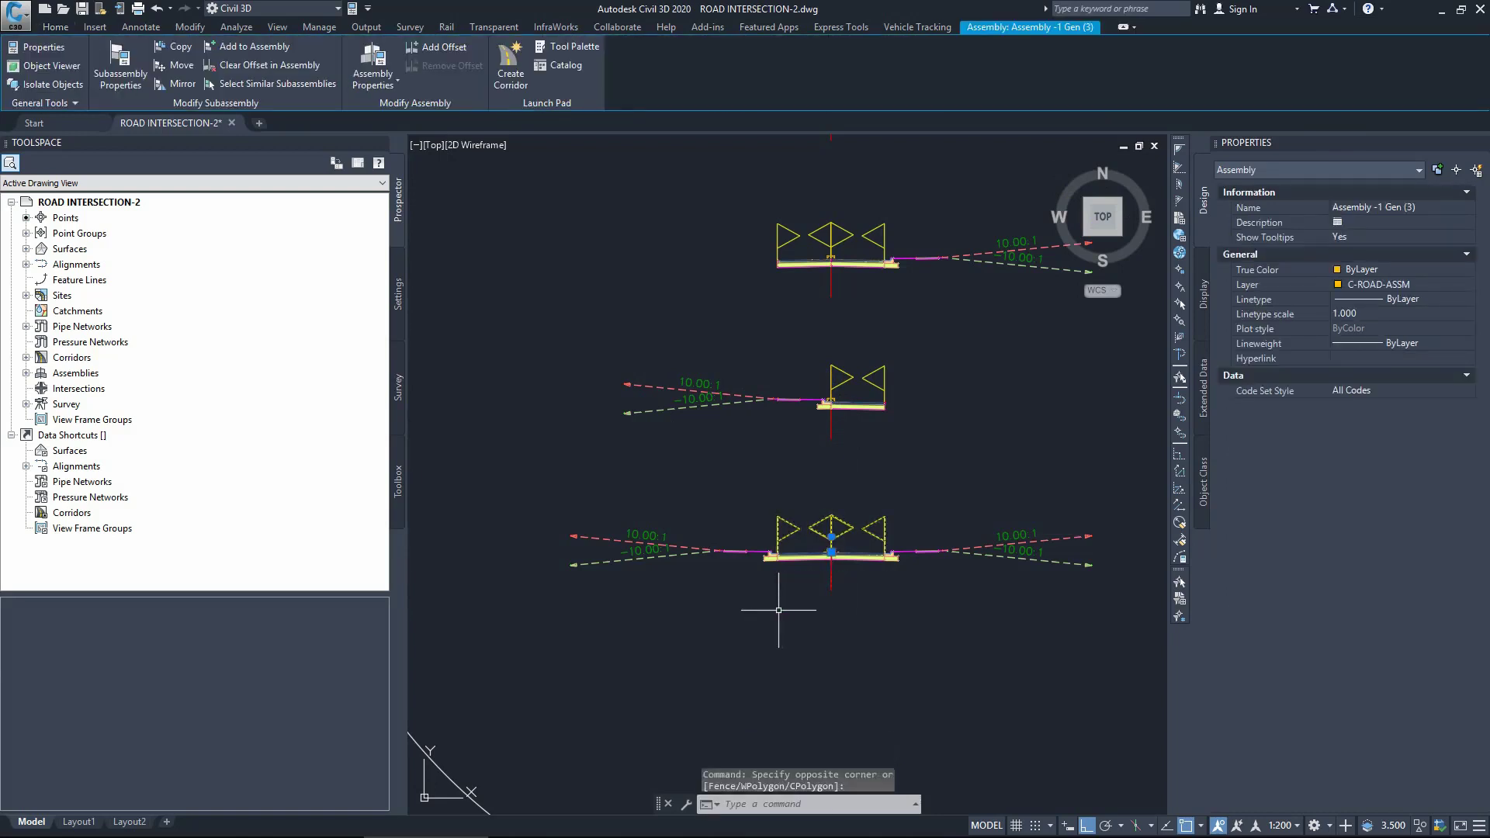
{"action": "key", "text": "Escape"}
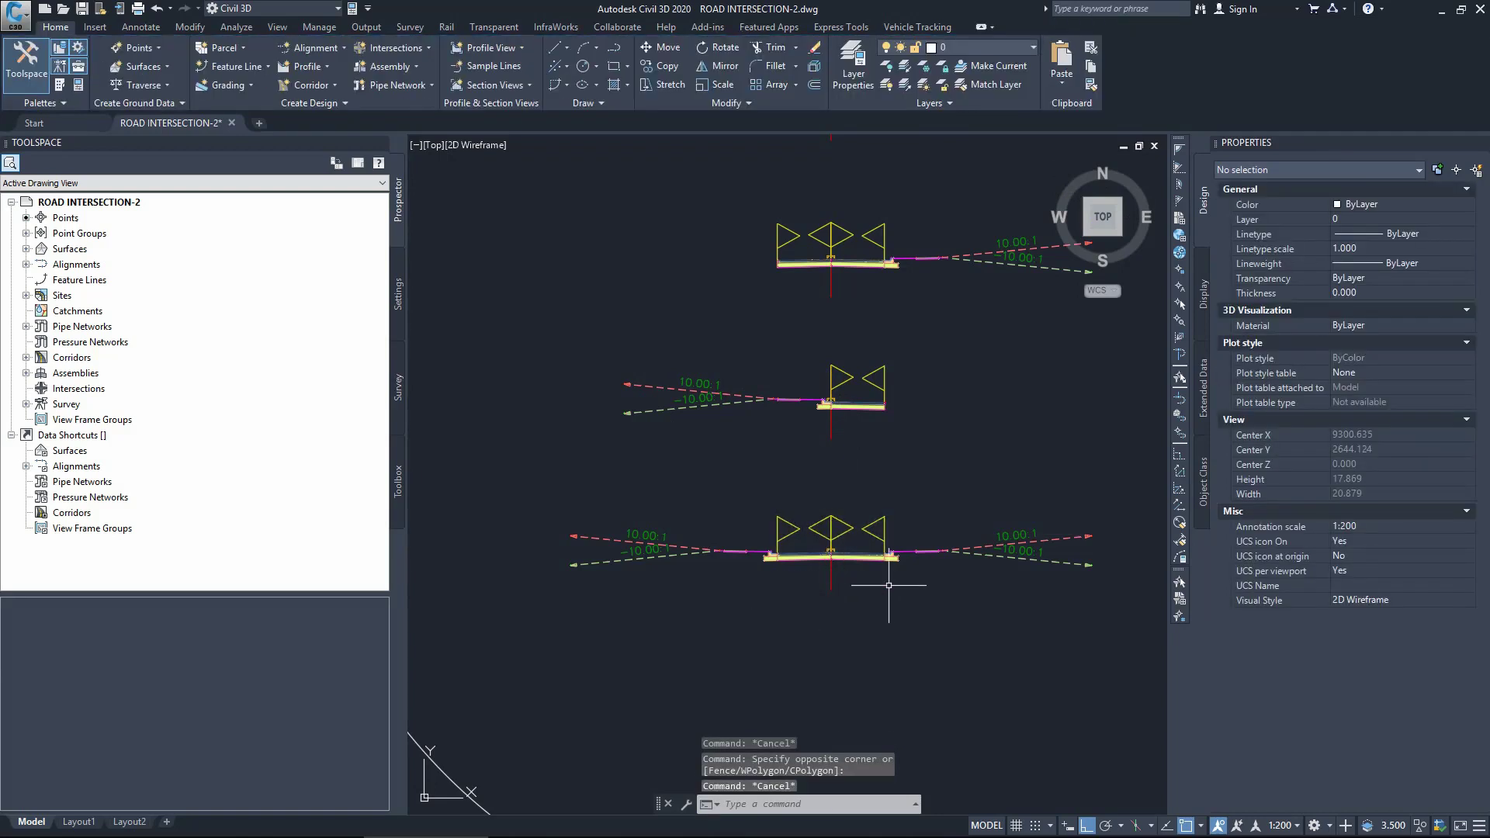
{"action": "scroll", "coordinate": [836, 585], "scroll_direction": "up", "scroll_amount": 2}
{"action": "left_click", "coordinate": [882, 522]}
{"action": "left_click", "coordinate": [869, 584]}
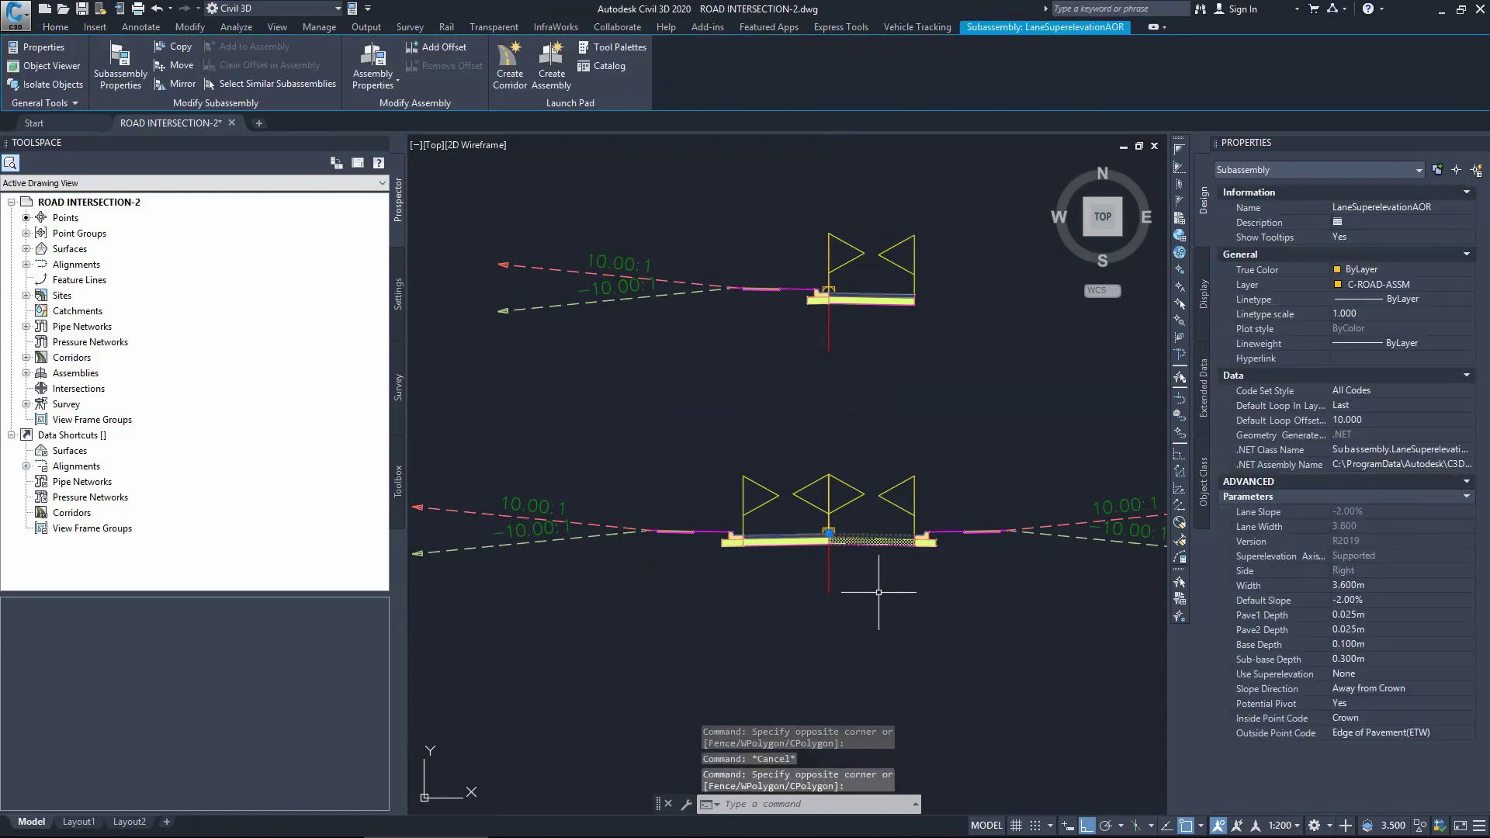
{"action": "key", "text": "Delete"}
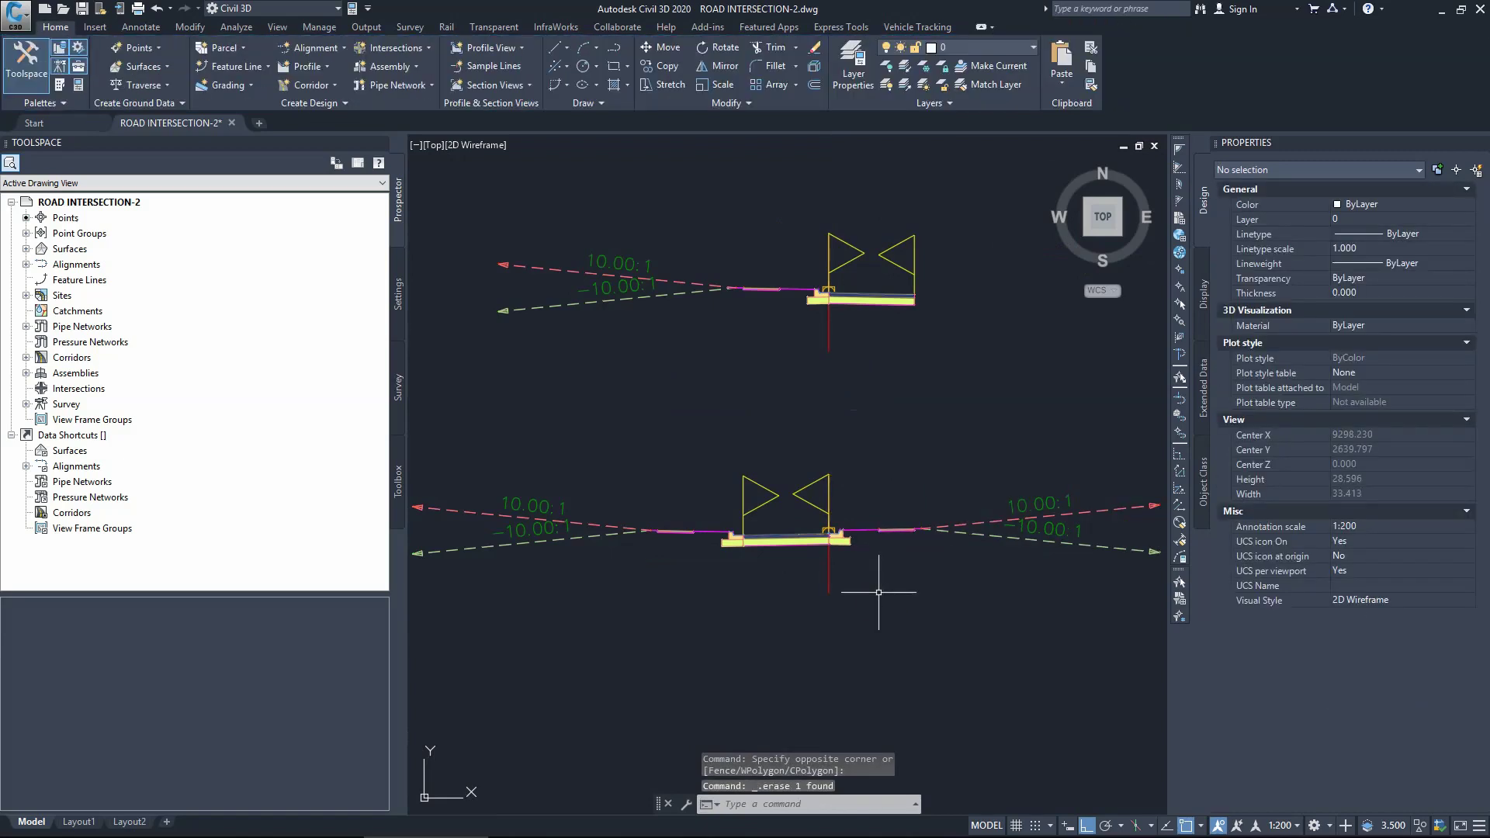
Delete the left-side curb, sidewalk and daylight slope subassemblies from the bottom assembly.
{"action": "left_click", "coordinate": [733, 504]}
{"action": "left_click", "coordinate": [597, 602]}
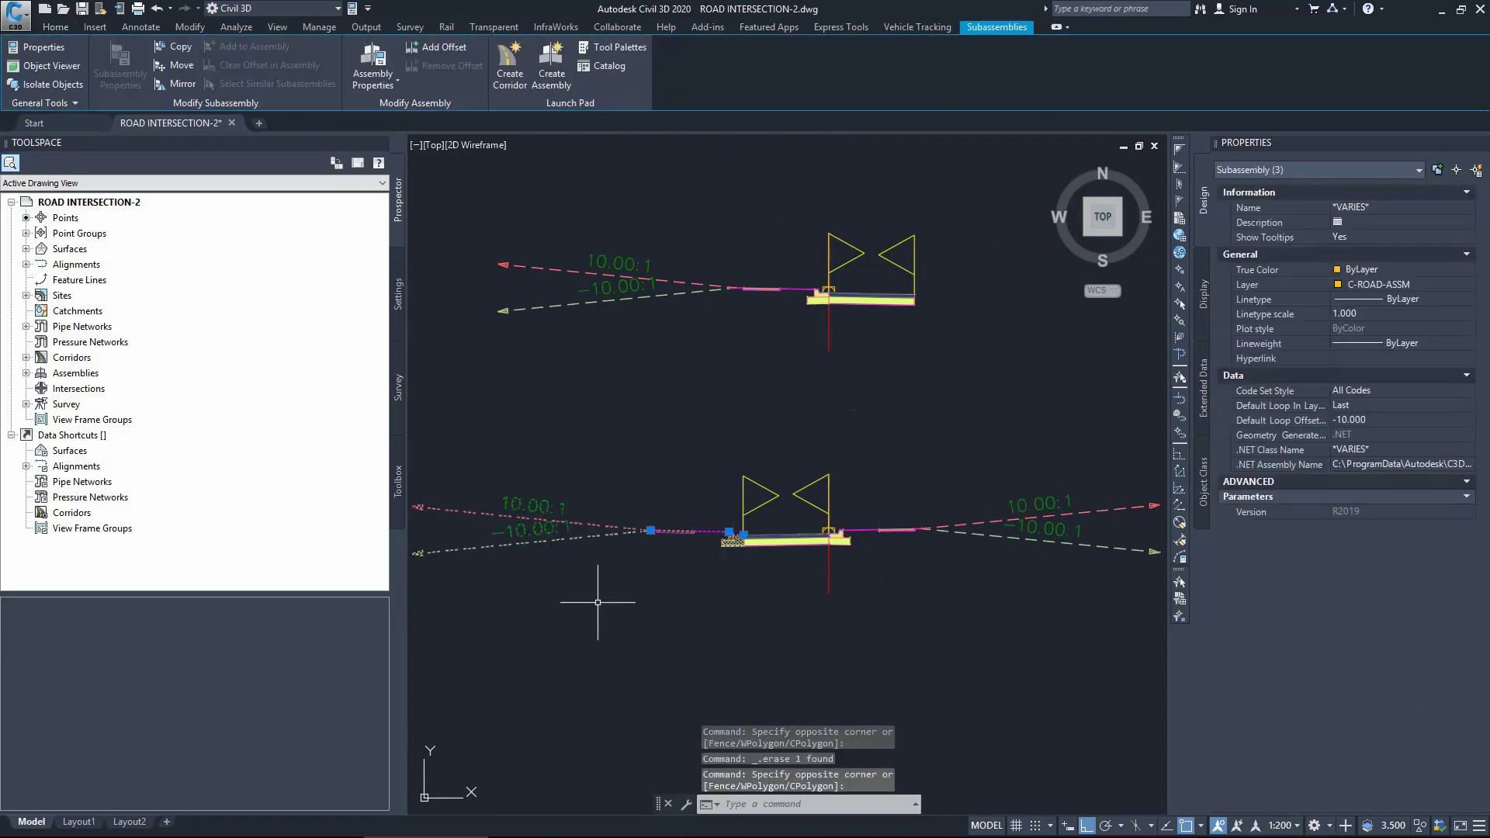
{"action": "key", "text": "Delete"}
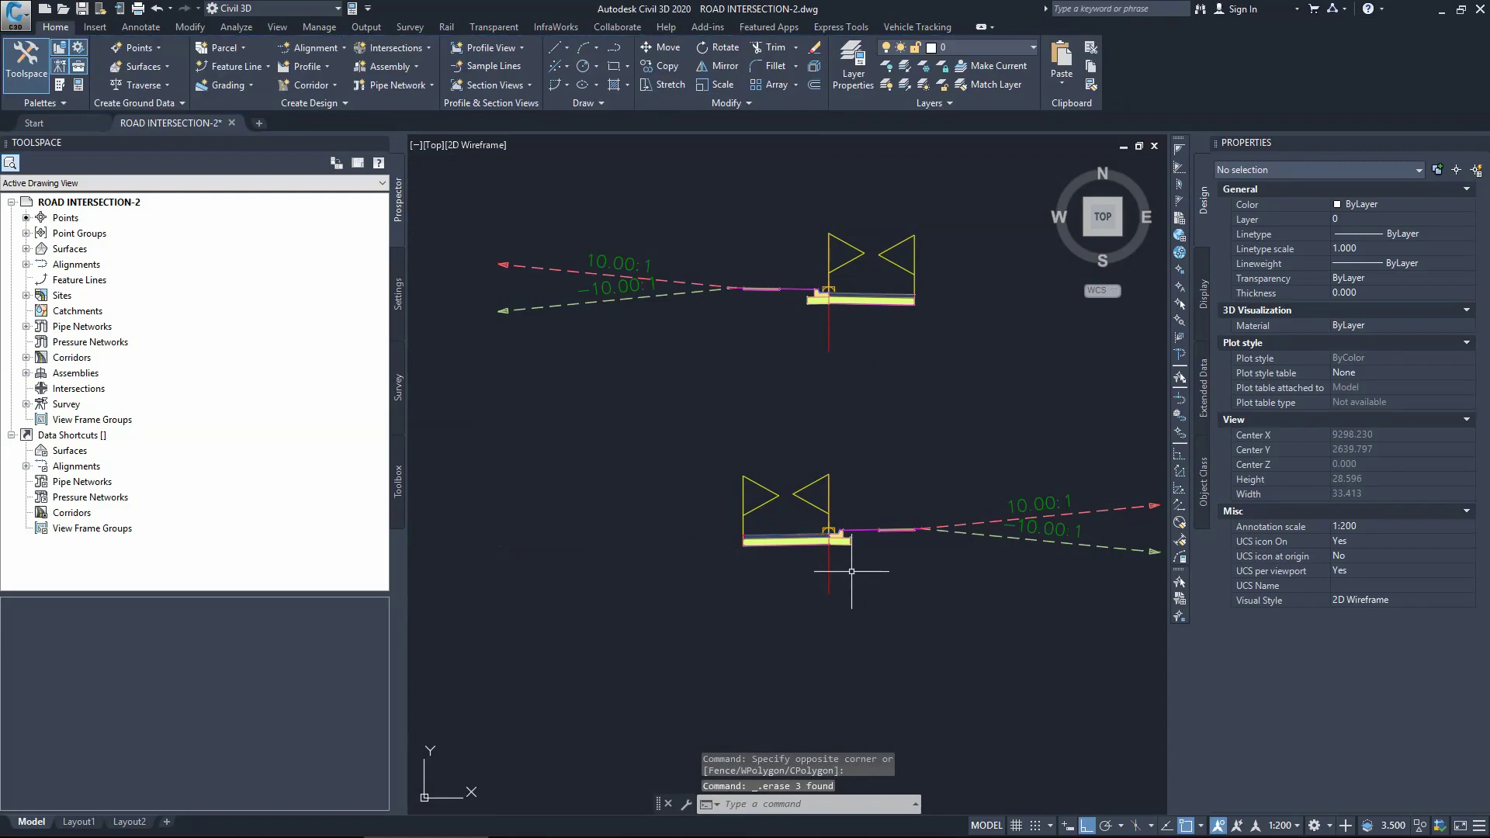
Rename the bottom assembly, which has only a left lane and right-side curb and slope, as Assembly -KR-RHS.
{"action": "left_click", "coordinate": [851, 571]}
{"action": "left_click", "coordinate": [799, 543]}
{"action": "left_click", "coordinate": [1411, 210]}
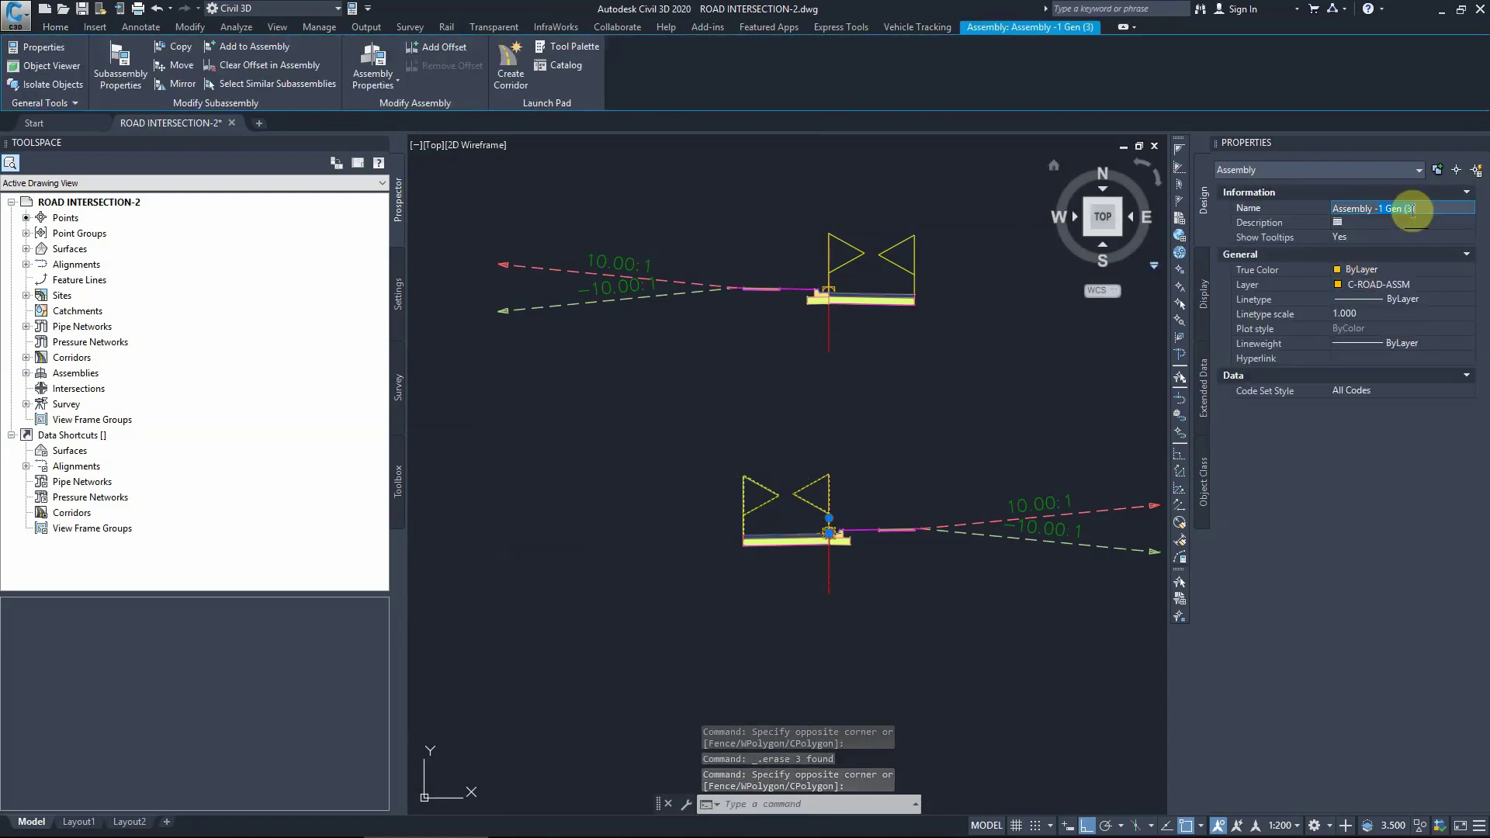
{"action": "type", "text": "KR-RHS"}
{"action": "key", "text": "Return"}
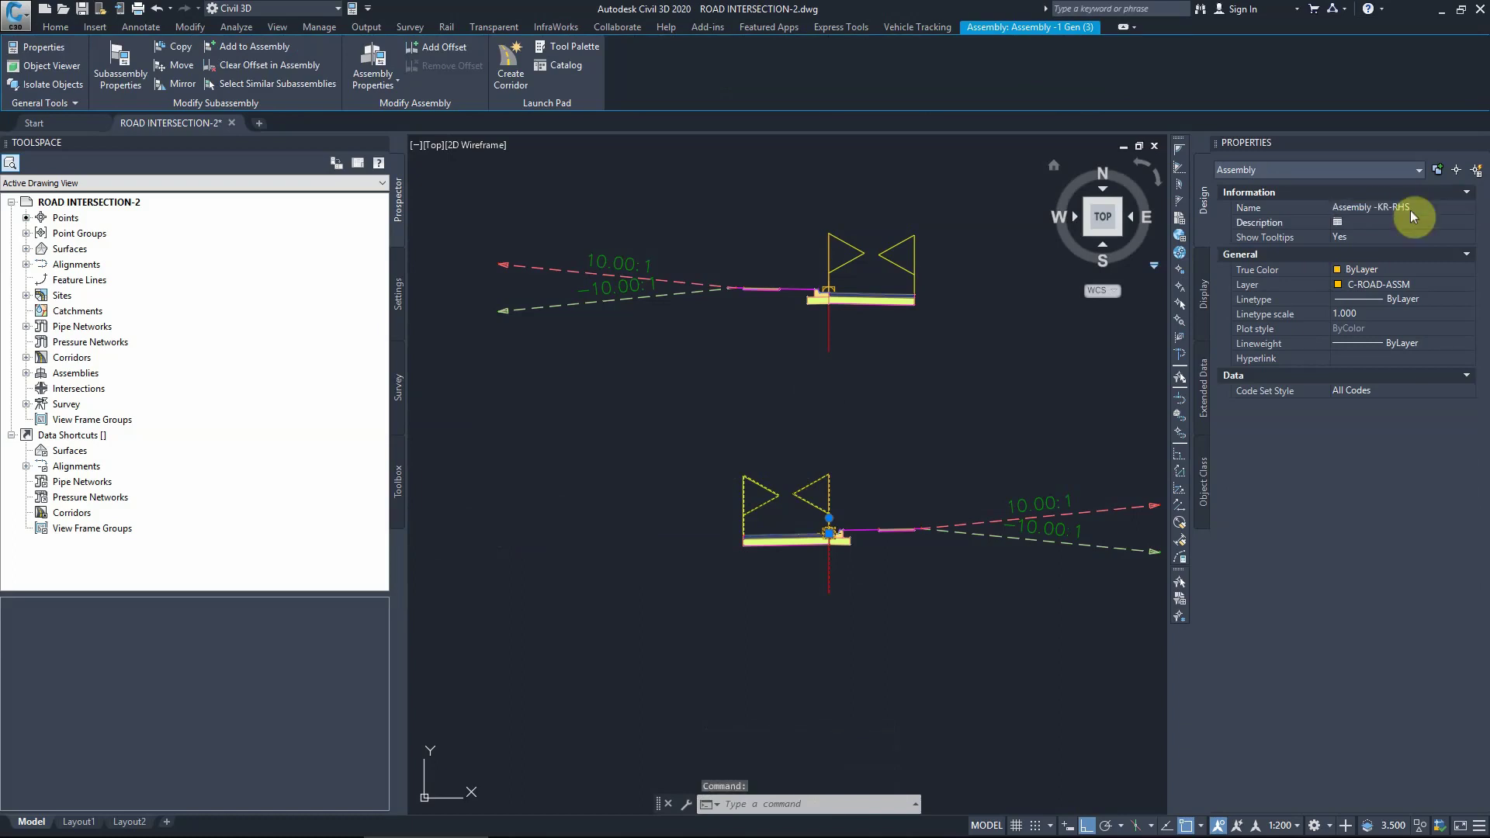
{"action": "key", "text": "Escape"}
Copy the complete Assembly -1 Gen assembly at the top, placing it straight below Assembly -KR-RHS inside the circle.
{"action": "scroll", "coordinate": [698, 399], "scroll_direction": "down", "scroll_amount": 4}
{"action": "left_click", "coordinate": [685, 278]}
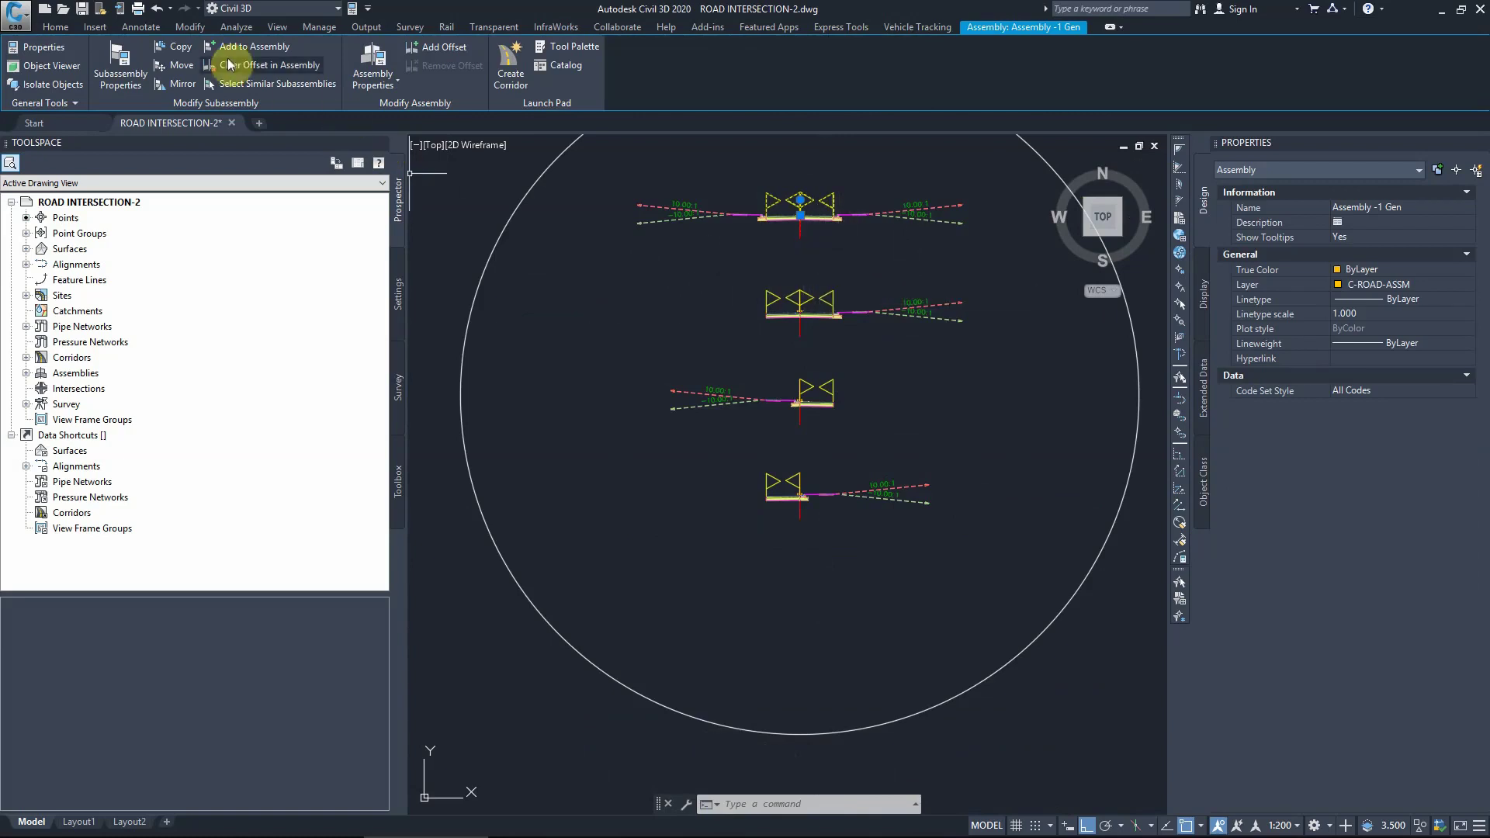
{"action": "left_click", "coordinate": [55, 26]}
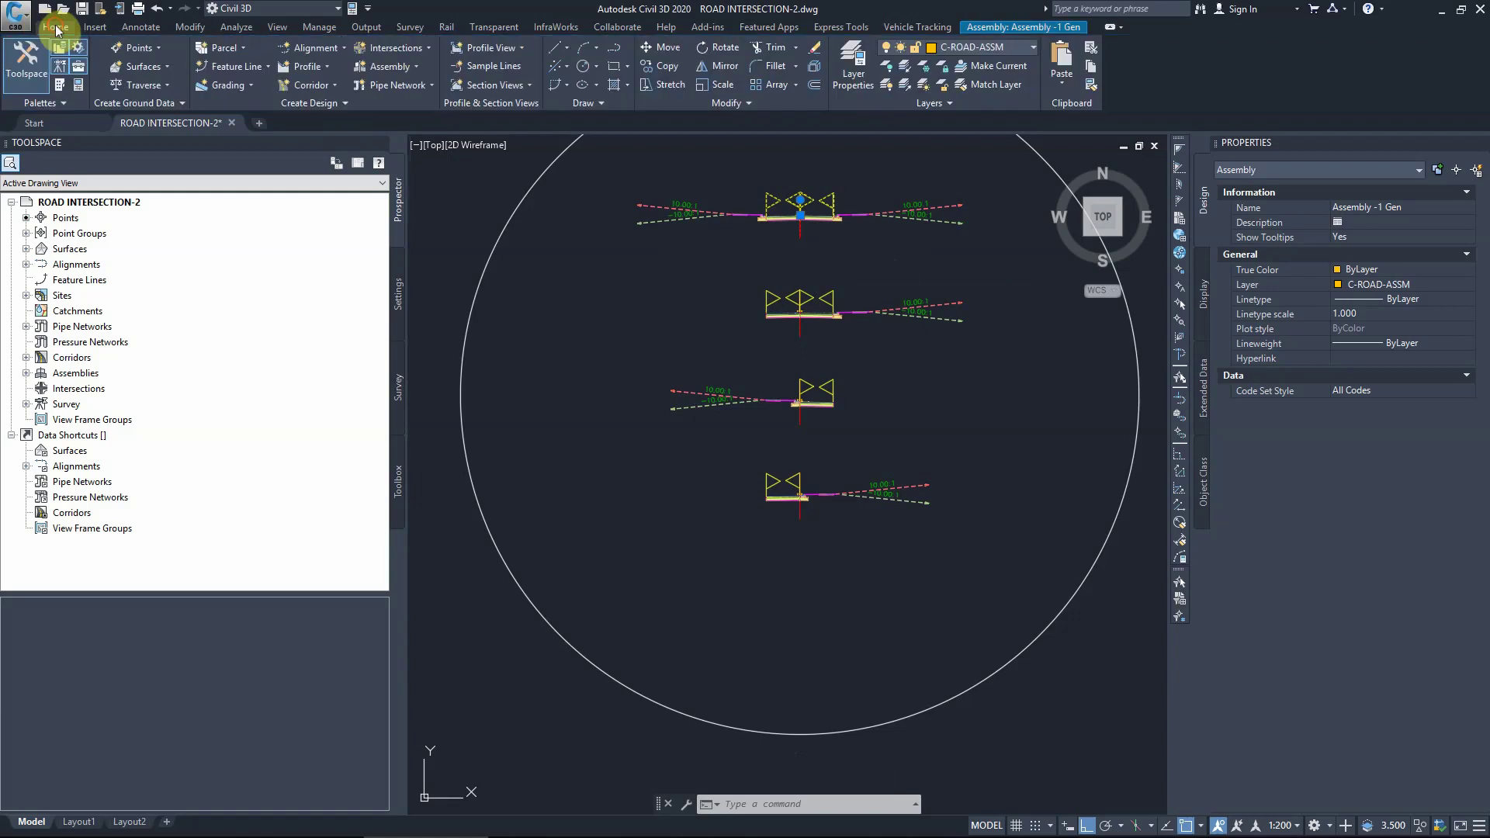
{"action": "left_click", "coordinate": [650, 68]}
{"action": "left_click", "coordinate": [801, 216]}
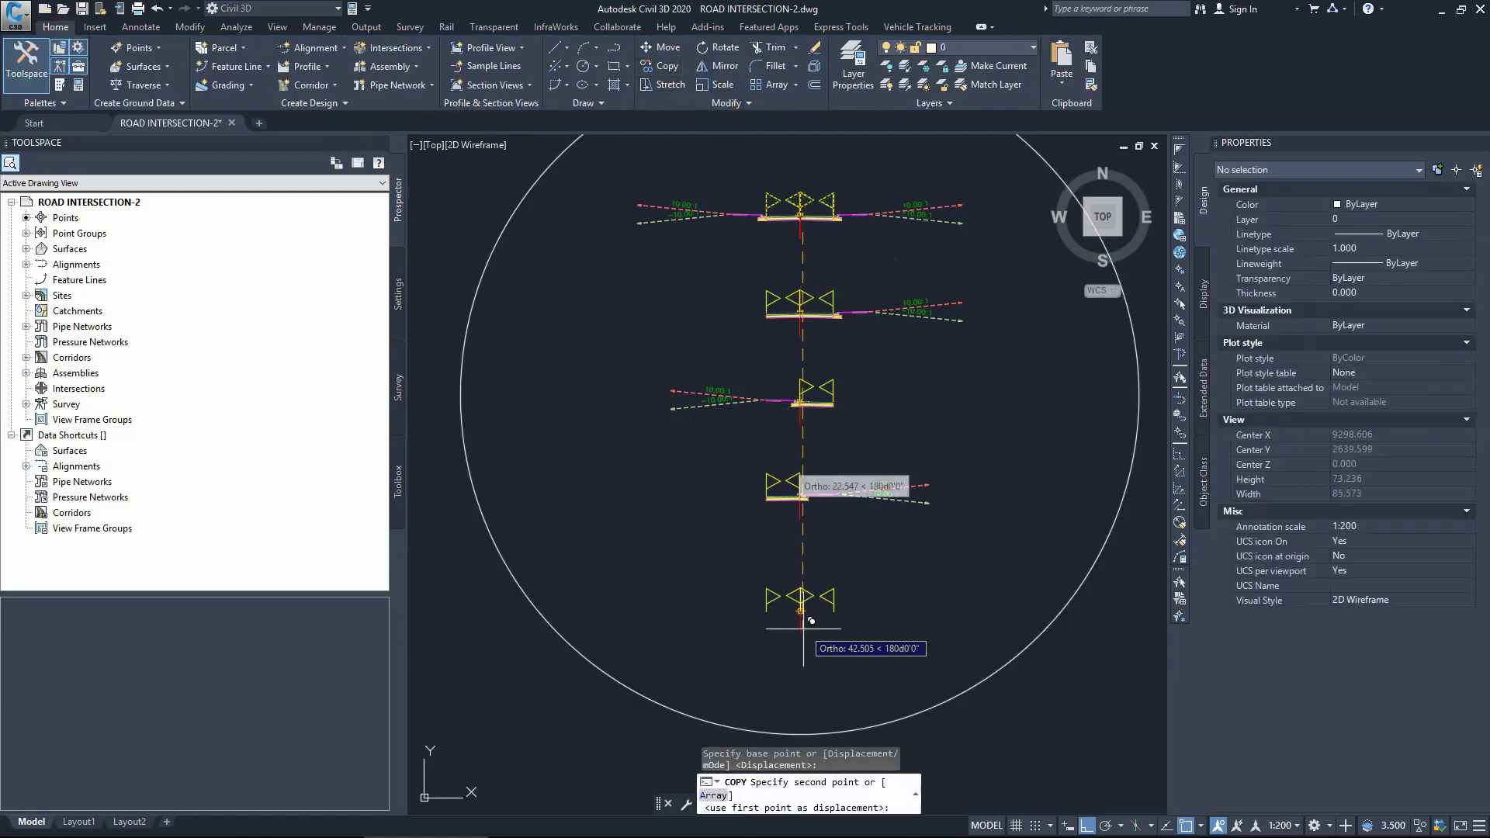
{"action": "left_click", "coordinate": [800, 593]}
Delete the right-side curb, sidewalk and daylight slope subassemblies from the new bottom assembly copy.
{"action": "left_click", "coordinate": [881, 573]}
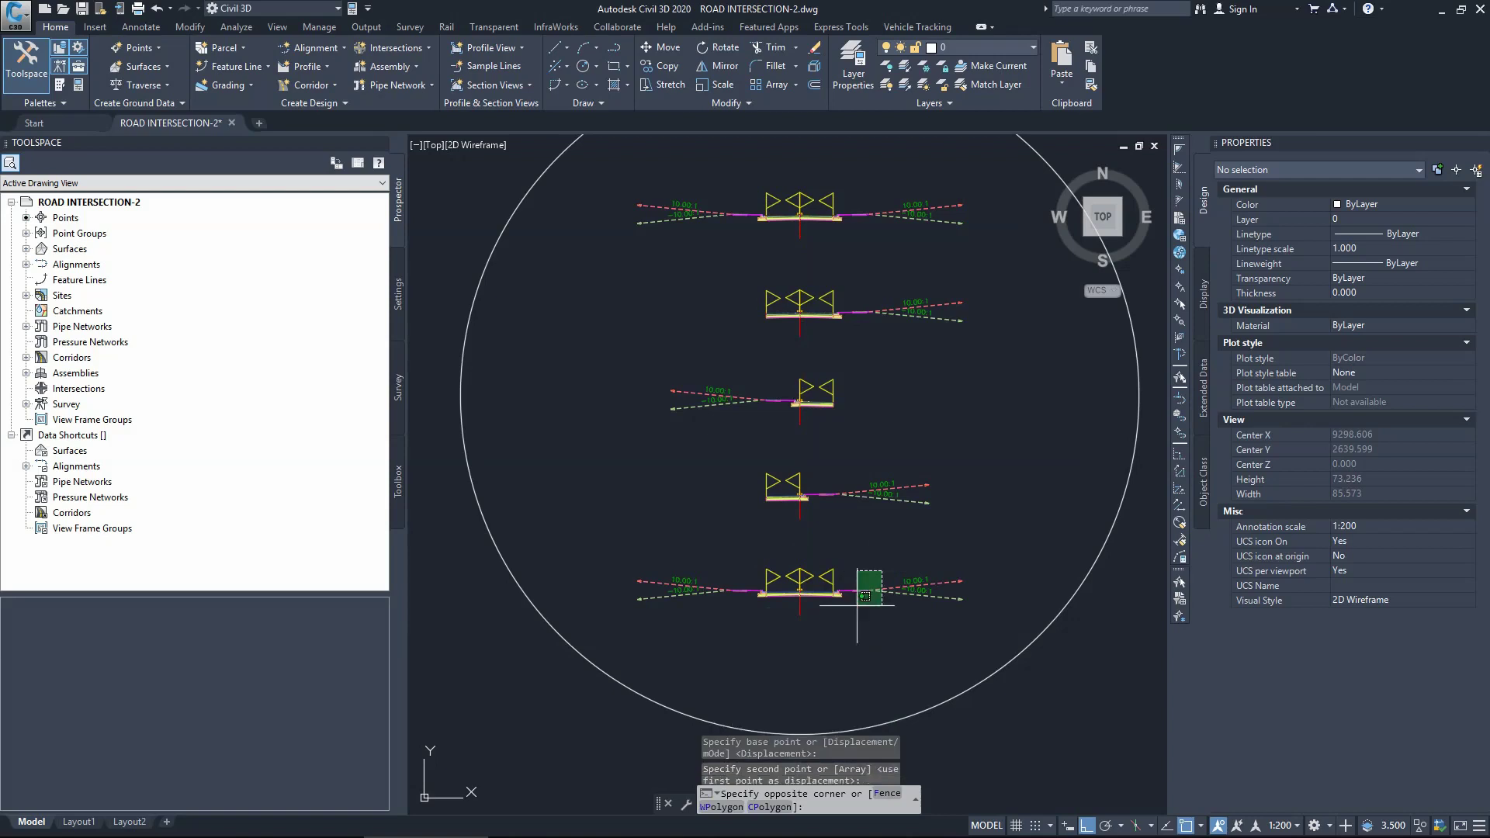
{"action": "left_click", "coordinate": [832, 613]}
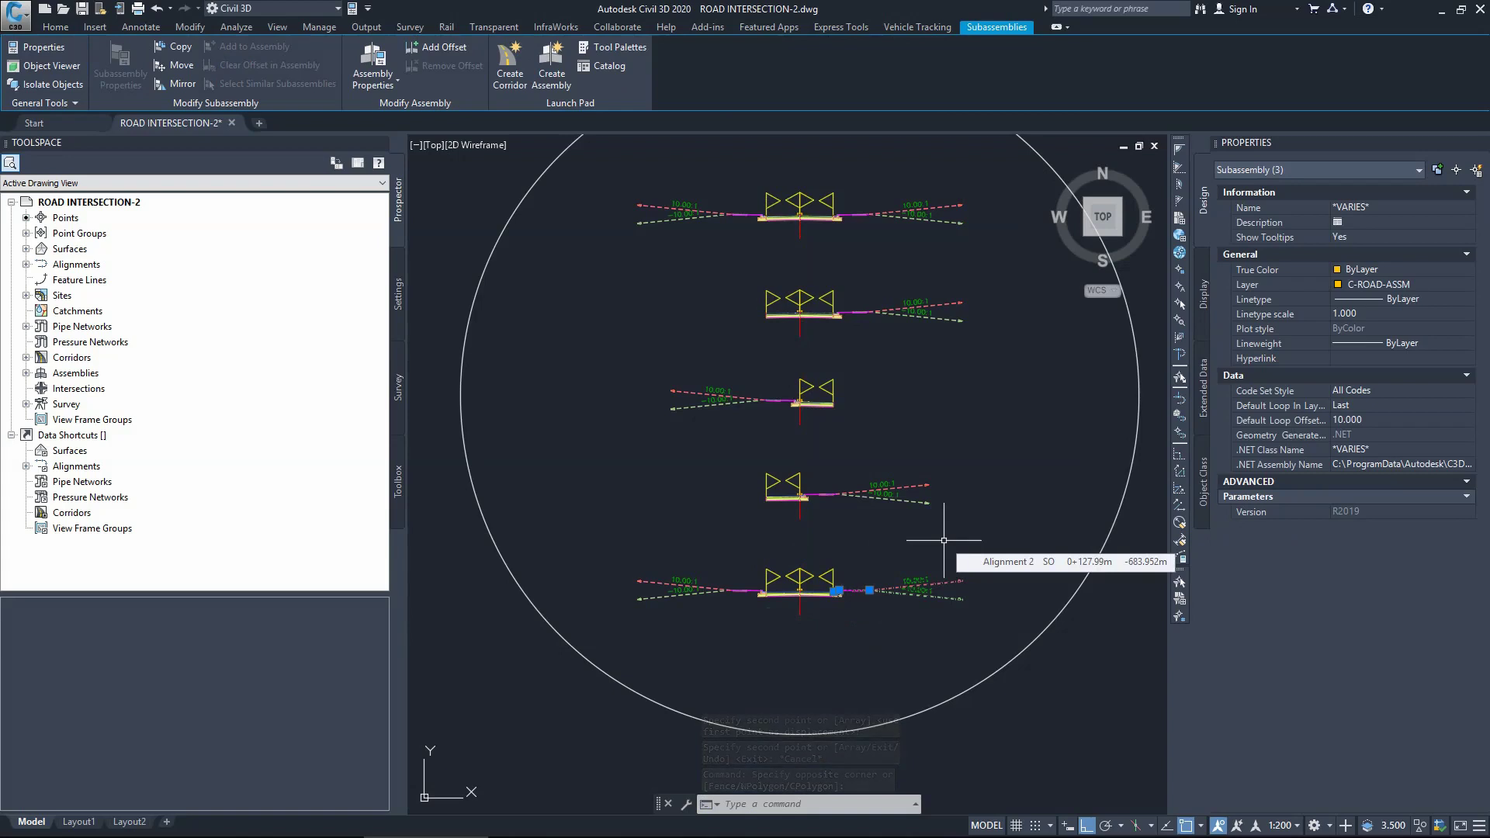
{"action": "key", "text": "Delete"}
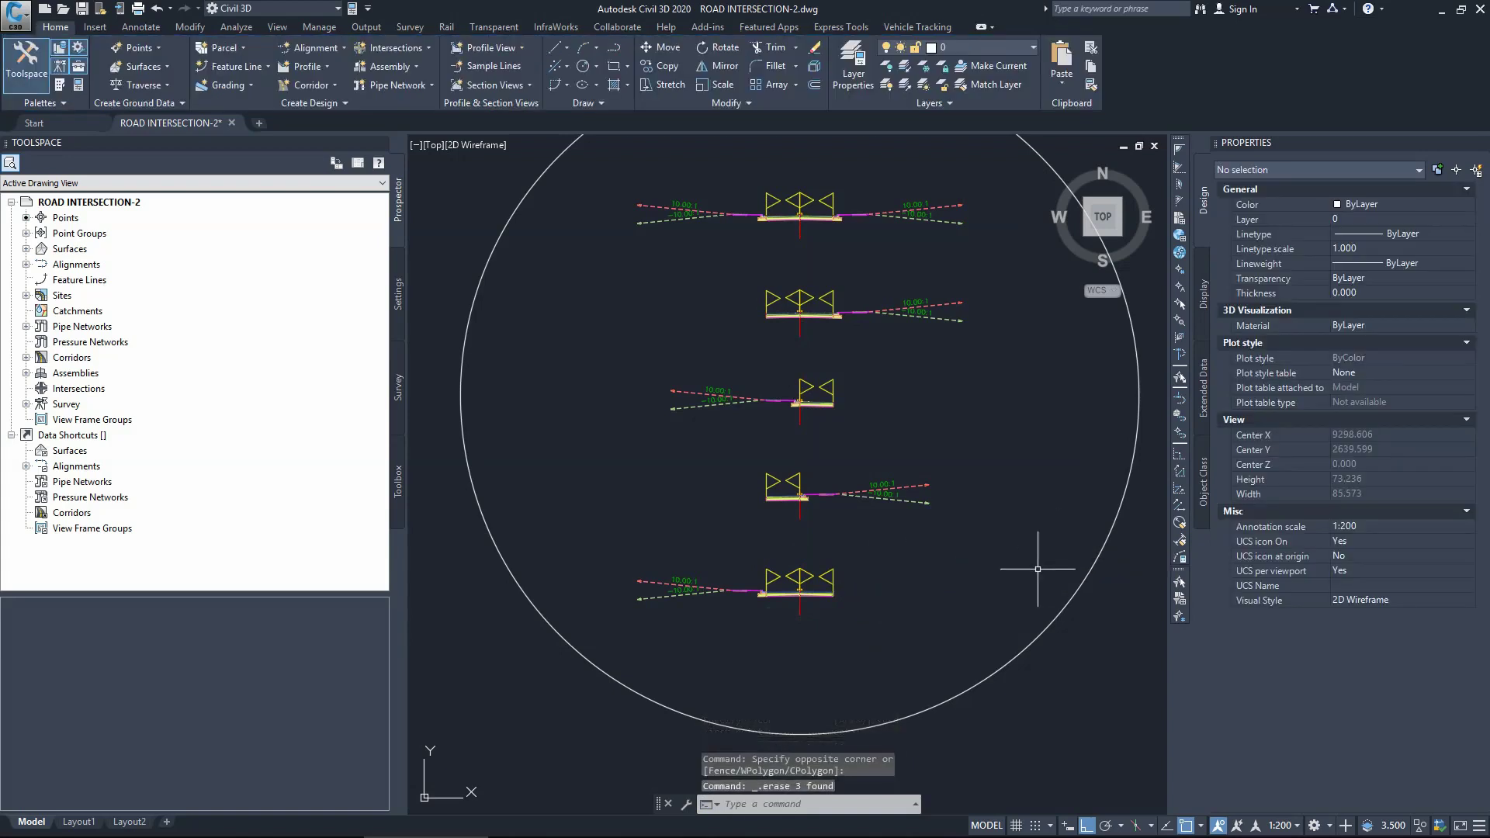
Rename the bottom assembly copy without right-side curb and slope as Assembly -1 RHS.
{"action": "left_click", "coordinate": [815, 605]}
{"action": "left_click", "coordinate": [788, 574]}
{"action": "left_click", "coordinate": [1391, 210]}
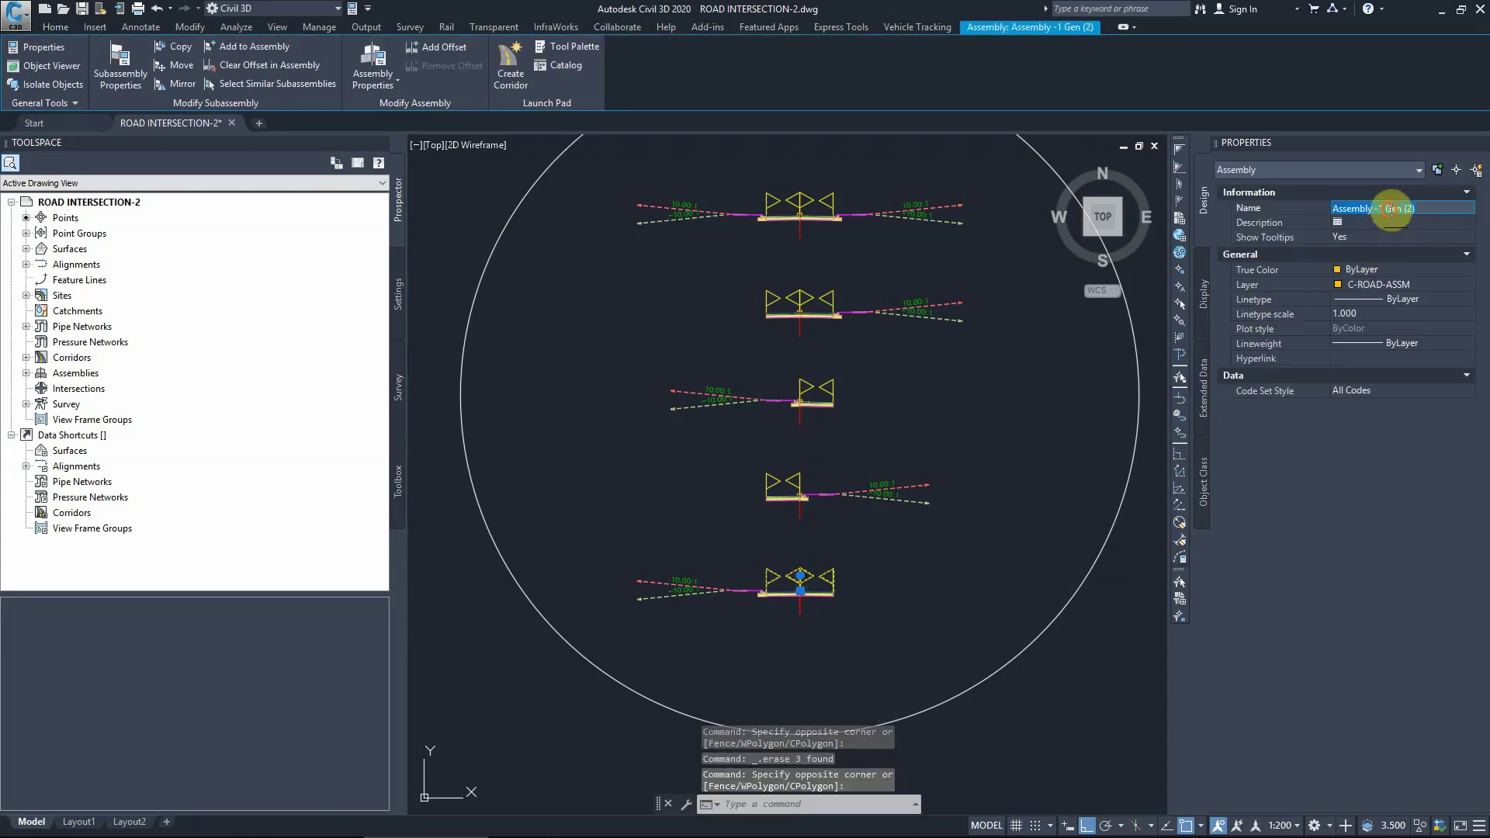
{"action": "left_click", "coordinate": [1445, 205]}
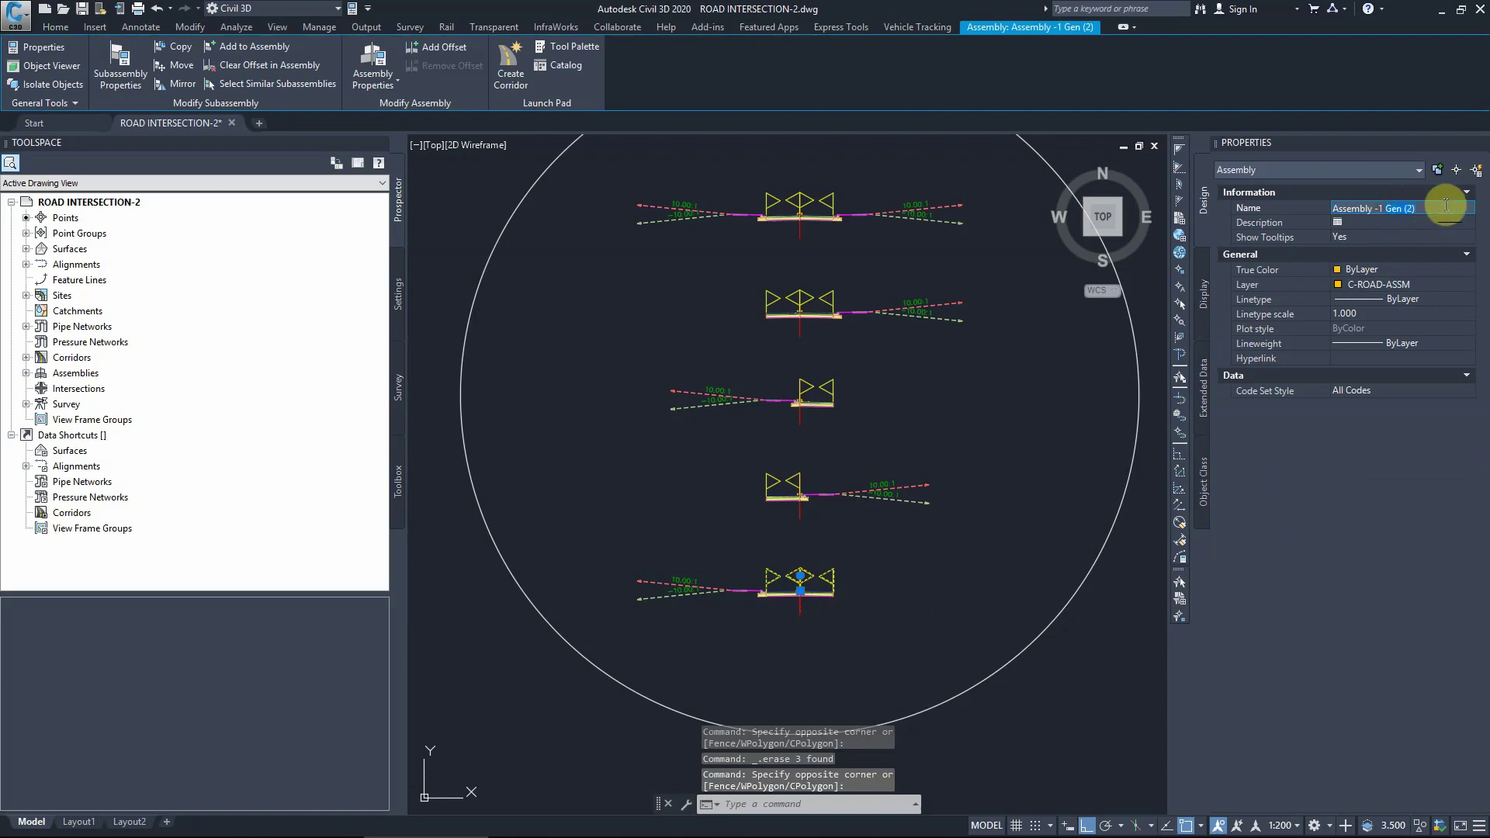
{"action": "key", "text": "BackSpace"}
{"action": "key", "text": "BackSpace"}
{"action": "key", "text": "BackSpace"}
{"action": "key", "text": "BackSpace"}
{"action": "key", "text": "BackSpace"}
{"action": "key", "text": "BackSpace"}
{"action": "key", "text": "BackSpace"}
{"action": "type", "text": "RHS"}
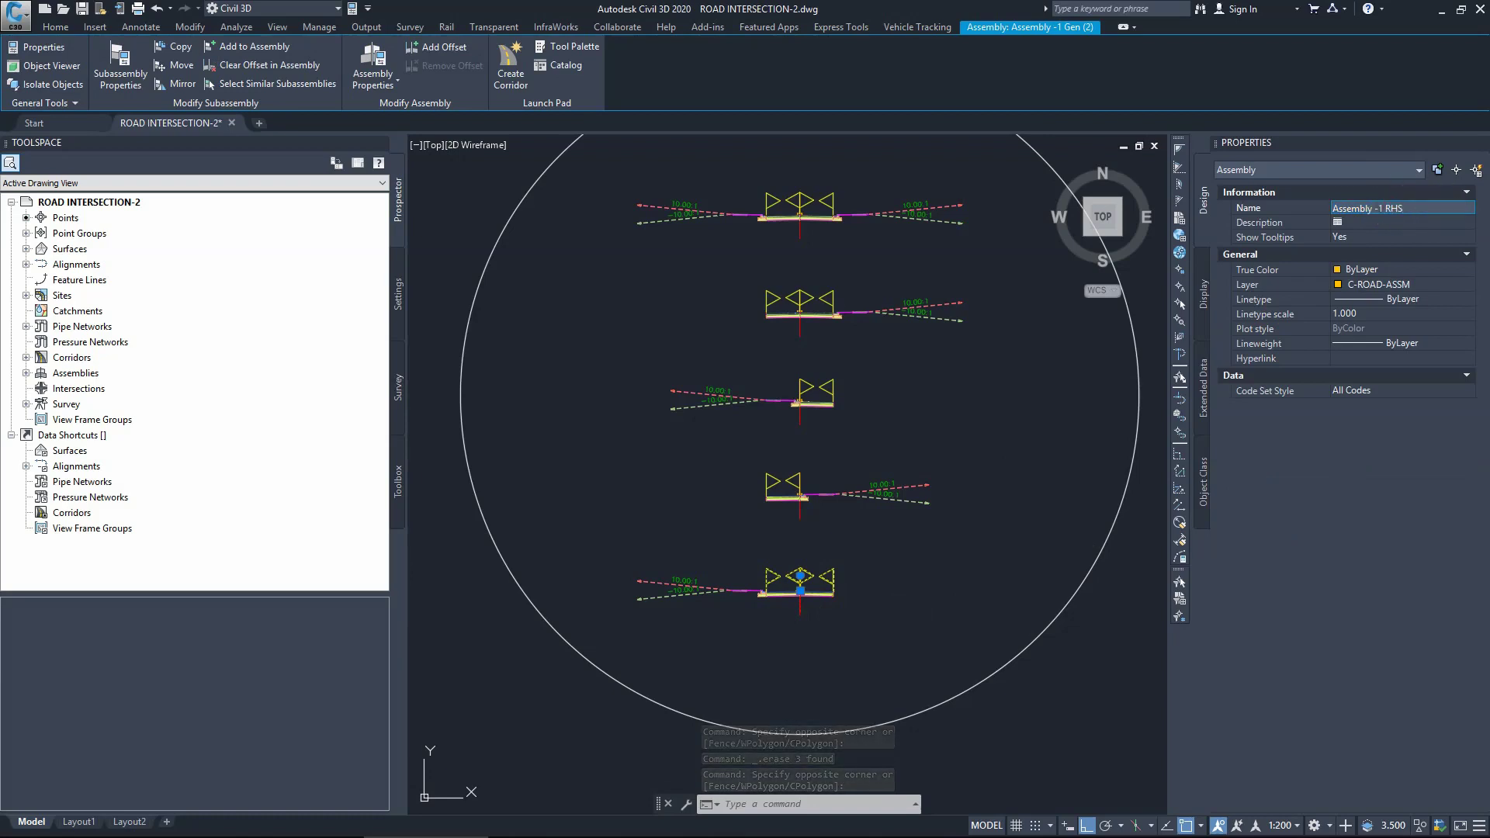
{"action": "left_click", "coordinate": [1447, 206]}
{"action": "key", "text": "Escape"}
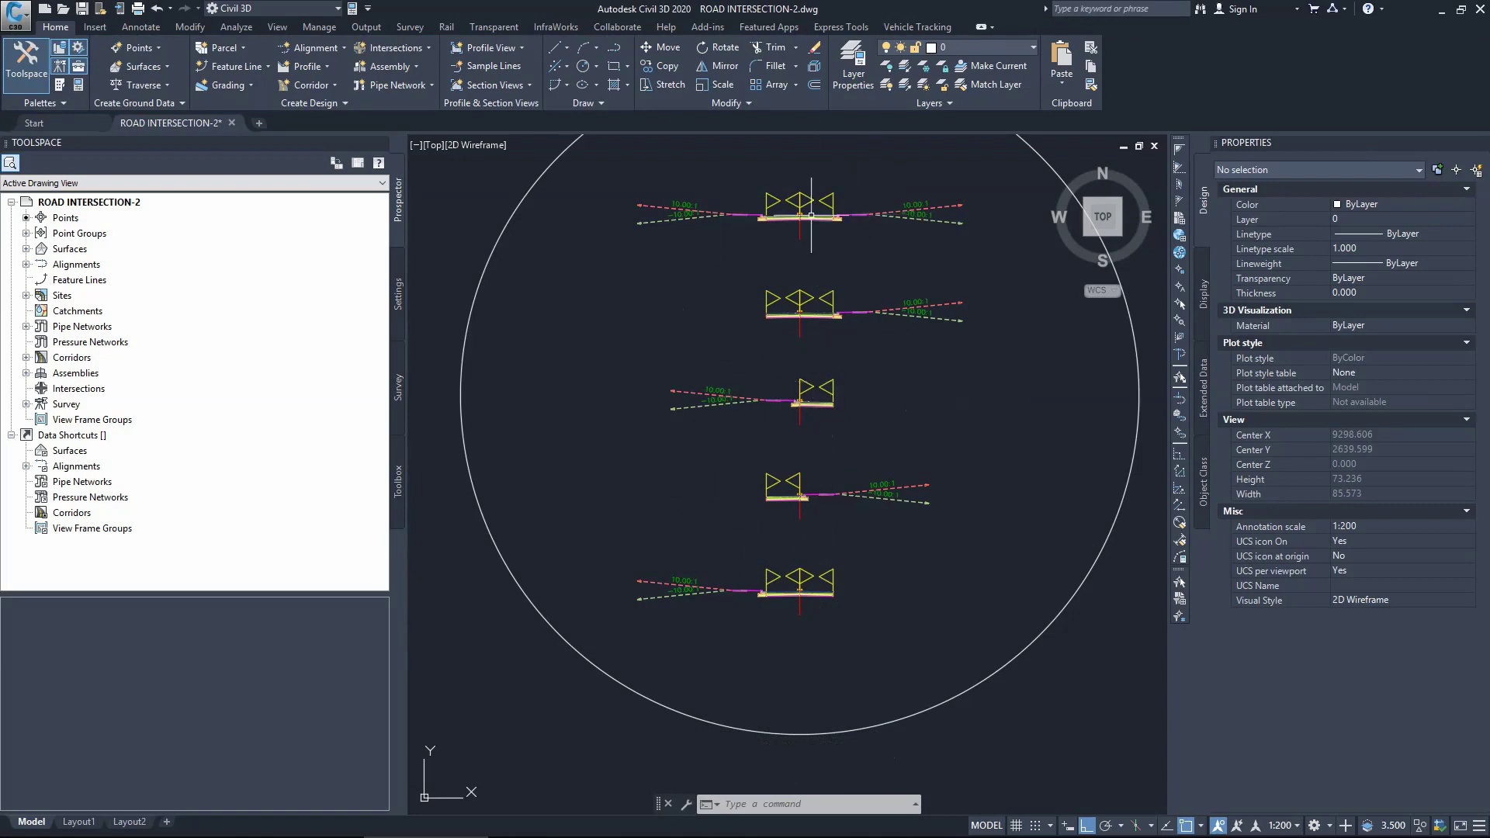
{"action": "scroll", "coordinate": [886, 305], "scroll_direction": "down", "scroll_amount": 4}
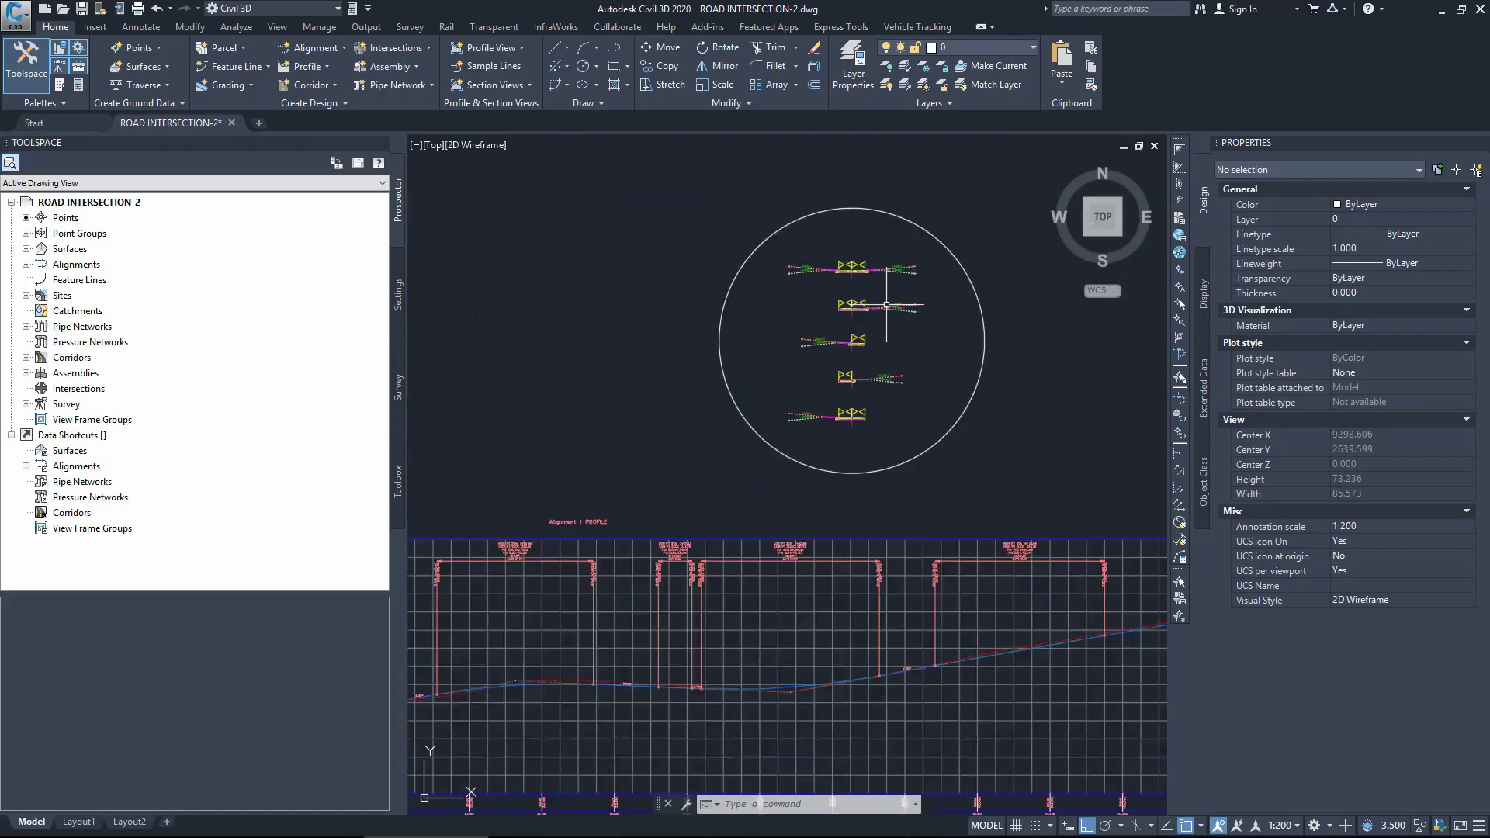
Open the command settings of CreateIntersection among the drawing's intersection commands.
{"action": "scroll", "coordinate": [886, 305], "scroll_direction": "down", "scroll_amount": 10}
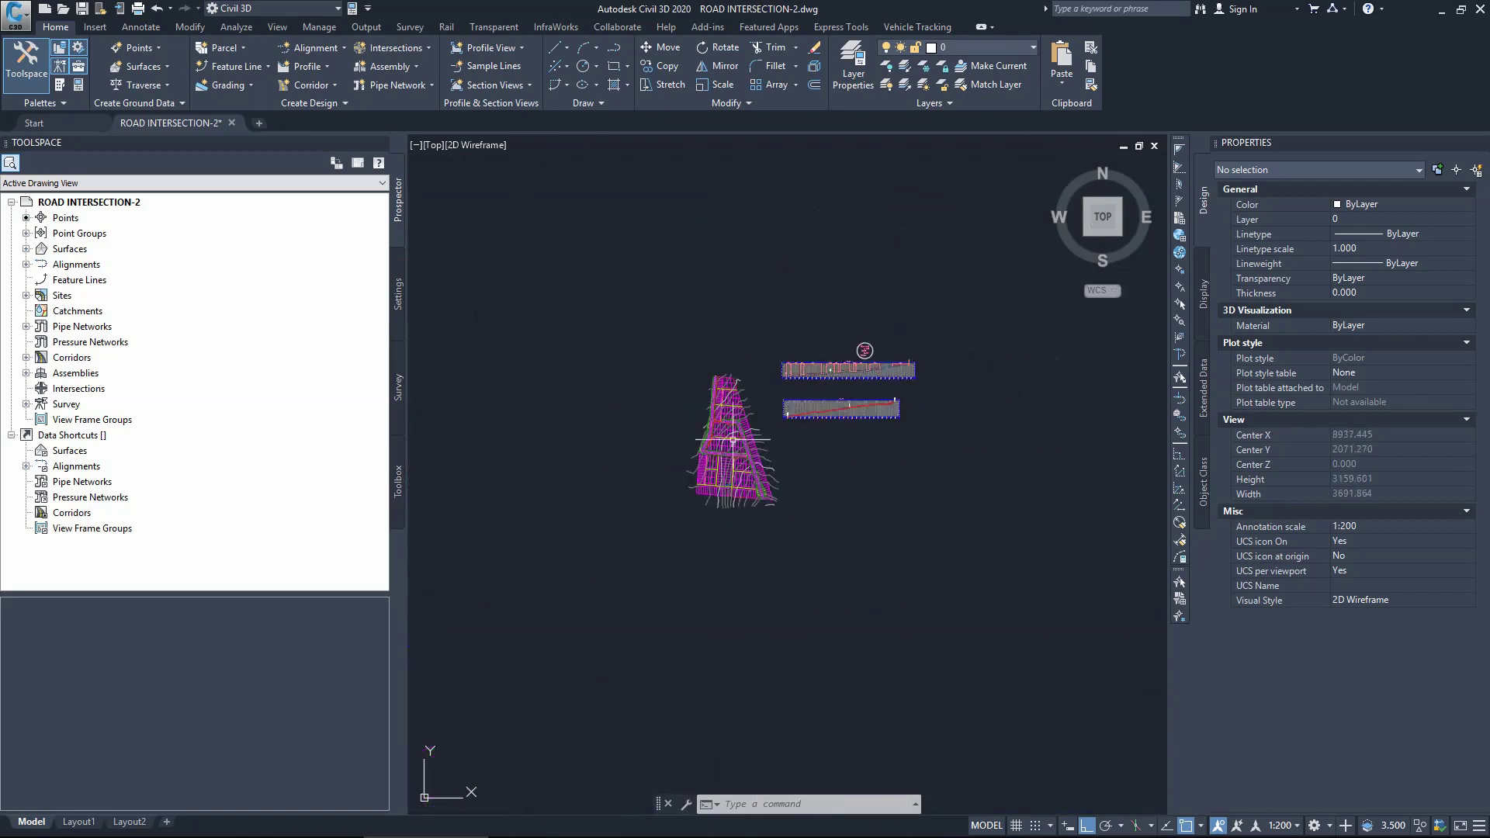
{"action": "scroll", "coordinate": [733, 439], "scroll_direction": "up", "scroll_amount": 5}
{"action": "scroll", "coordinate": [702, 365], "scroll_direction": "up", "scroll_amount": 2}
{"action": "scroll", "coordinate": [702, 364], "scroll_direction": "up", "scroll_amount": 4}
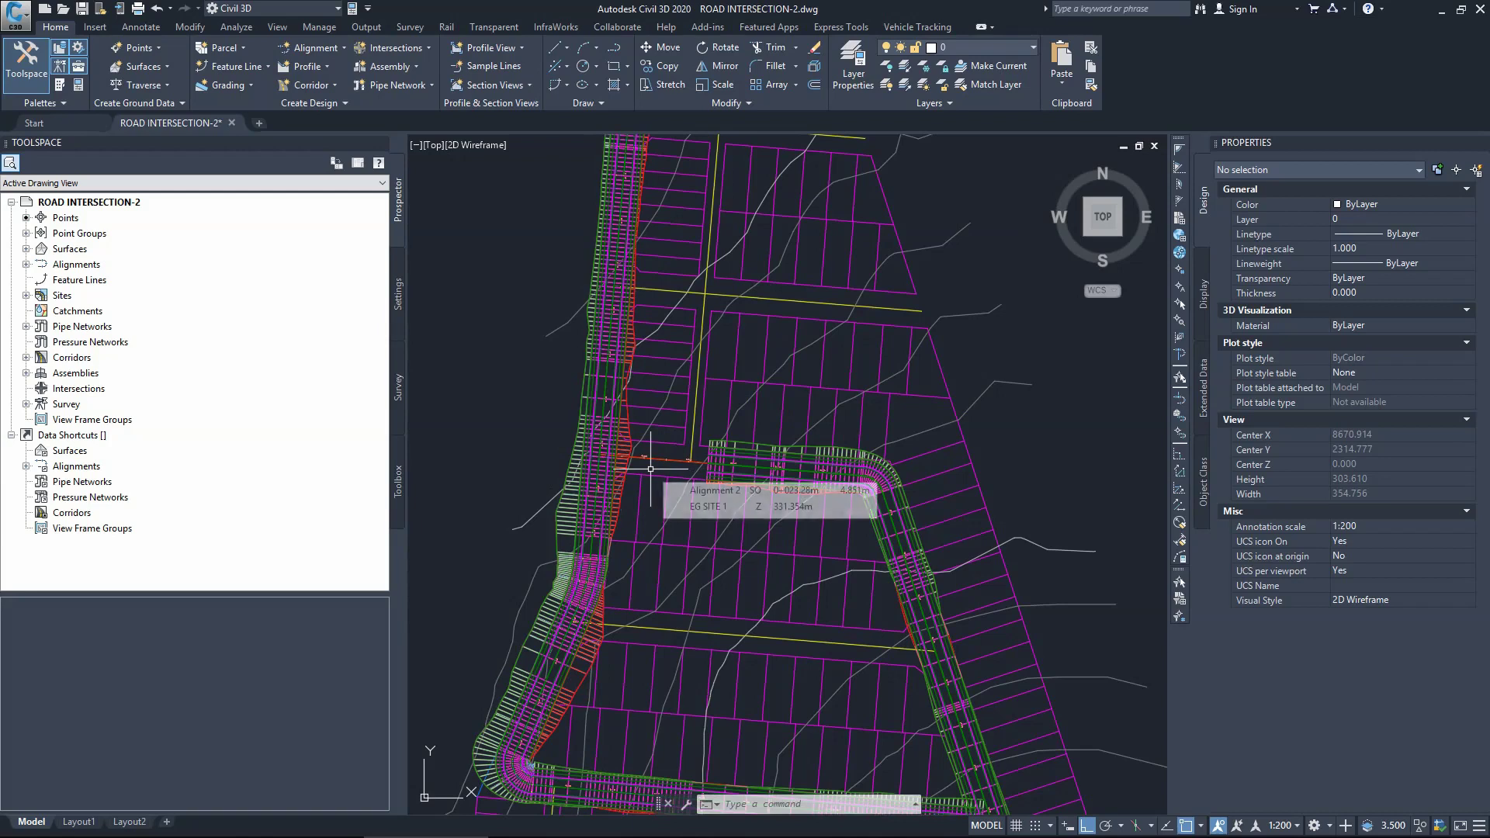
{"action": "mouse_move", "coordinate": [539, 463]}
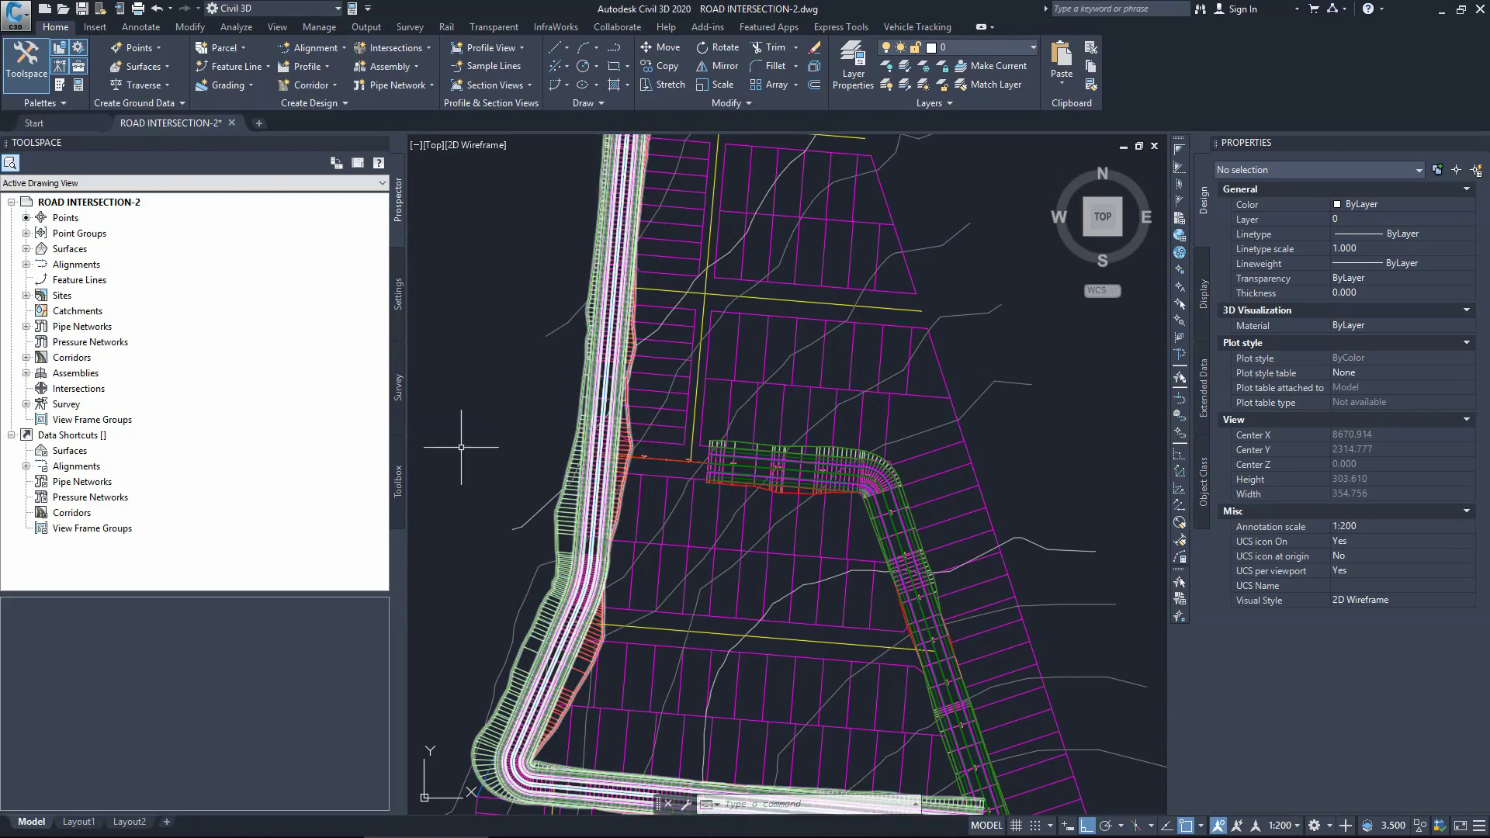
{"action": "left_click", "coordinate": [397, 307]}
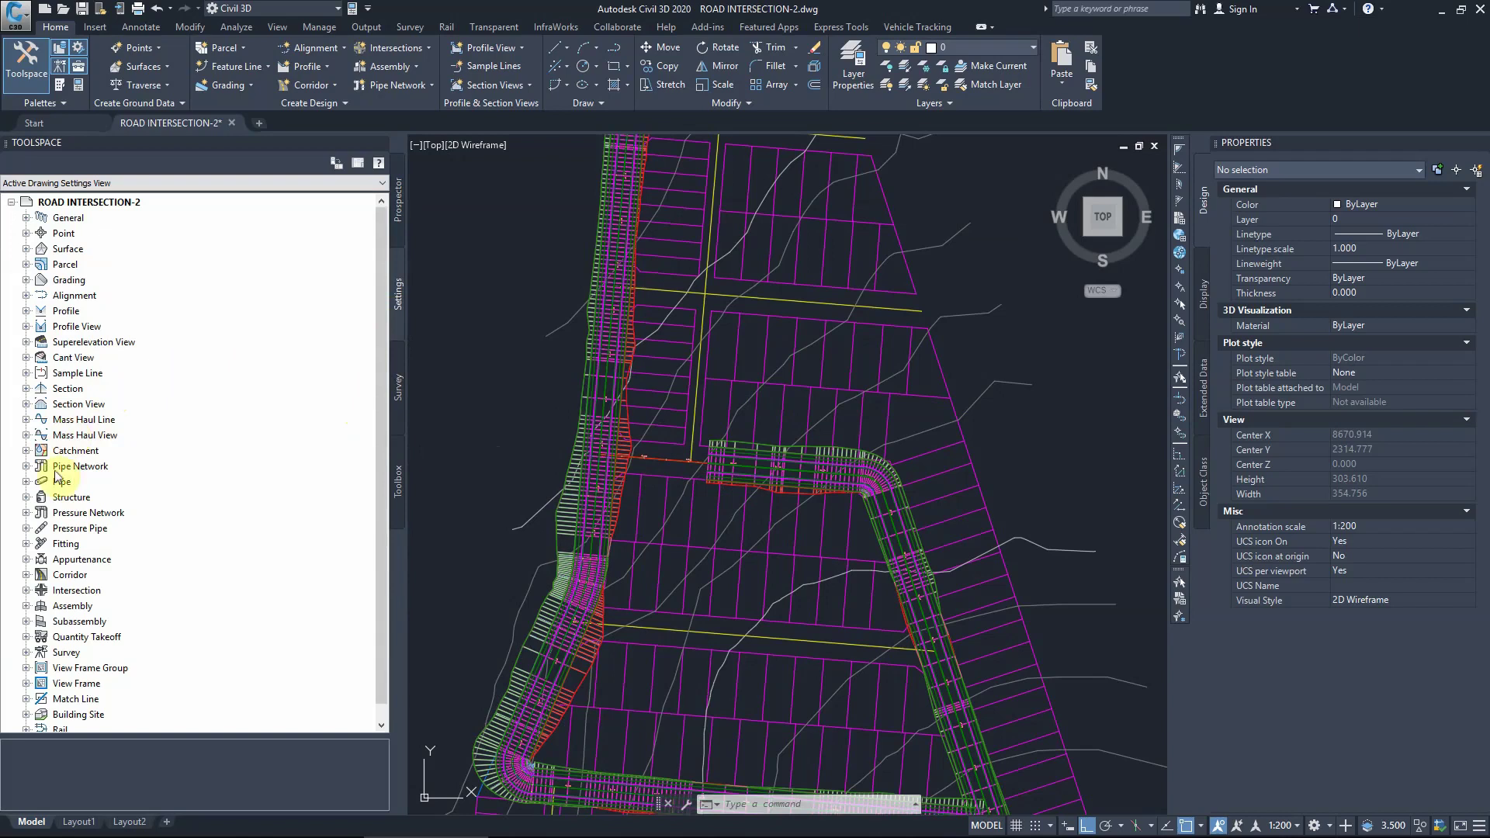
{"action": "left_click", "coordinate": [25, 590]}
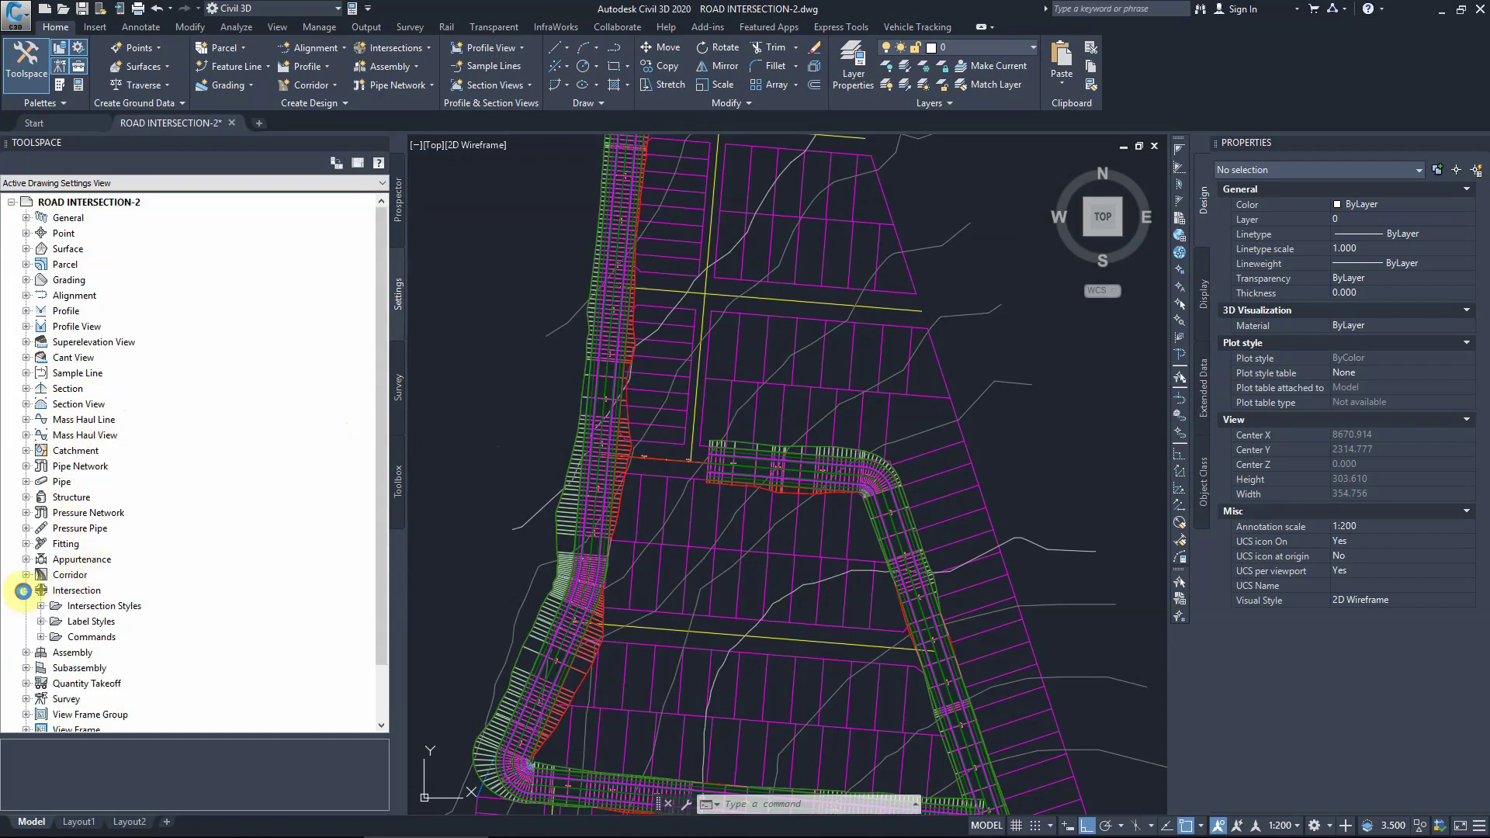
{"action": "left_click", "coordinate": [41, 637]}
{"action": "right_click", "coordinate": [96, 670]}
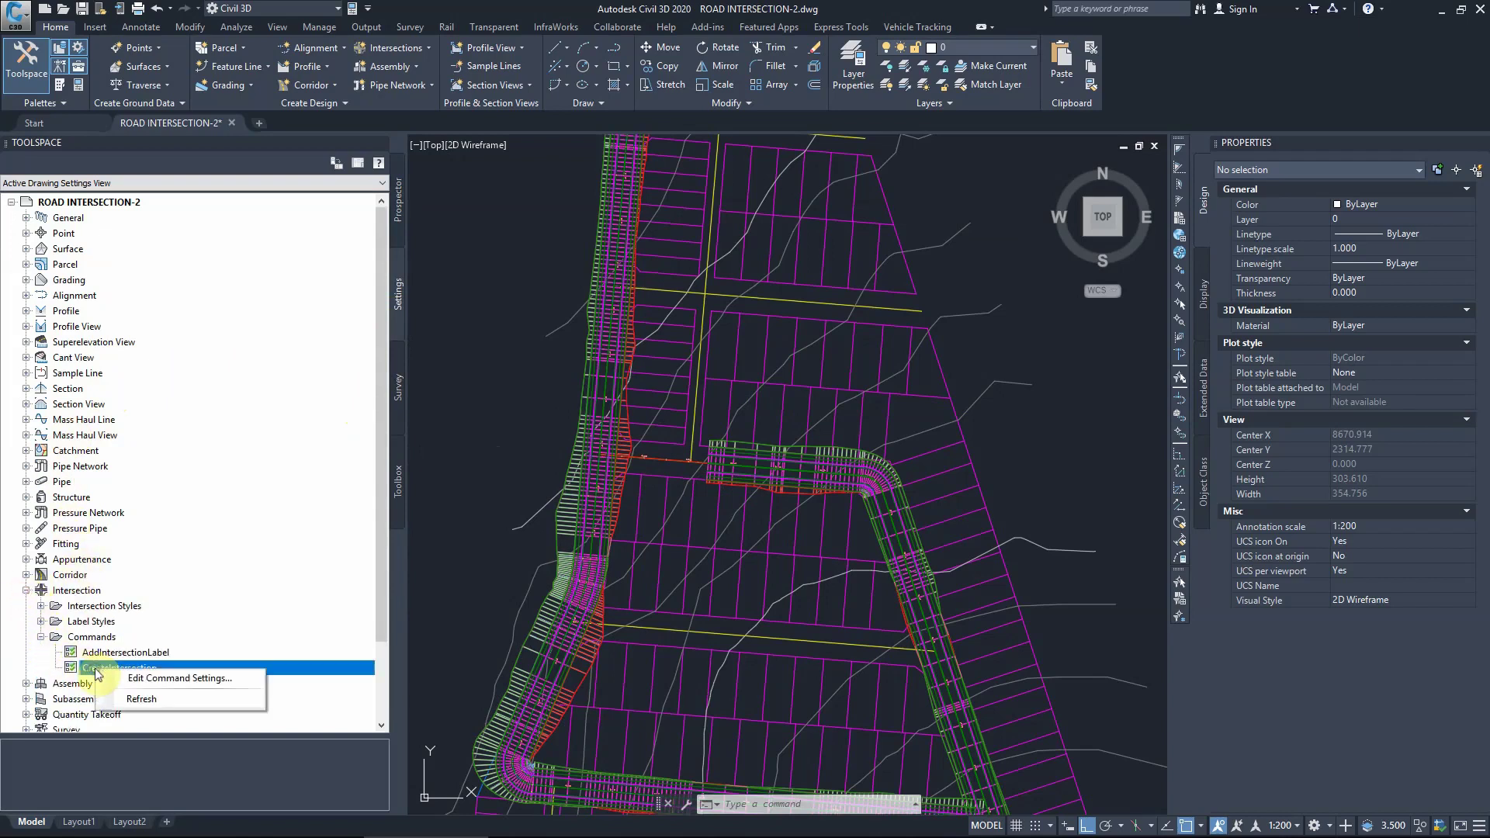
{"action": "left_click", "coordinate": [163, 682]}
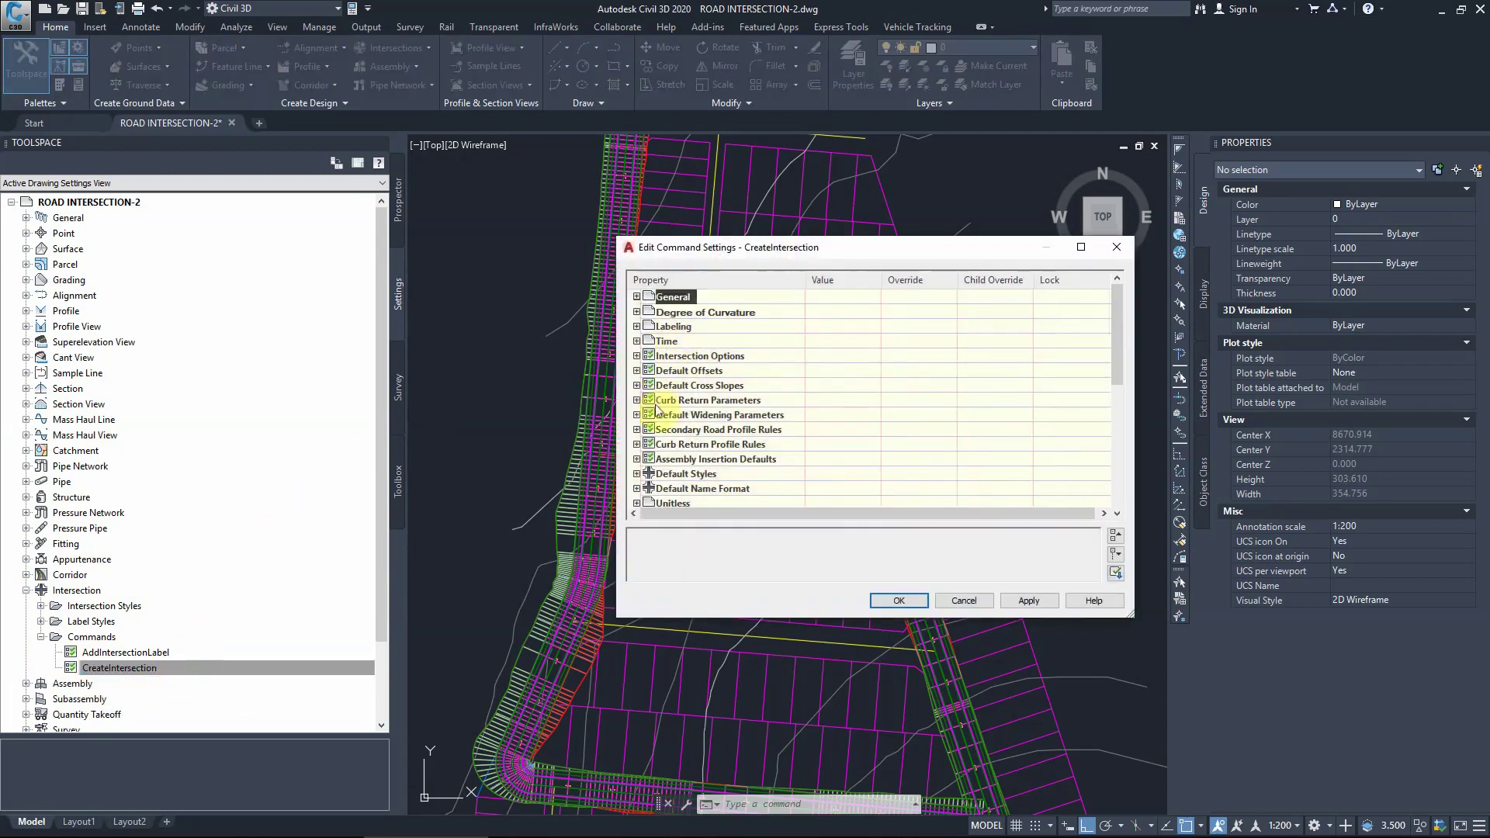
Set Apply Grade Rules to No in the Secondary Road Profile Rules of CreateIntersection and confirm the settings.
{"action": "left_click", "coordinate": [637, 429]}
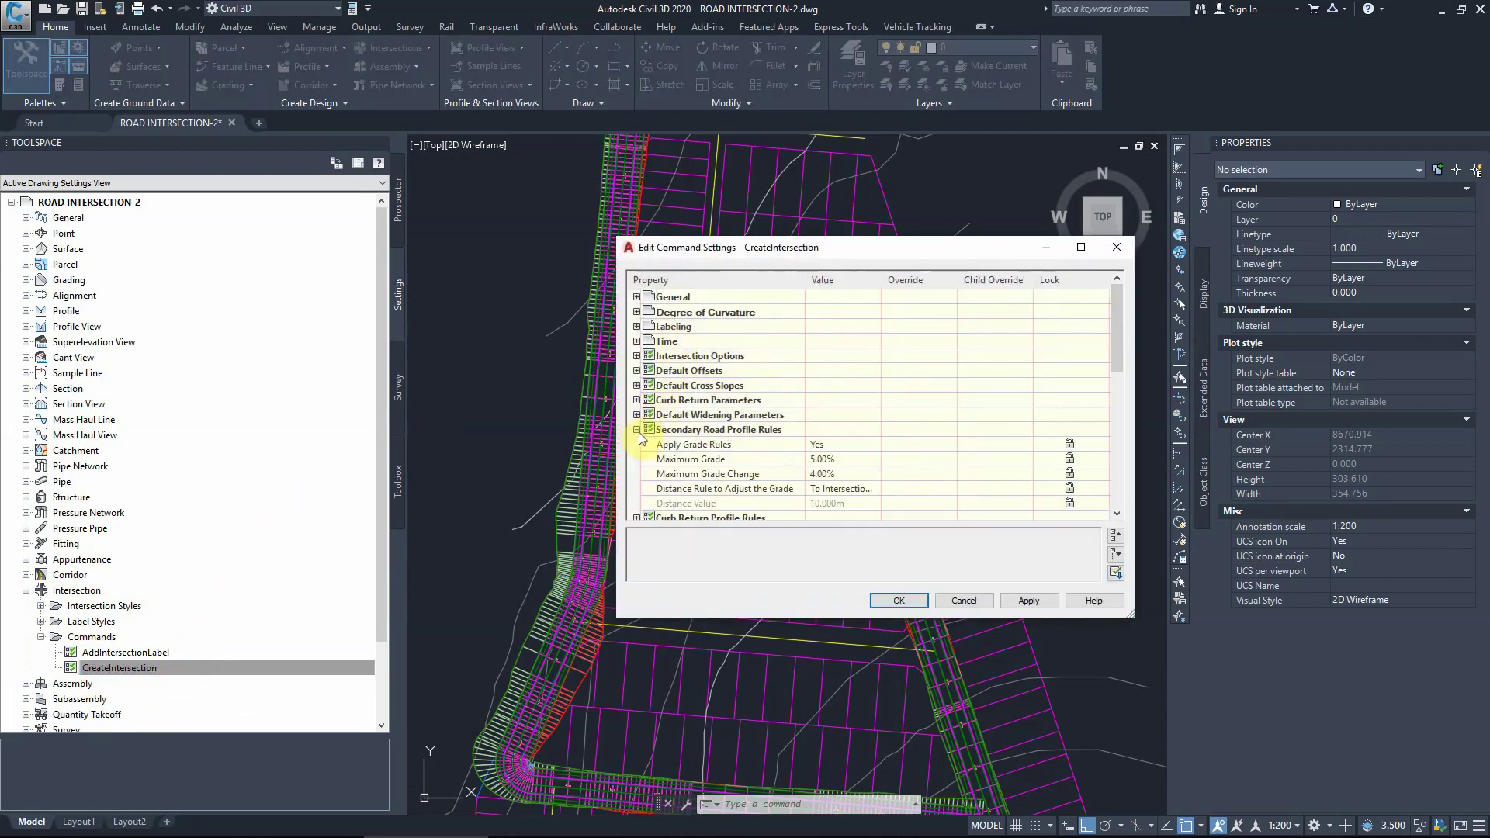
{"action": "left_click", "coordinate": [820, 444]}
{"action": "left_click", "coordinate": [820, 445]}
{"action": "left_click", "coordinate": [822, 473]}
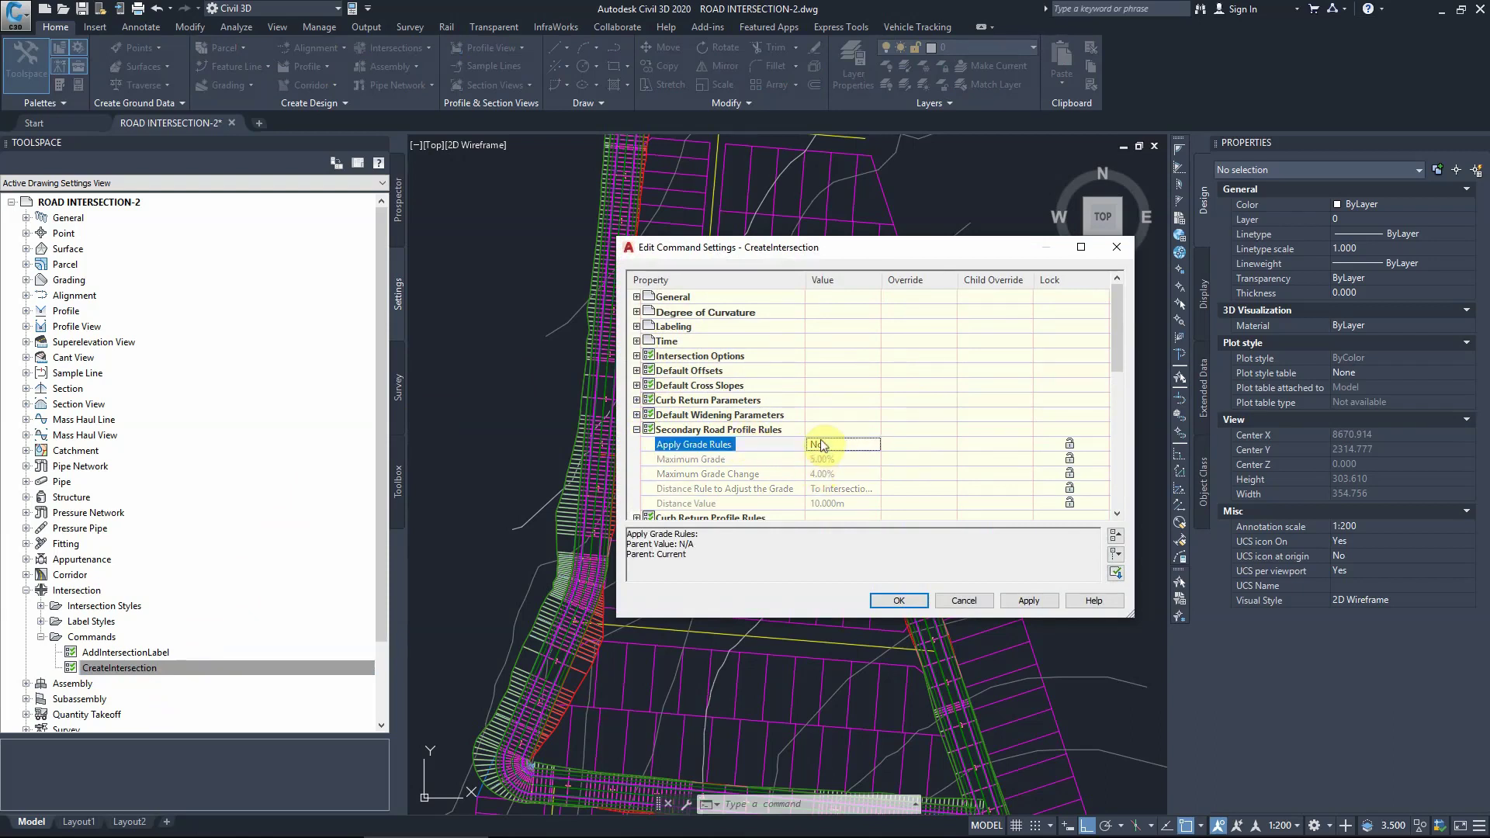
{"action": "left_click", "coordinate": [1027, 601]}
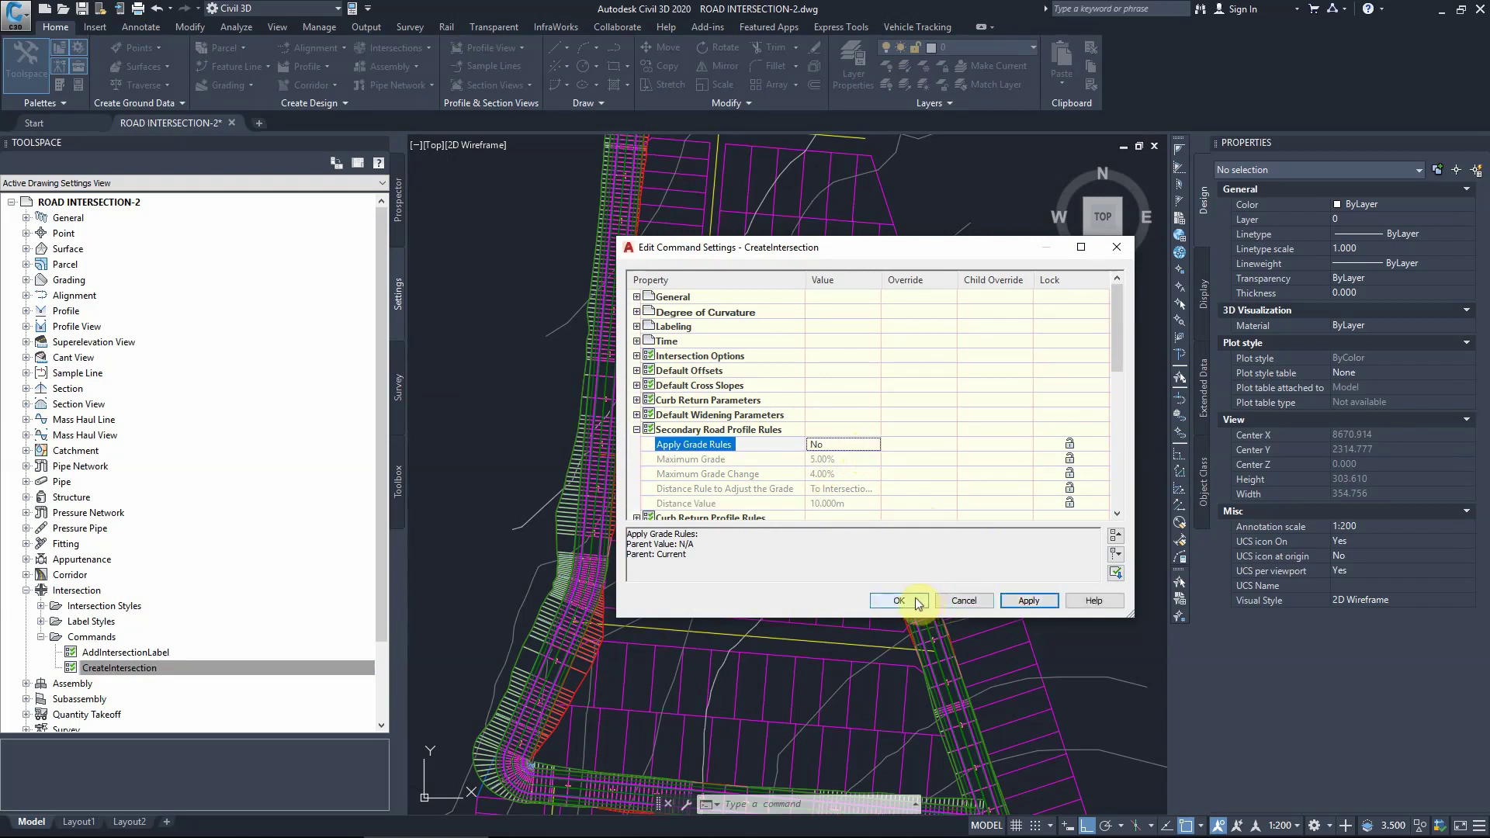
{"action": "left_click", "coordinate": [902, 602]}
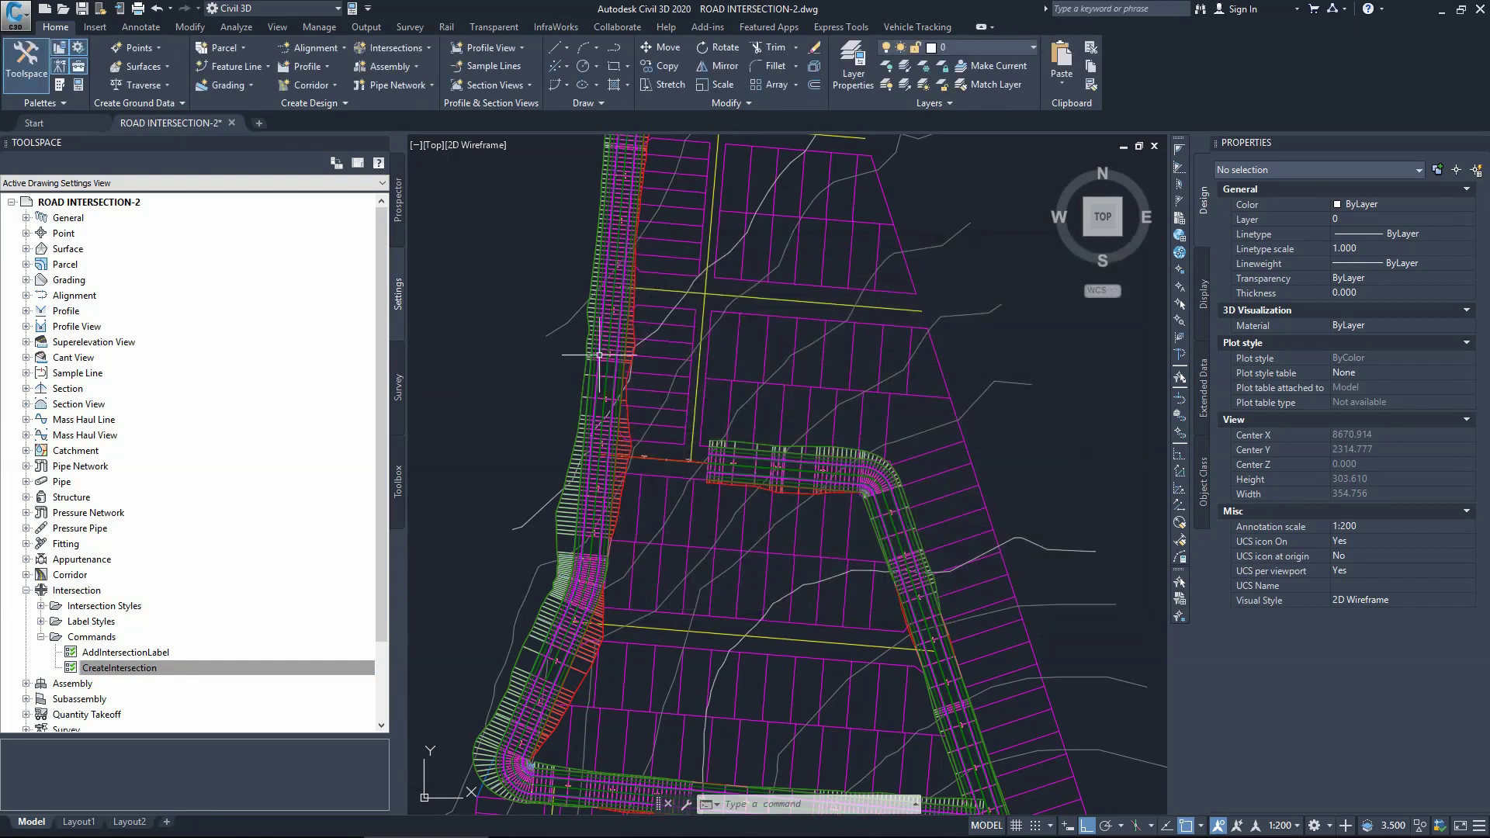
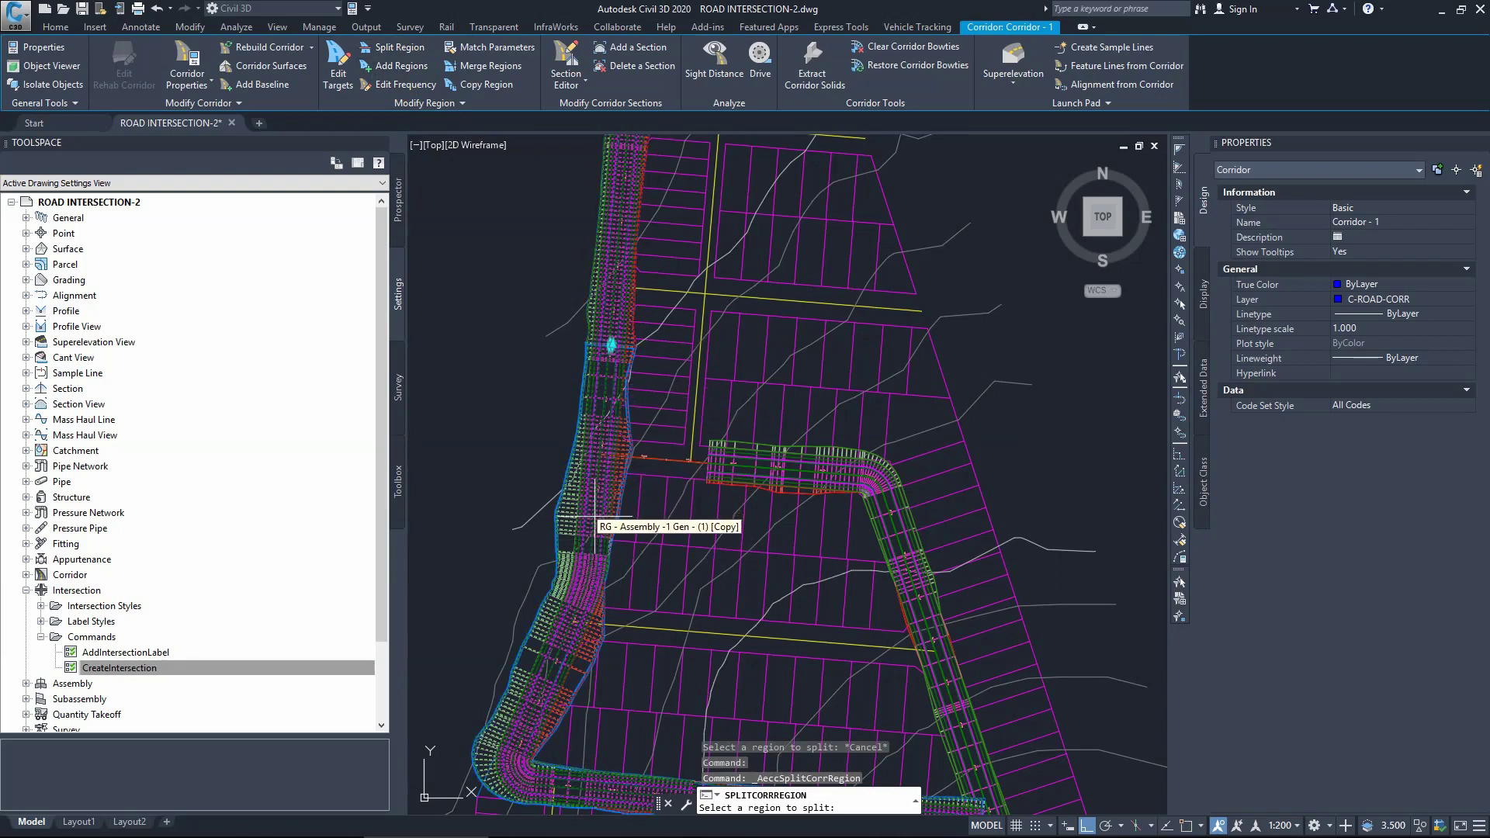
Split the Corridor - 1 region at about station 0+234, just south of the side road junction.
{"action": "left_click", "coordinate": [592, 528]}
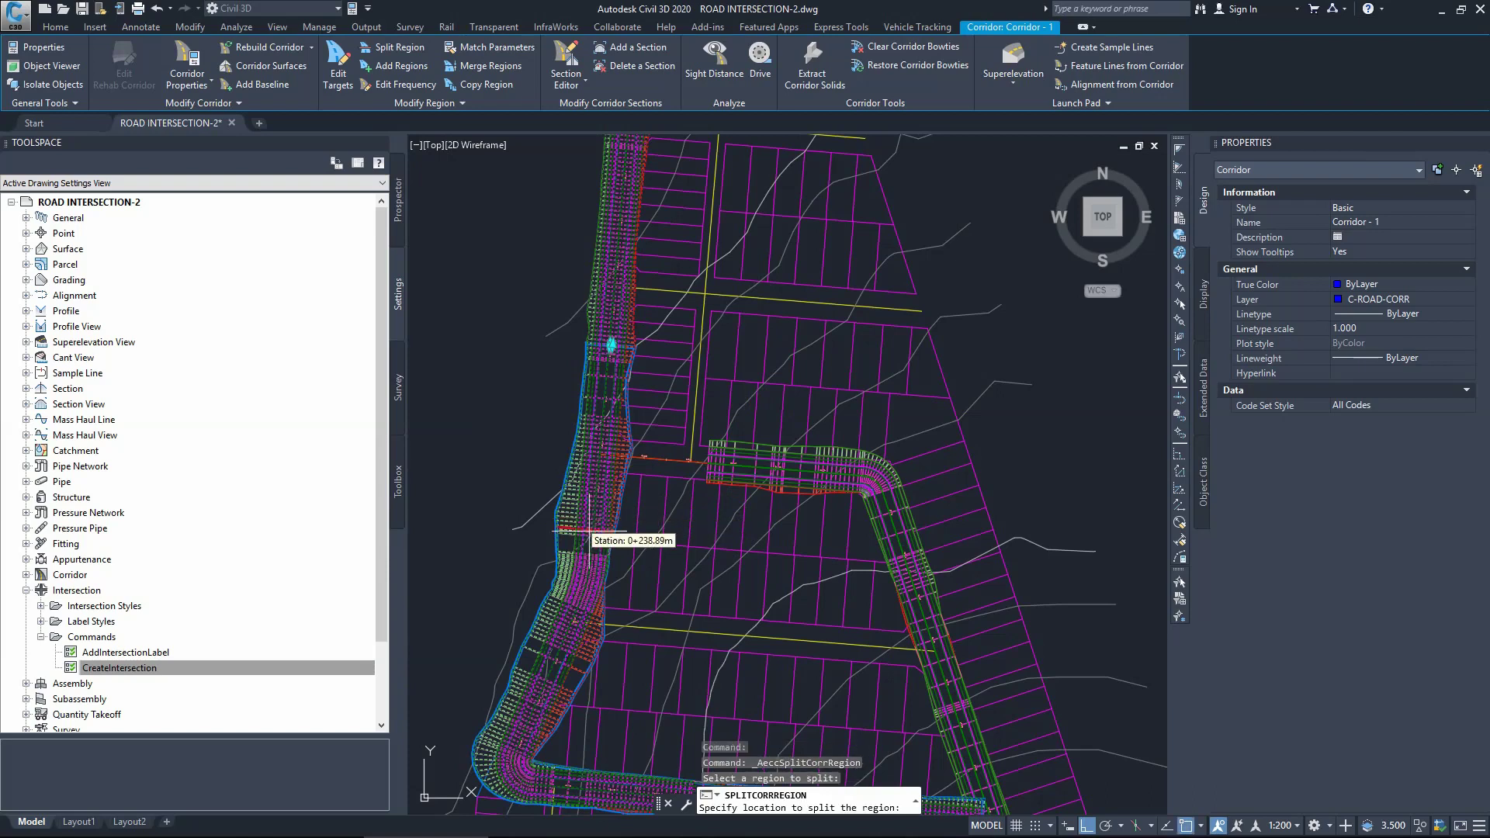
{"action": "scroll", "coordinate": [590, 512], "scroll_direction": "up", "scroll_amount": 5}
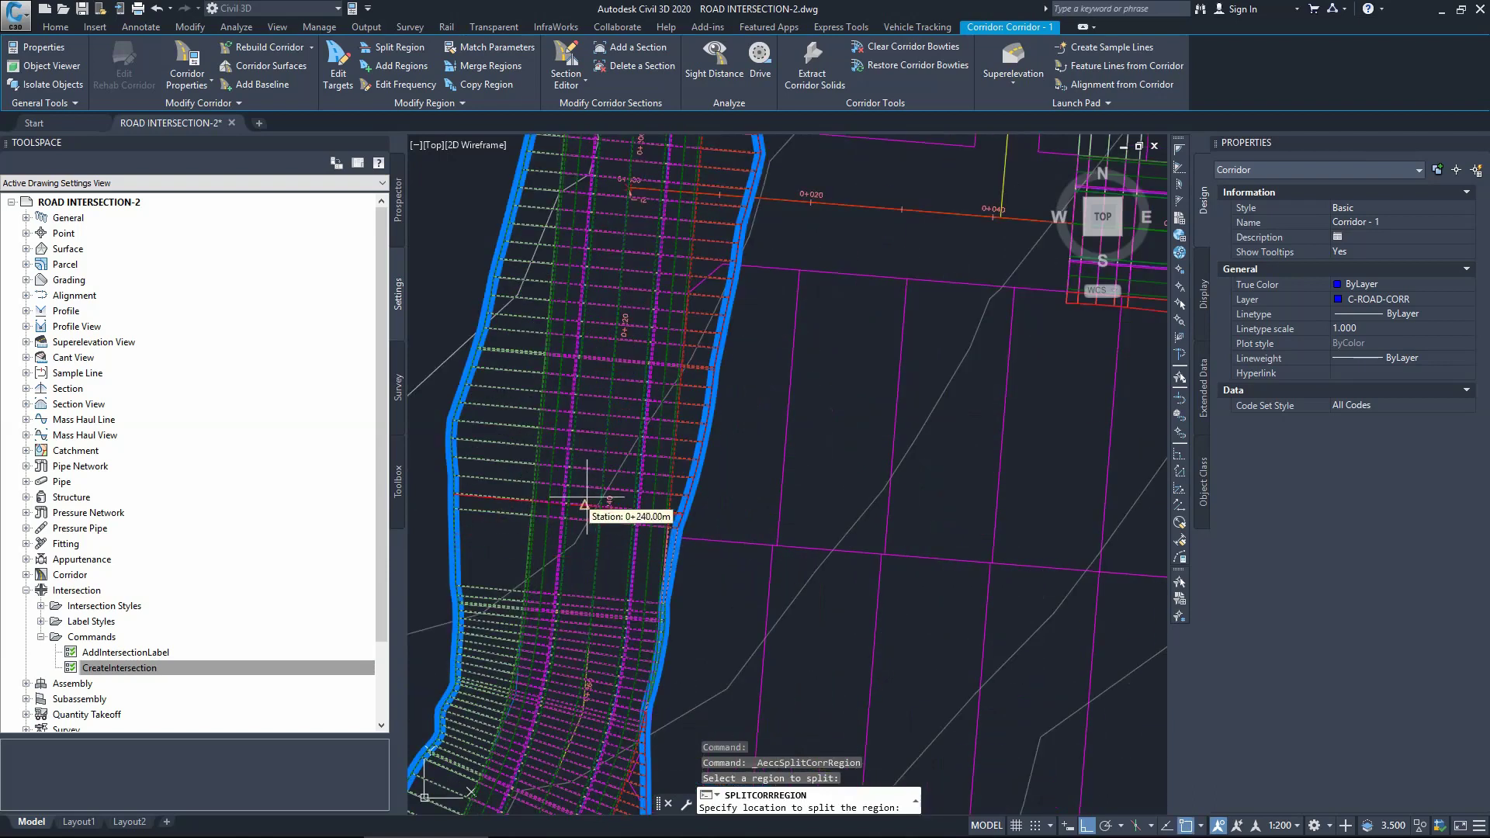
{"action": "left_click", "coordinate": [588, 457]}
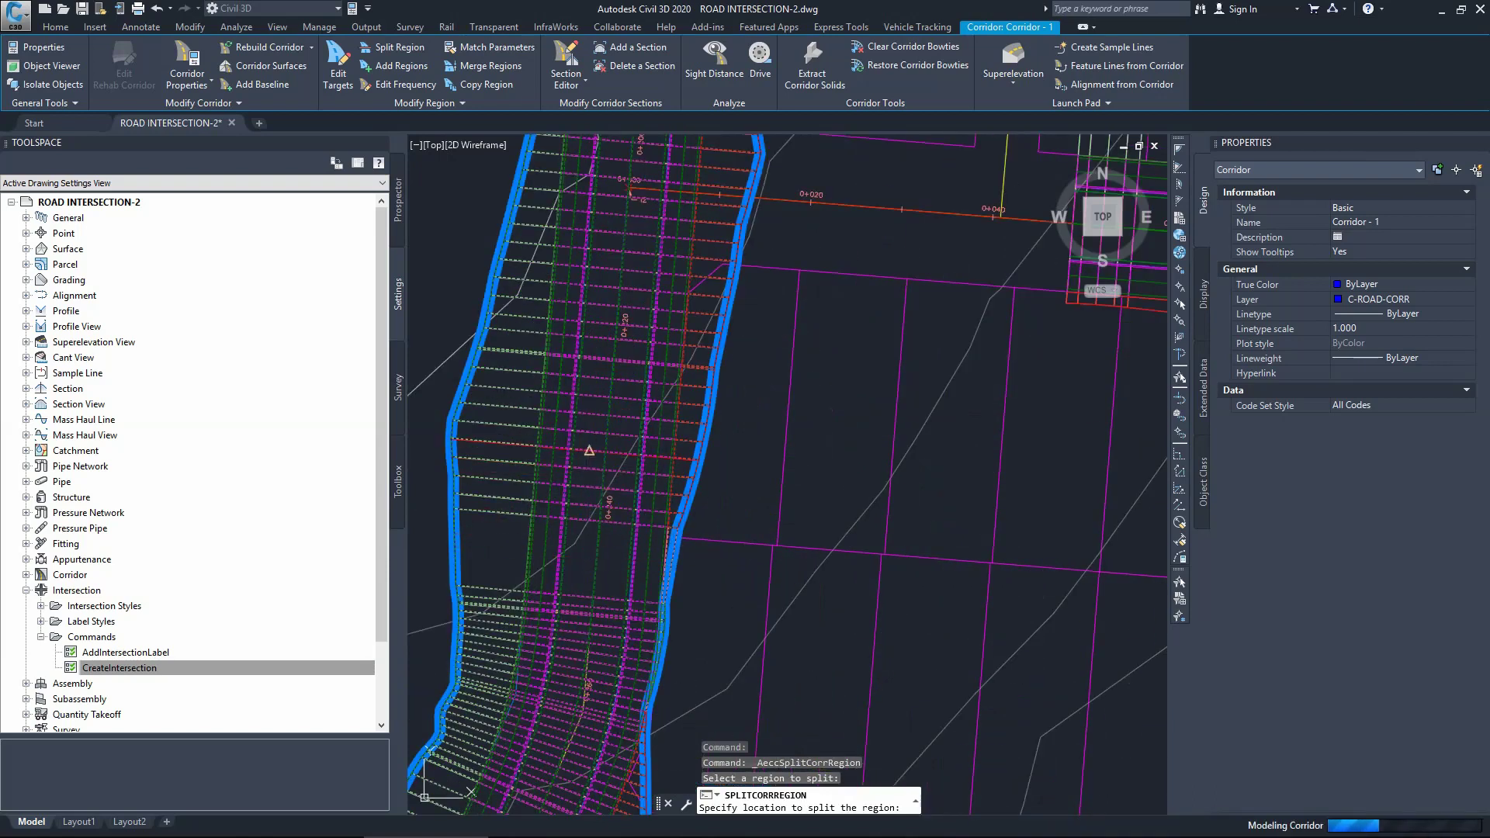
{"action": "scroll", "coordinate": [616, 456], "scroll_direction": "down", "scroll_amount": 3}
{"action": "scroll", "coordinate": [626, 499], "scroll_direction": "down", "scroll_amount": 4}
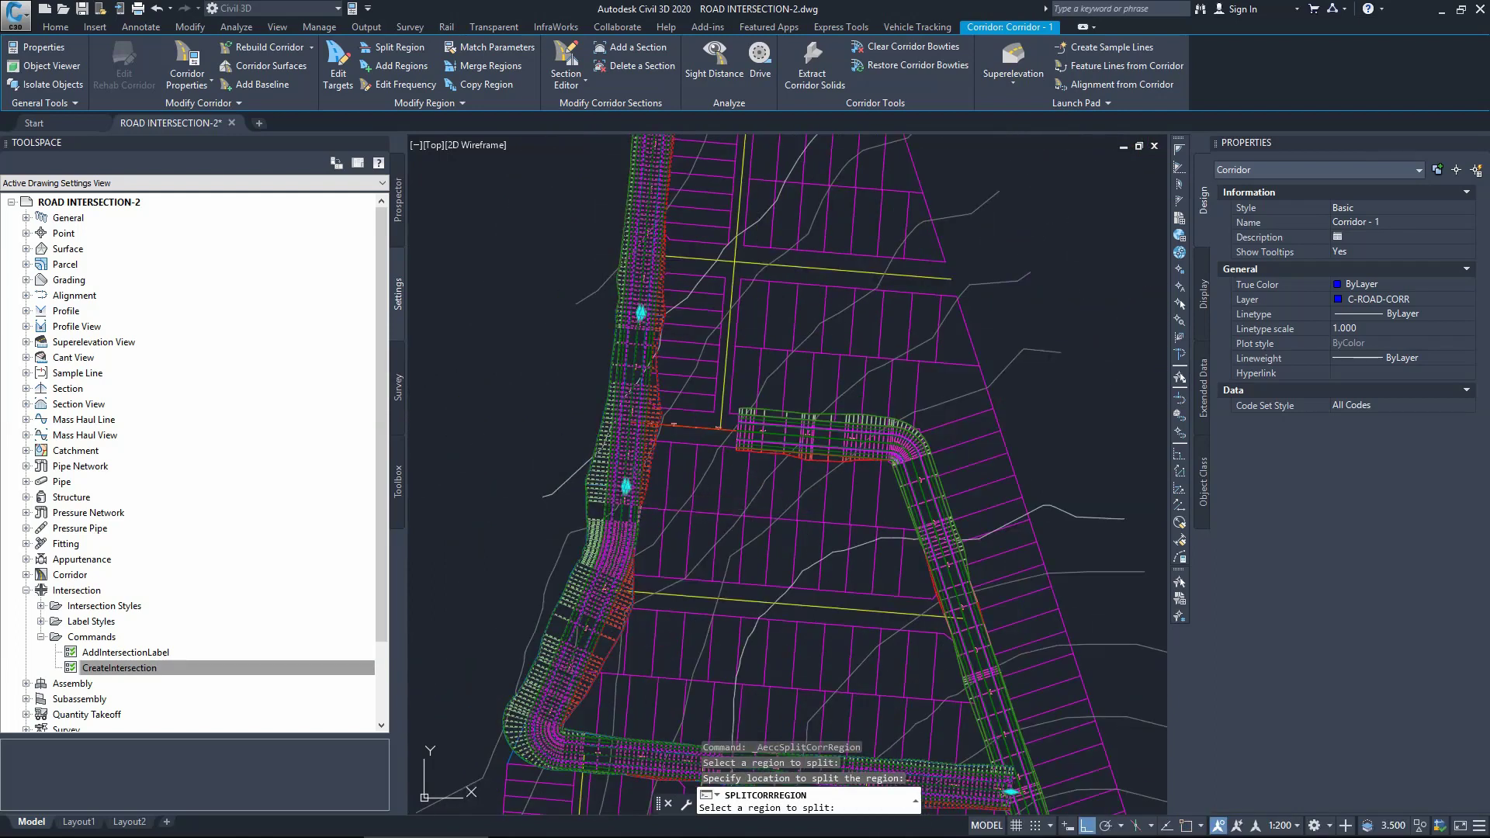
{"action": "key", "text": "Escape"}
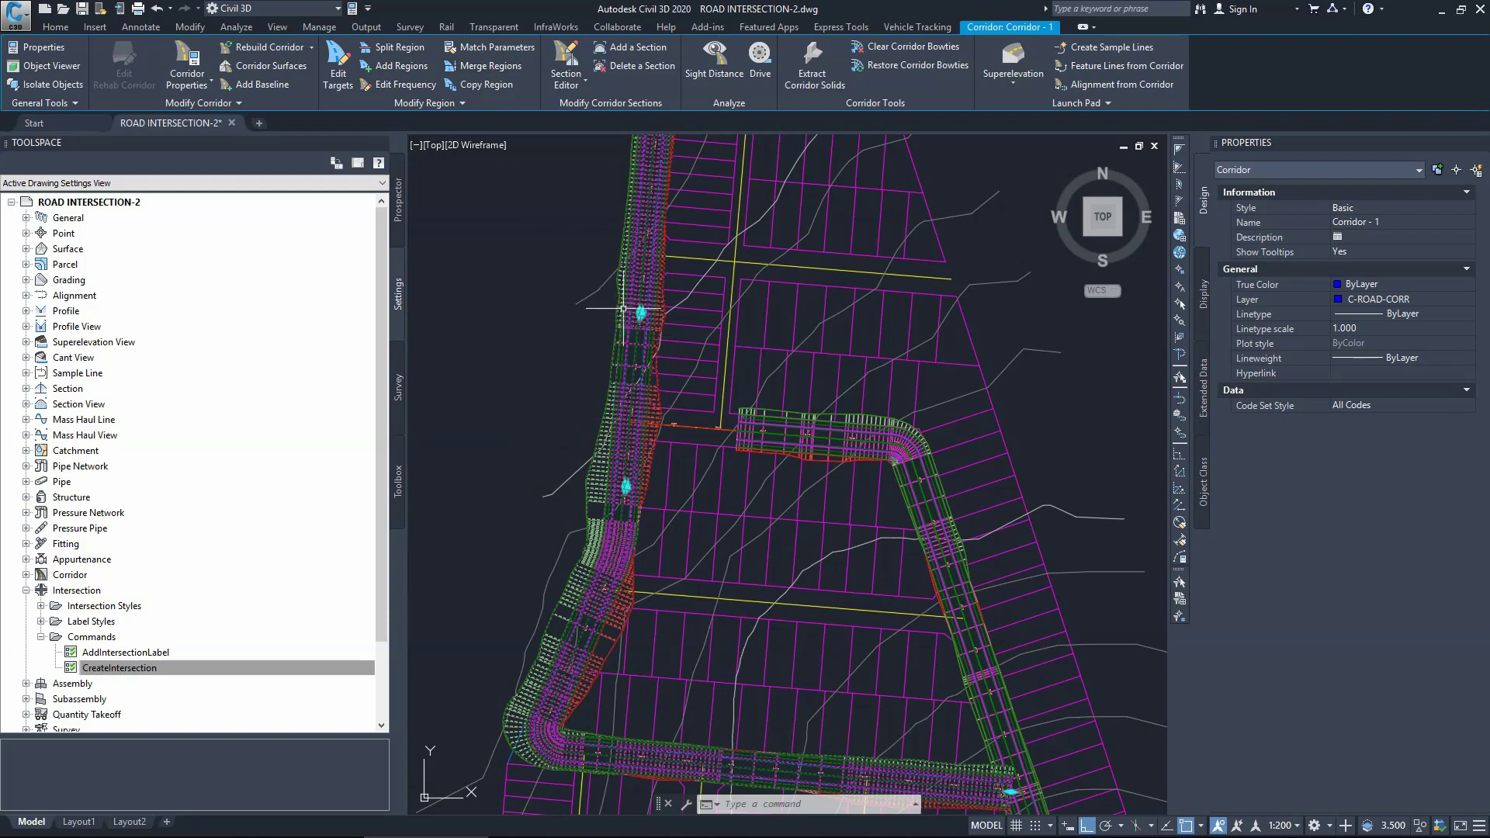
Assign Assembly -1 LHS to the Corridor - 1 region between the two splits at the side road junction.
{"action": "scroll", "coordinate": [623, 401], "scroll_direction": "down", "scroll_amount": 2}
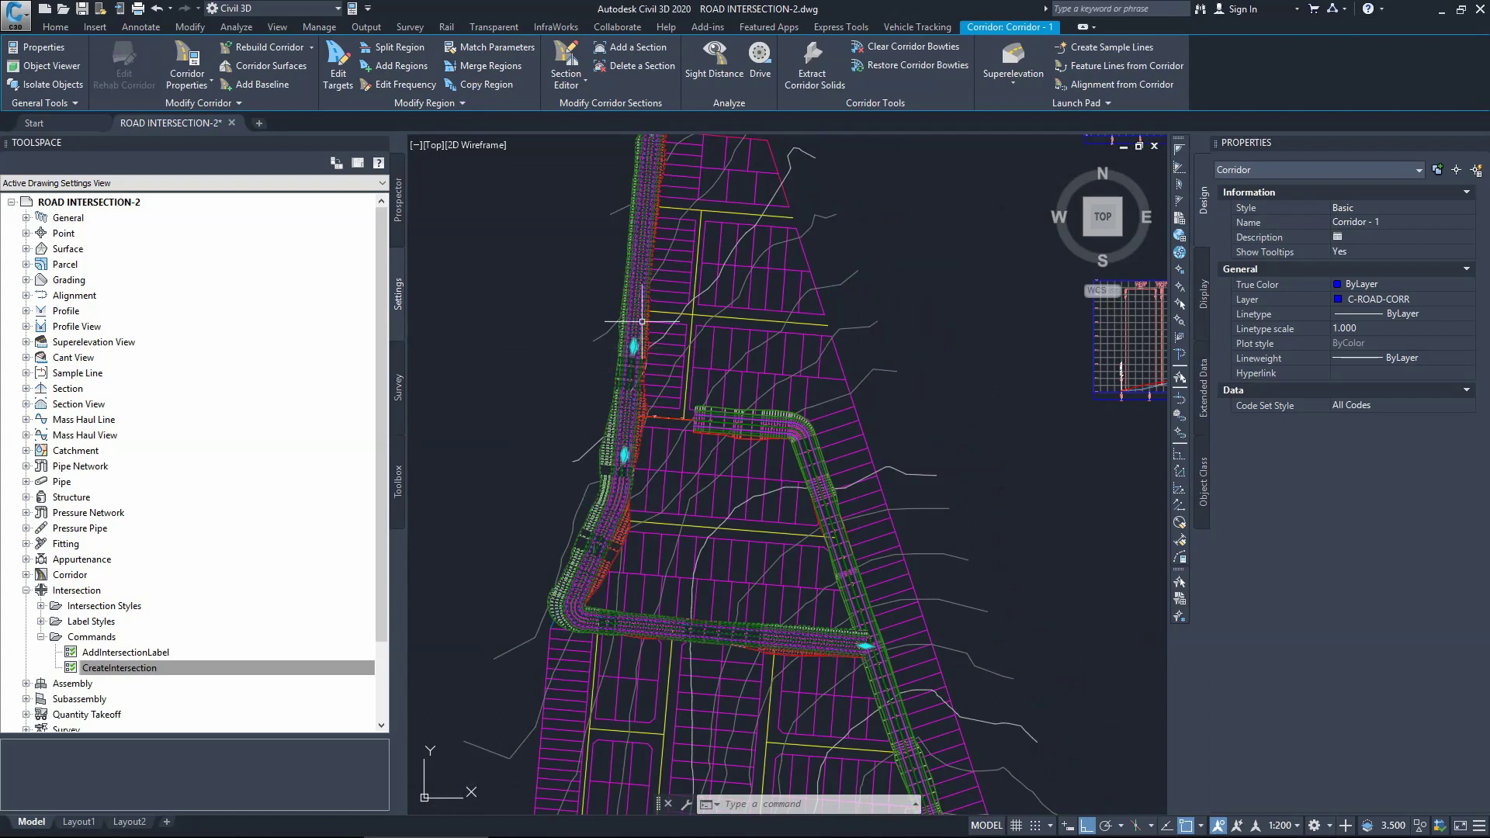
{"action": "scroll", "coordinate": [617, 424], "scroll_direction": "up", "scroll_amount": 2}
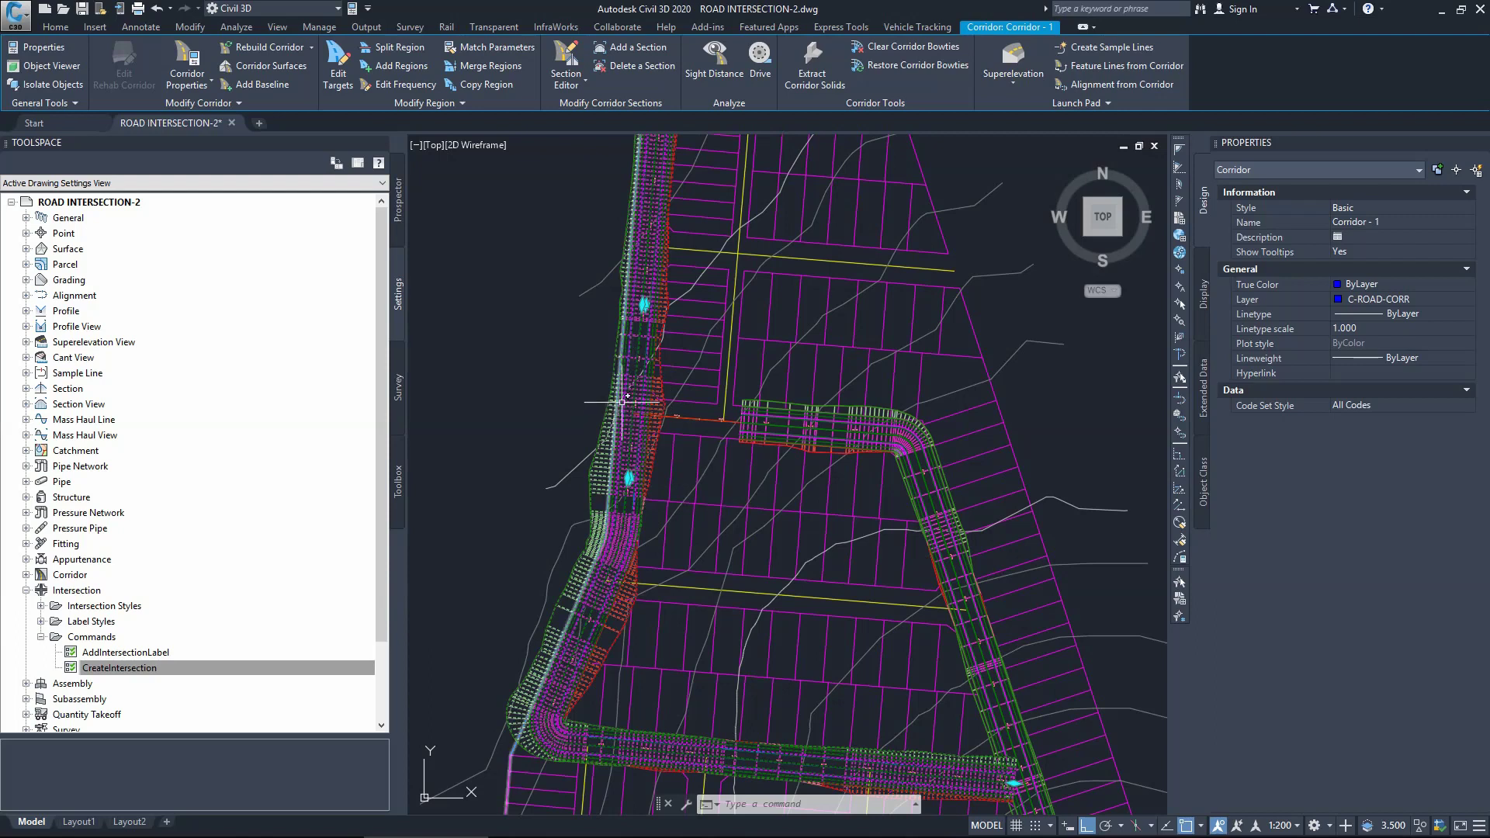
{"action": "left_click", "coordinate": [448, 108]}
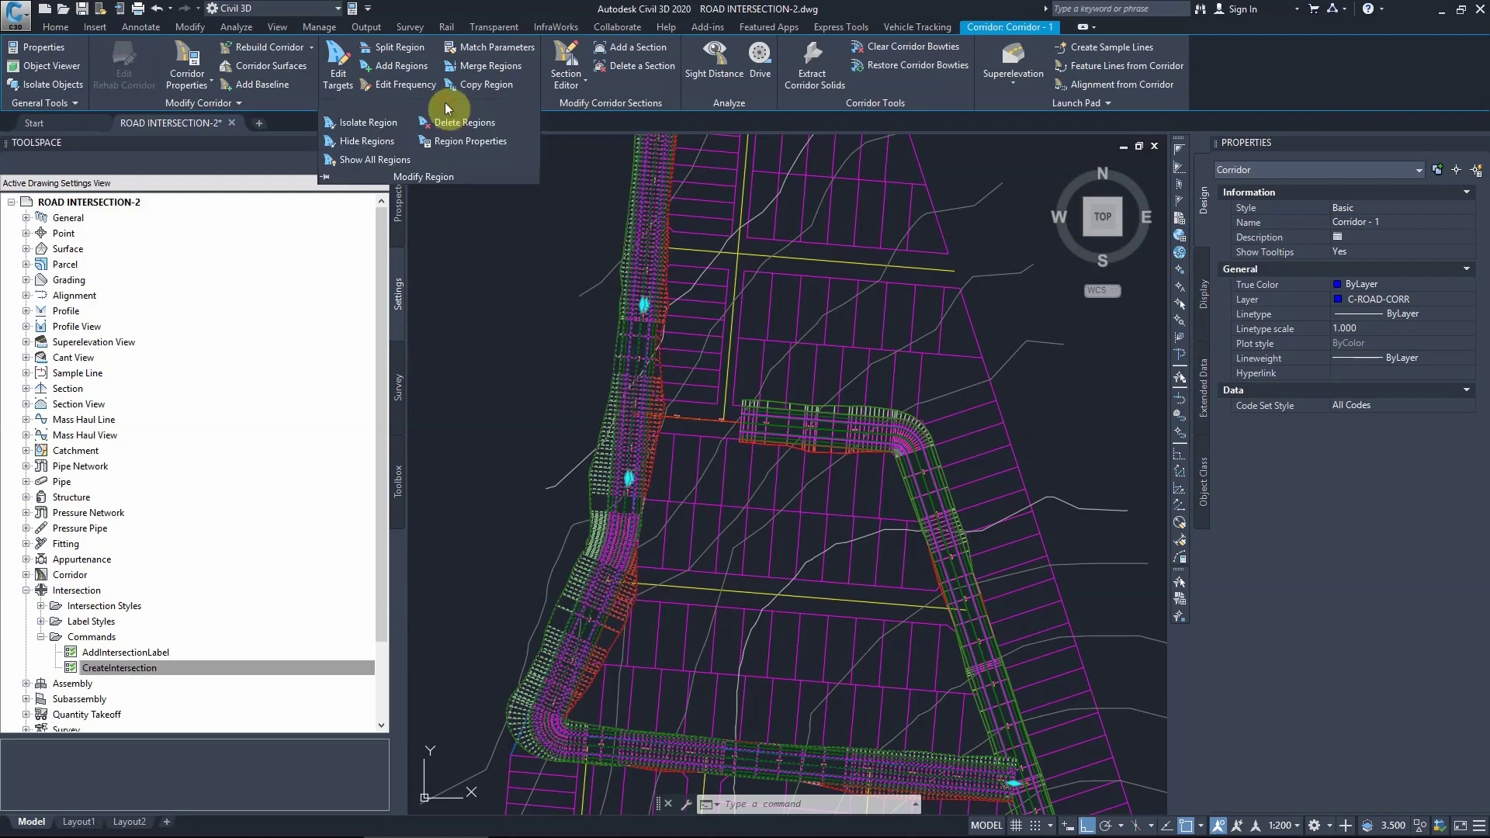
{"action": "left_click", "coordinate": [456, 144]}
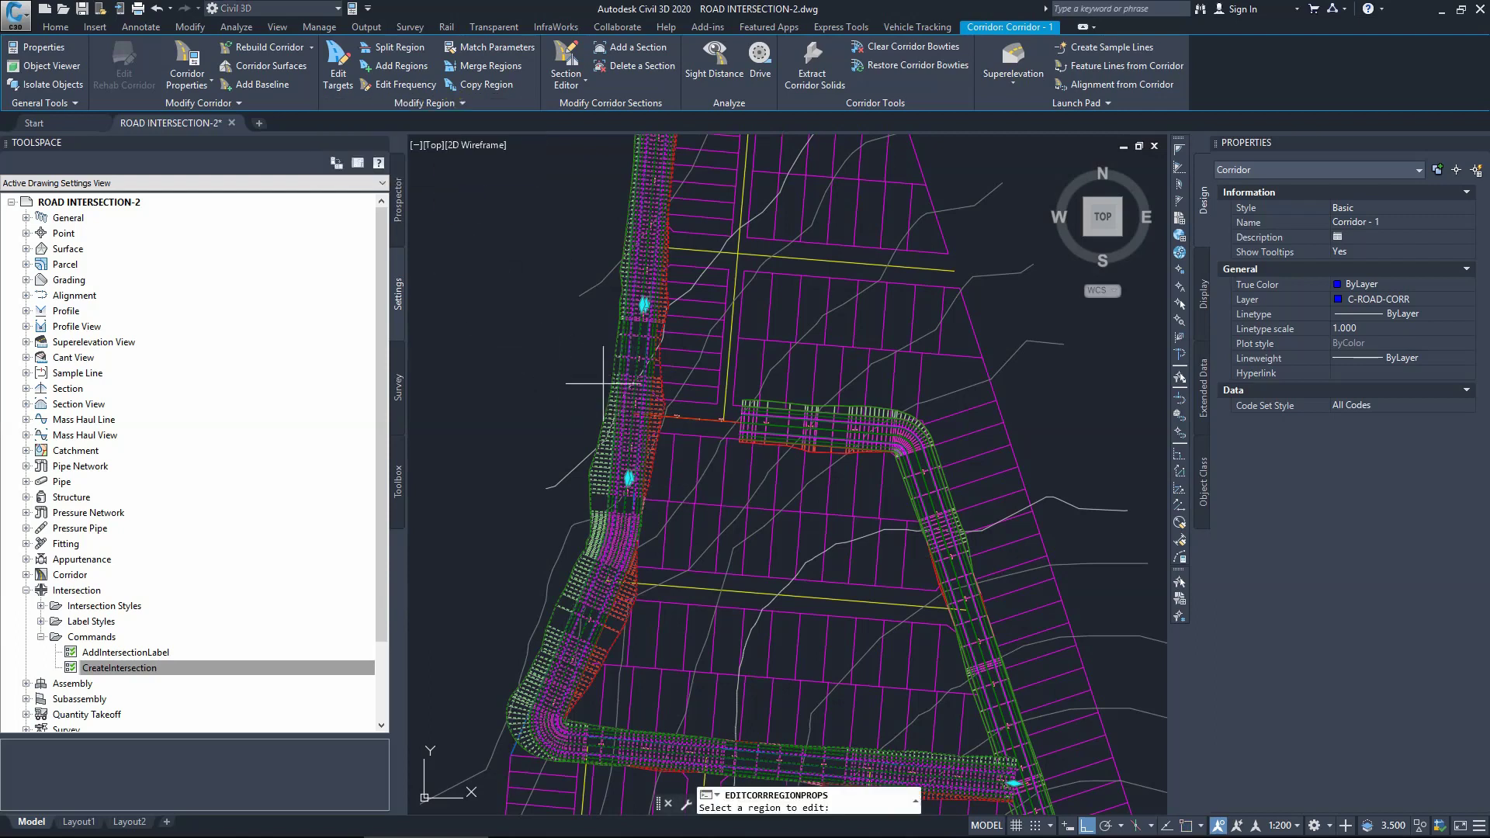
{"action": "left_click", "coordinate": [633, 390]}
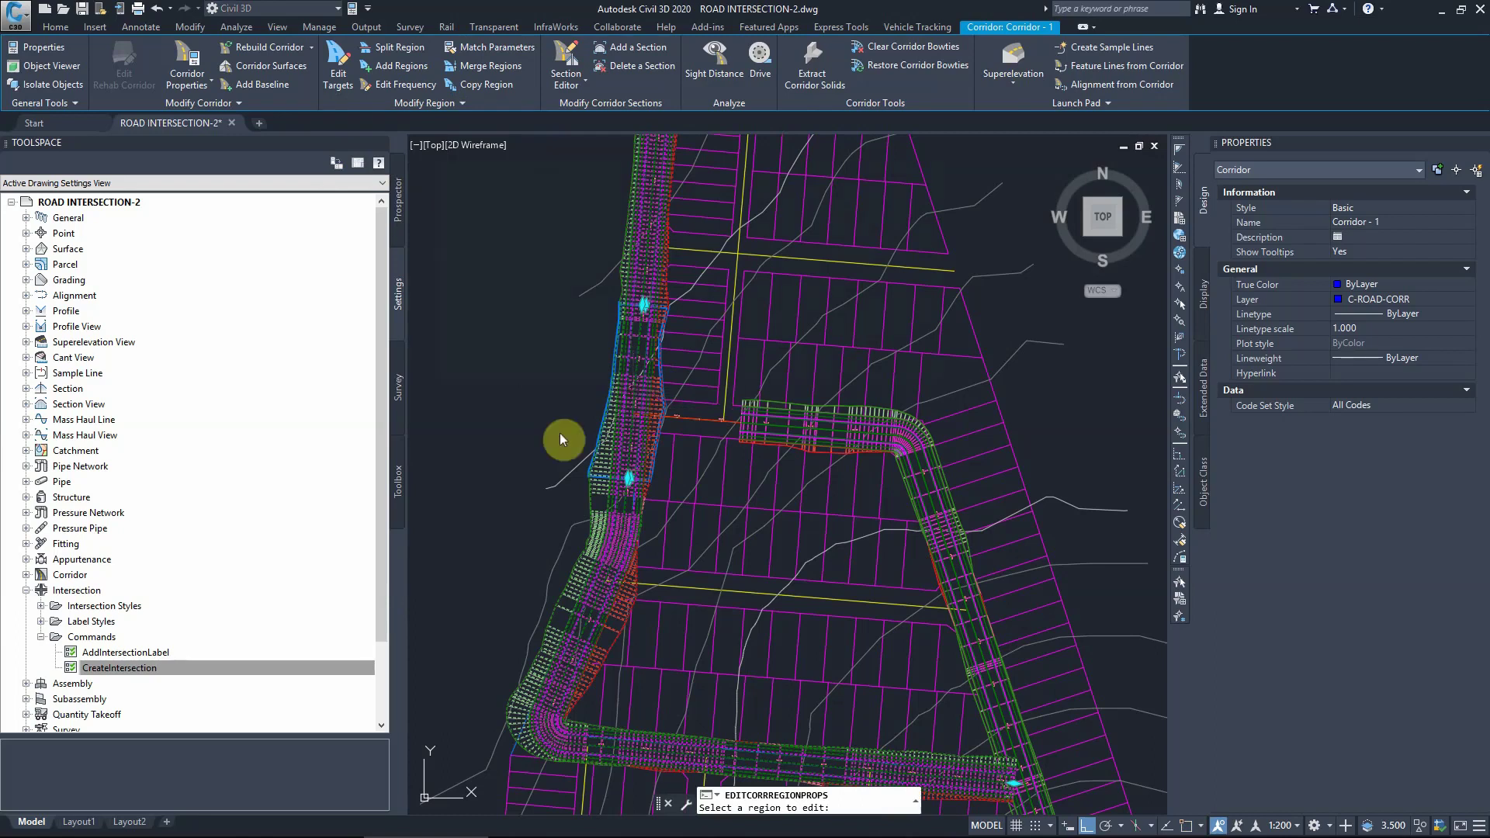
{"action": "left_click", "coordinate": [914, 319]}
{"action": "left_click", "coordinate": [925, 318]}
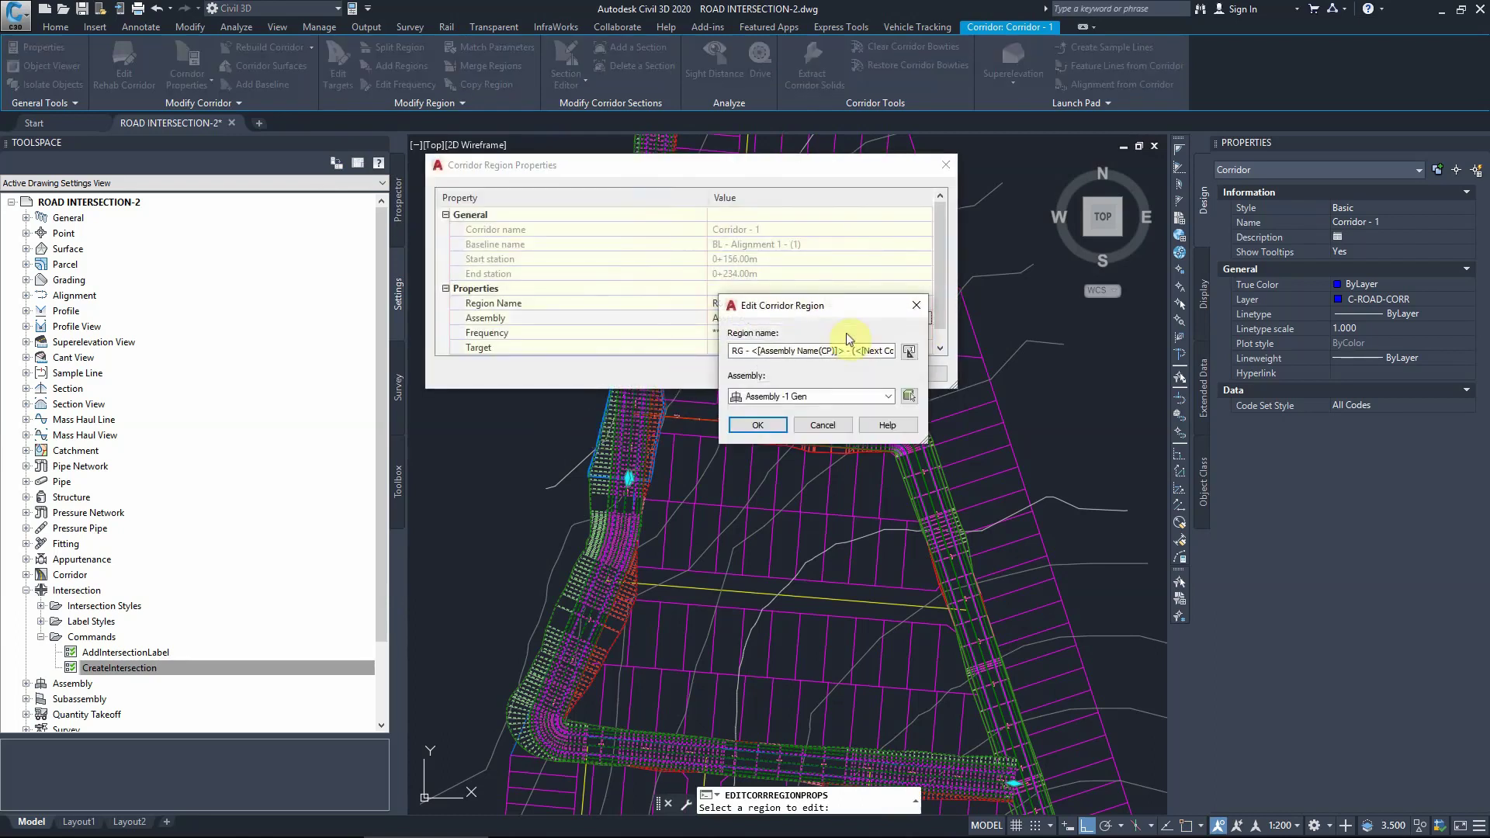
{"action": "left_click", "coordinate": [807, 397]}
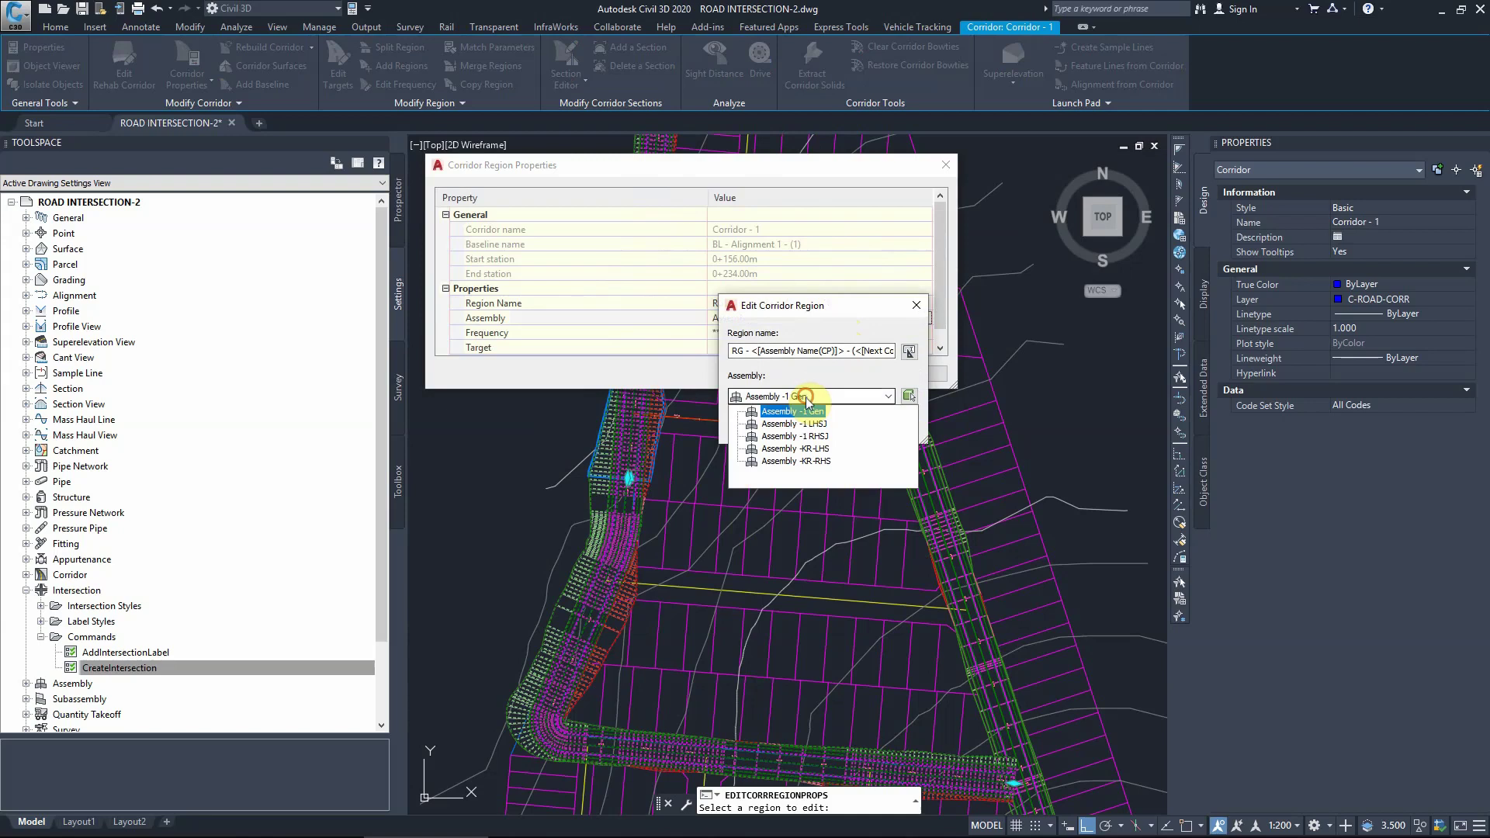
{"action": "left_click", "coordinate": [794, 423]}
{"action": "left_click", "coordinate": [753, 426]}
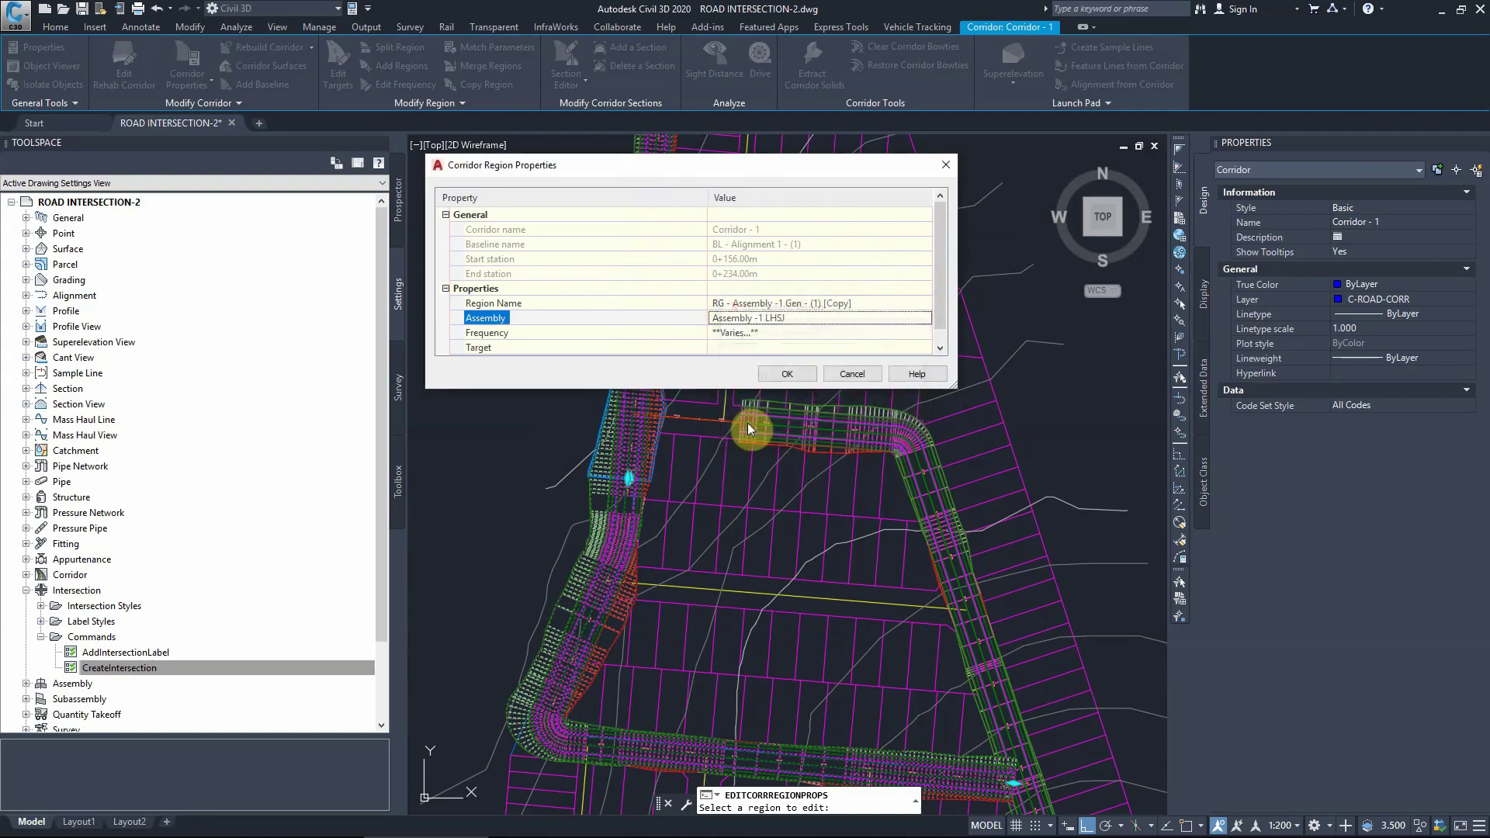
{"action": "left_click", "coordinate": [761, 375]}
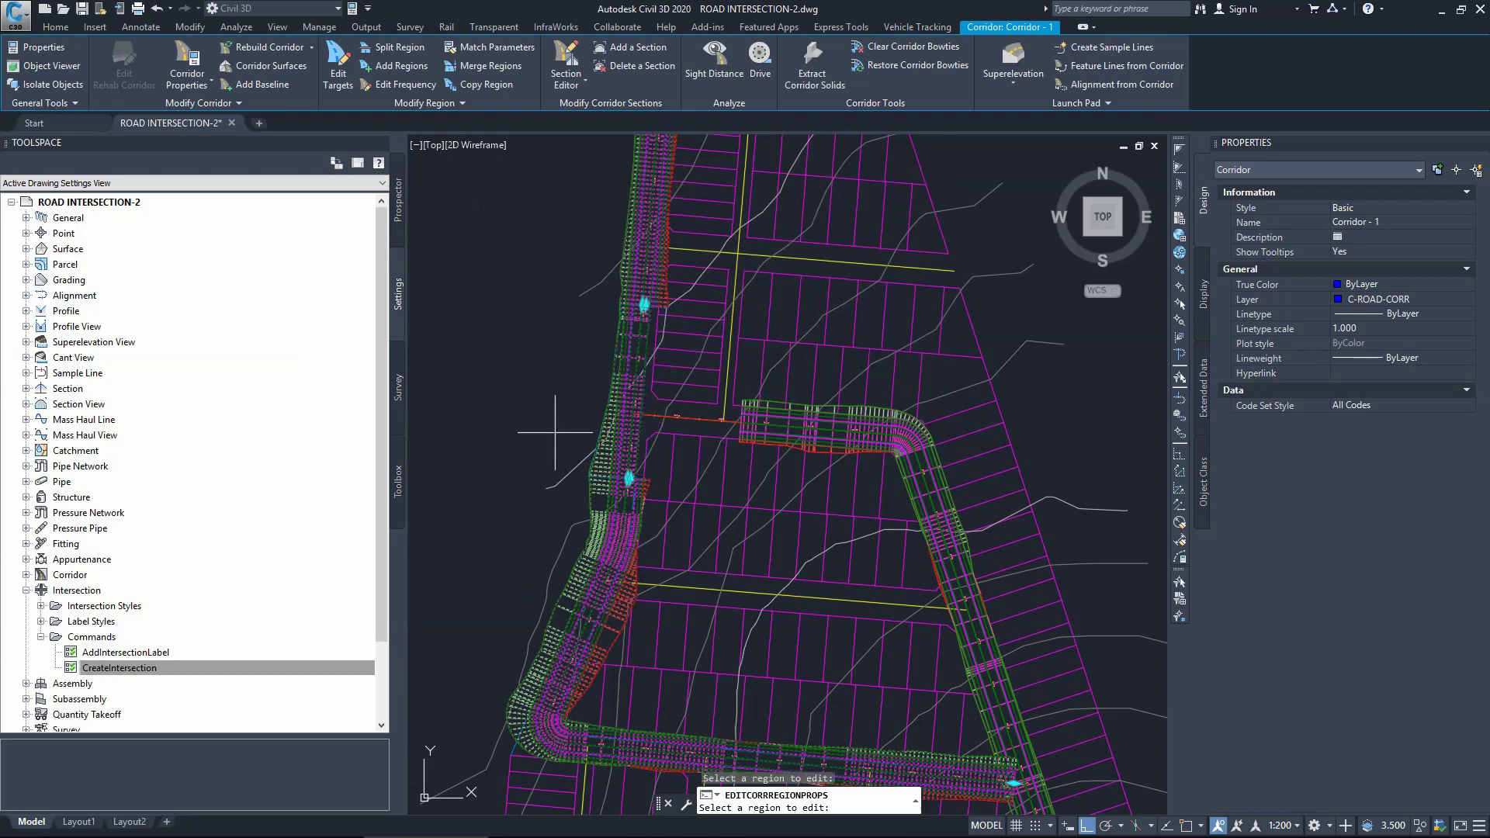
{"action": "key", "text": "Escape"}
{"action": "key", "text": "Escape"}
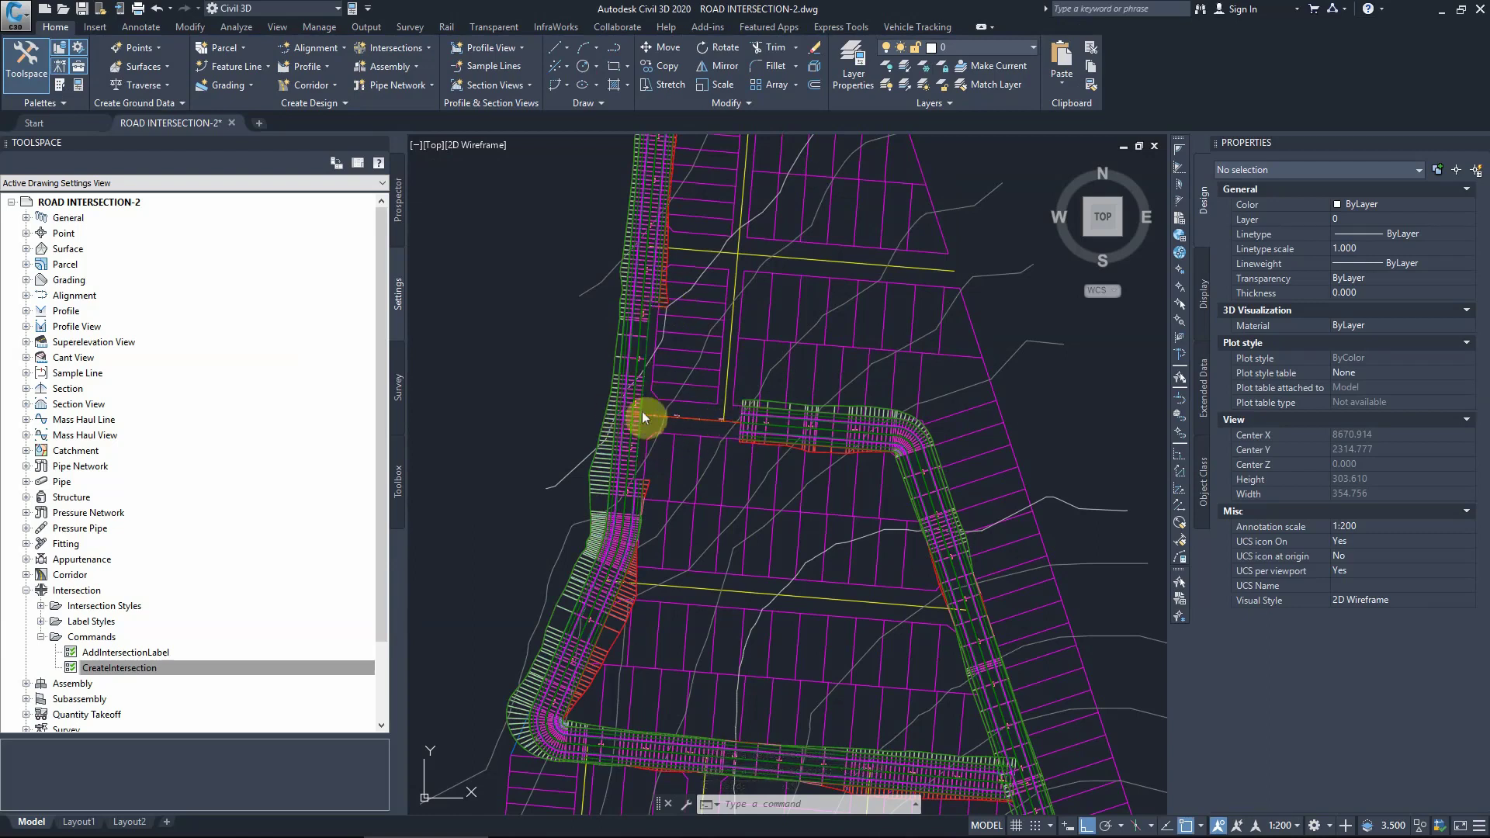
{"action": "left_click", "coordinate": [608, 420]}
{"action": "key", "text": "Escape"}
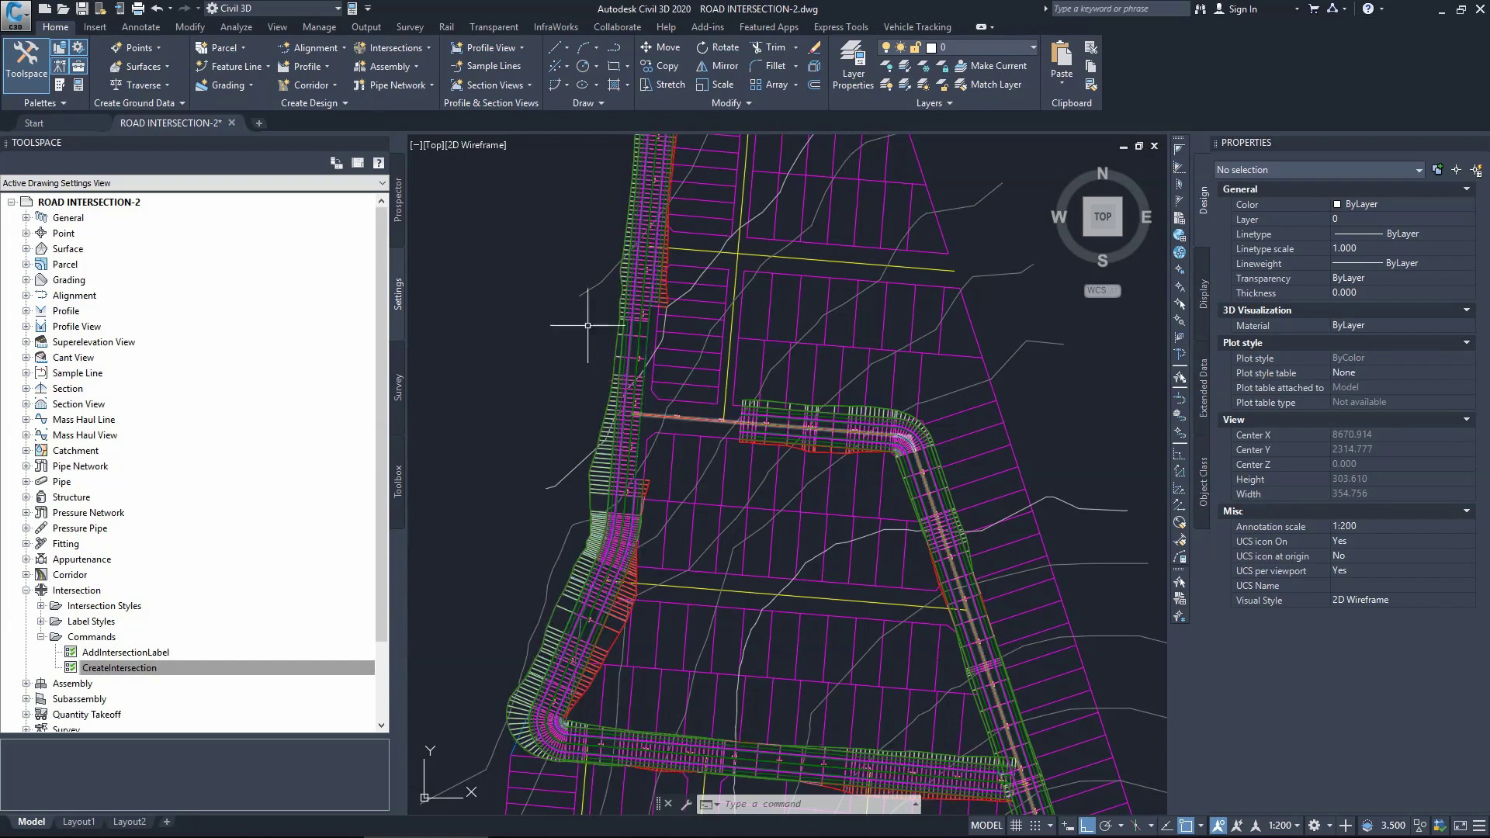
Start Create Intersection with running object snap off and pick the endpoint of Alignment 2 at station 0+000 as the intersection point.
{"action": "left_click", "coordinate": [391, 47]}
{"action": "left_click", "coordinate": [402, 76]}
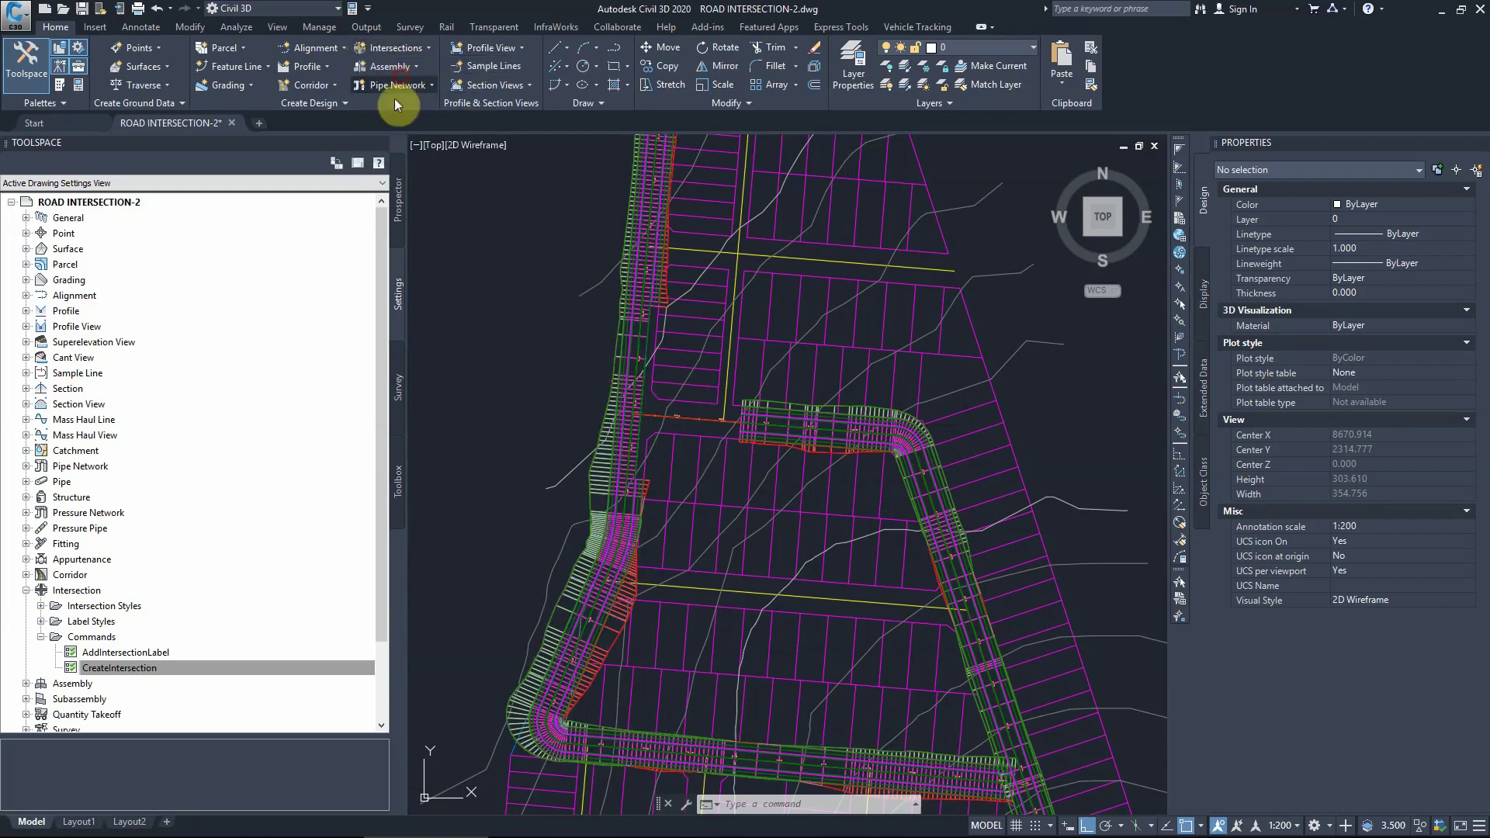
{"action": "scroll", "coordinate": [634, 423], "scroll_direction": "up", "scroll_amount": 3}
{"action": "left_click", "coordinate": [634, 423]}
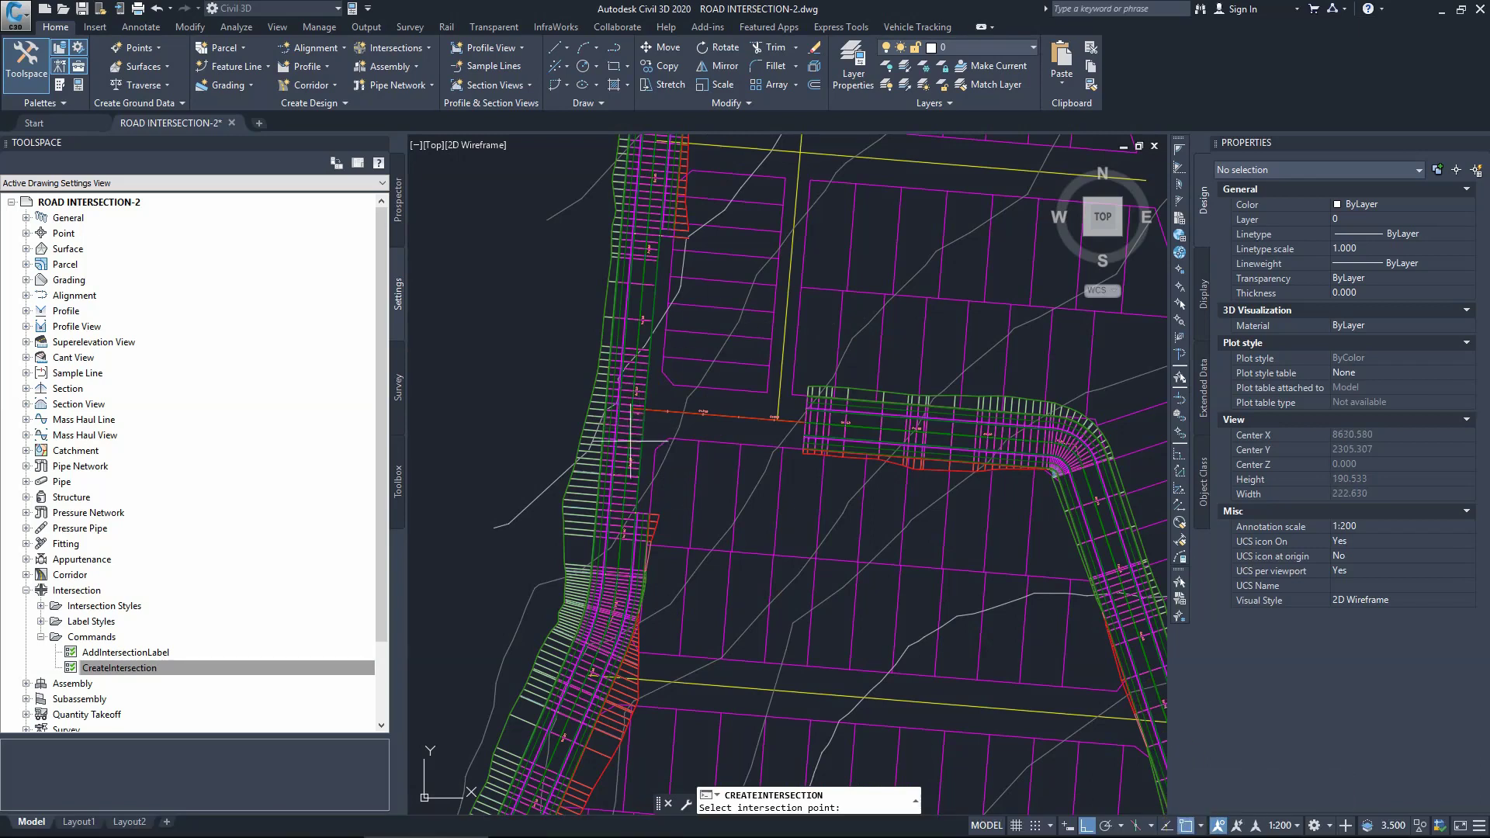
{"action": "left_click", "coordinate": [1187, 826]}
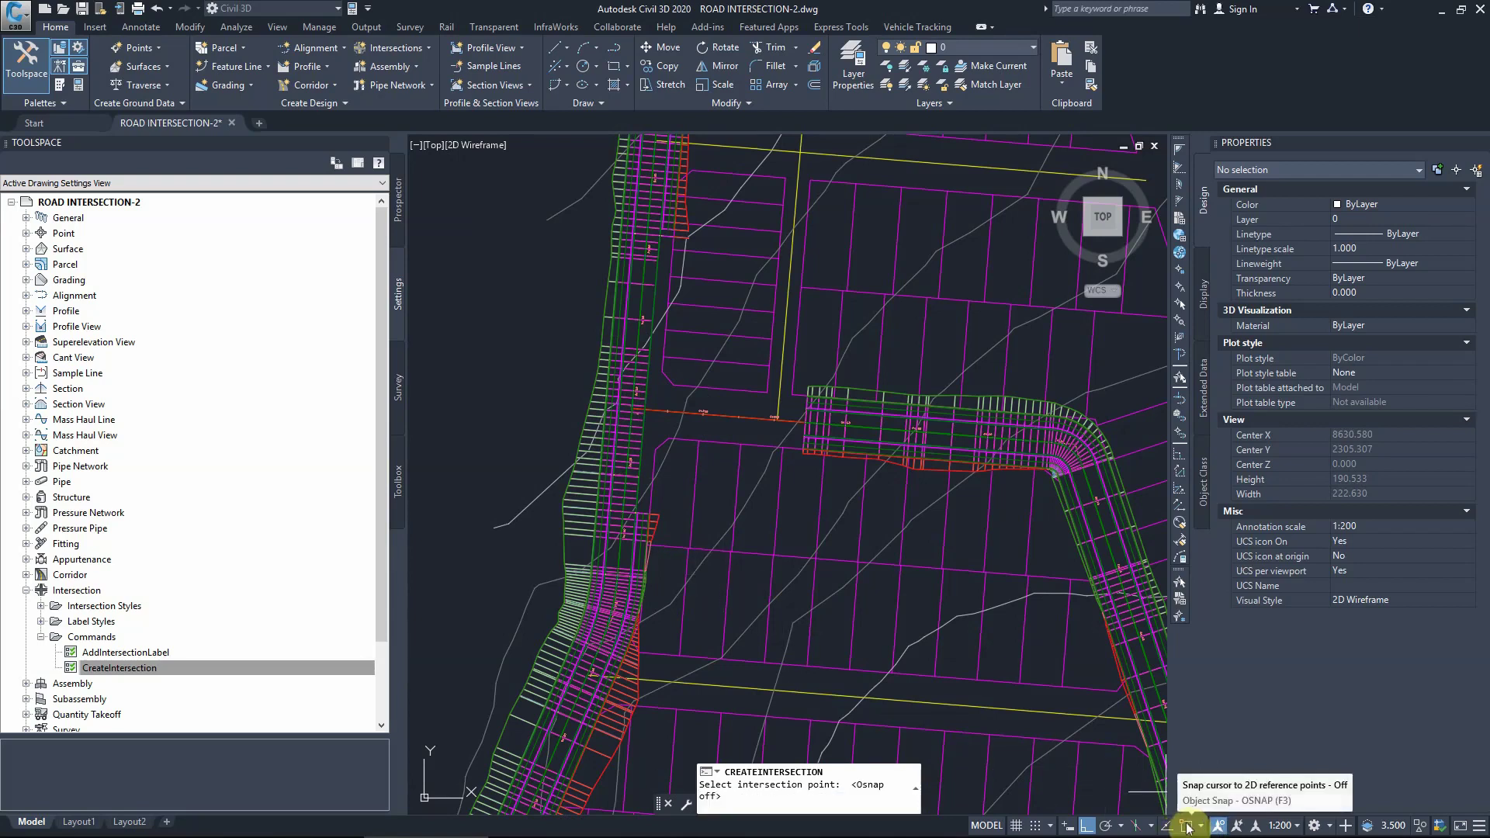
{"action": "scroll", "coordinate": [642, 411], "scroll_direction": "up", "scroll_amount": 10}
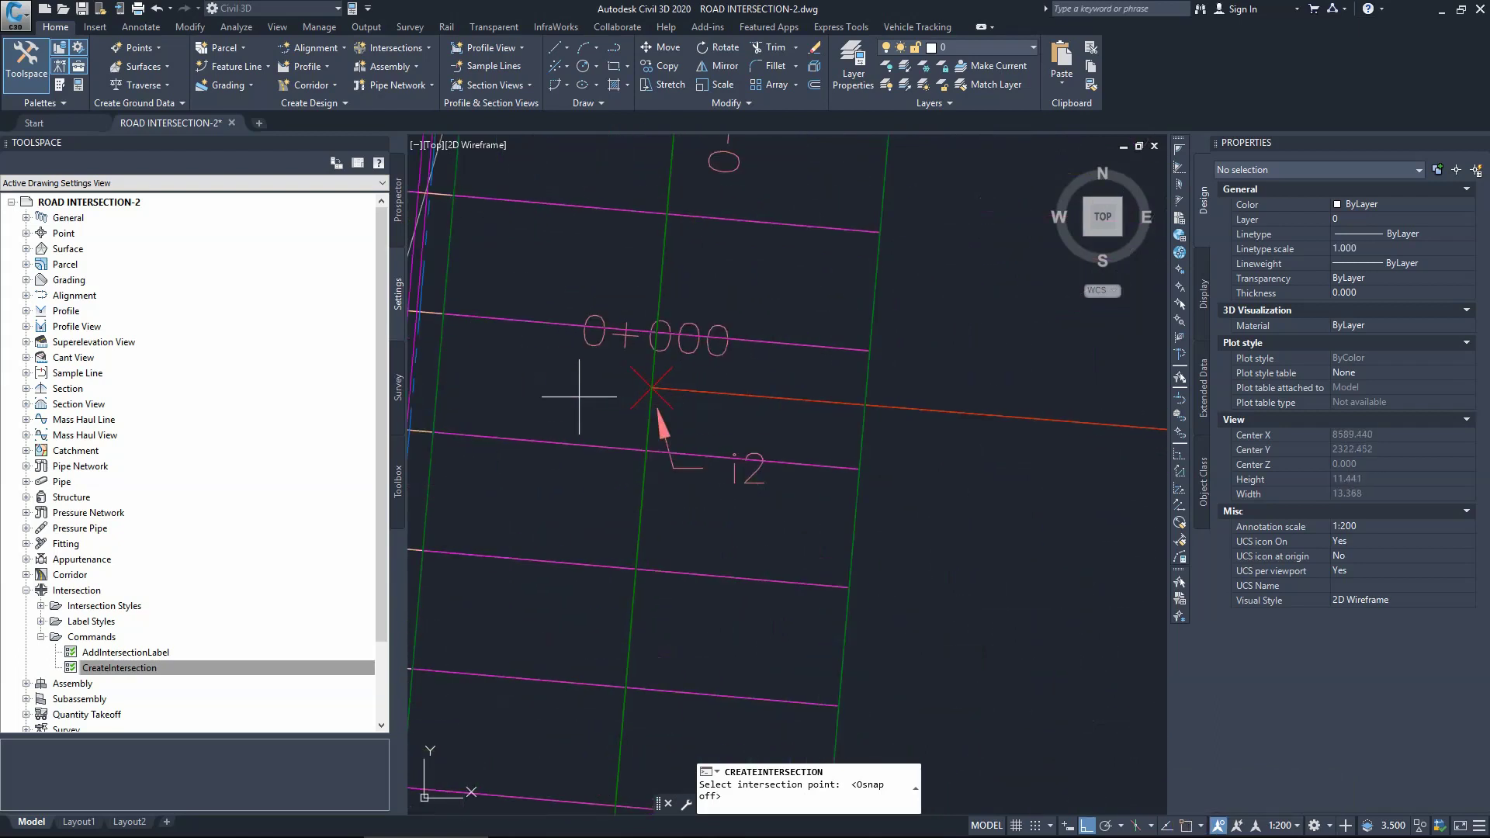
{"action": "right_click", "coordinate": [646, 386], "text": "shift"}
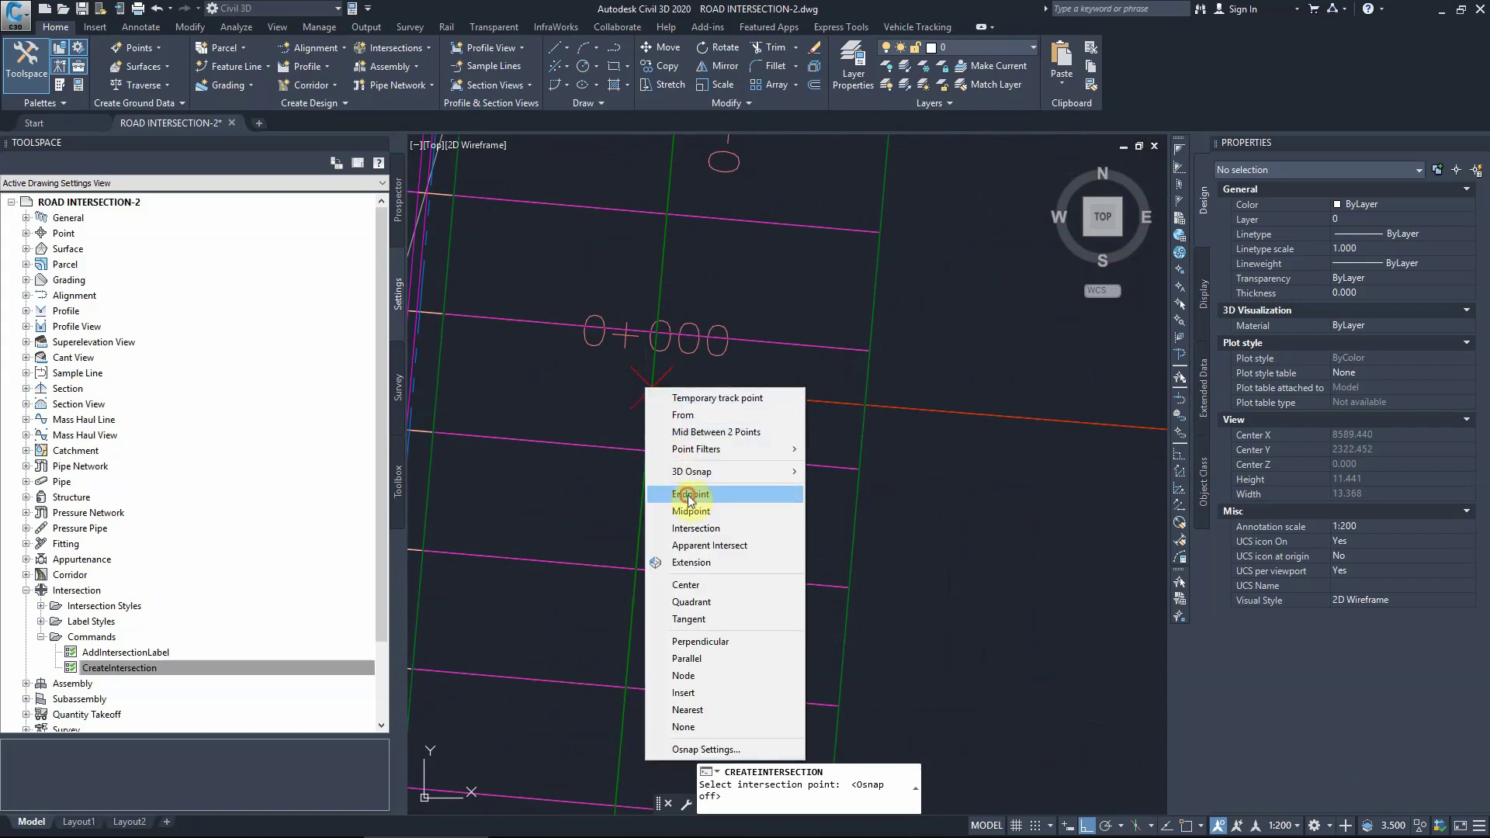
{"action": "left_click", "coordinate": [689, 493]}
{"action": "left_click", "coordinate": [652, 387]}
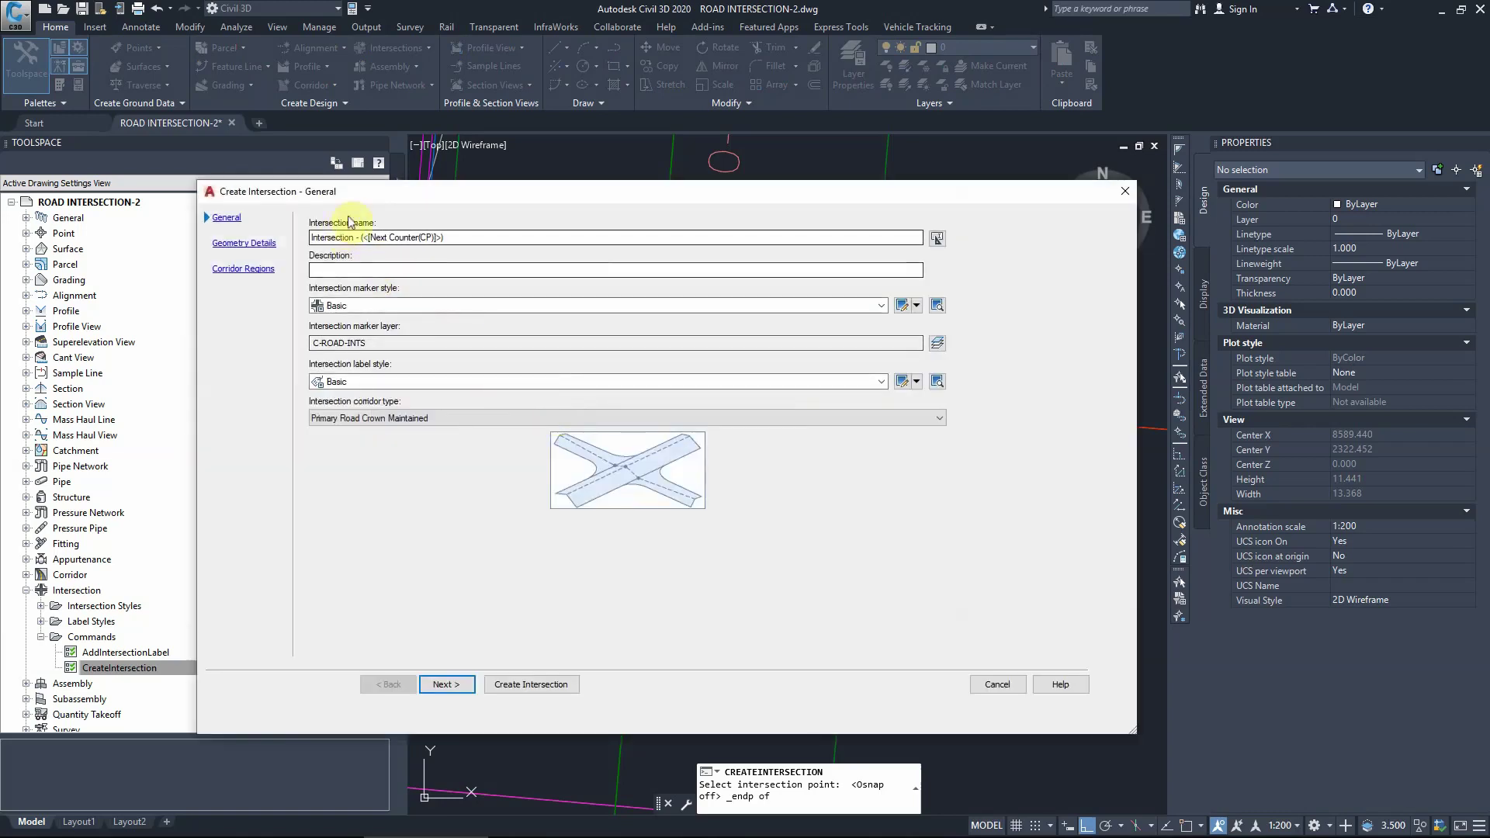
{"action": "left_click_drag", "start_coordinate": [458, 190], "coordinate": [486, 86]}
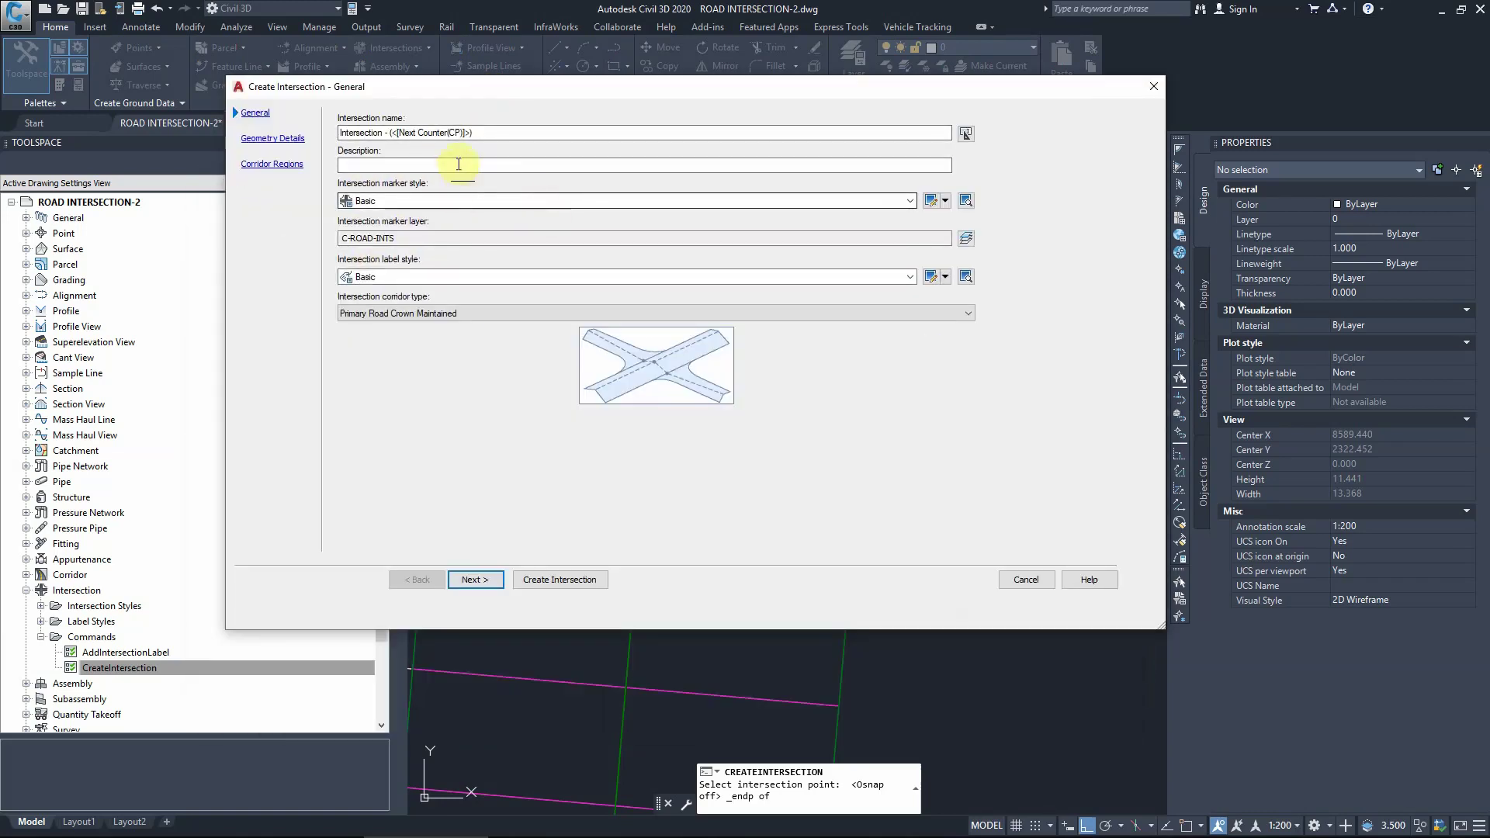
Name the intersection "Intersection - (1)" and proceed to the geometry details.
{"action": "left_click", "coordinate": [400, 132]}
{"action": "left_click_drag", "start_coordinate": [392, 132], "coordinate": [464, 132]}
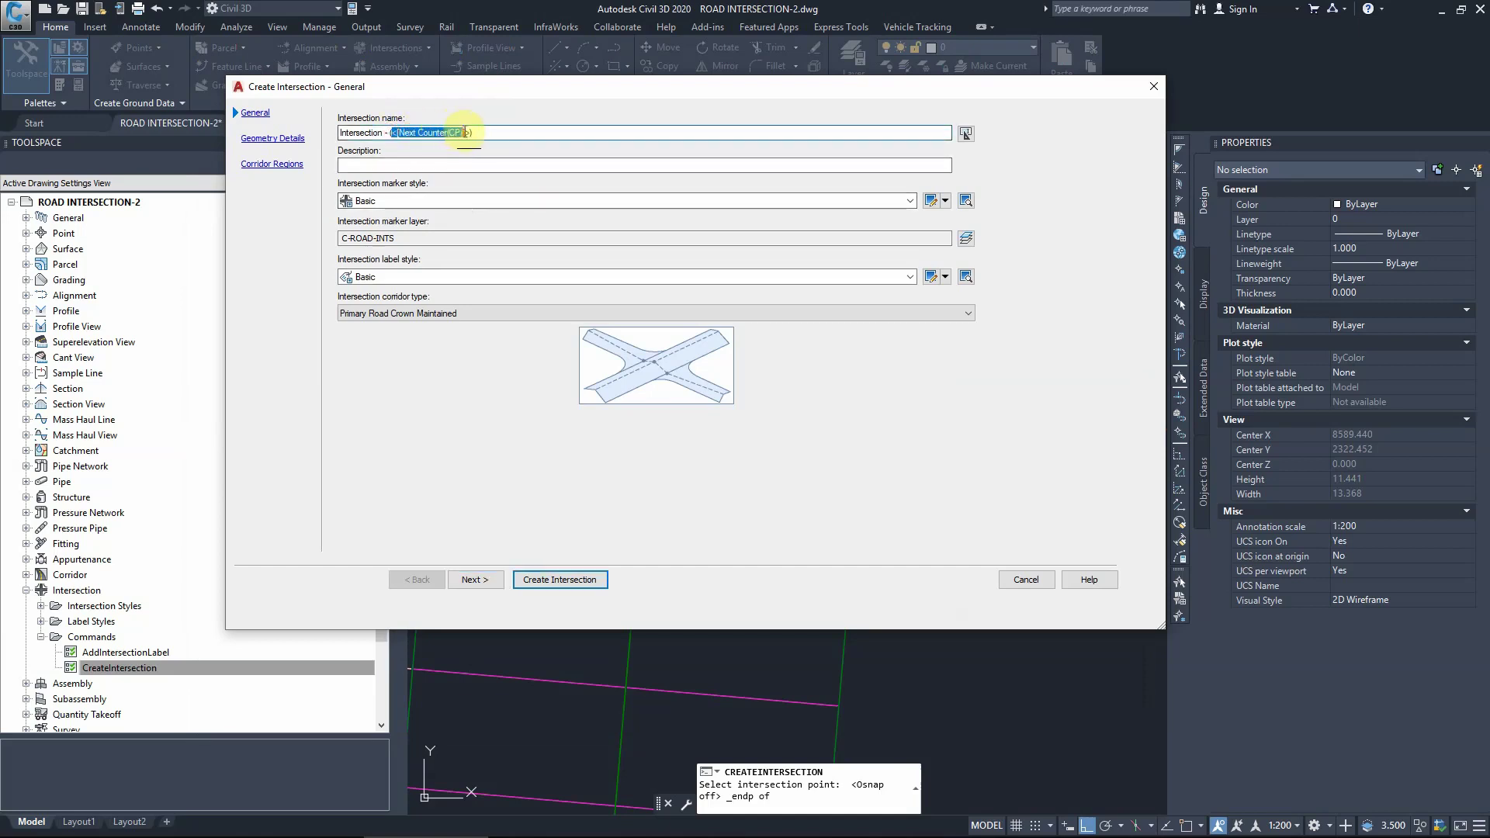
{"action": "type", "text": "(1)"}
{"action": "key", "text": "Tab"}
{"action": "key", "text": "Tab"}
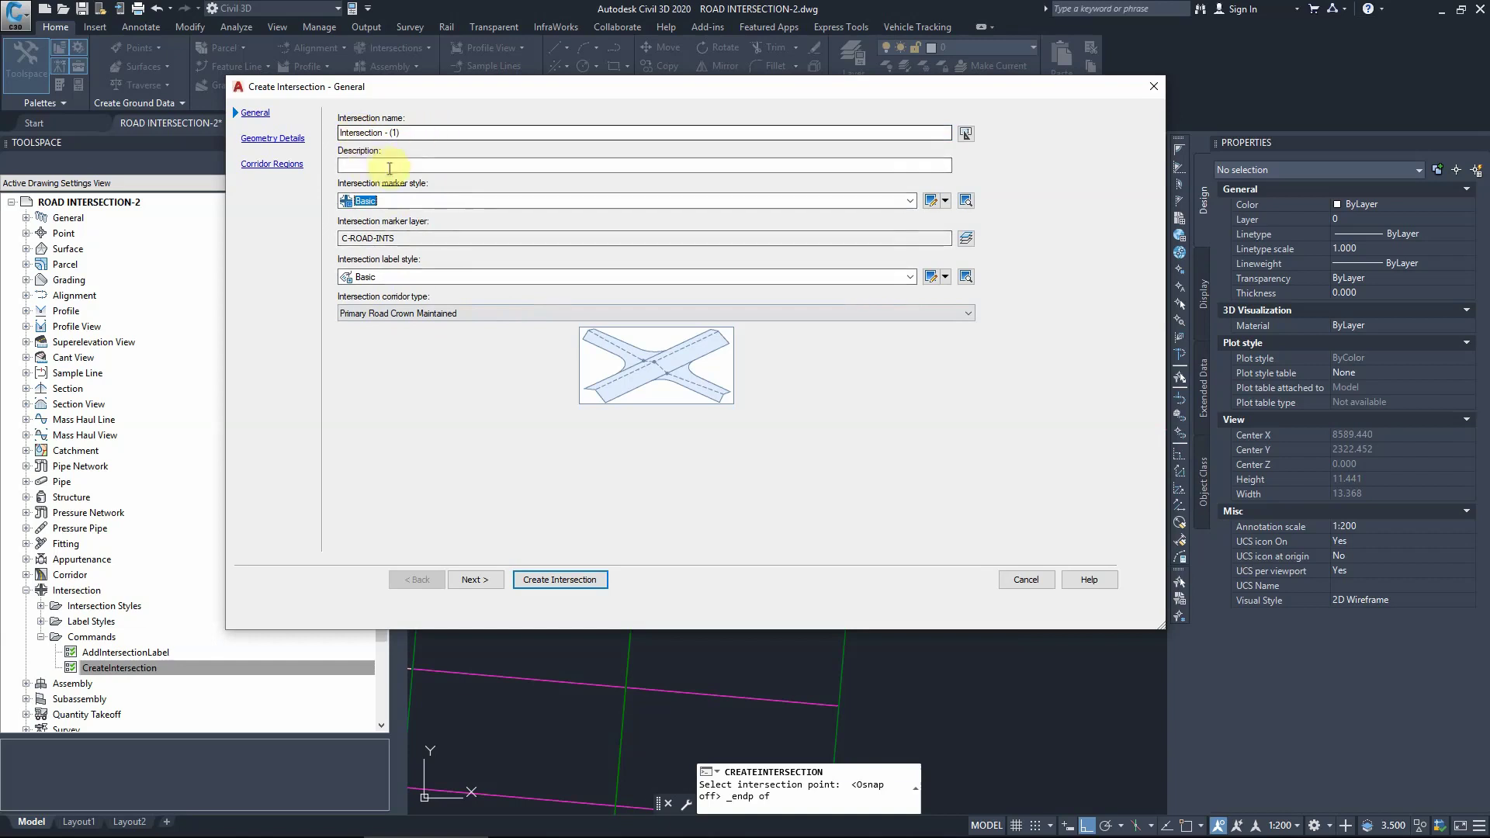
{"action": "left_click", "coordinate": [468, 579]}
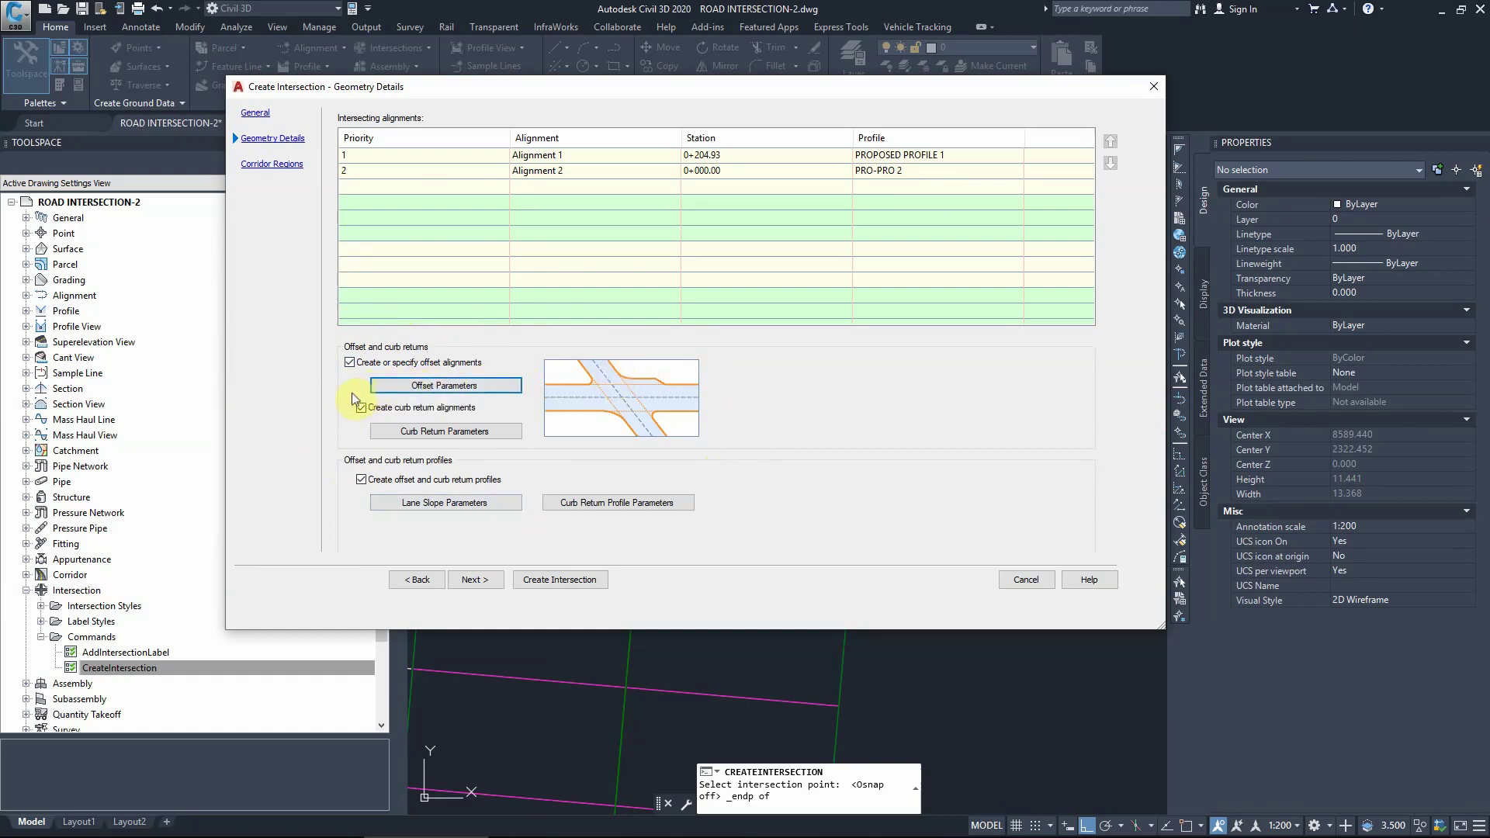
Set the primary road's left and right offset values to 3.6 m in the intersection offset parameters.
{"action": "left_click", "coordinate": [401, 387]}
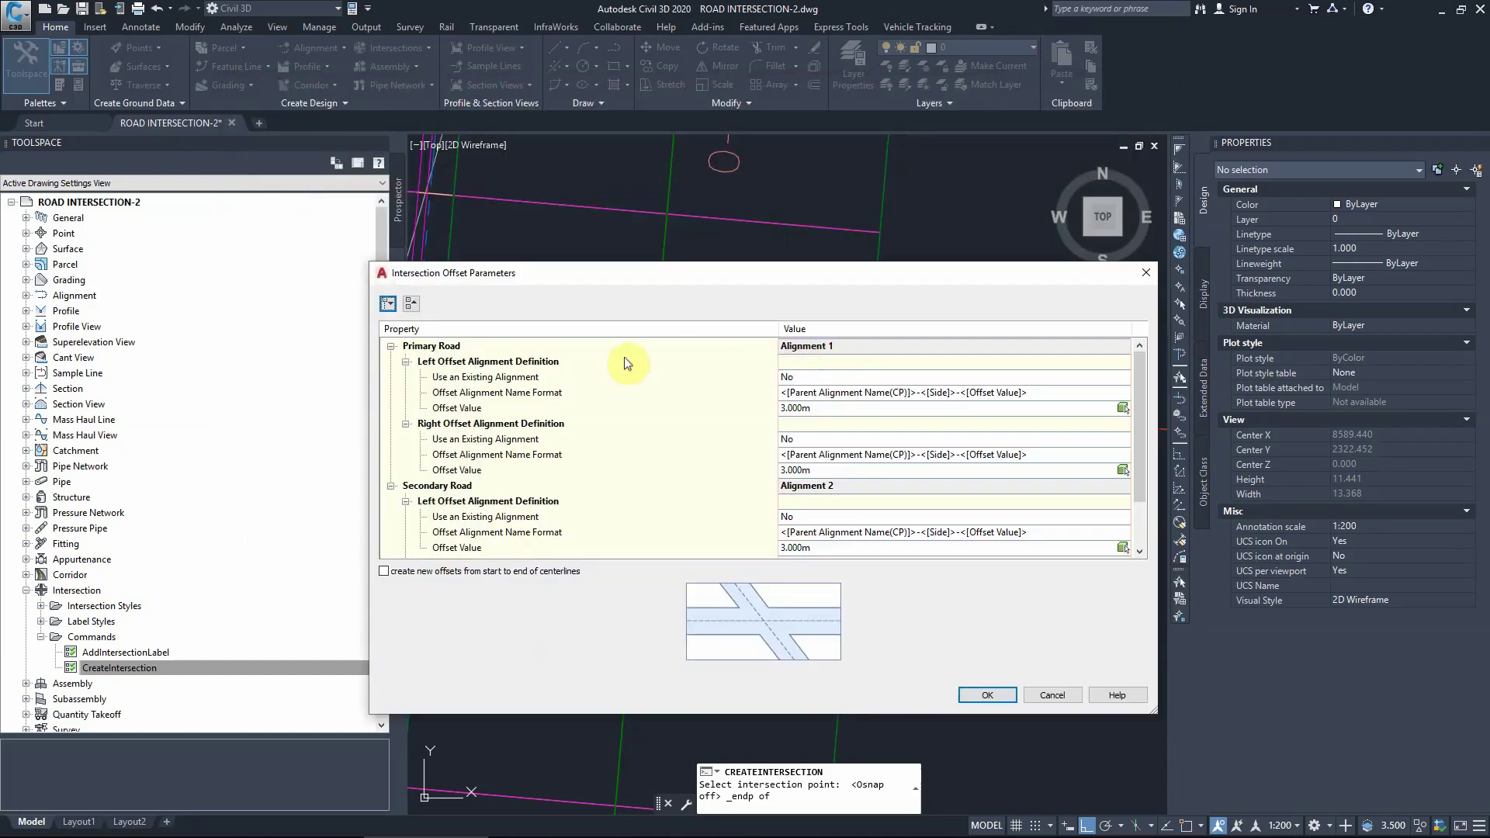
{"action": "left_click", "coordinate": [811, 407]}
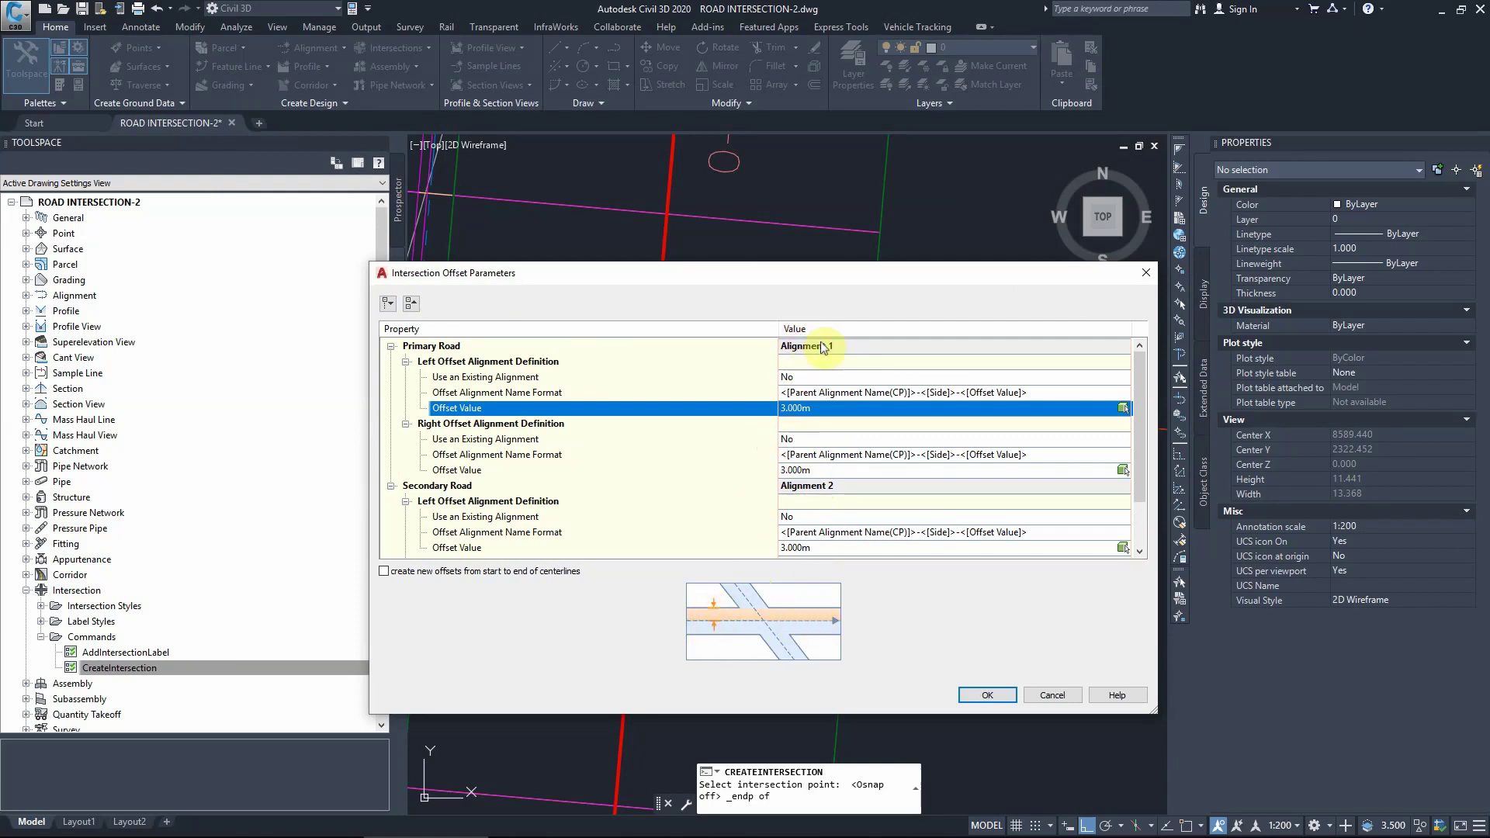
{"action": "left_click", "coordinate": [797, 409]}
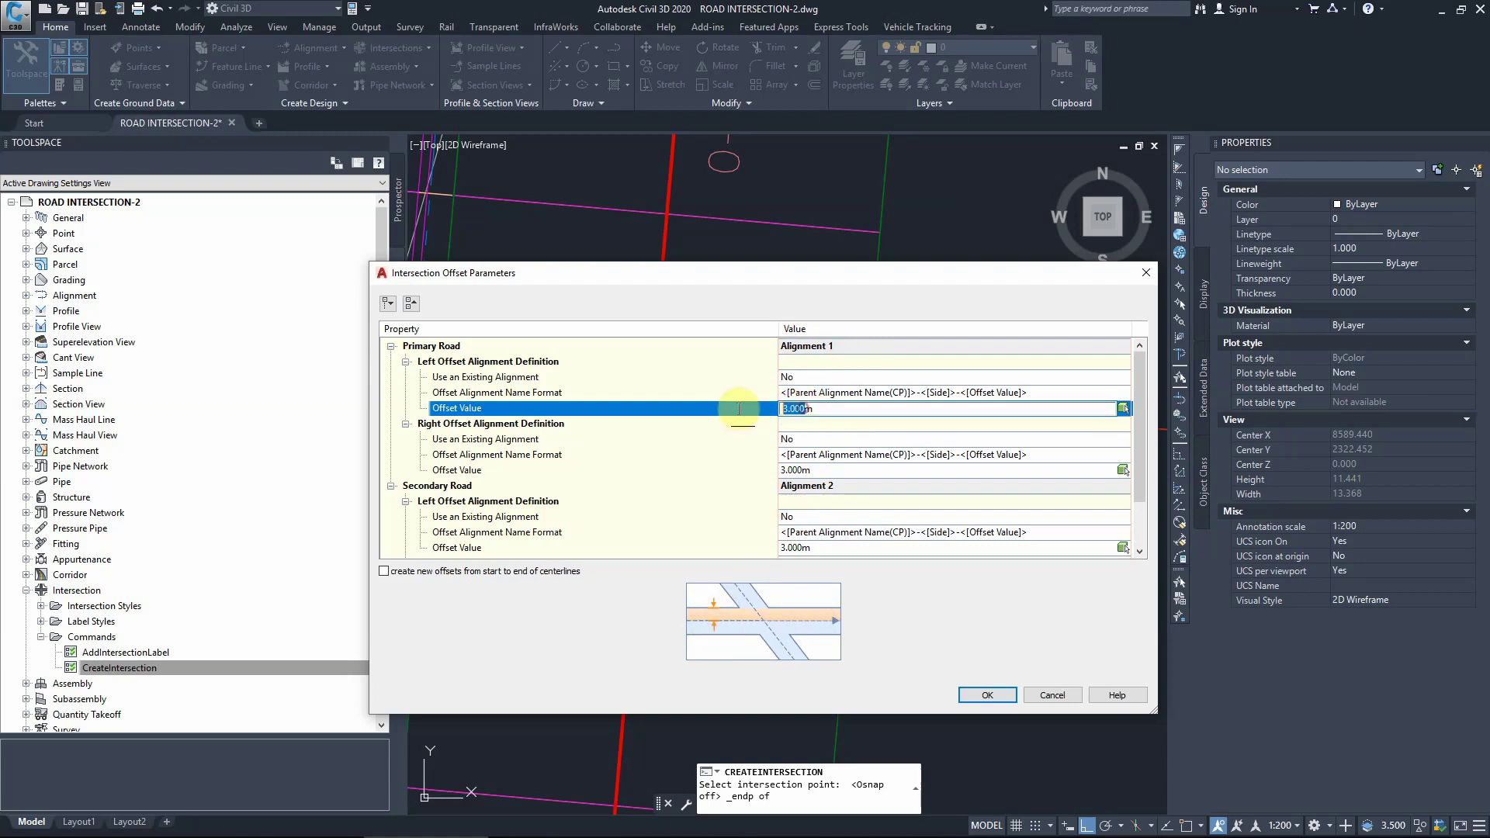
{"action": "double_click", "coordinate": [796, 408]}
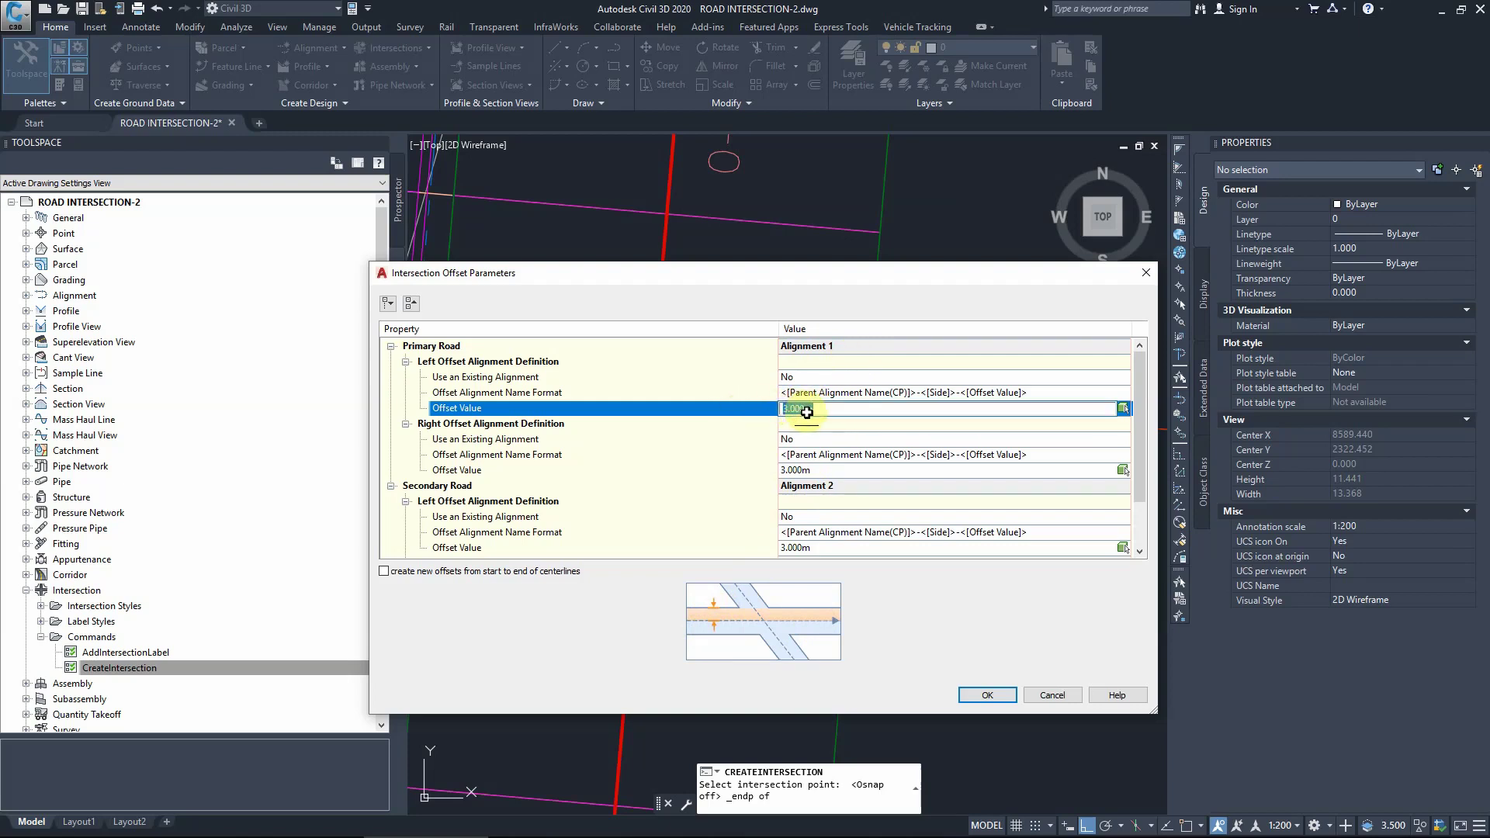
{"action": "left_click", "coordinate": [749, 415]}
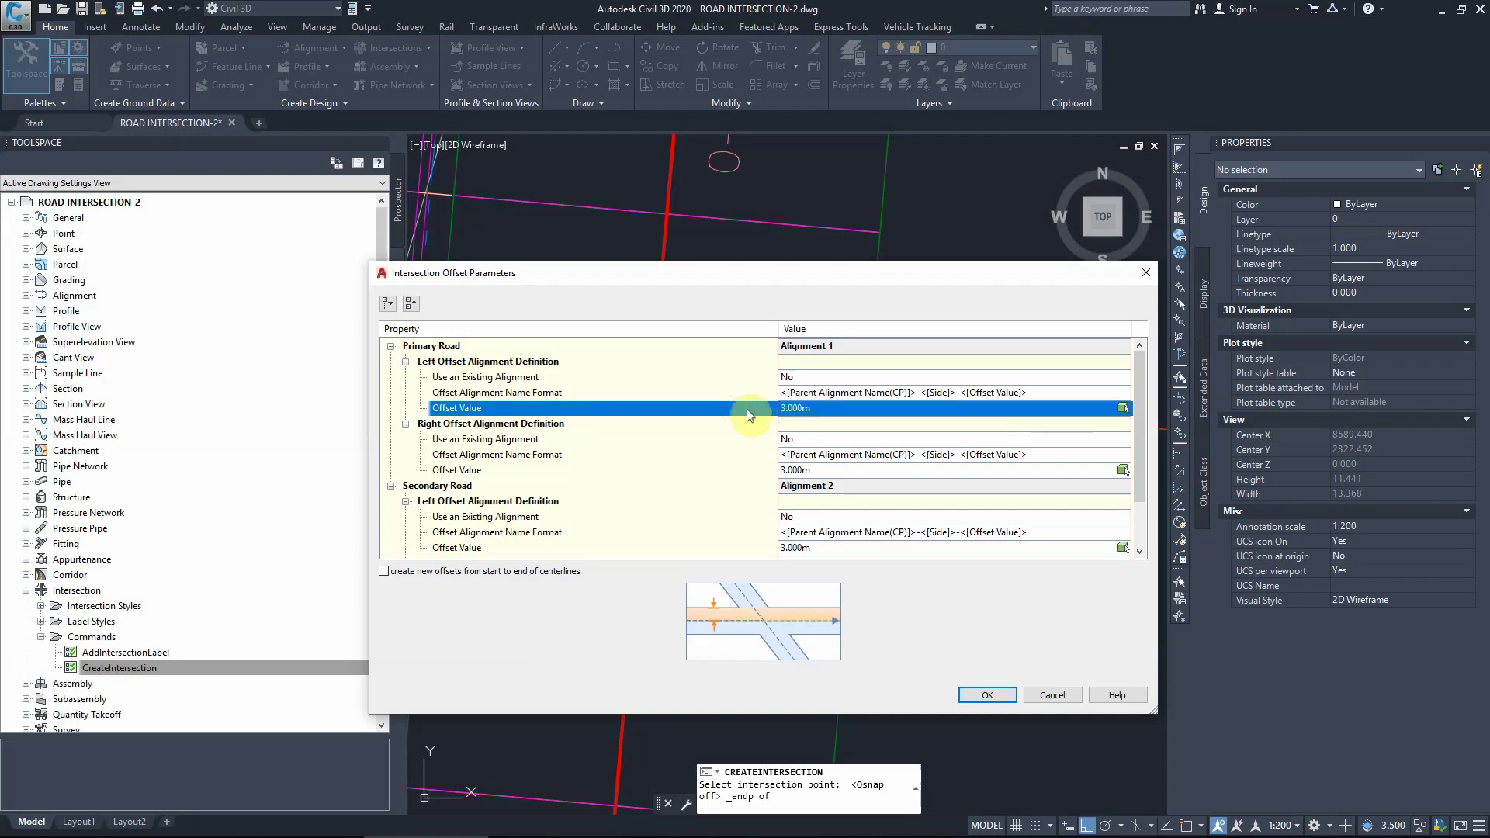
{"action": "left_click", "coordinate": [802, 413]}
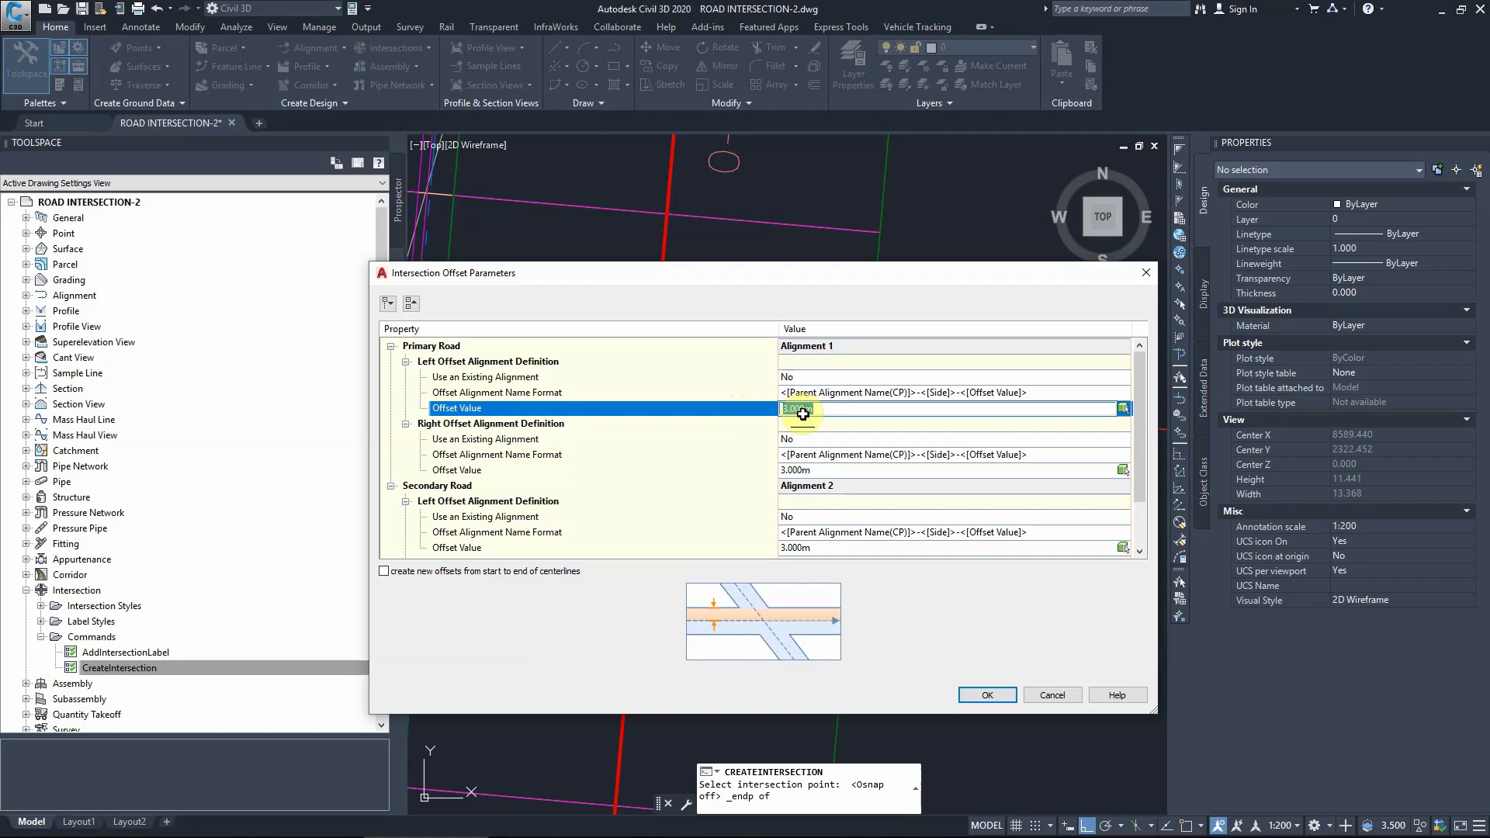
{"action": "left_click", "coordinate": [803, 471]}
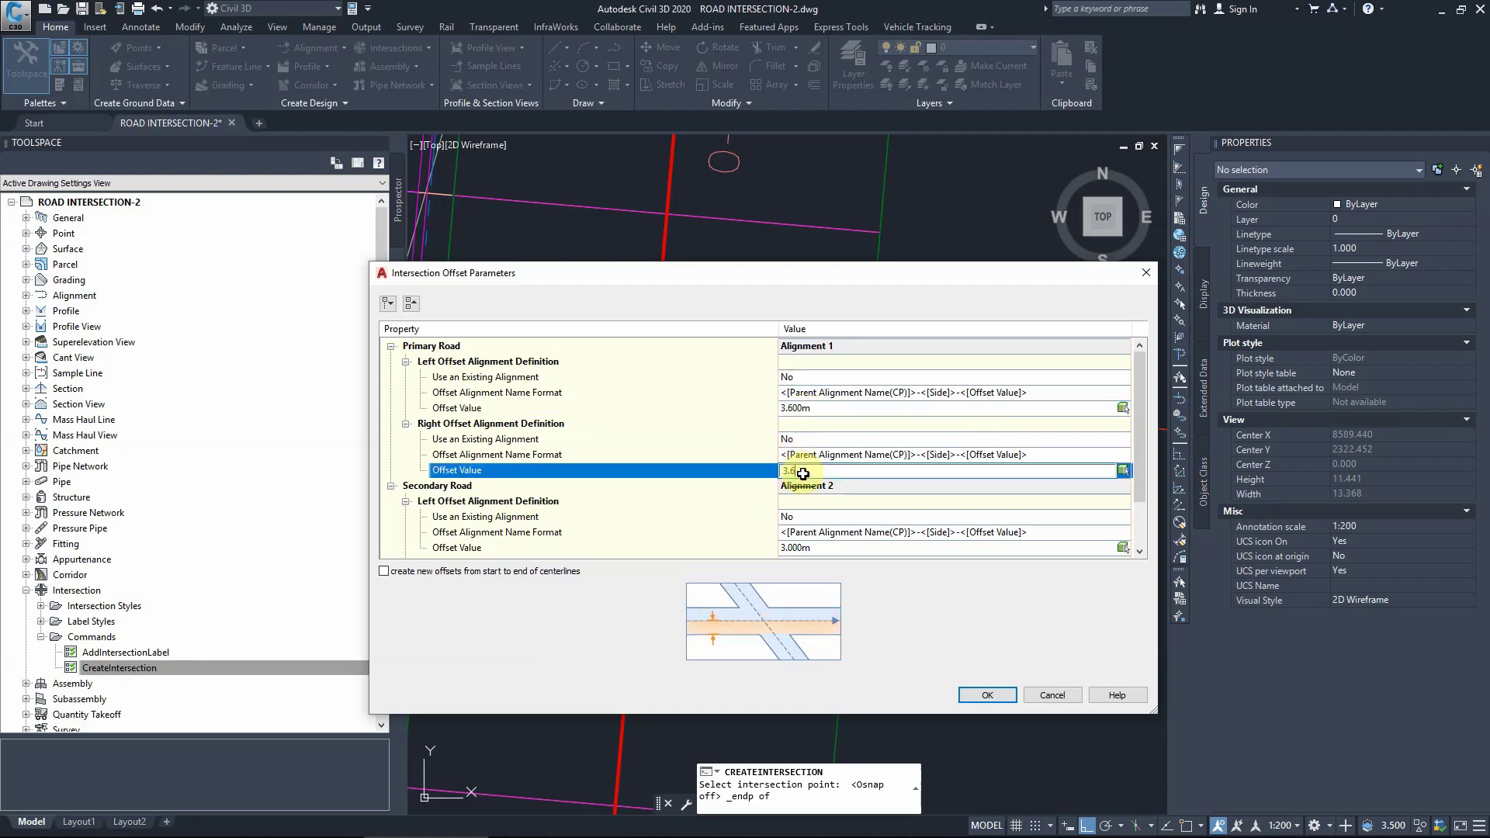
{"action": "type", "text": "3.6"}
{"action": "key", "text": "Return"}
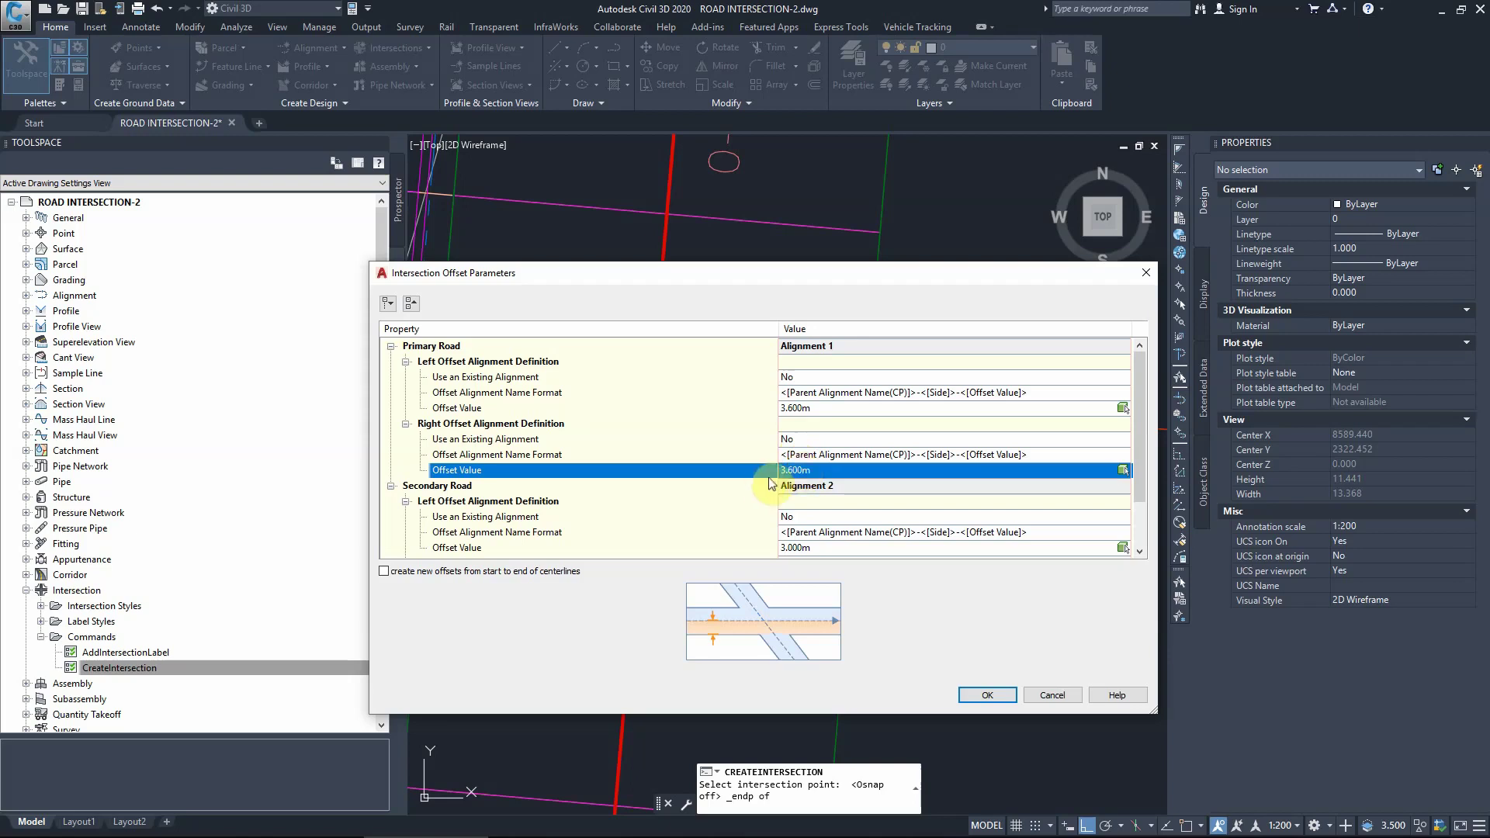
Set the secondary road's left and right offset values to 3.6 m and confirm the offset parameters.
{"action": "scroll", "coordinate": [792, 477], "scroll_direction": "down", "scroll_amount": 1}
{"action": "left_click", "coordinate": [799, 504]}
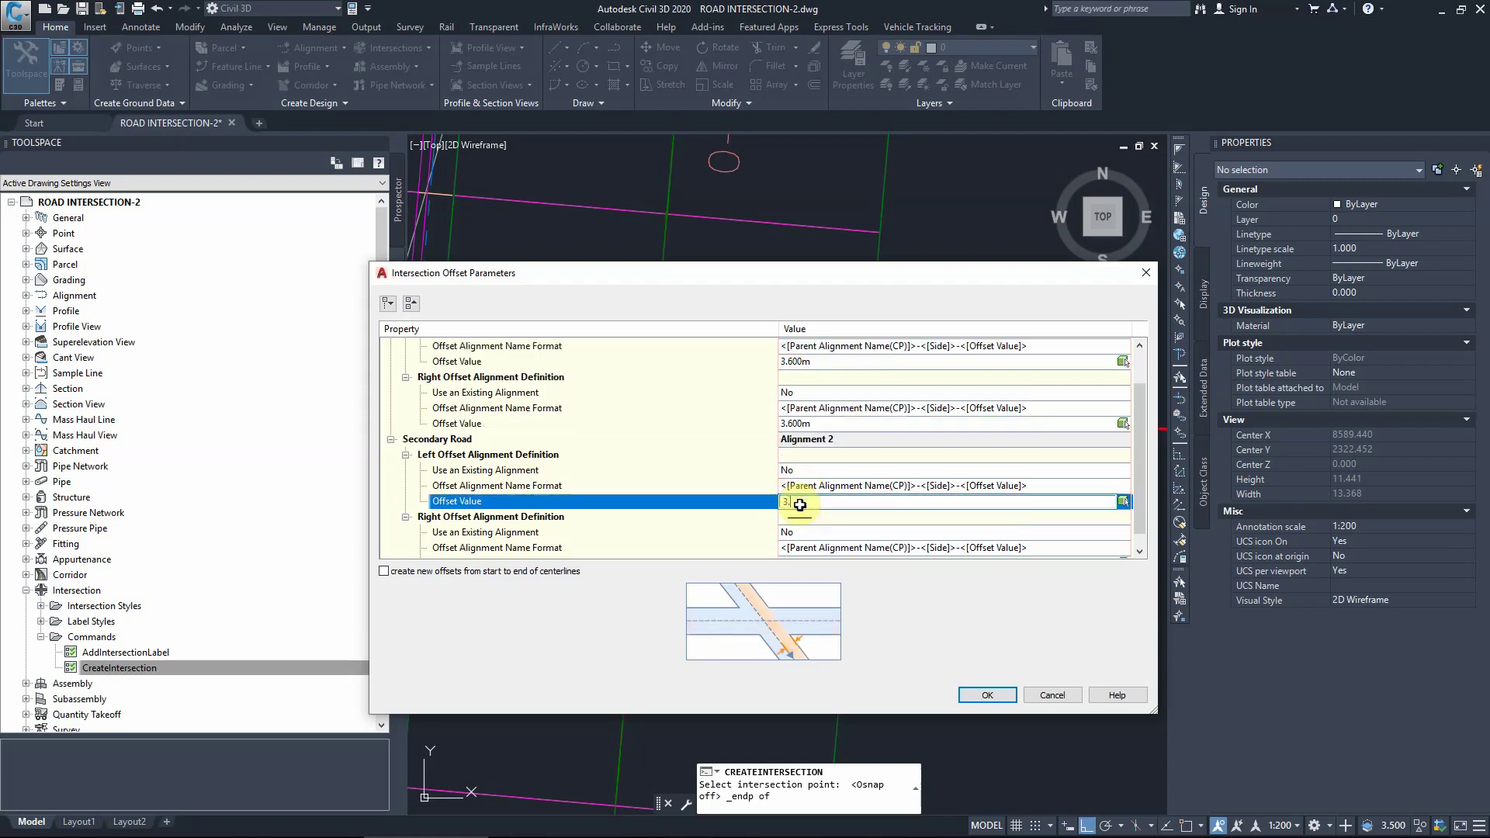
{"action": "key", "text": "Return"}
{"action": "scroll", "coordinate": [797, 512], "scroll_direction": "down", "scroll_amount": 1}
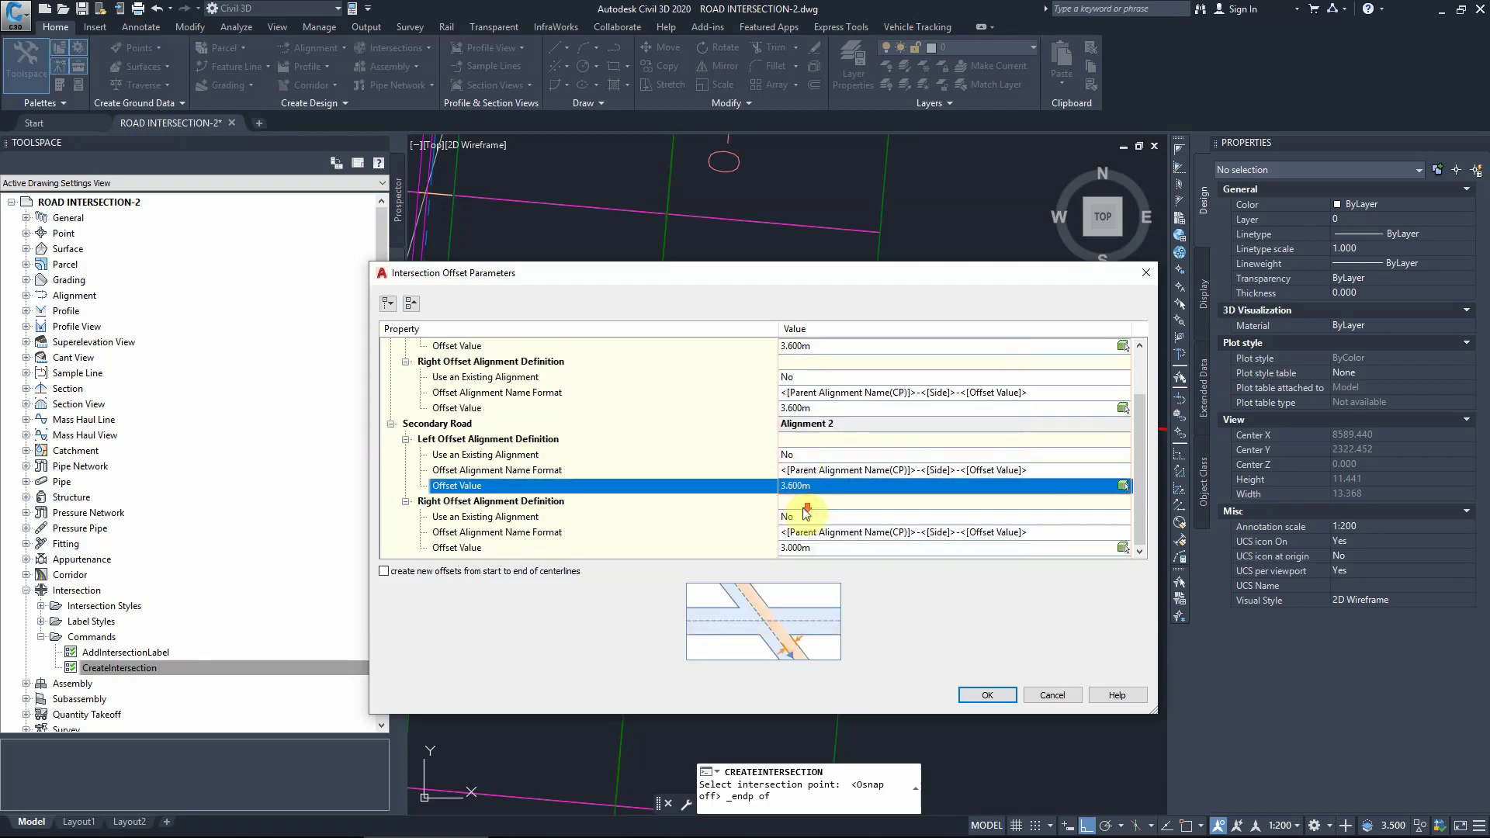
{"action": "left_click", "coordinate": [798, 549]}
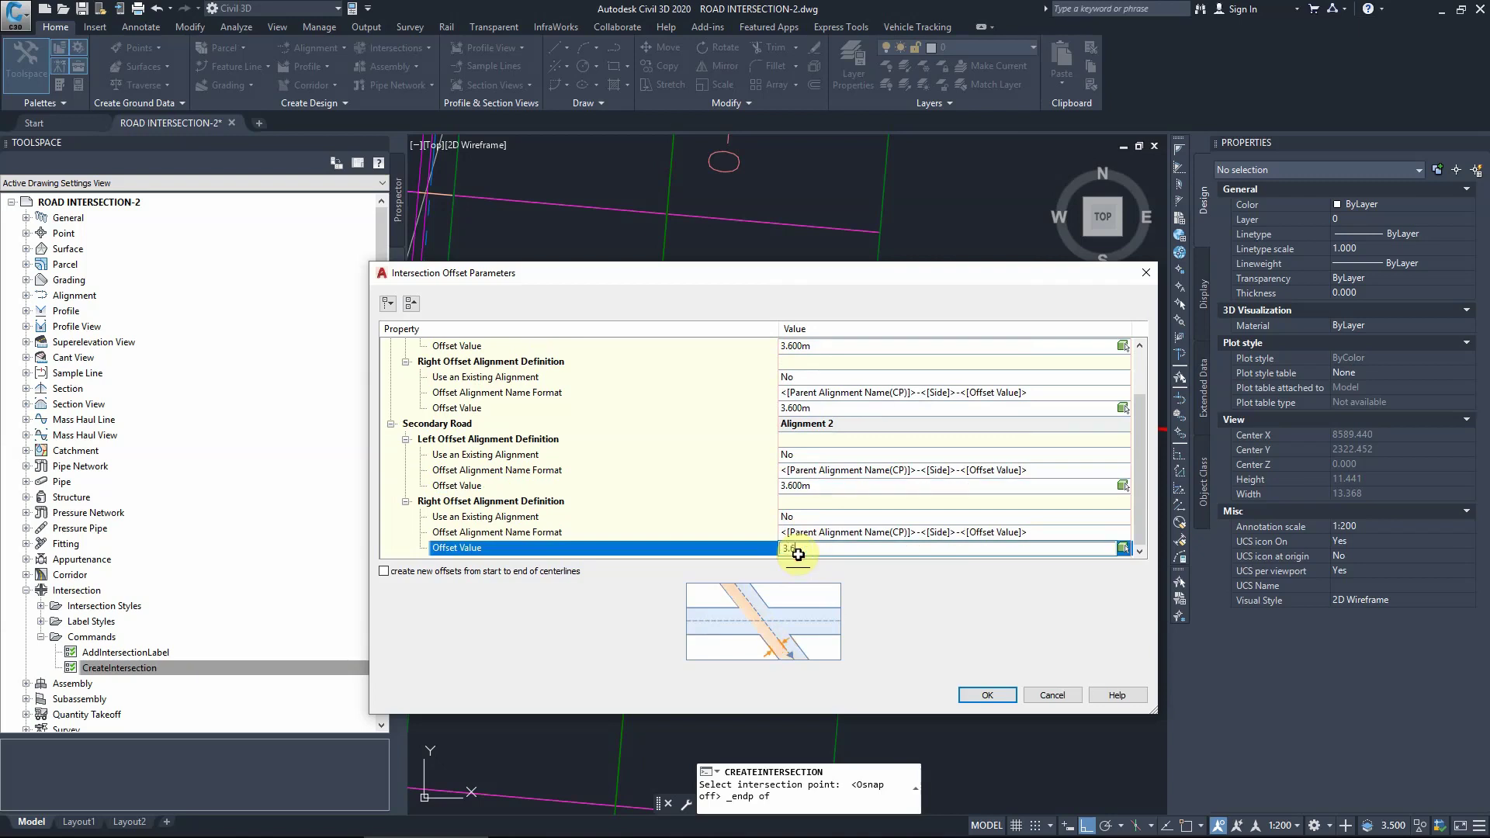
{"action": "left_click", "coordinate": [971, 700]}
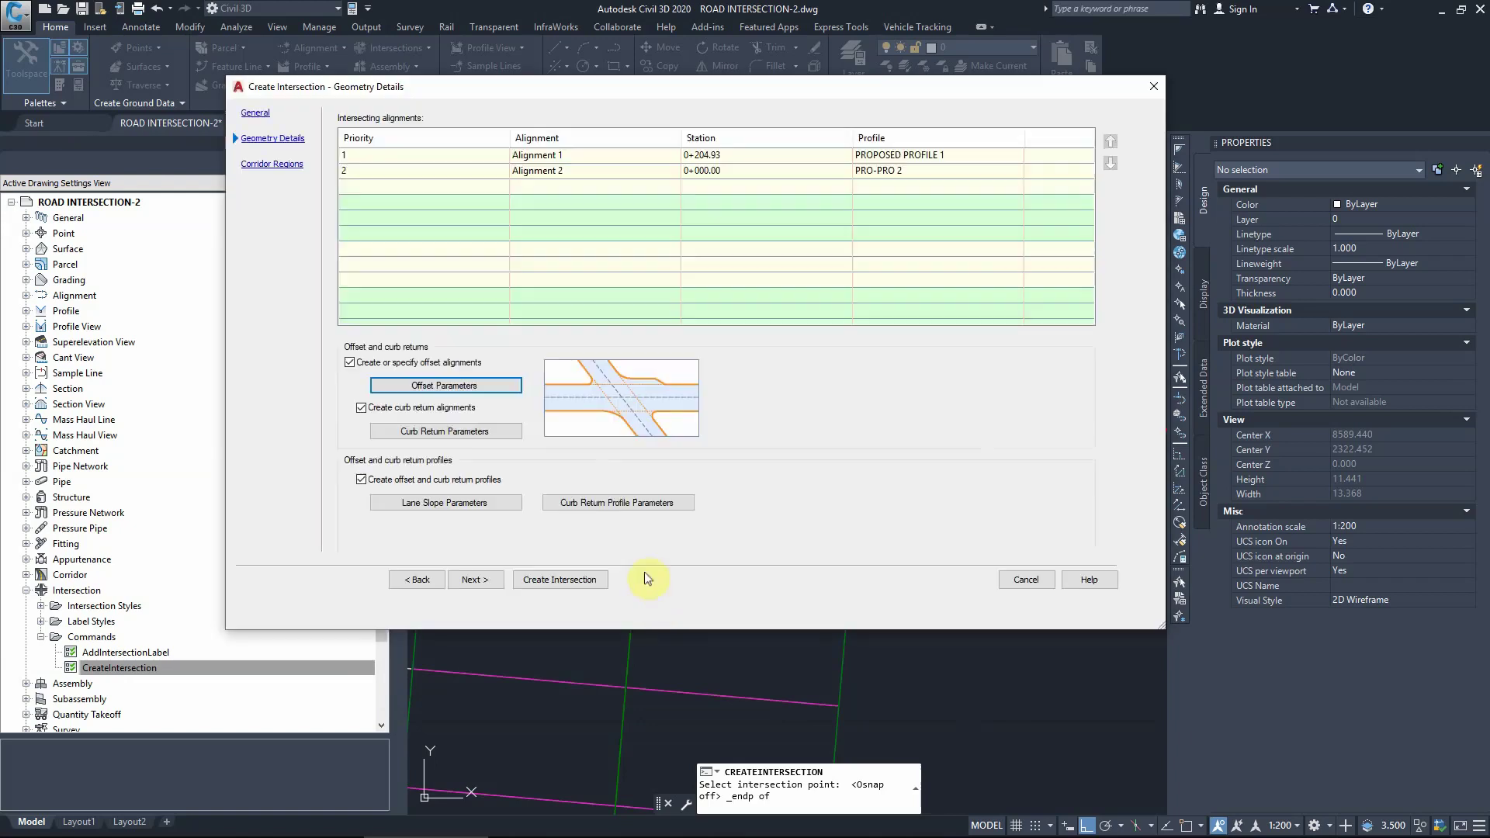
Open the curb return parameters and examine the NE quadrant curve, the junction and the one-sided assemblies in the drawing.
{"action": "left_click", "coordinate": [400, 434]}
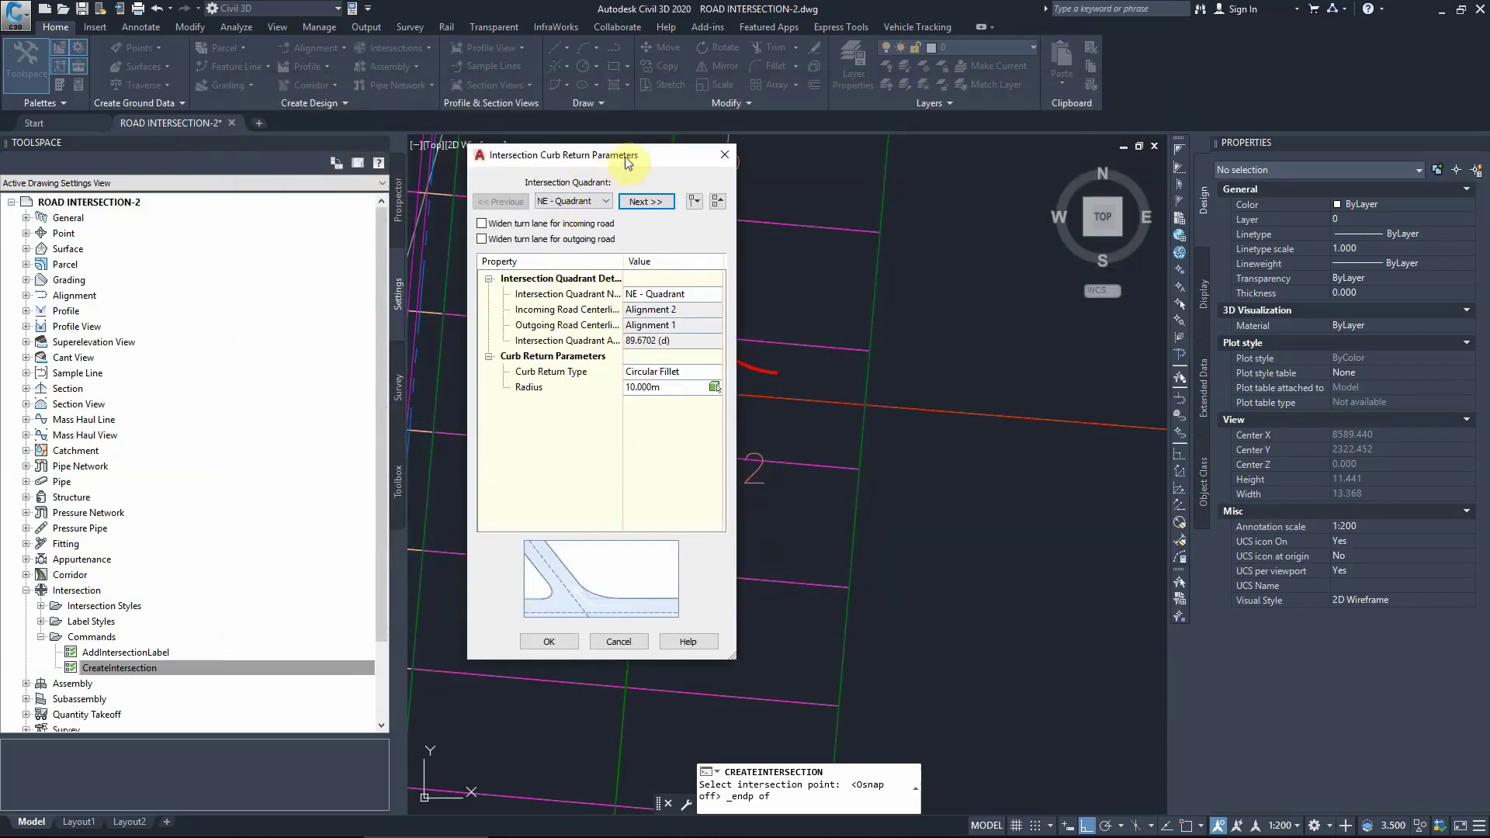
{"action": "left_click_drag", "start_coordinate": [627, 160], "coordinate": [1126, 152]}
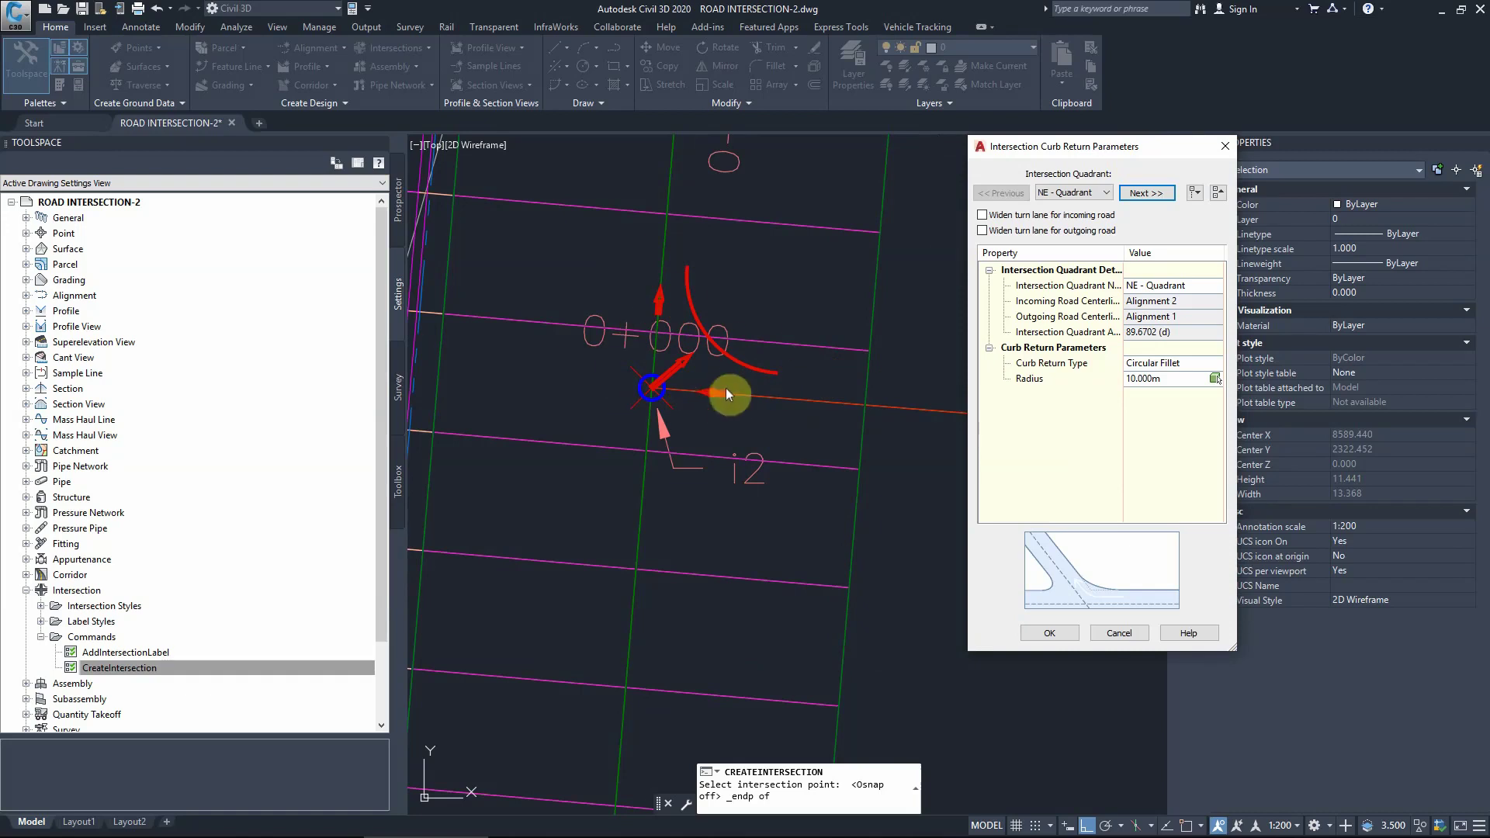
{"action": "left_click", "coordinate": [1213, 382]}
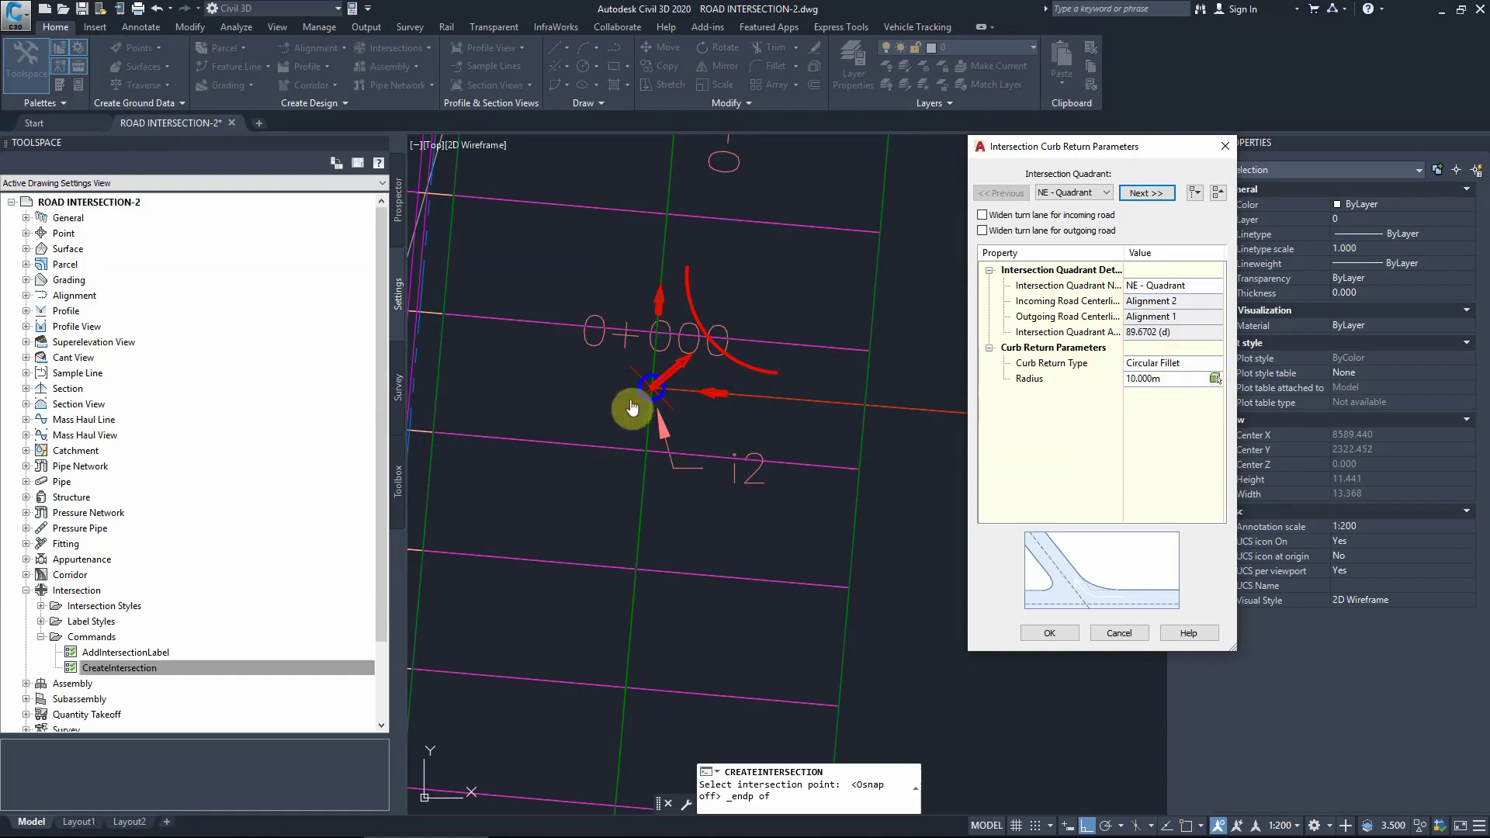
{"action": "scroll", "coordinate": [631, 405], "scroll_direction": "down", "scroll_amount": 3}
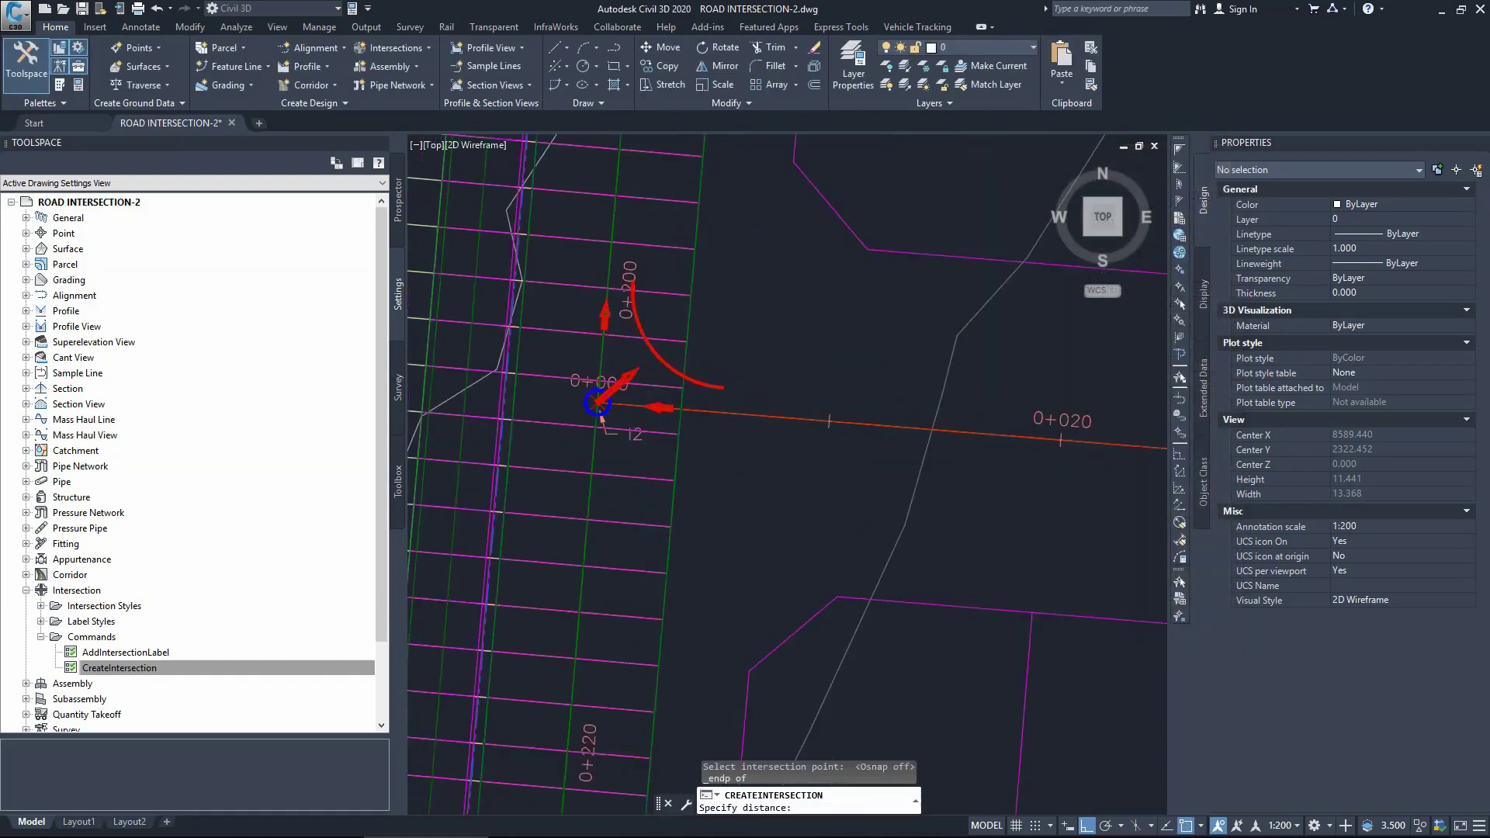
{"action": "scroll", "coordinate": [618, 369], "scroll_direction": "up", "scroll_amount": 2}
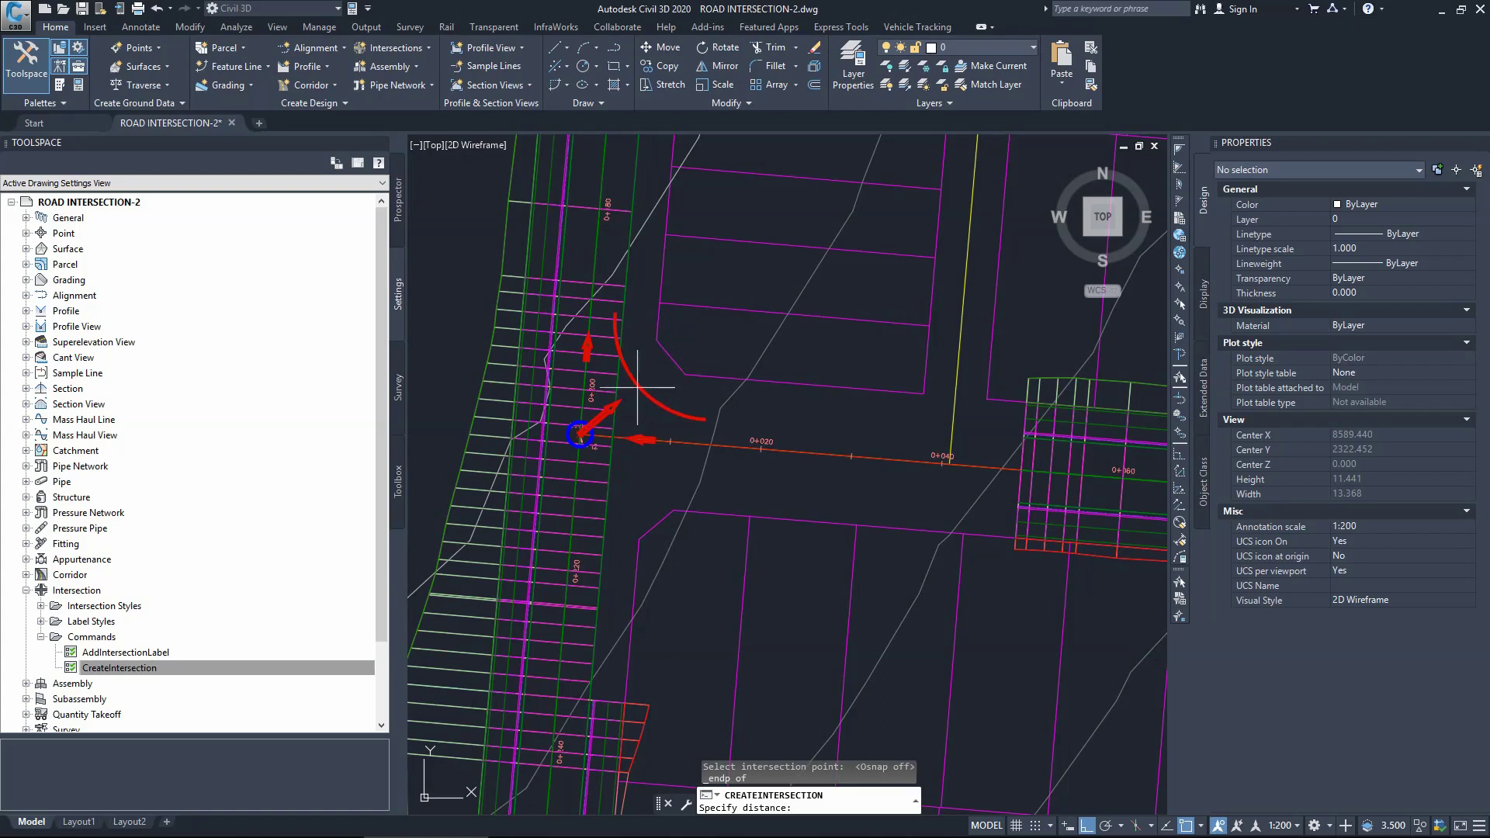
{"action": "scroll", "coordinate": [544, 437], "scroll_direction": "down", "scroll_amount": 5}
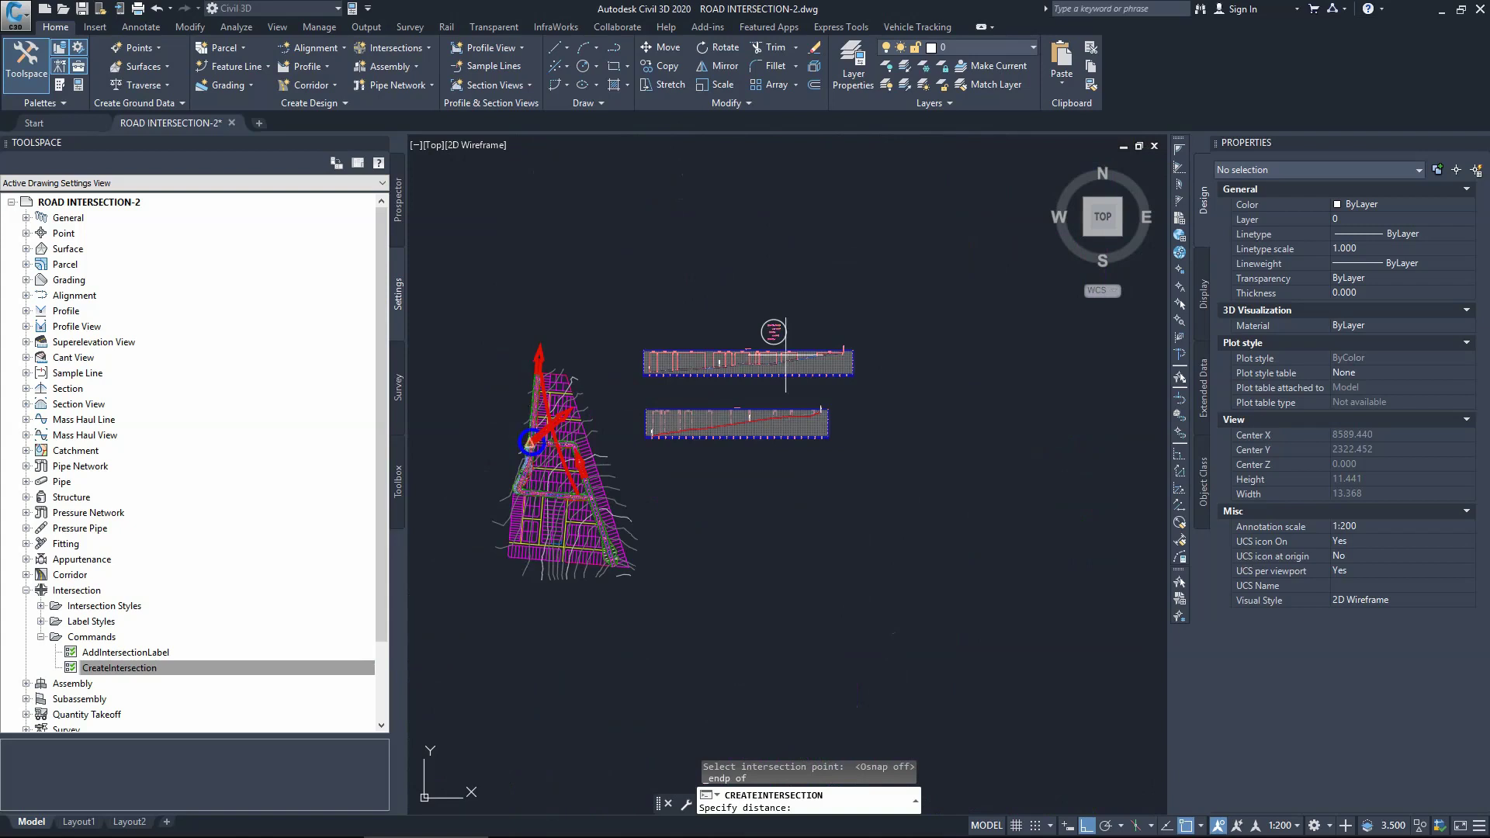
{"action": "scroll", "coordinate": [773, 332], "scroll_direction": "up", "scroll_amount": 10}
{"action": "scroll", "coordinate": [710, 340], "scroll_direction": "up", "scroll_amount": 3}
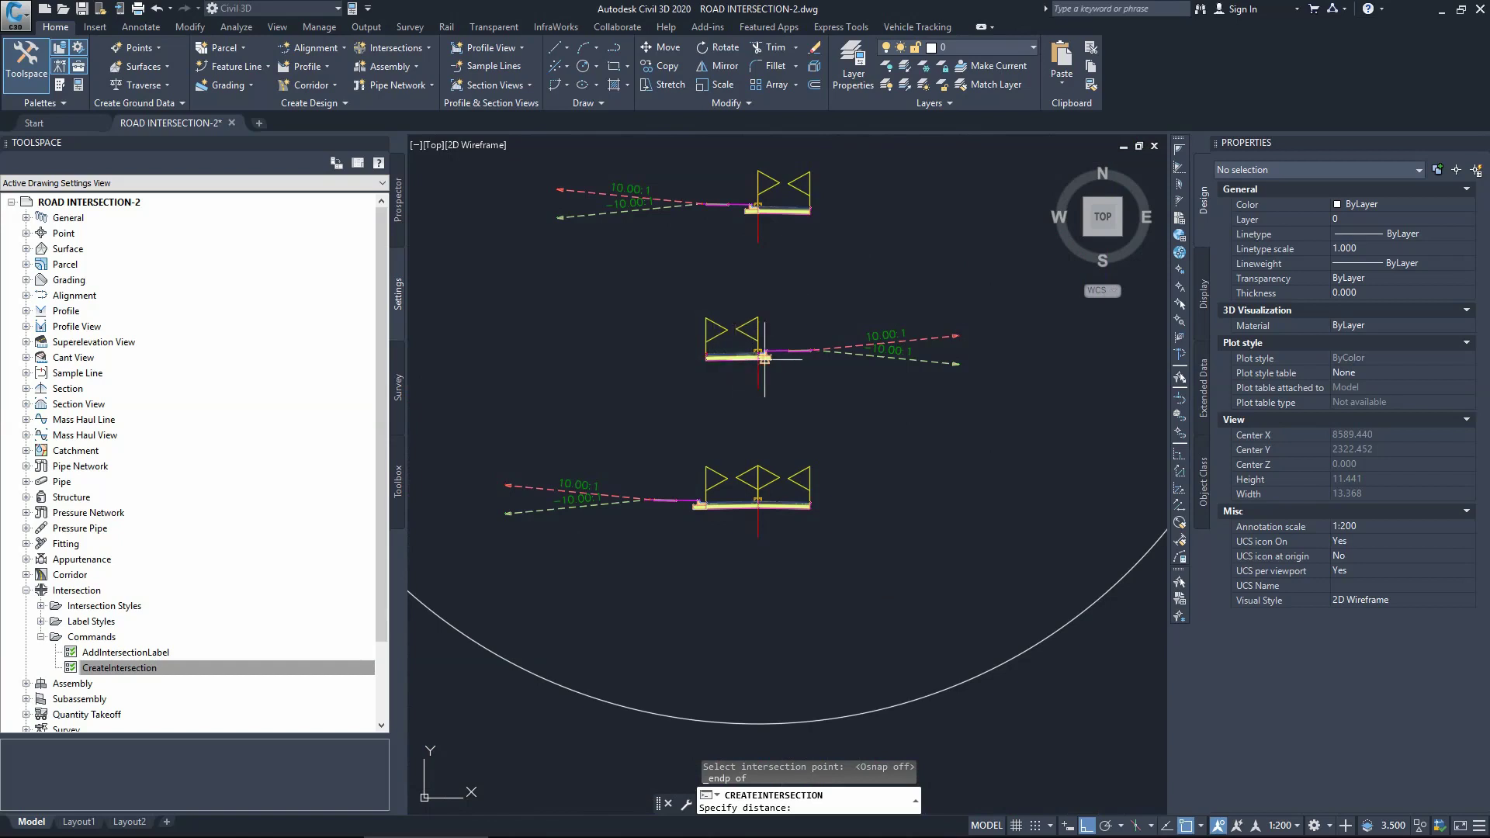
{"action": "scroll", "coordinate": [865, 353], "scroll_direction": "down", "scroll_amount": 5}
{"action": "scroll", "coordinate": [661, 402], "scroll_direction": "up", "scroll_amount": 5}
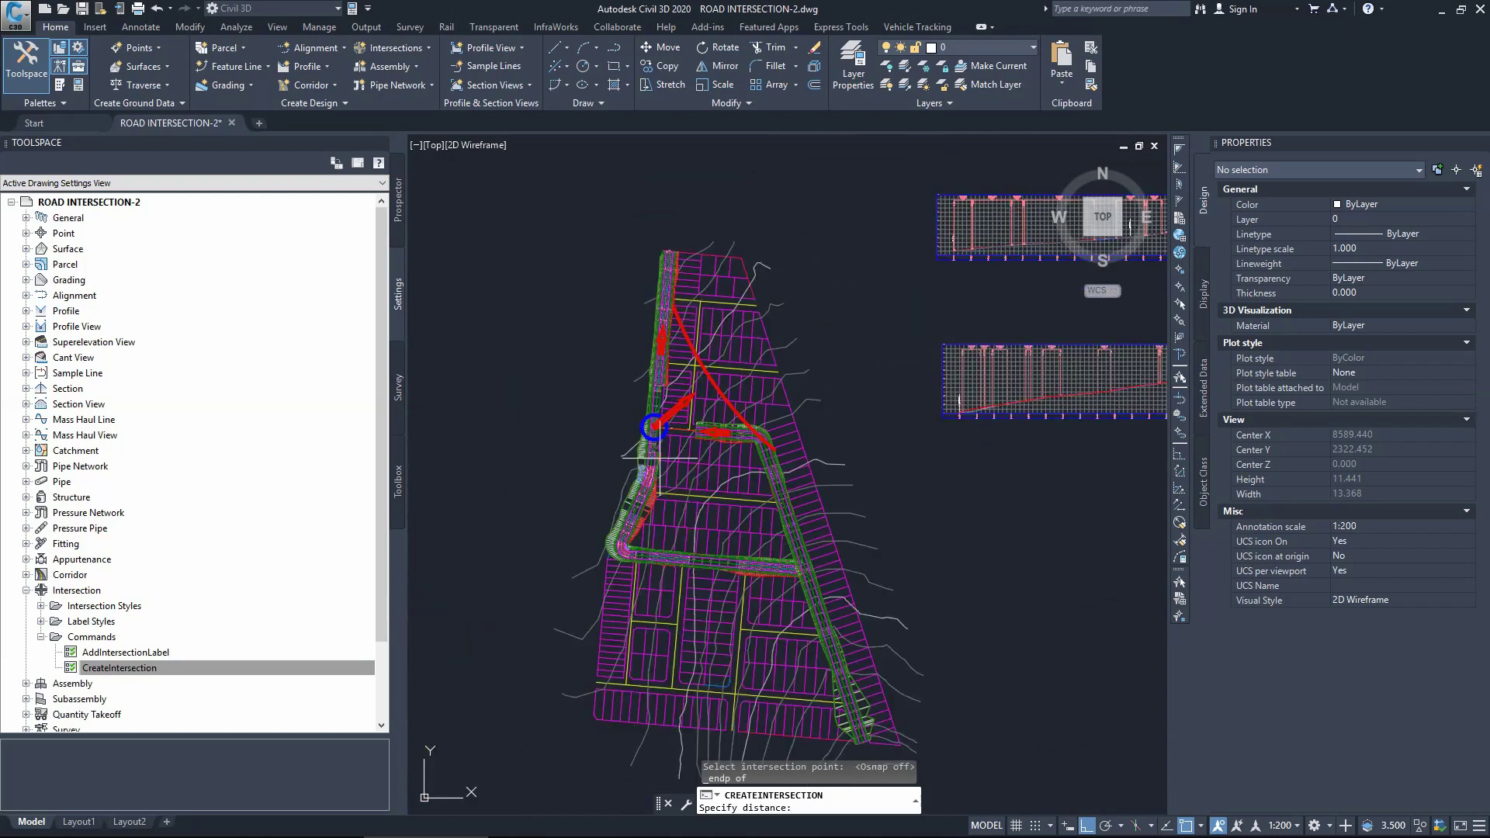
{"action": "scroll", "coordinate": [657, 423], "scroll_direction": "up", "scroll_amount": 5}
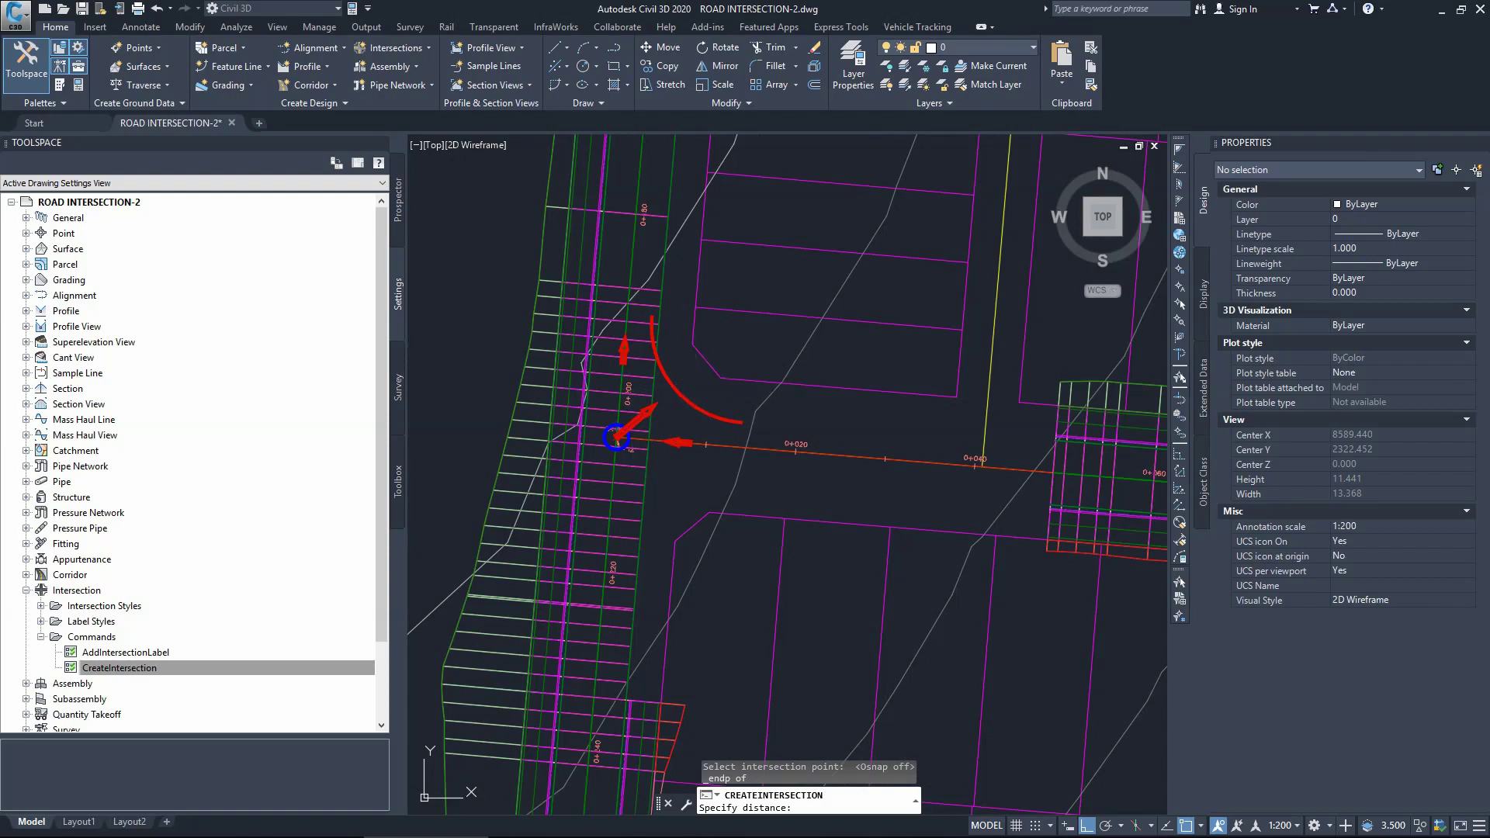
{"action": "key", "text": "Escape"}
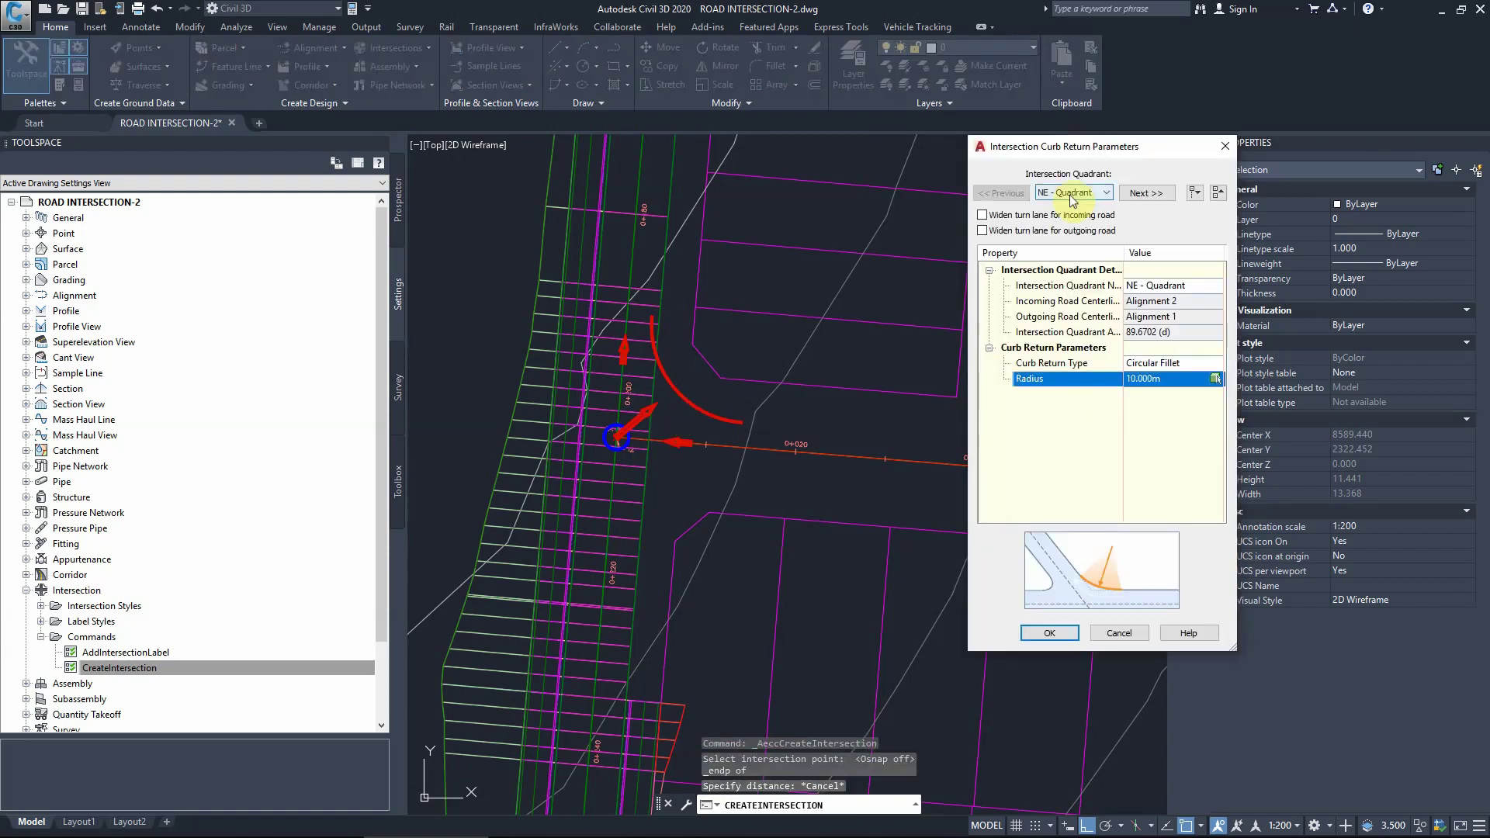
Set the curb return radius to 12 m for both the NE and SE quadrants and confirm the parameters.
{"action": "left_click", "coordinate": [733, 425]}
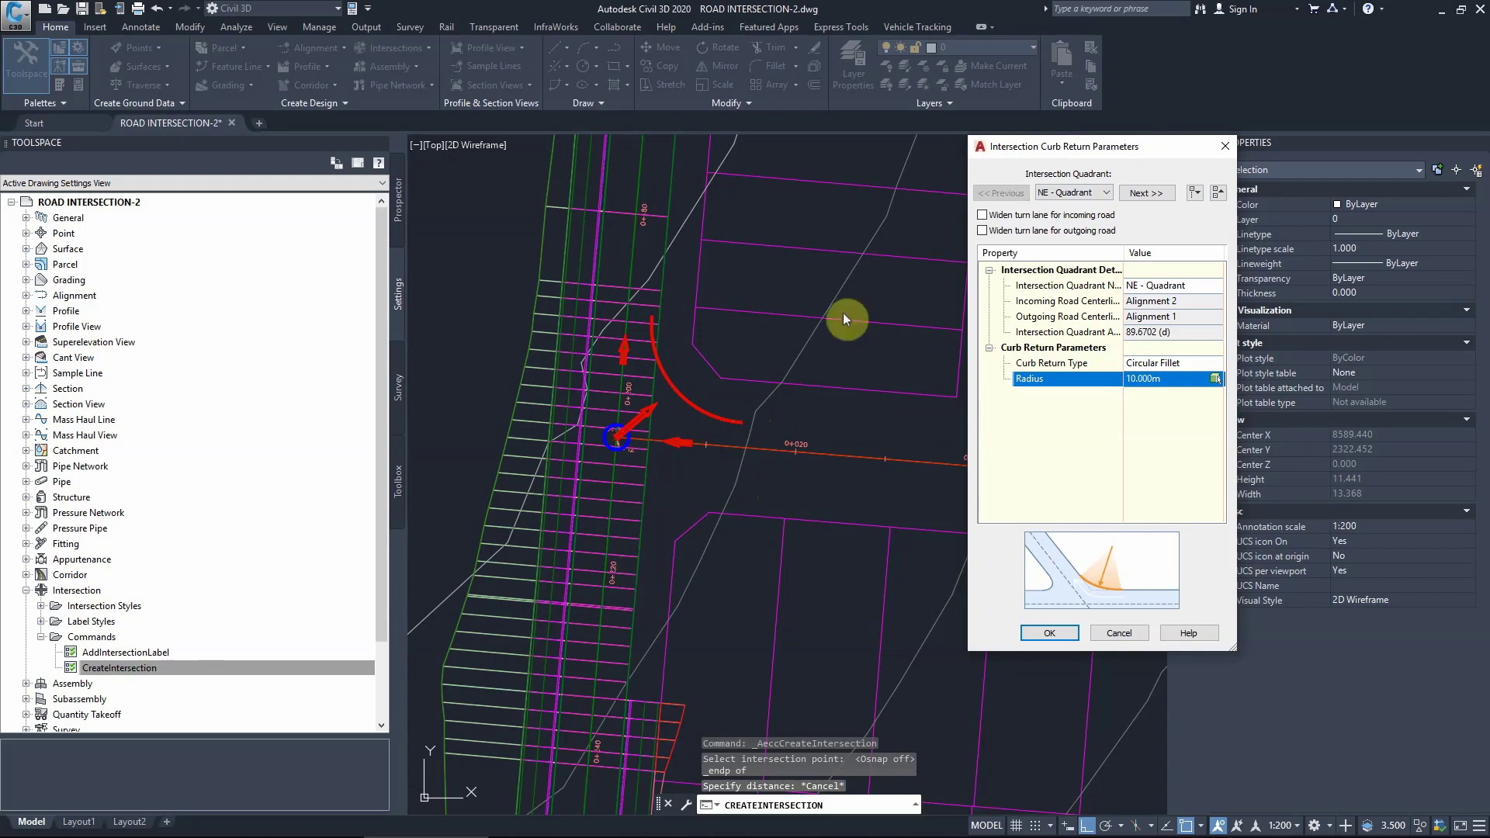
{"action": "left_click_drag", "start_coordinate": [1091, 146], "coordinate": [1342, 160]}
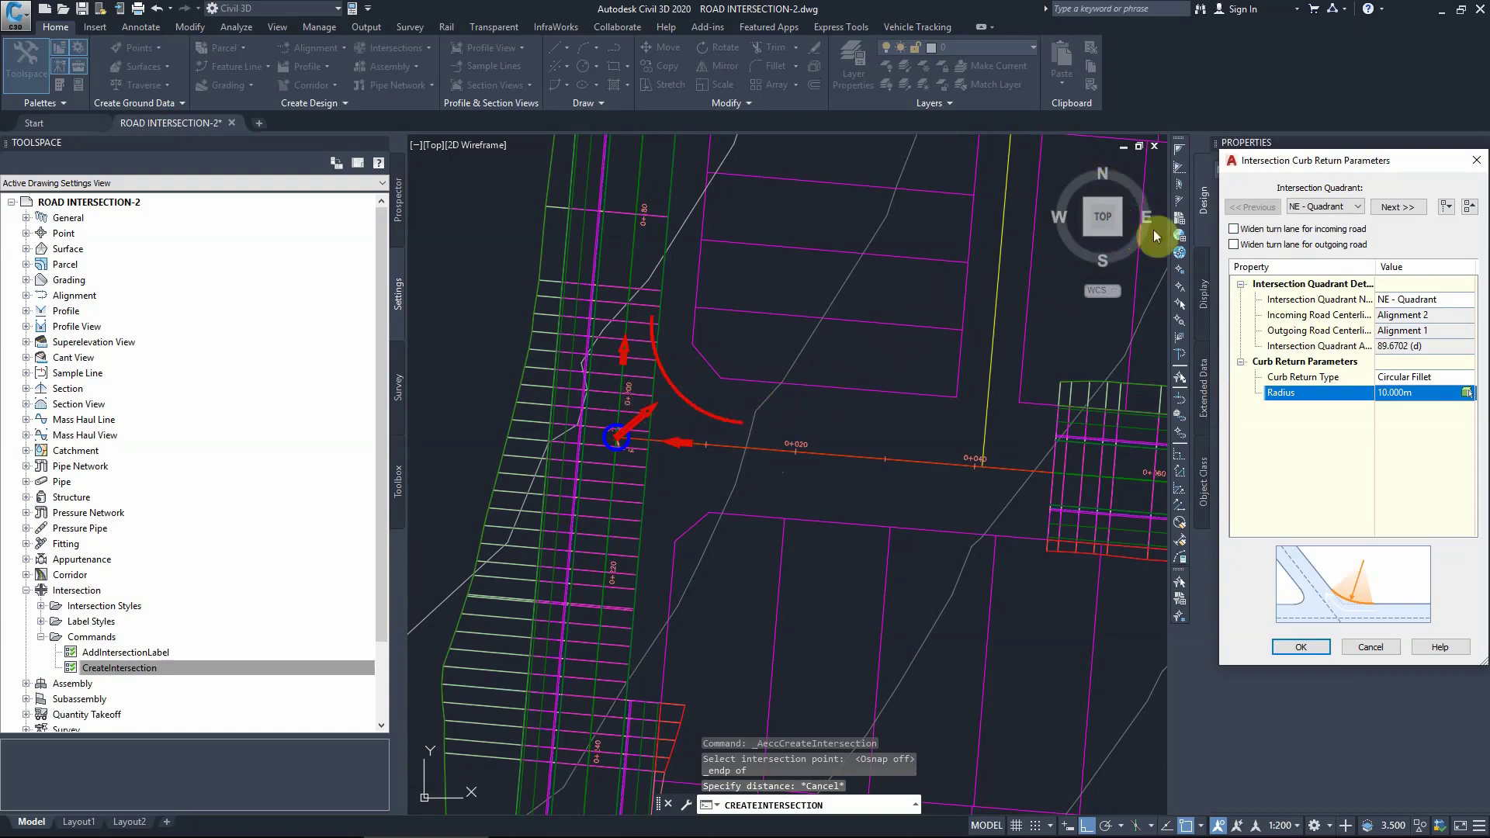
{"action": "left_click_drag", "start_coordinate": [1269, 174], "coordinate": [736, 211]}
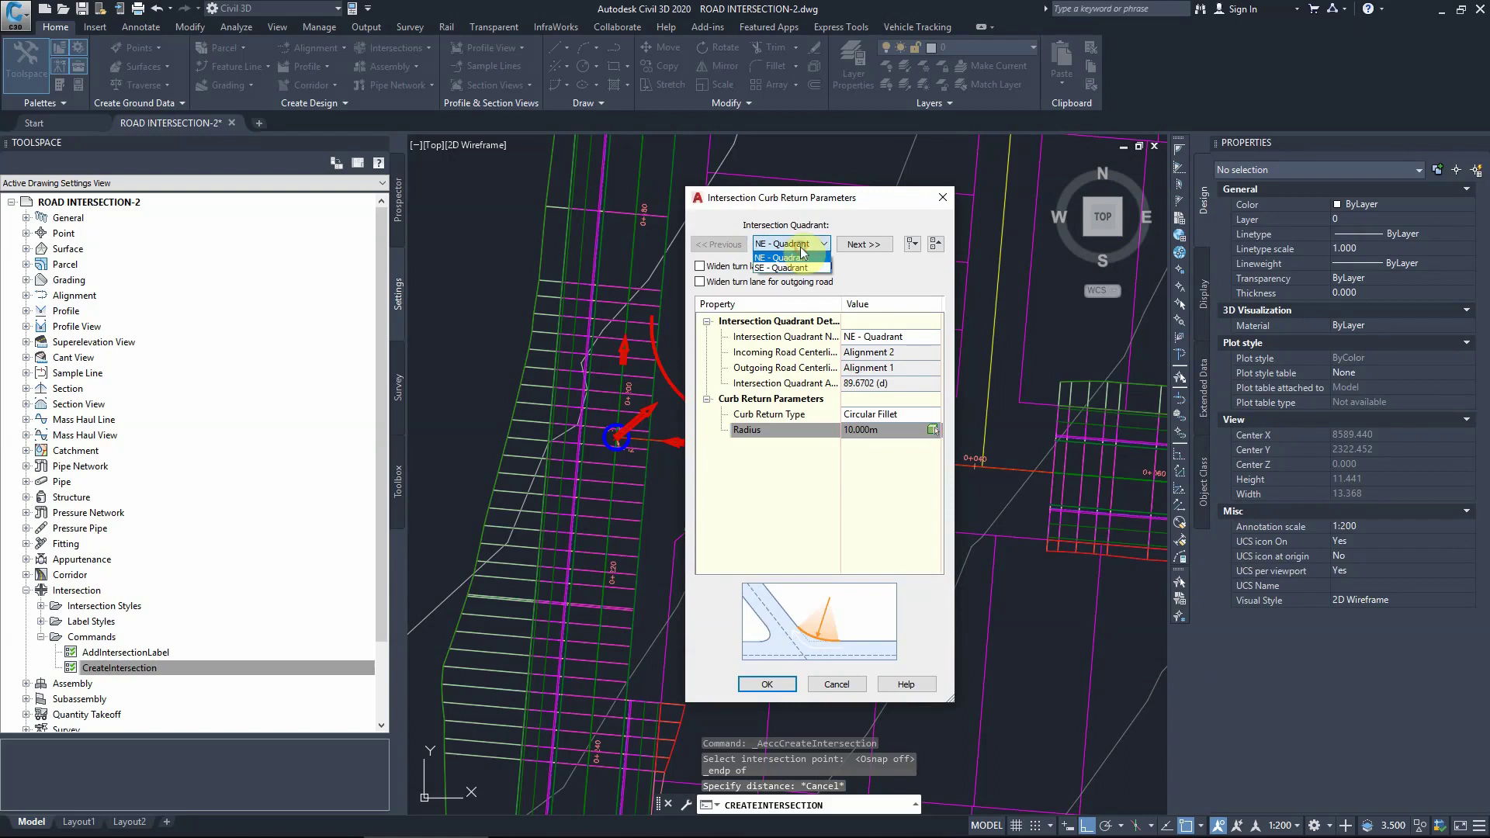
{"action": "left_click", "coordinate": [863, 430]}
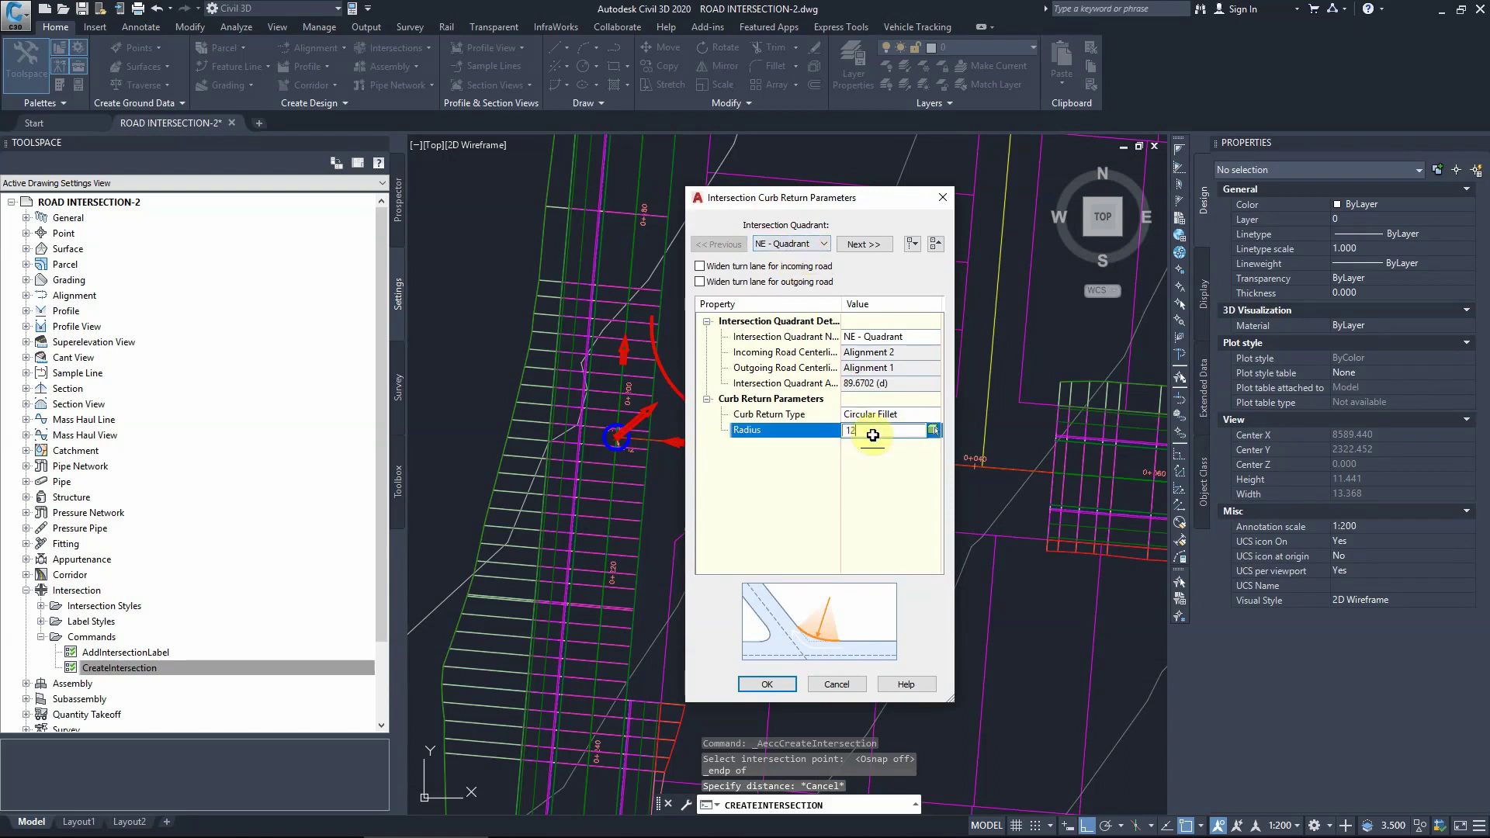
{"action": "left_click", "coordinate": [864, 244]}
{"action": "left_click", "coordinate": [863, 435]}
{"action": "type", "text": "12"}
{"action": "left_click", "coordinate": [763, 681]}
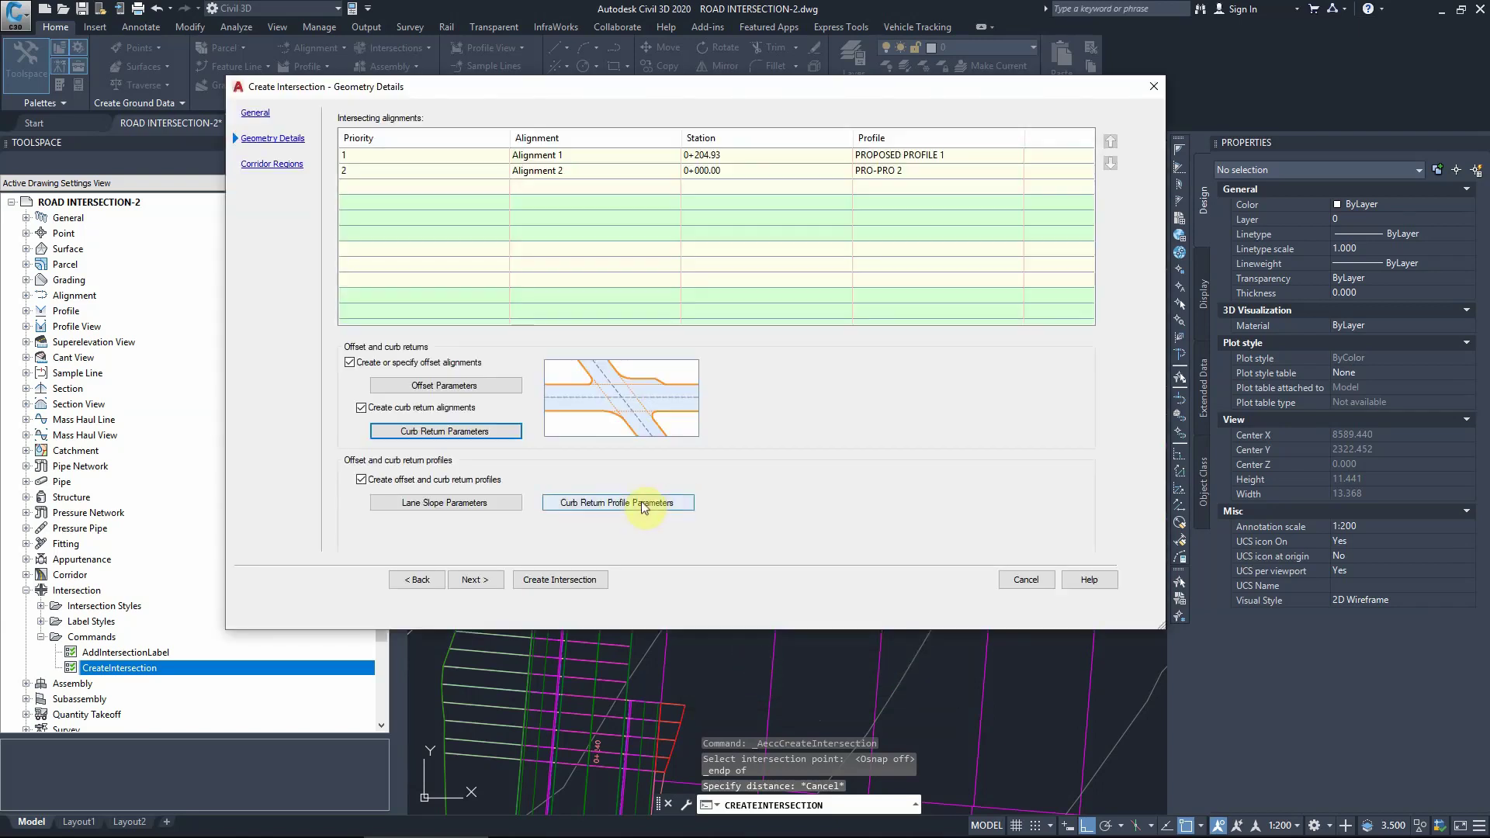
Reopen the curb return parameters, review the SE quadrant's curb return against the drawing, and close them.
{"action": "left_click", "coordinate": [471, 431]}
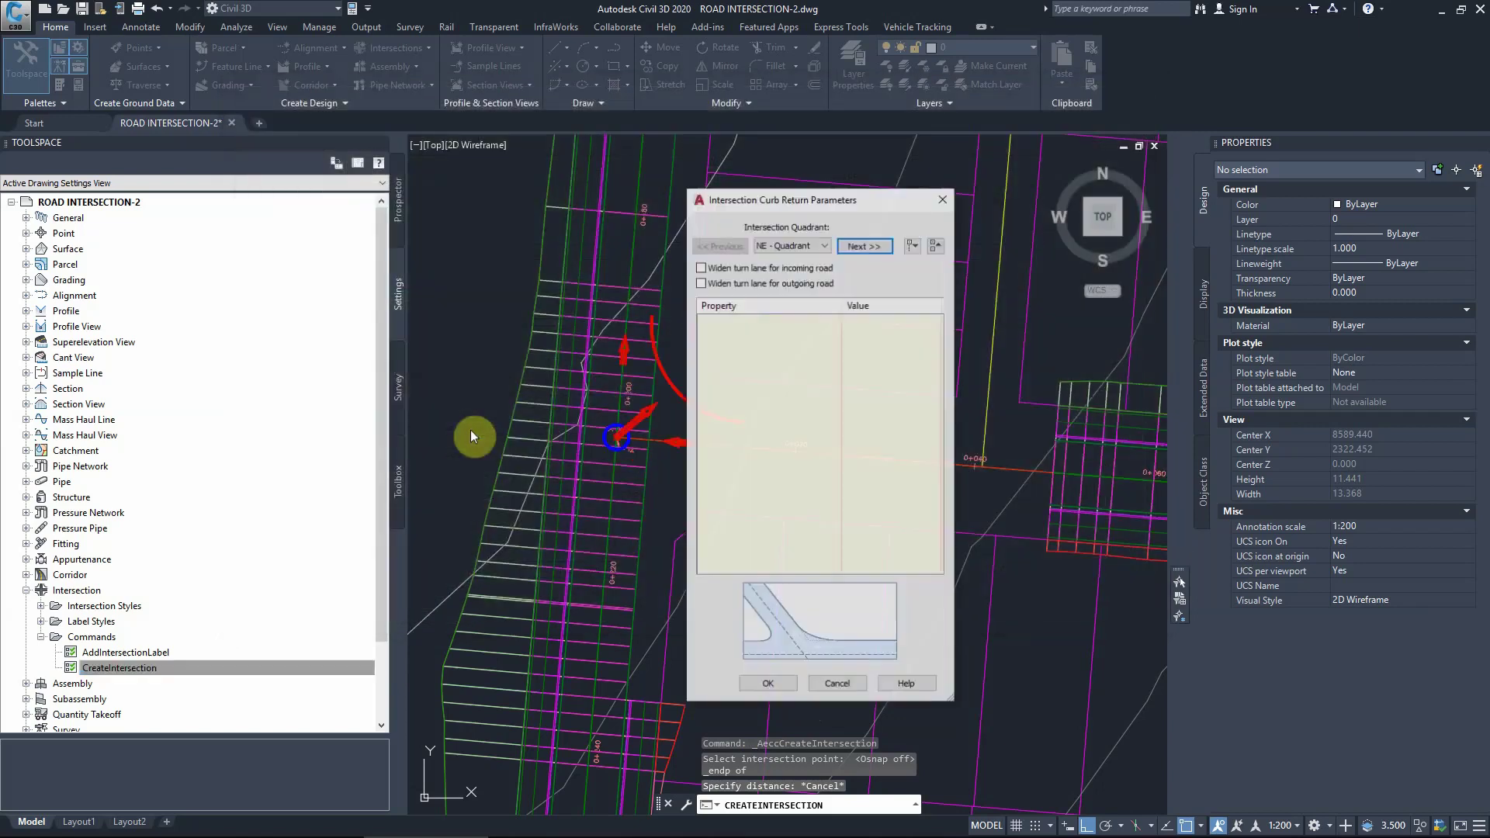
{"action": "left_click", "coordinate": [804, 245]}
{"action": "left_click", "coordinate": [795, 267]}
{"action": "left_click_drag", "start_coordinate": [845, 203], "coordinate": [1072, 183]}
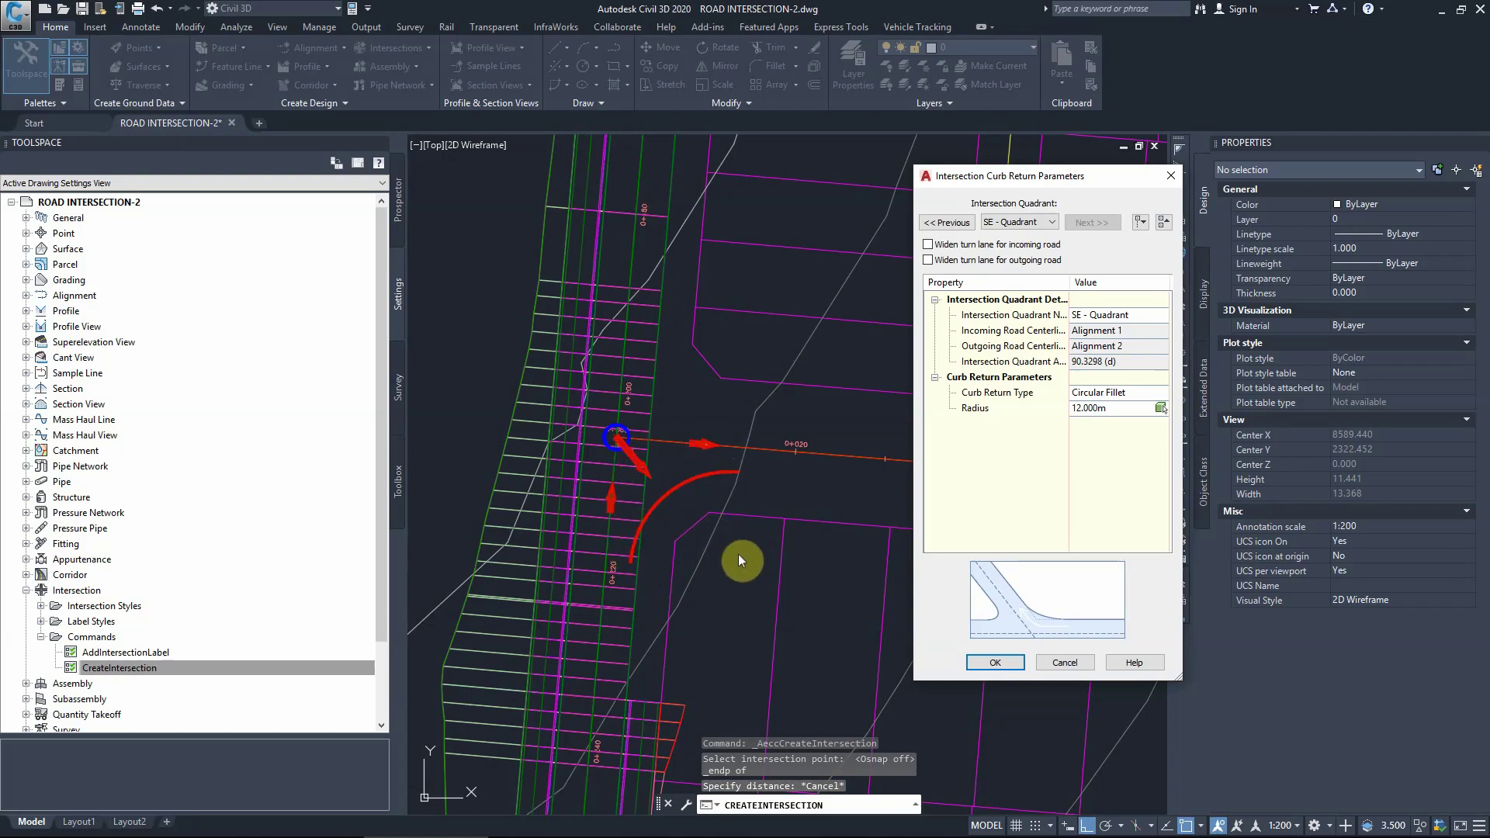
{"action": "left_click_drag", "start_coordinate": [1077, 176], "coordinate": [711, 205]}
{"action": "left_click", "coordinate": [628, 690]}
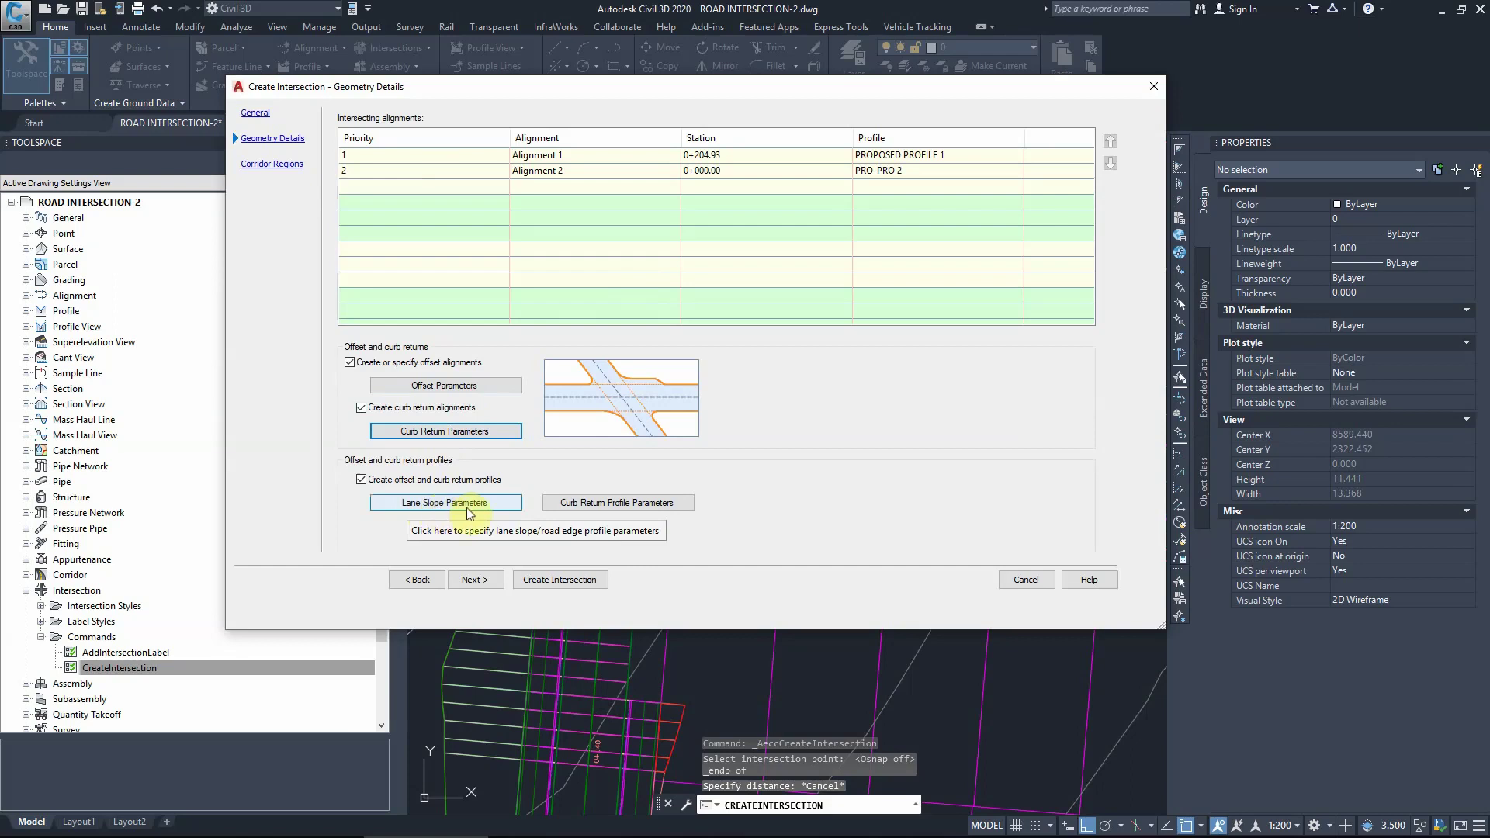
Open the lane slope parameters and set the primary road's left and right edge cross falls from centerline to -3%.
{"action": "left_click", "coordinate": [469, 510]}
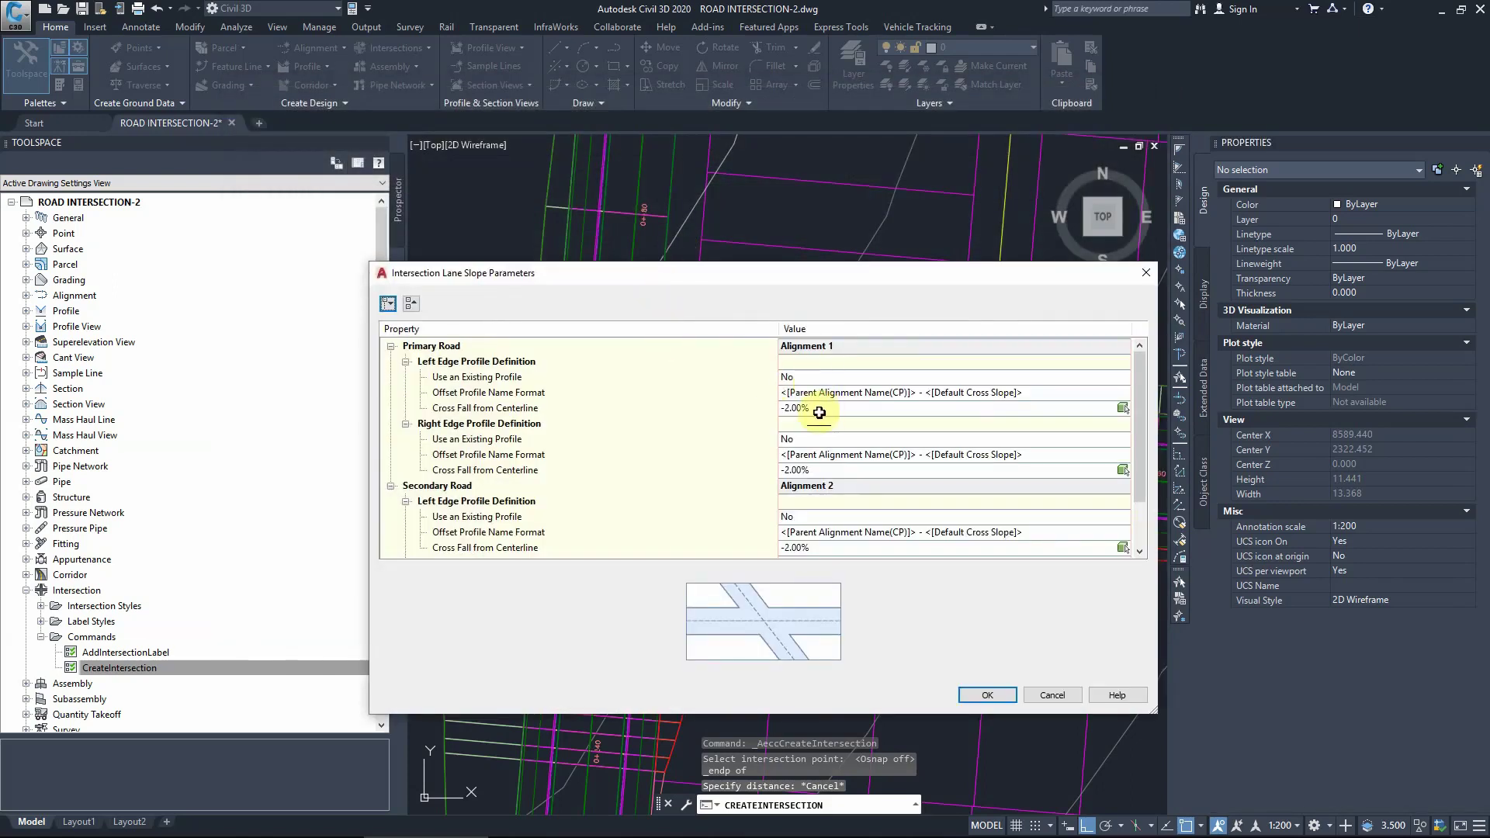
{"action": "left_click", "coordinate": [818, 409]}
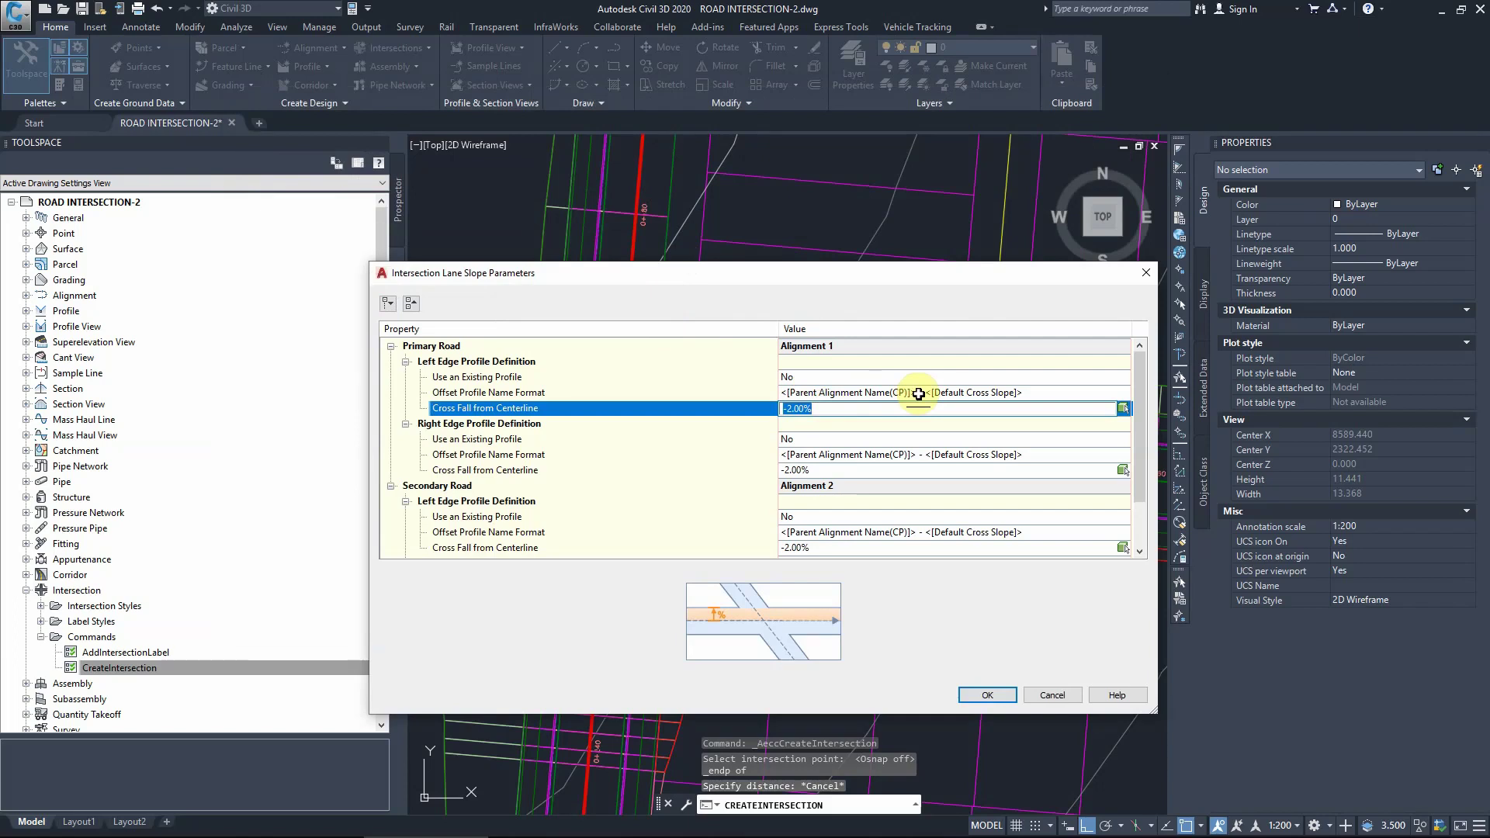
{"action": "type", "text": "-3"}
{"action": "left_click", "coordinate": [853, 468]}
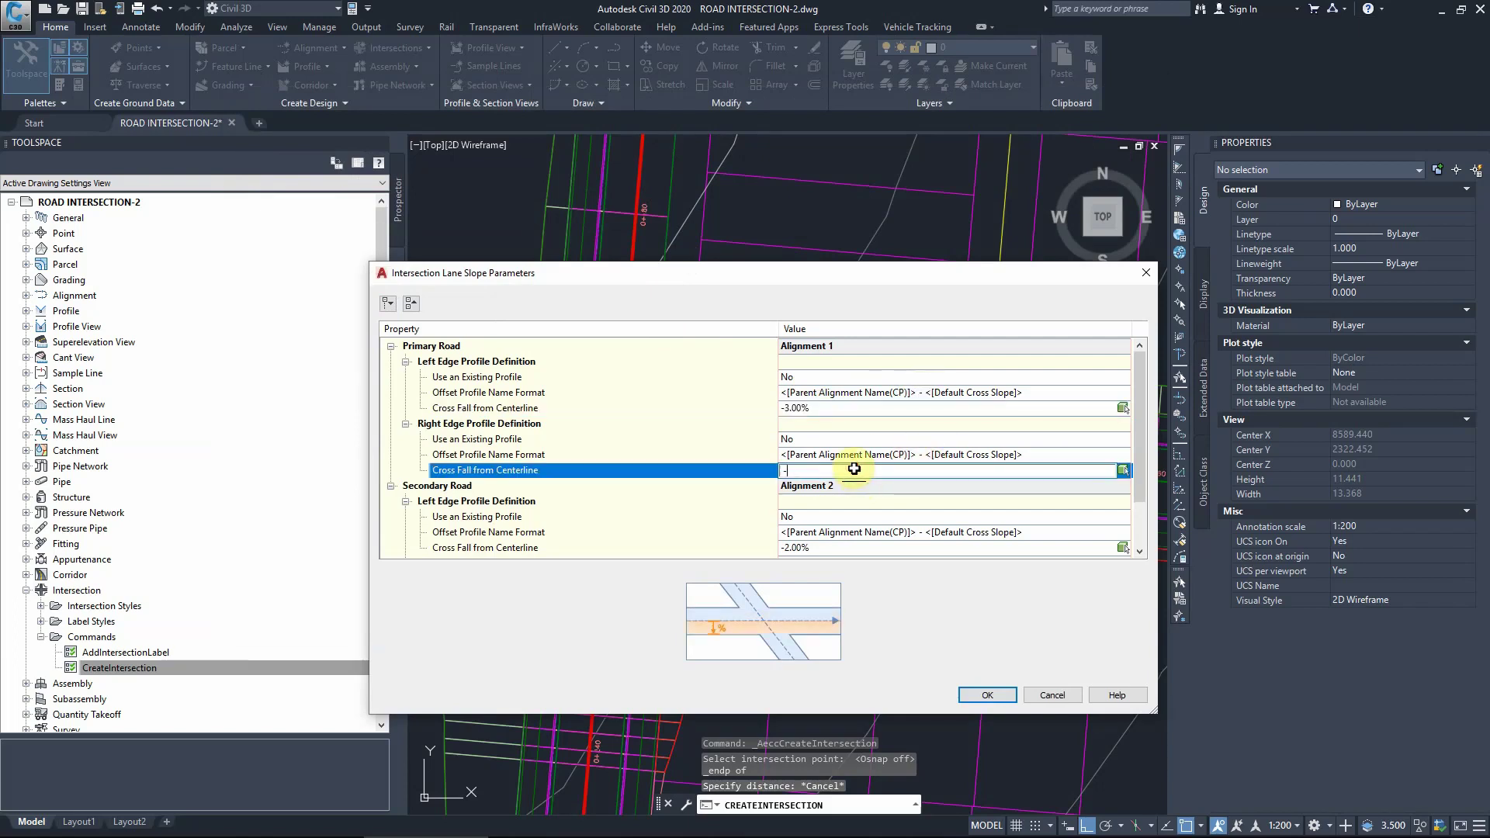
{"action": "type", "text": "-3"}
{"action": "scroll", "coordinate": [854, 468], "scroll_direction": "down", "scroll_amount": 1}
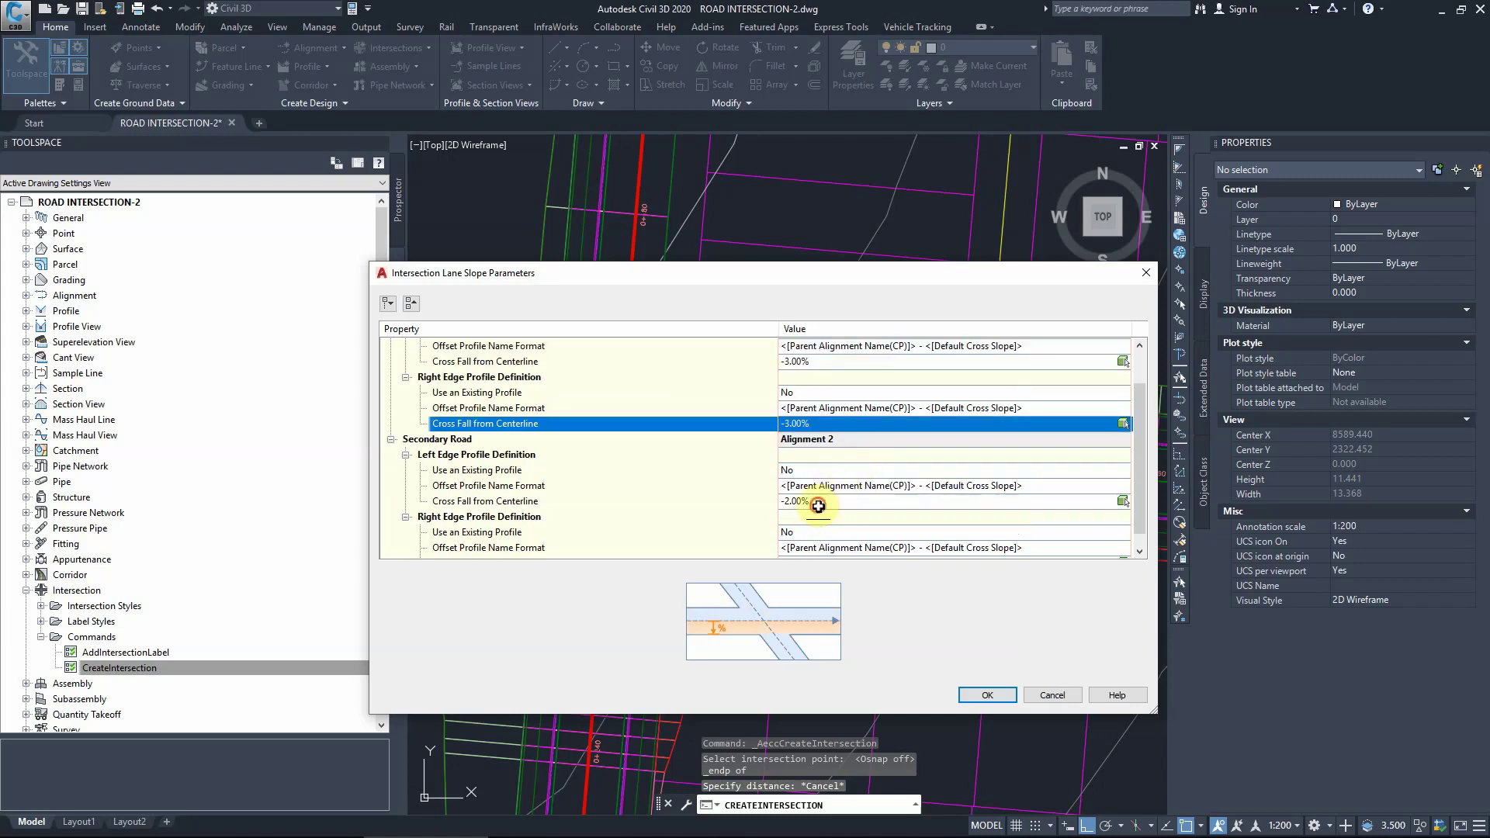
Set the secondary road's left and right edge cross falls from centerline to -3% and confirm the lane slope parameters.
{"action": "left_click", "coordinate": [818, 502]}
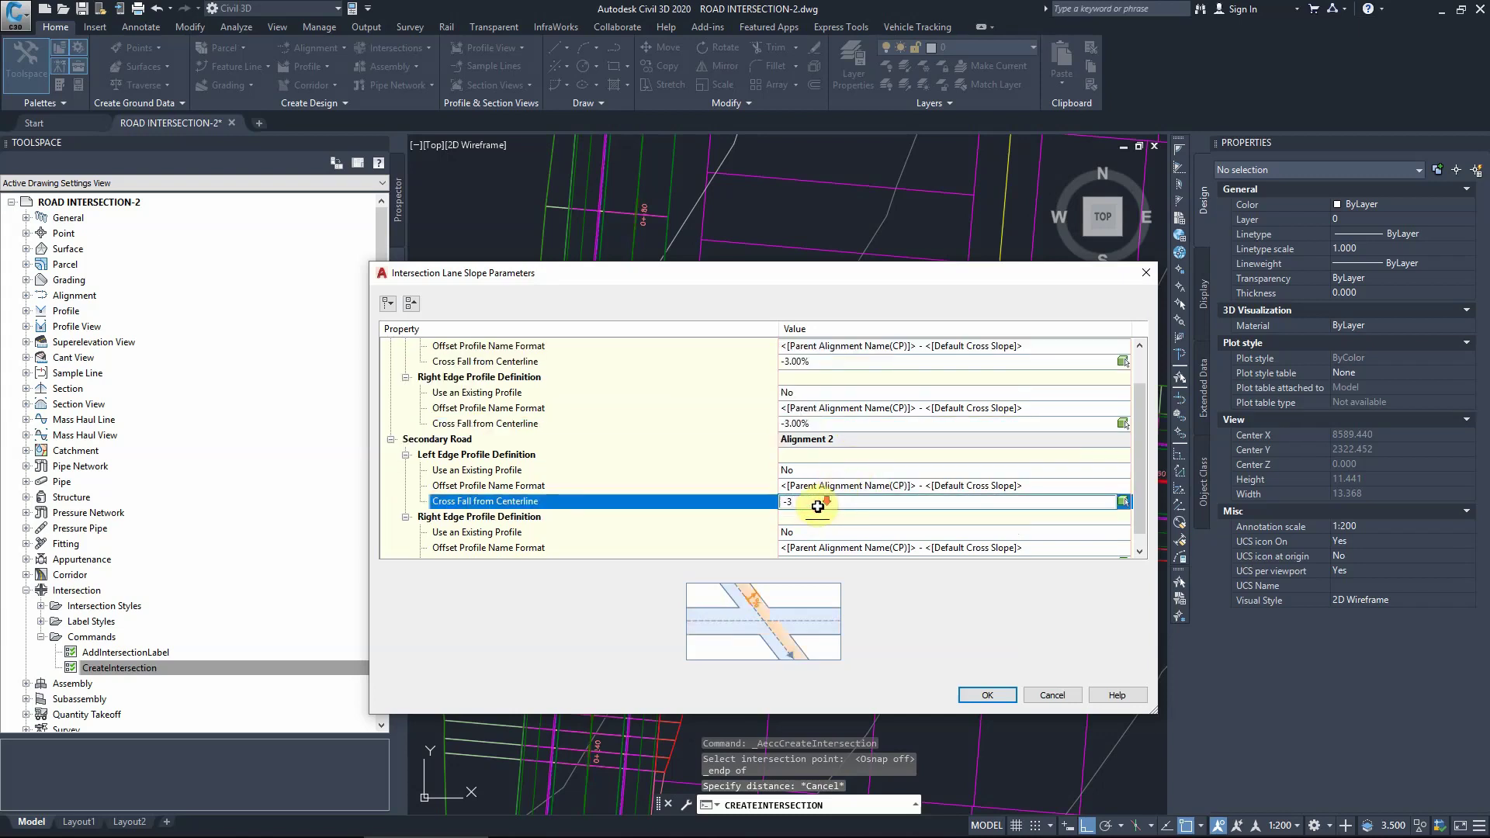
{"action": "type", "text": "-3"}
{"action": "scroll", "coordinate": [817, 507], "scroll_direction": "down", "scroll_amount": 1}
{"action": "left_click", "coordinate": [827, 548]}
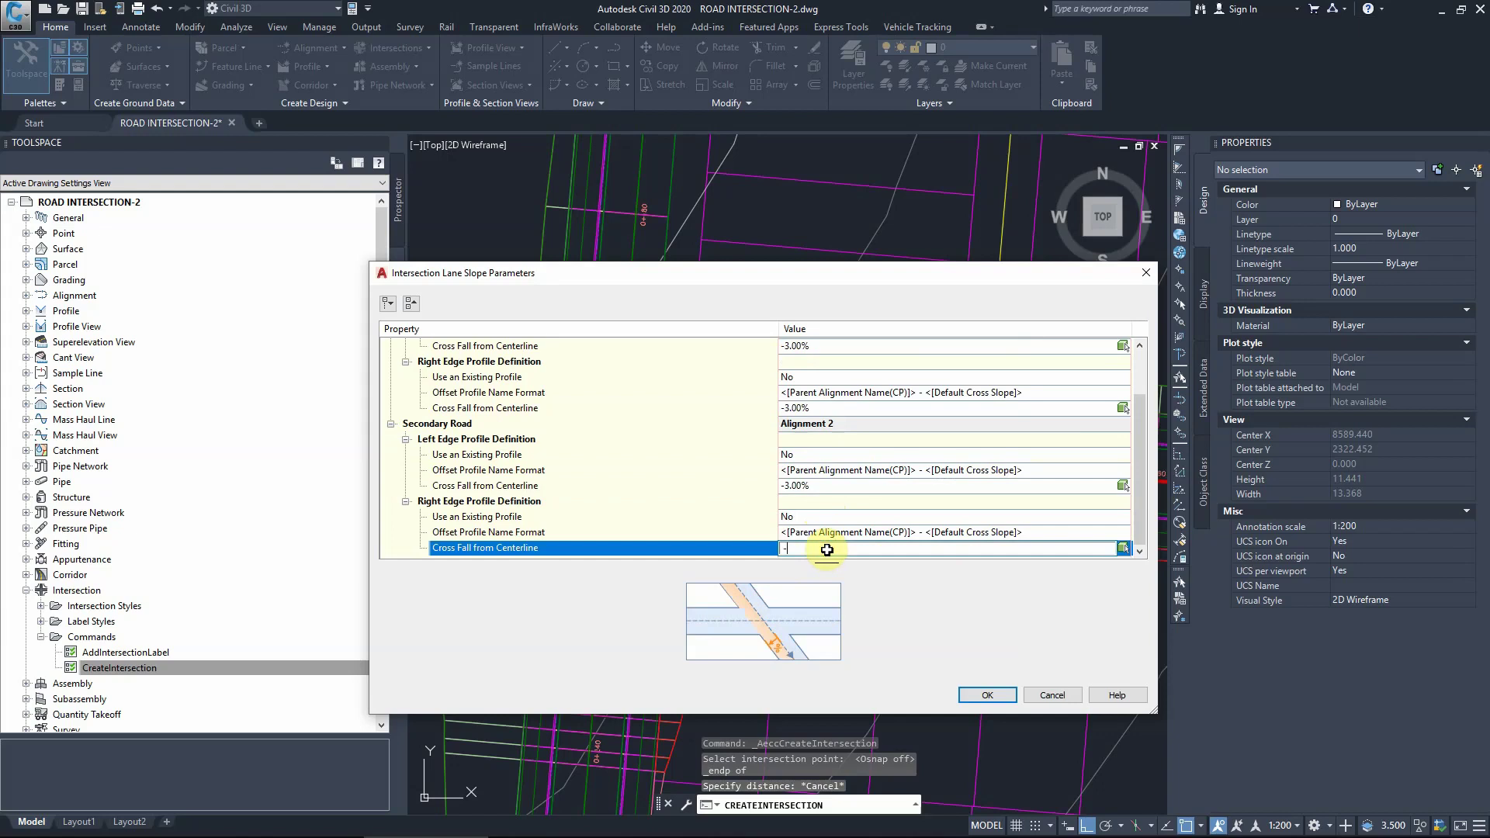
{"action": "left_click", "coordinate": [980, 699]}
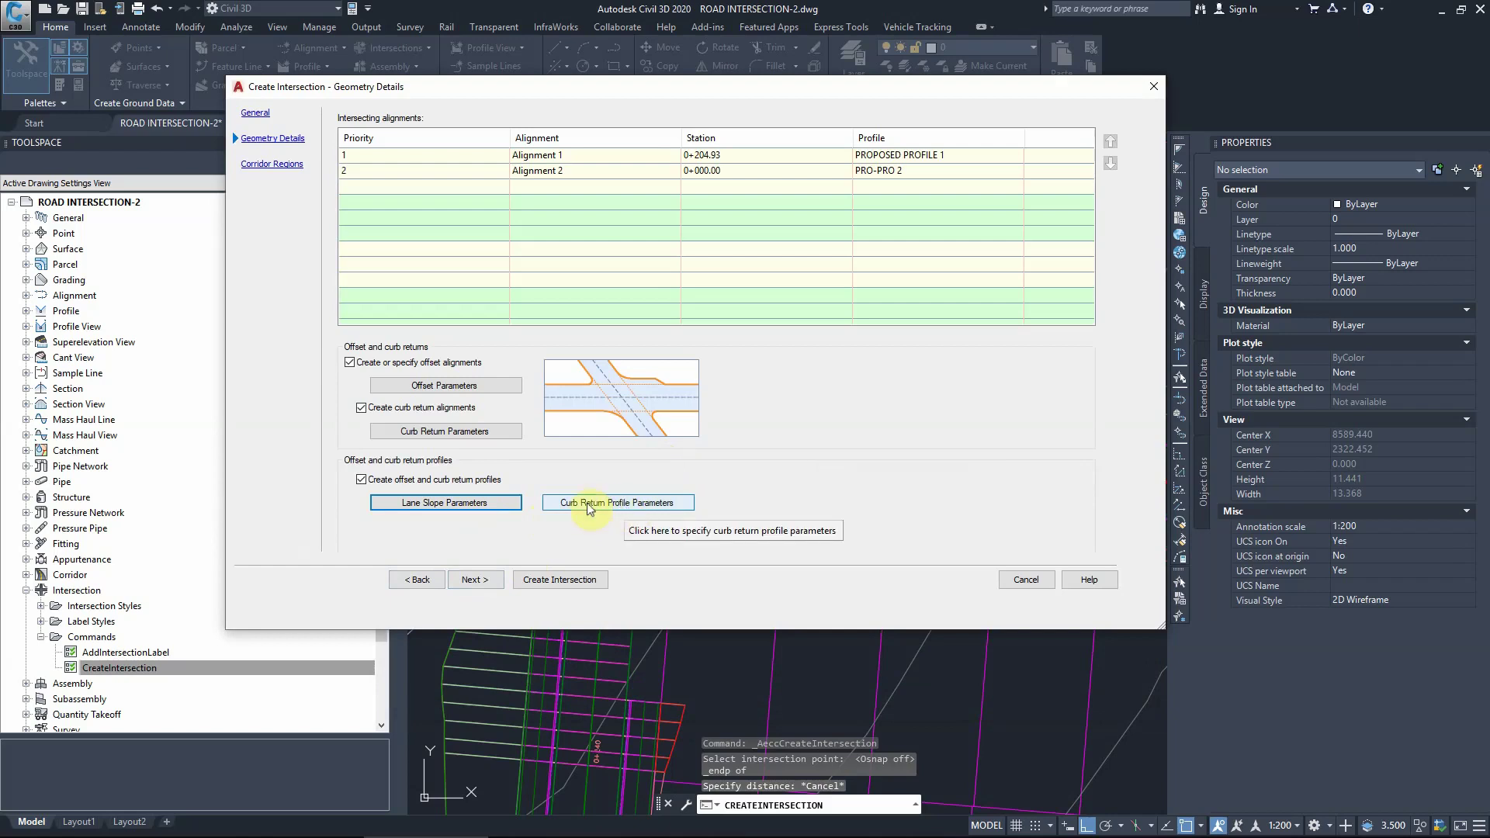
Disable corridor creation in the intersection area and create the intersection.
{"action": "left_click", "coordinate": [474, 588]}
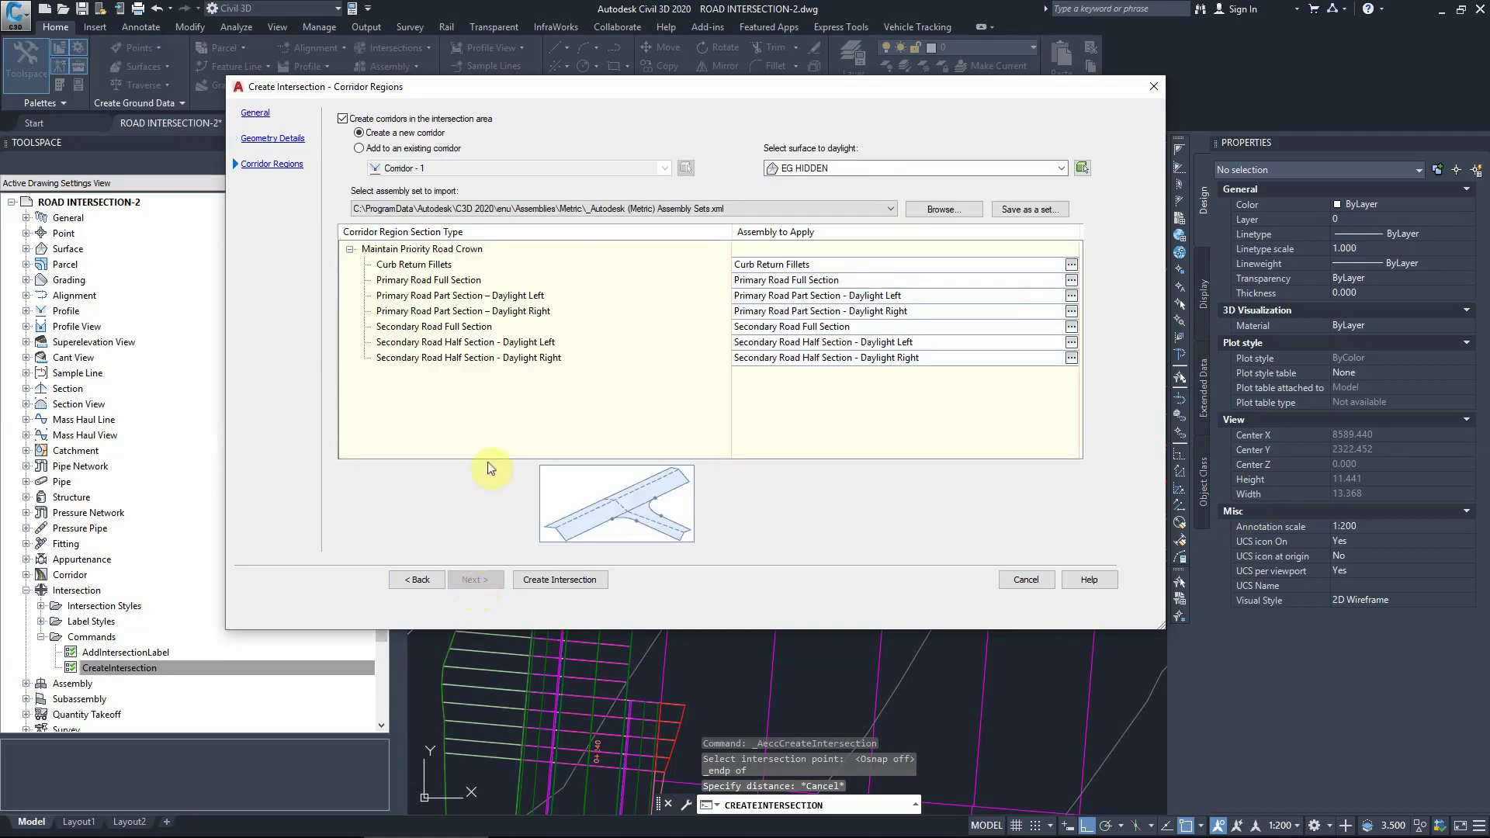
{"action": "left_click", "coordinate": [343, 119]}
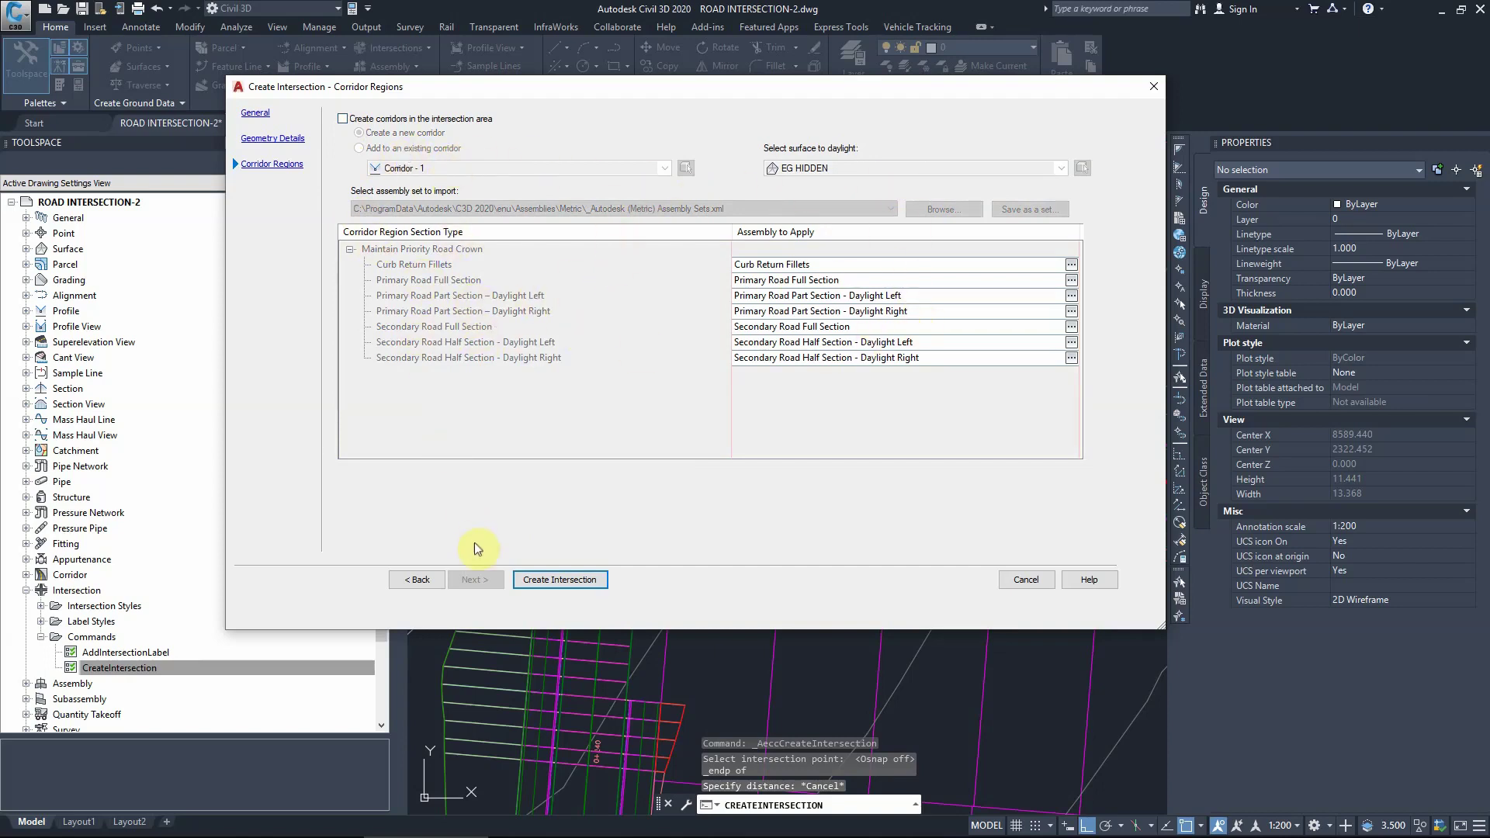
{"action": "left_click", "coordinate": [547, 582]}
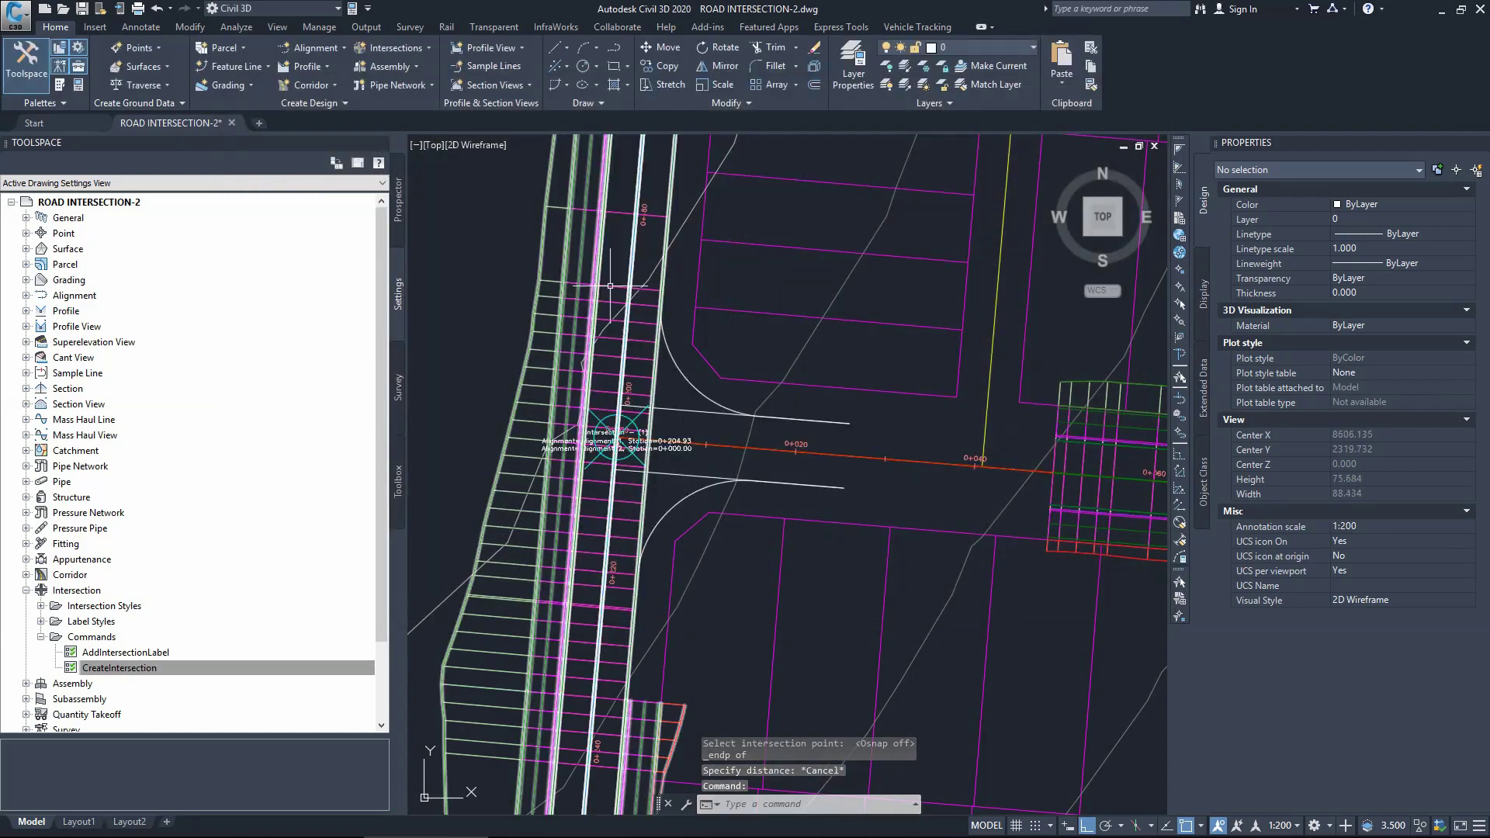
Select all similar LaneSuperelevationAOR subassemblies in the circled assemblies and set their default slope to 3%.
{"action": "scroll", "coordinate": [644, 473], "scroll_direction": "down", "scroll_amount": 4}
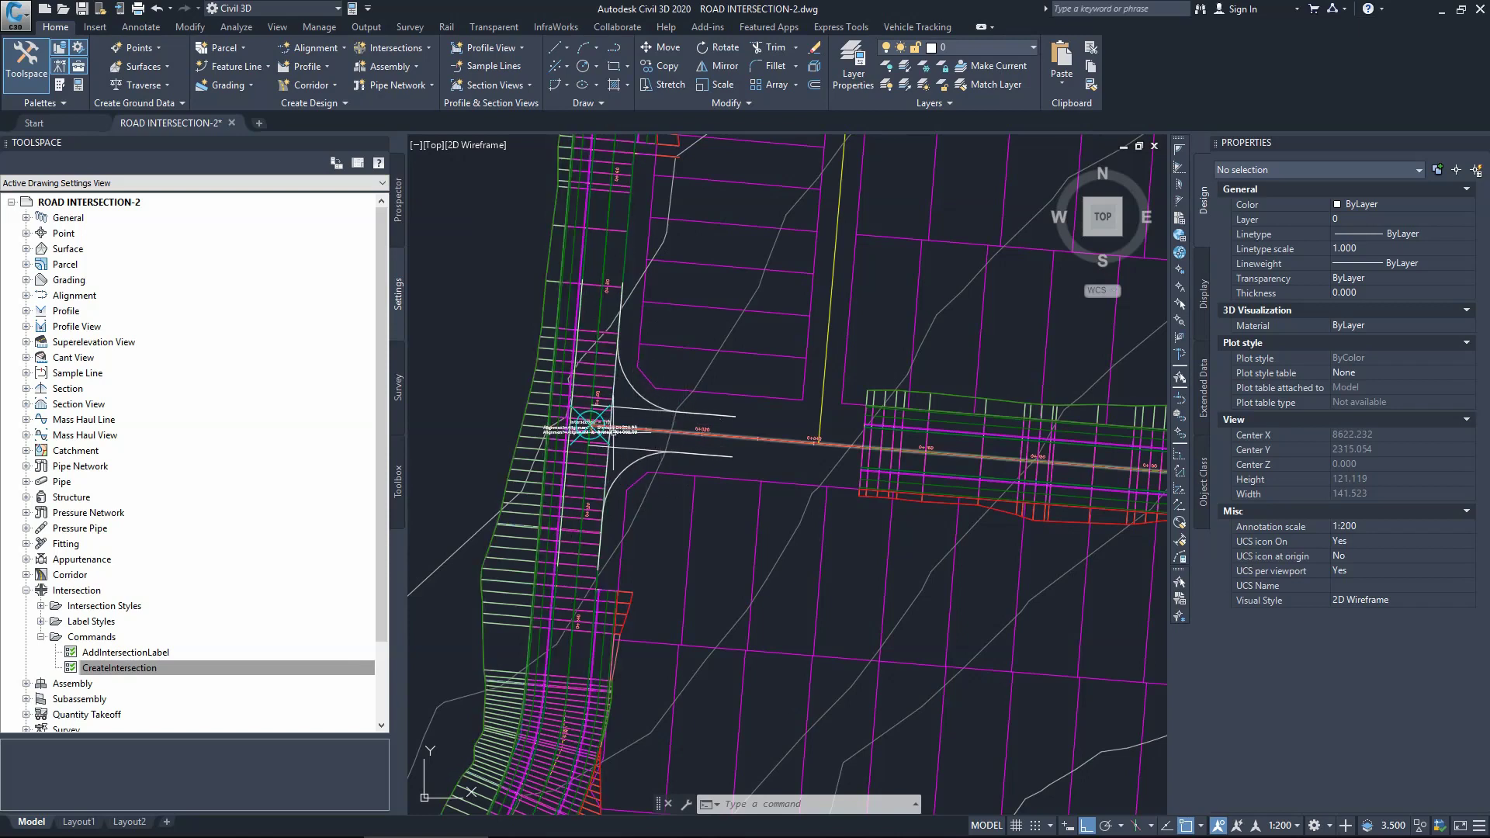
{"action": "scroll", "coordinate": [632, 431], "scroll_direction": "down", "scroll_amount": 10}
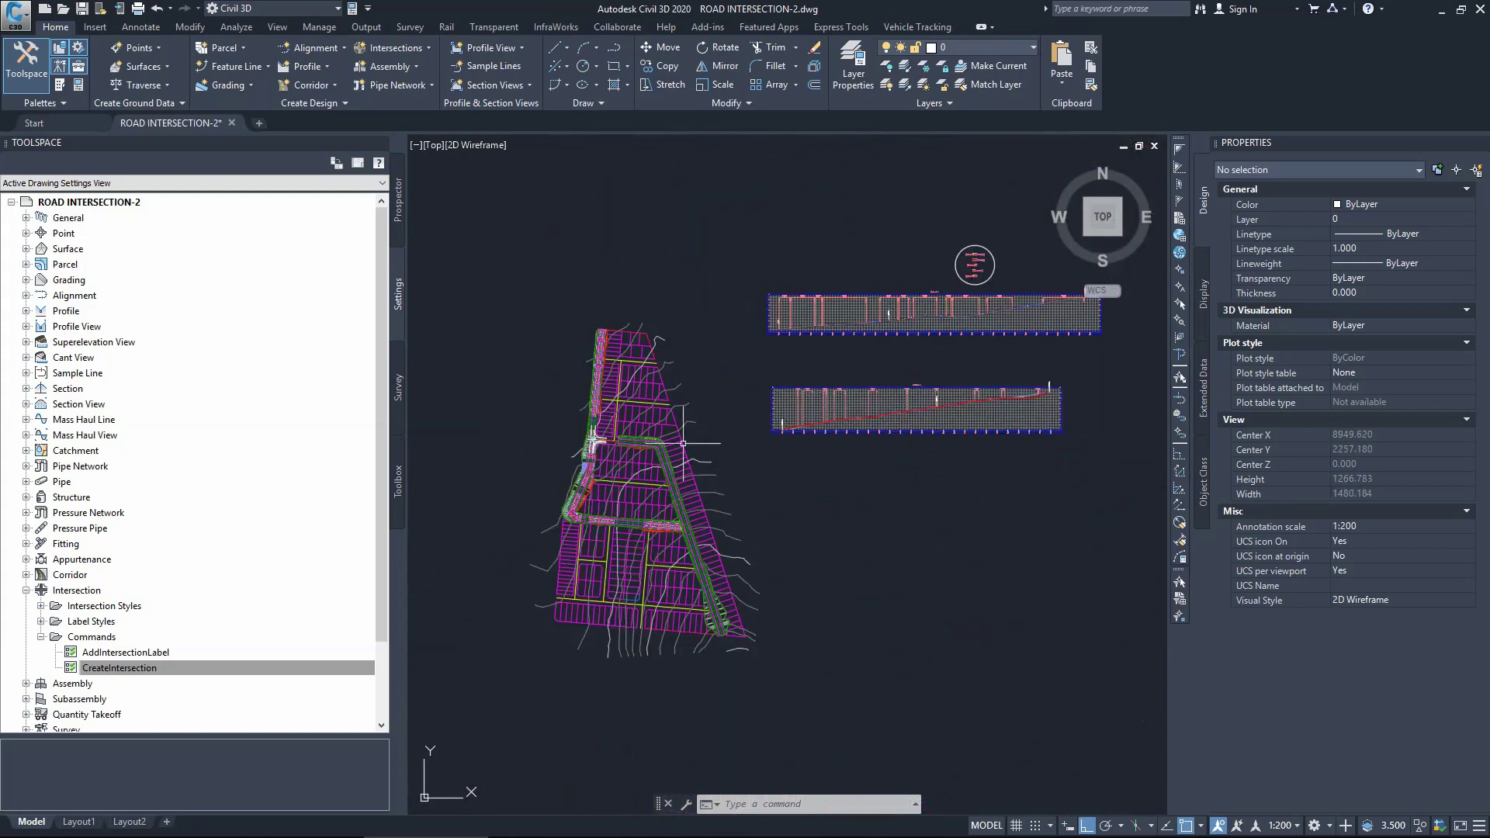
{"action": "scroll", "coordinate": [974, 265], "scroll_direction": "up", "scroll_amount": 10}
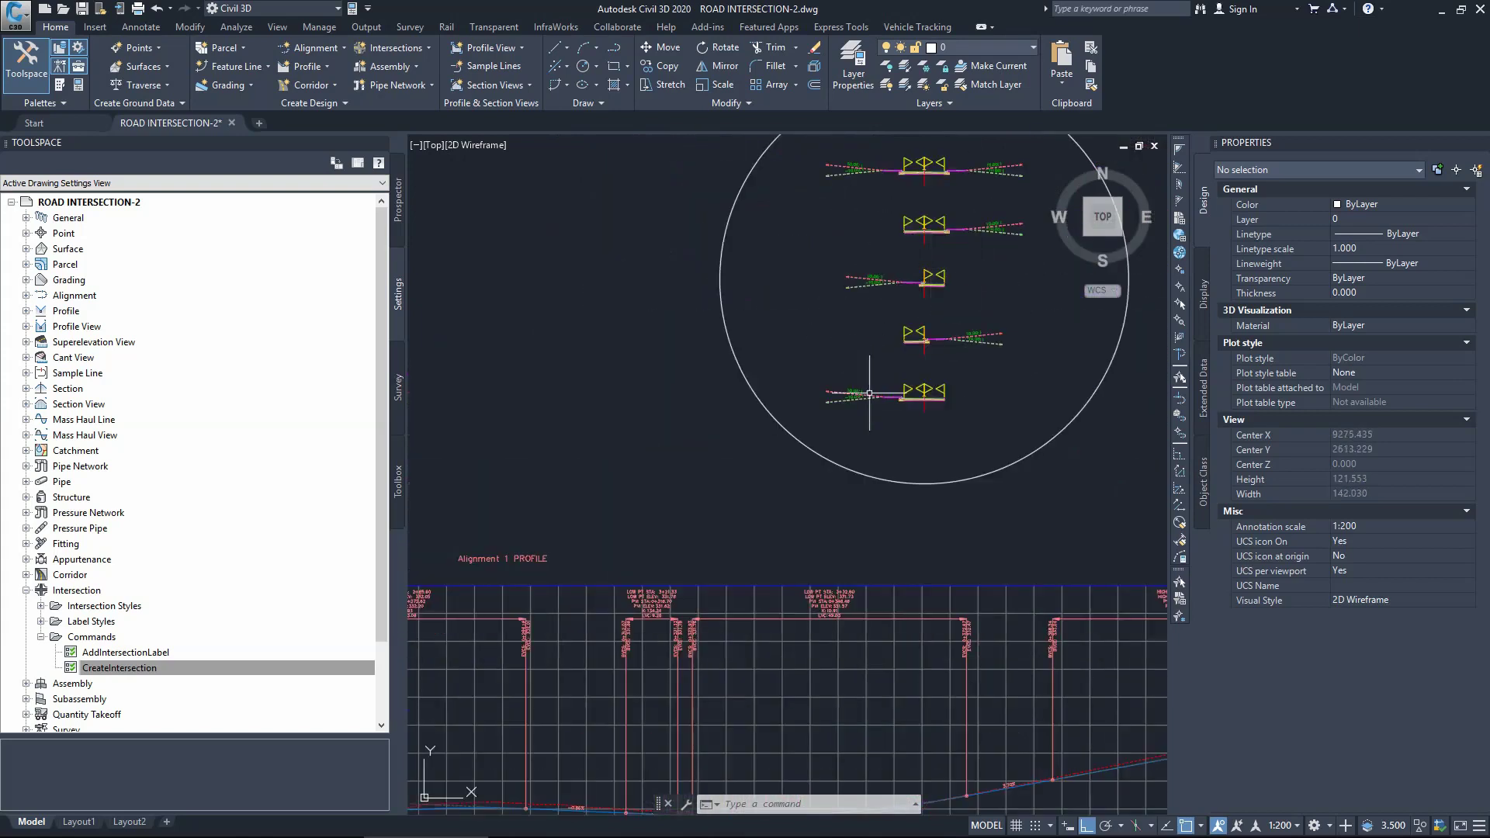
{"action": "scroll", "coordinate": [954, 212], "scroll_direction": "up", "scroll_amount": 5}
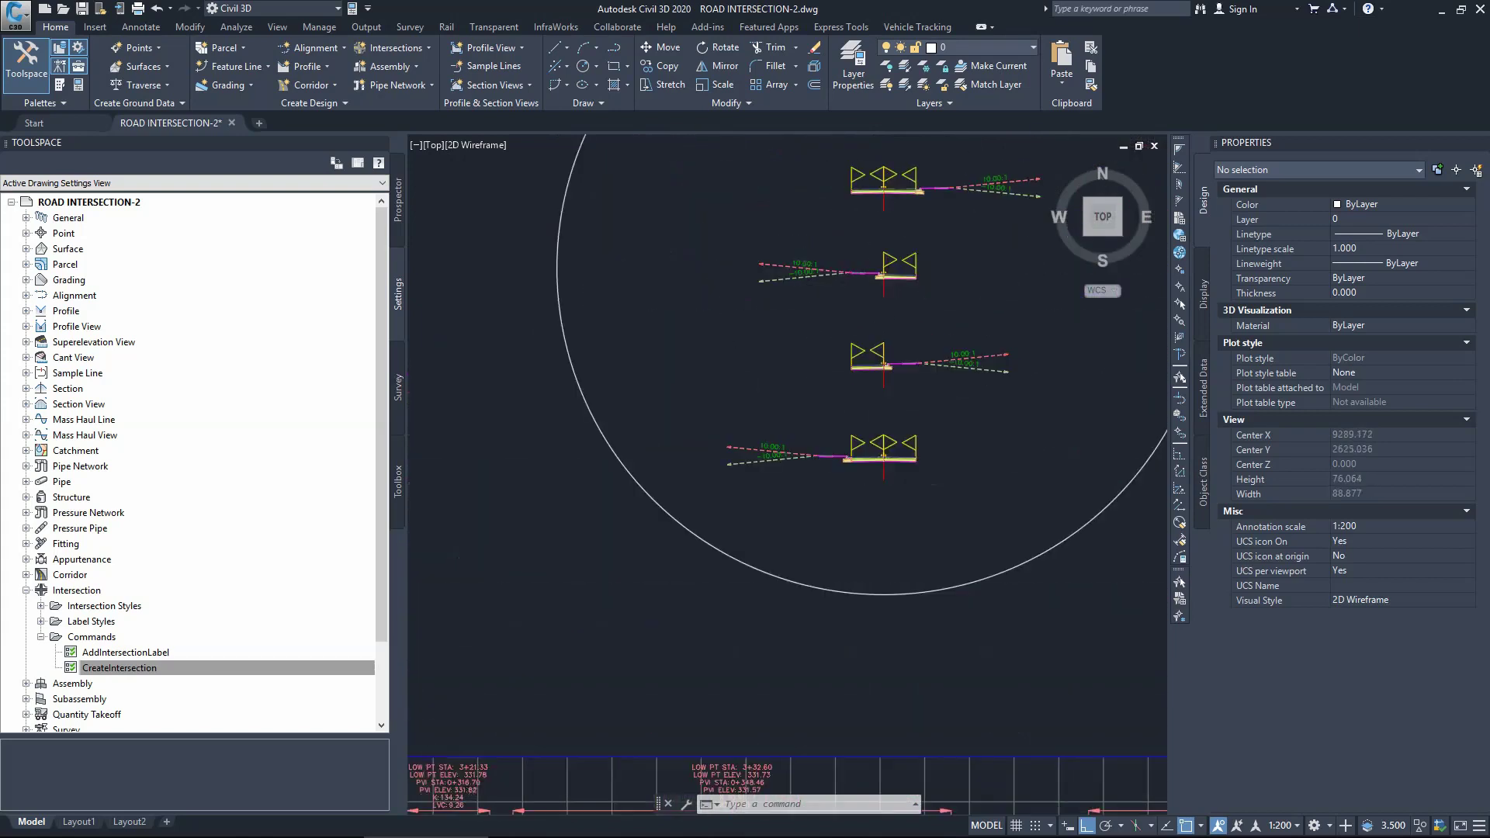
{"action": "scroll", "coordinate": [787, 253], "scroll_direction": "up", "scroll_amount": 4}
{"action": "left_click", "coordinate": [803, 273]}
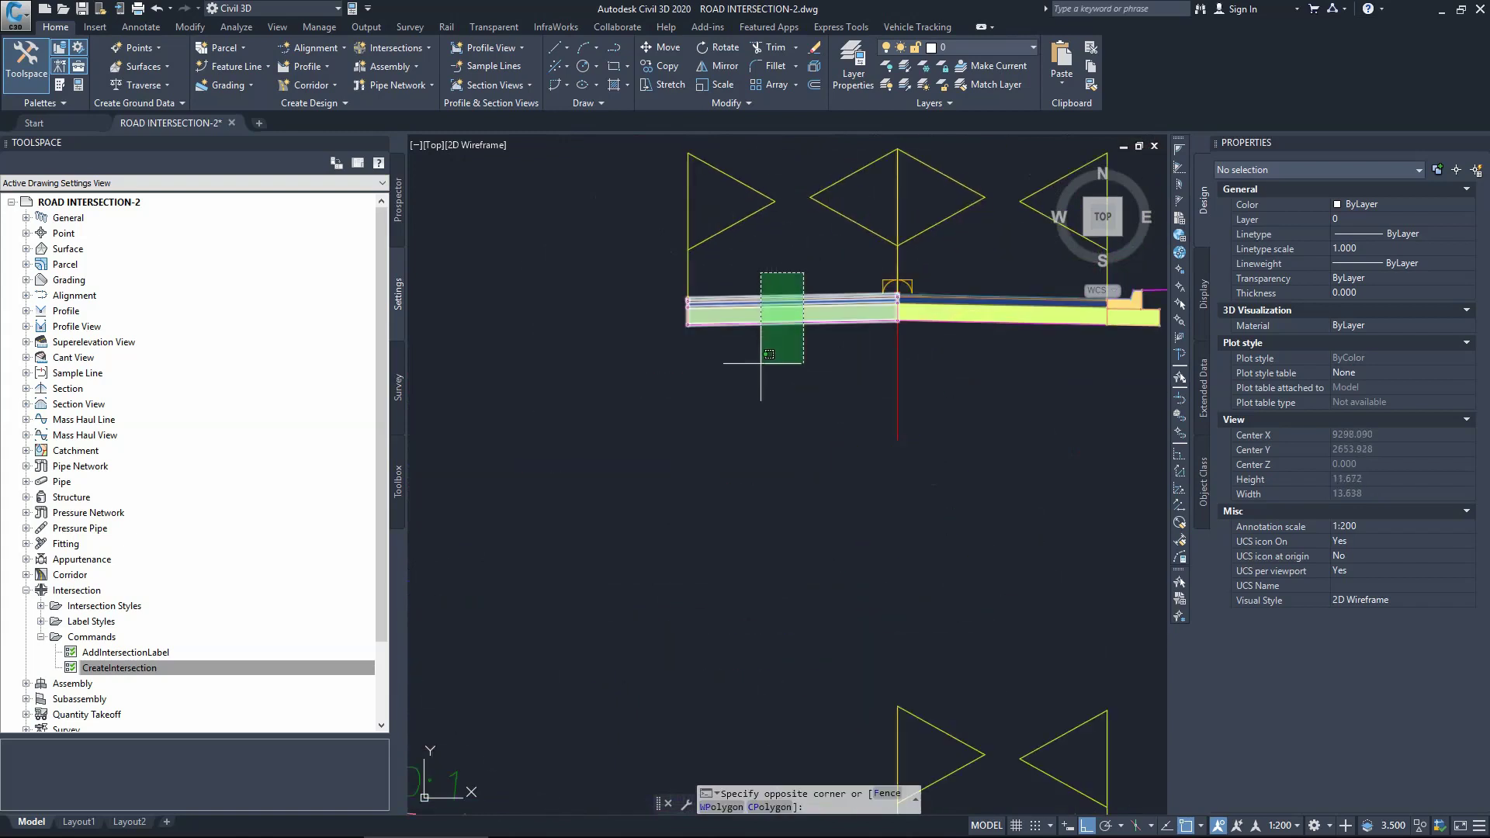
{"action": "left_click", "coordinate": [762, 378]}
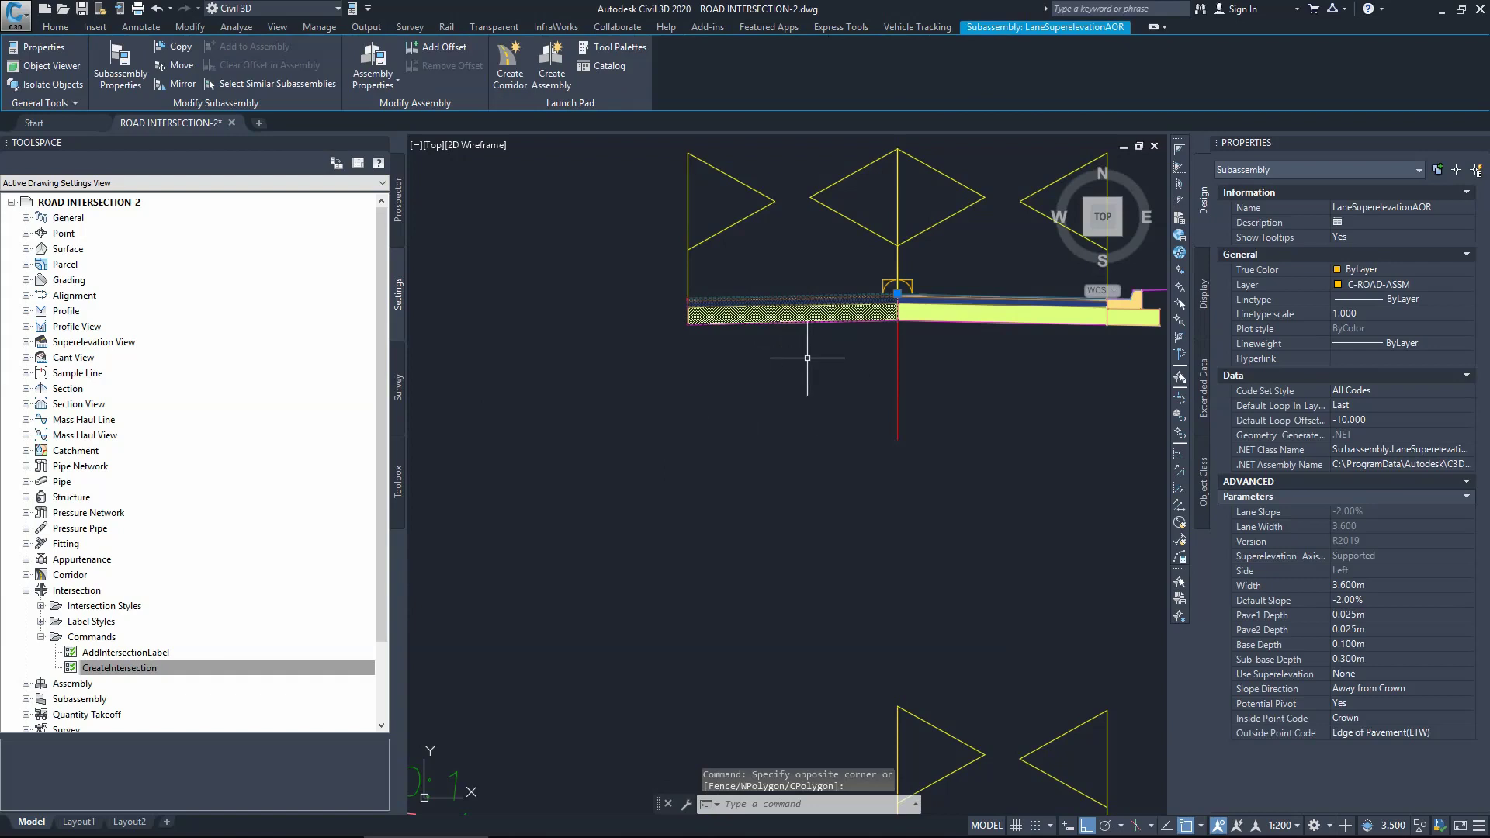
{"action": "key", "text": "Escape"}
{"action": "left_click", "coordinate": [714, 365]}
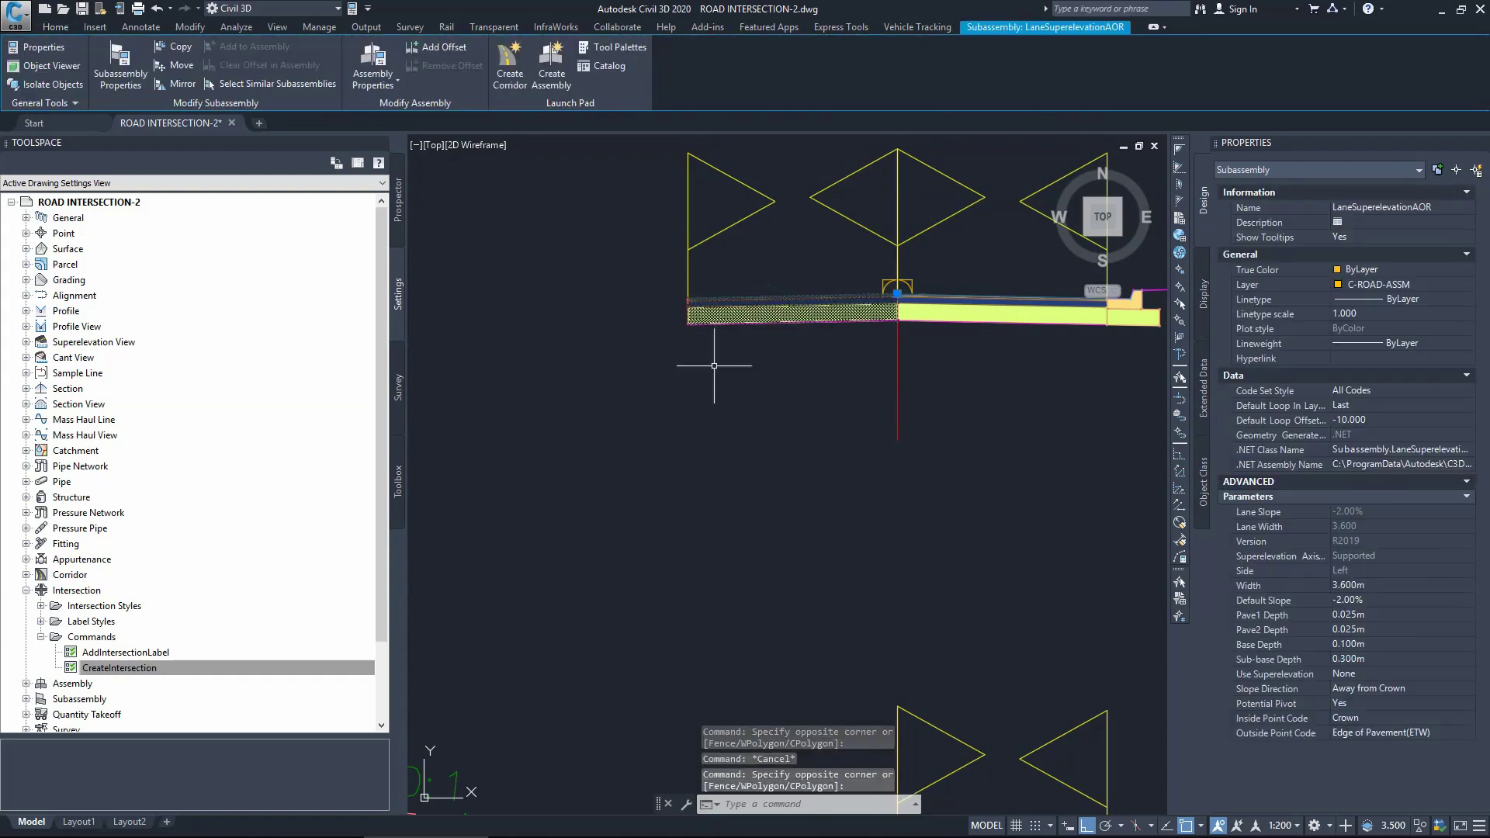
{"action": "right_click", "coordinate": [778, 313]}
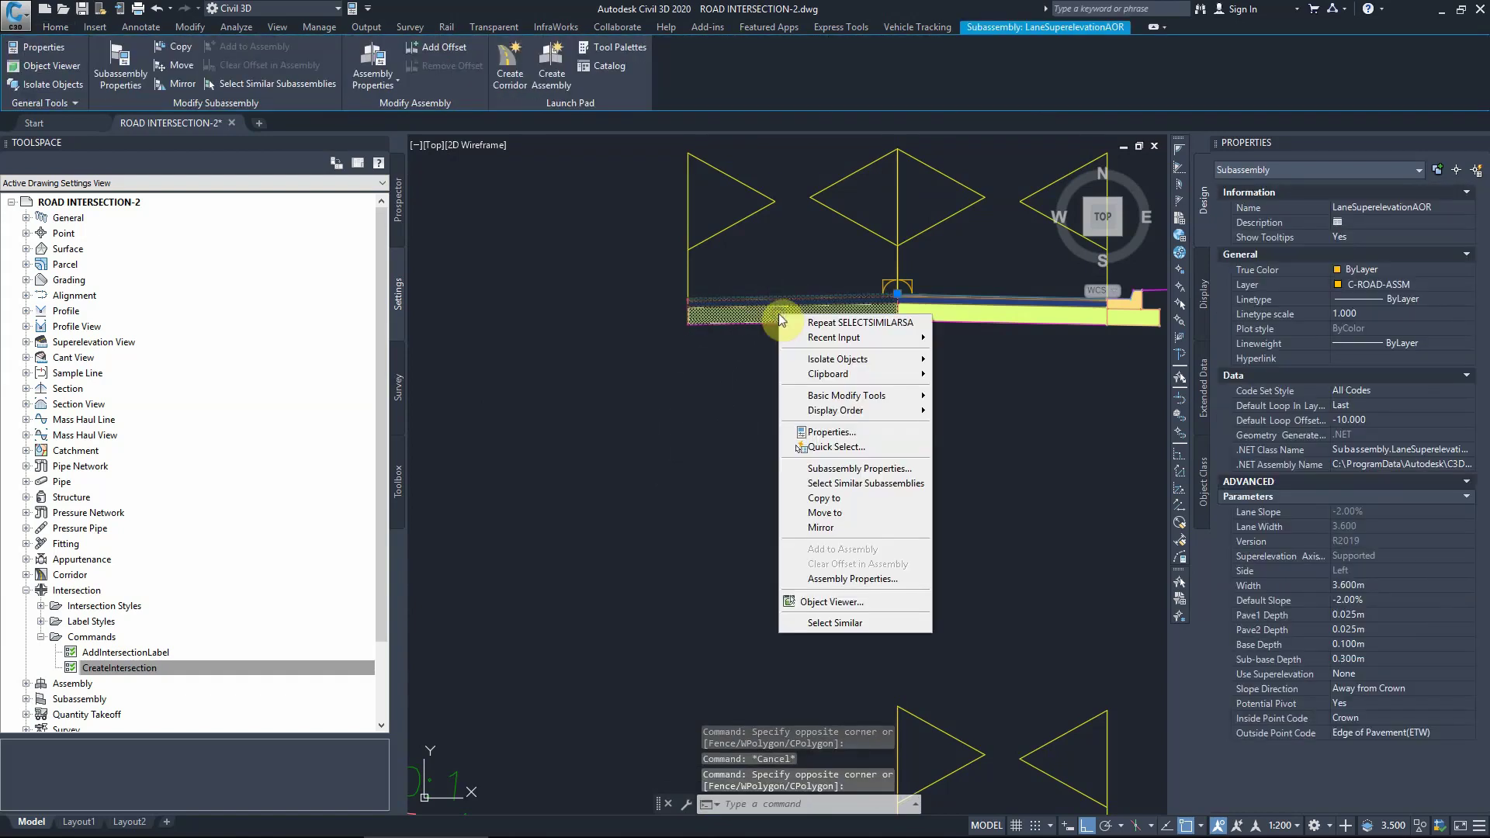
{"action": "left_click", "coordinate": [861, 485]}
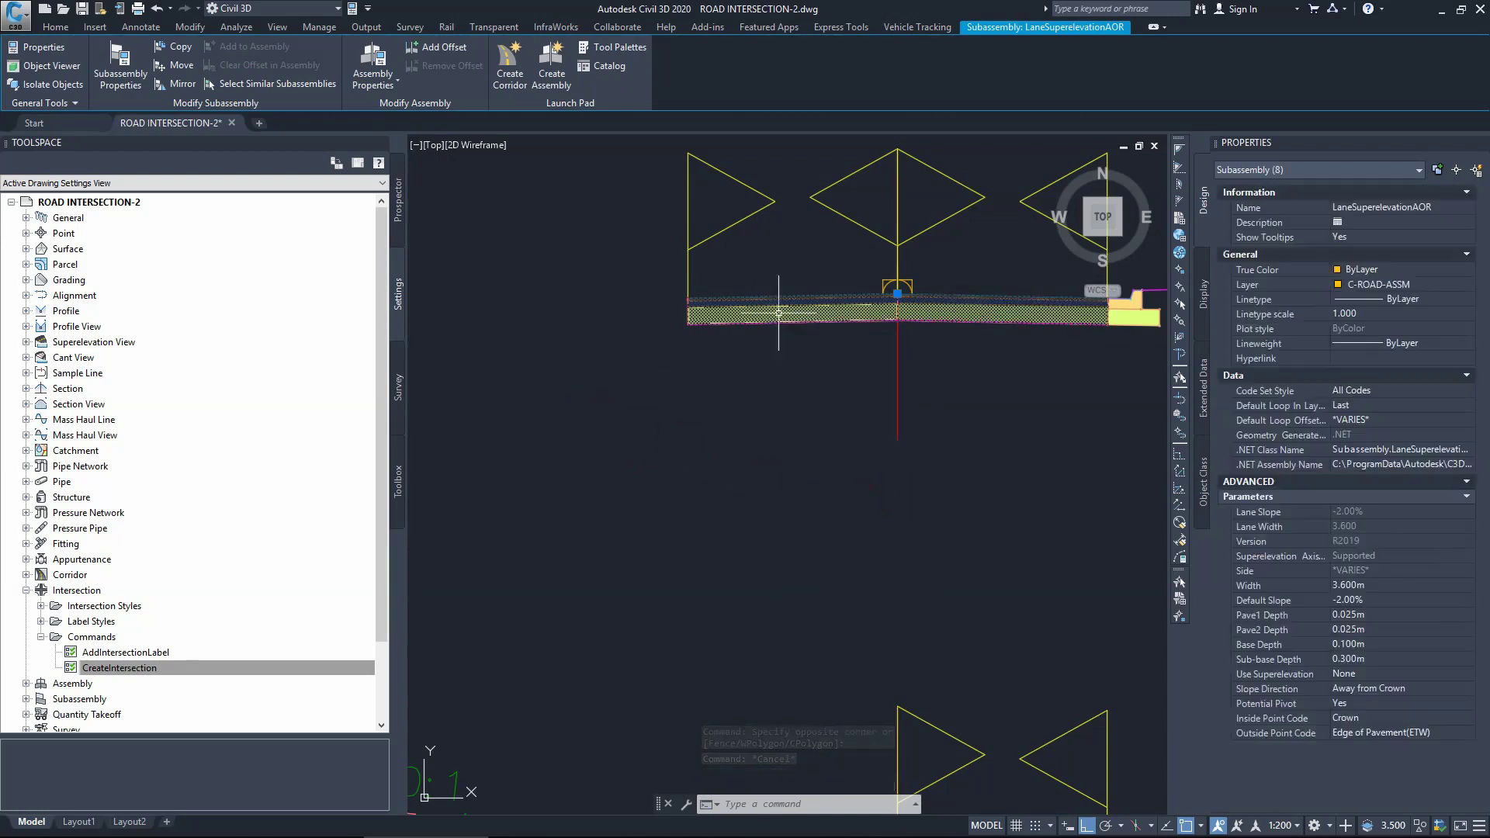
{"action": "scroll", "coordinate": [578, 358], "scroll_direction": "down", "scroll_amount": 4}
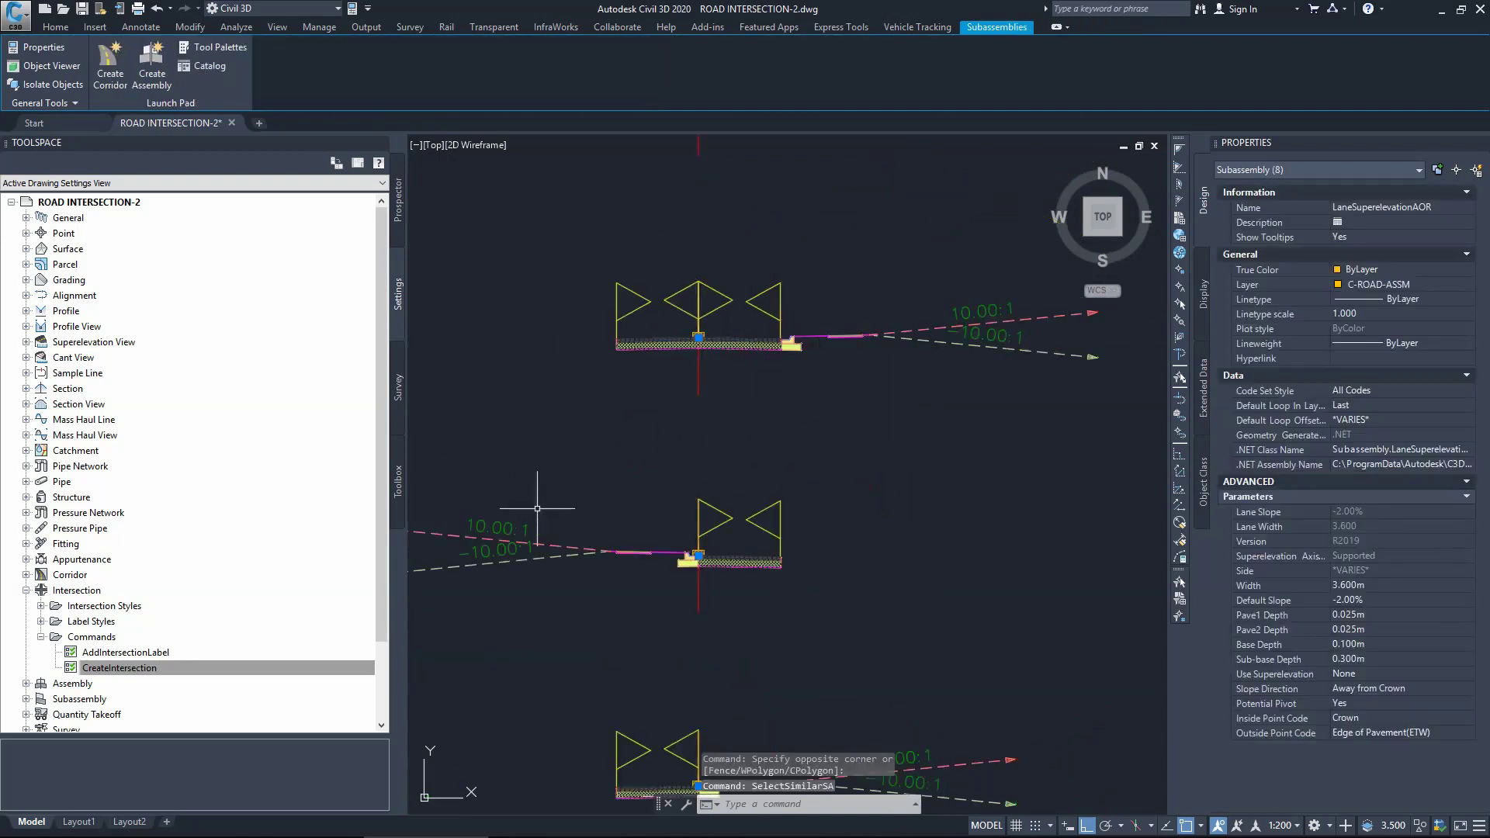
{"action": "scroll", "coordinate": [634, 415], "scroll_direction": "down", "scroll_amount": 6}
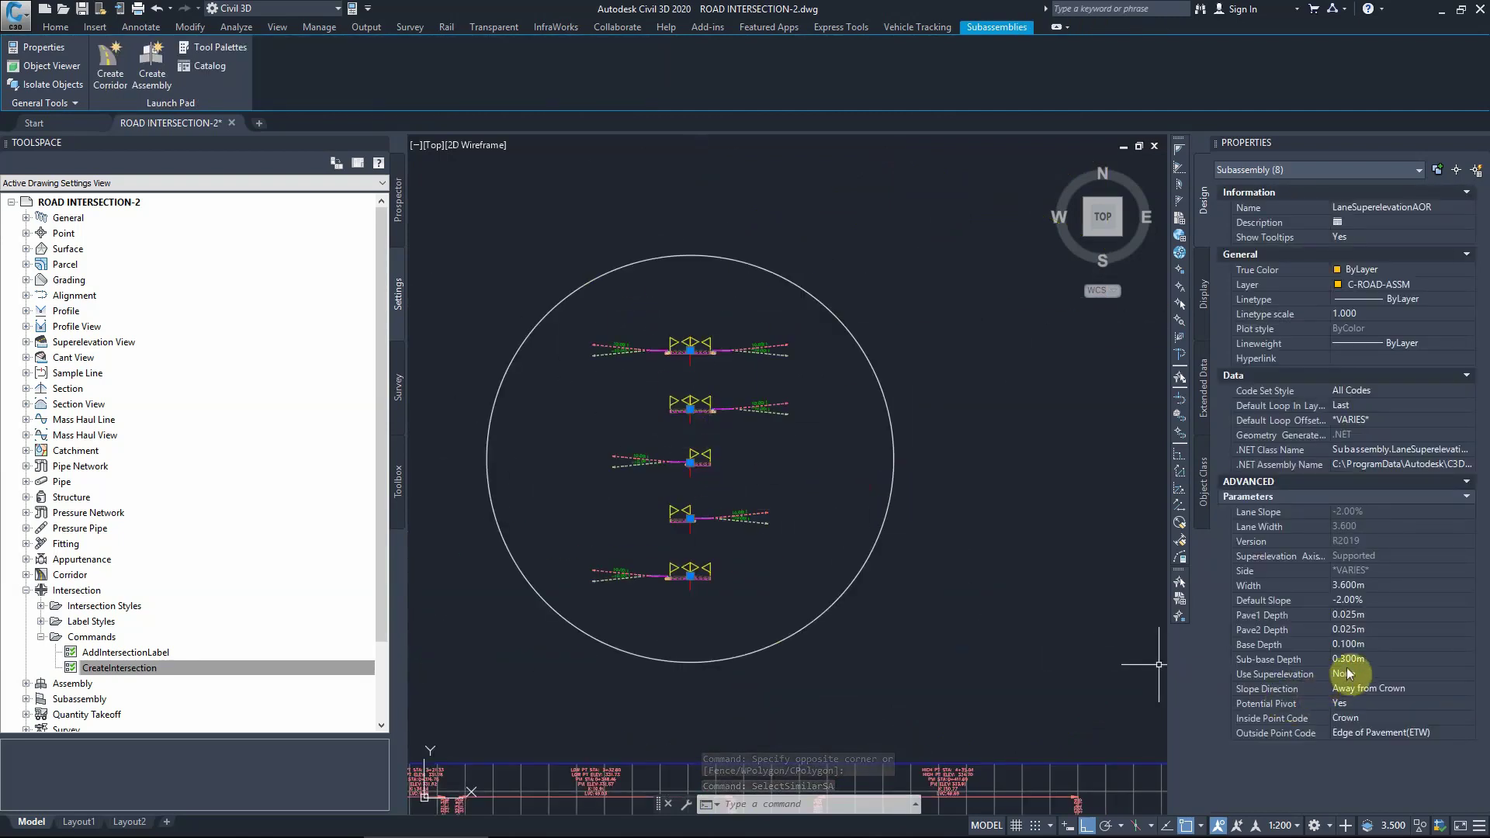
{"action": "left_click", "coordinate": [1348, 600]}
{"action": "double_click", "coordinate": [1354, 602]}
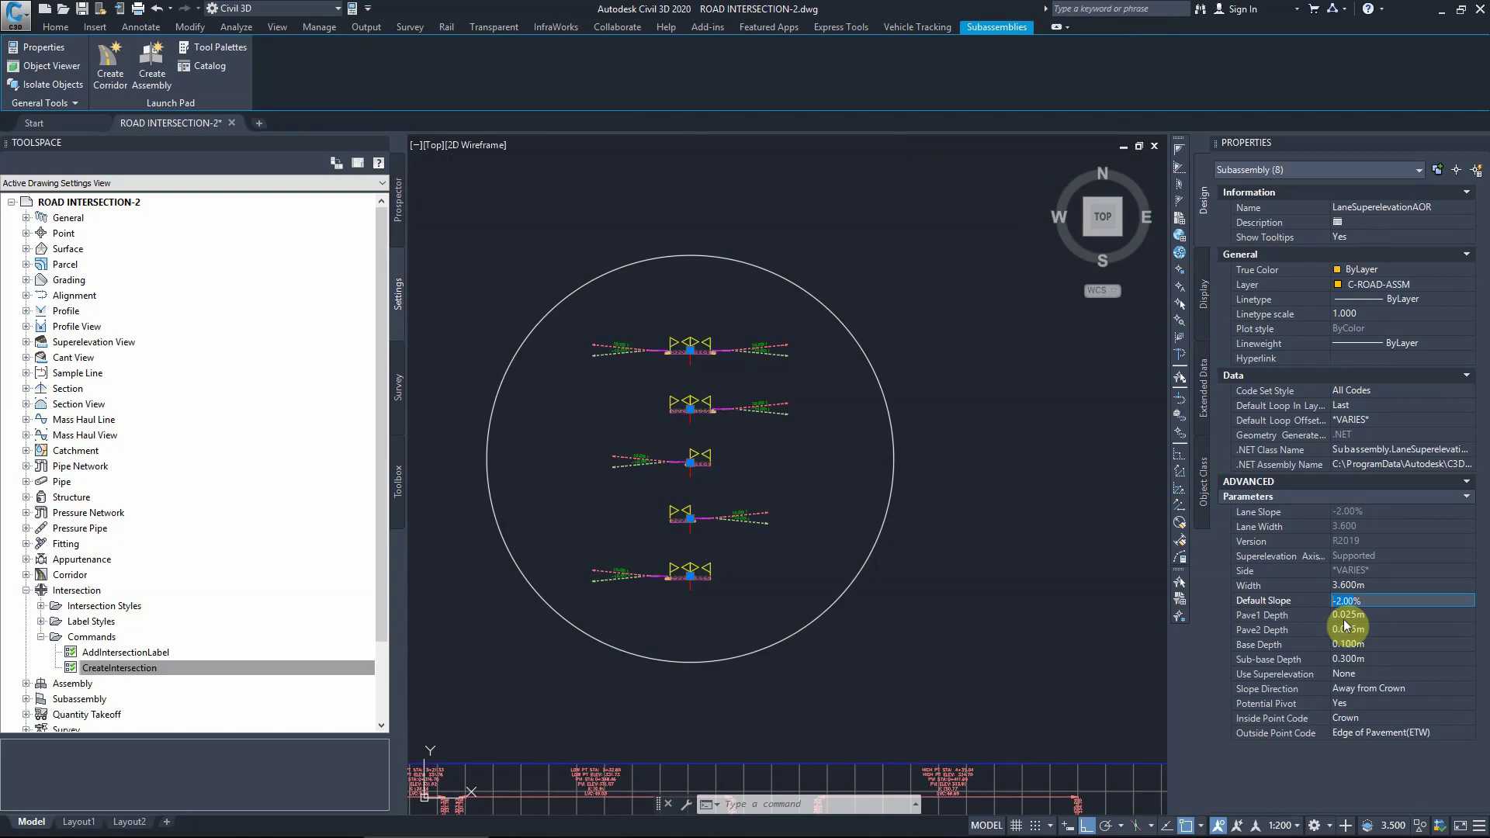
{"action": "type", "text": "3%"}
{"action": "left_click", "coordinate": [1345, 615]}
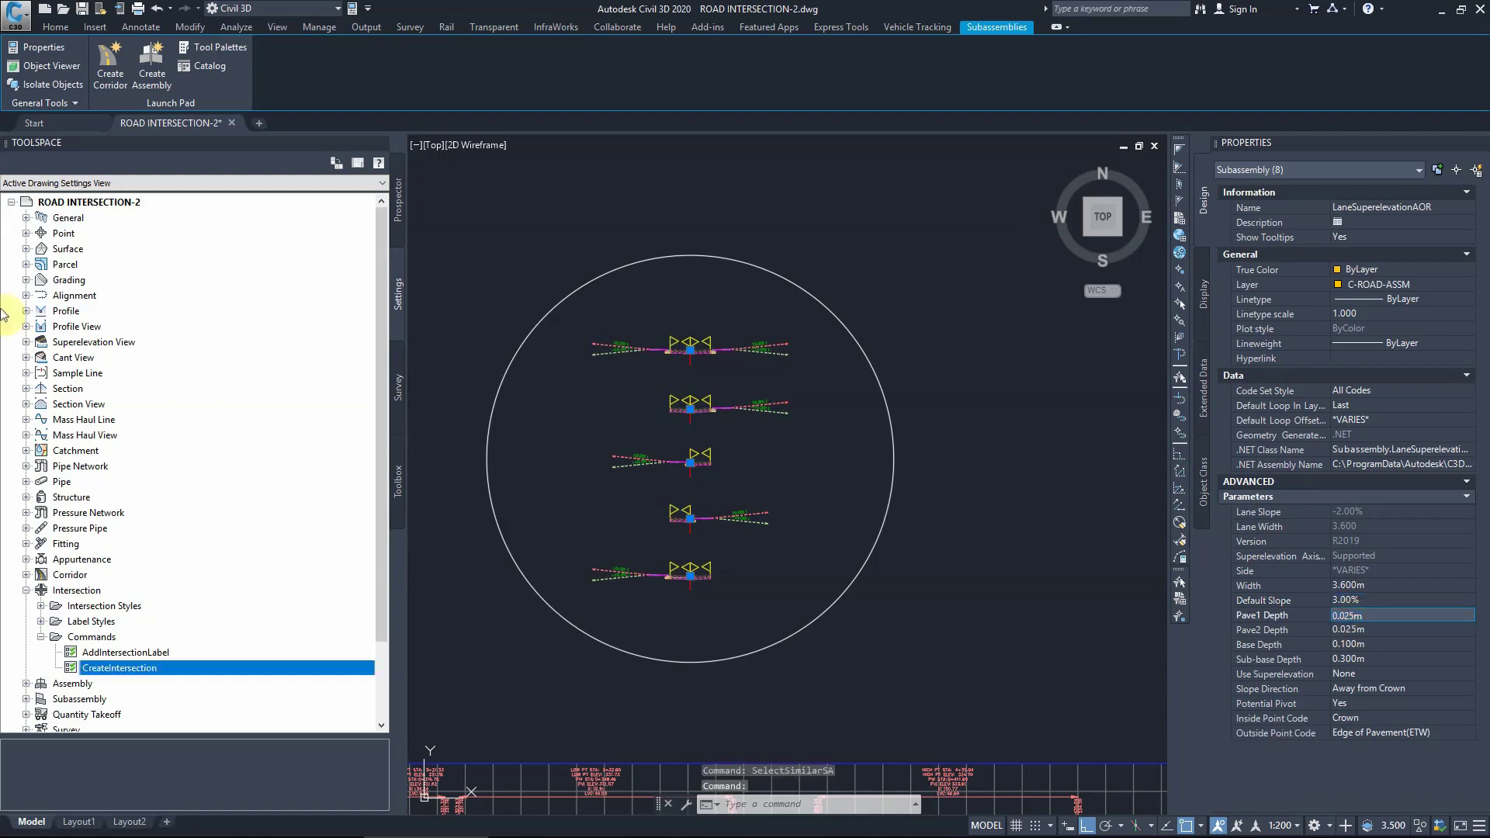
Clear the subassembly selection and delete the location label of the Alignment 1 and Alignment 2 intersection.
{"action": "scroll", "coordinate": [795, 394], "scroll_direction": "down", "scroll_amount": 4}
{"action": "scroll", "coordinate": [795, 394], "scroll_direction": "down", "scroll_amount": 8}
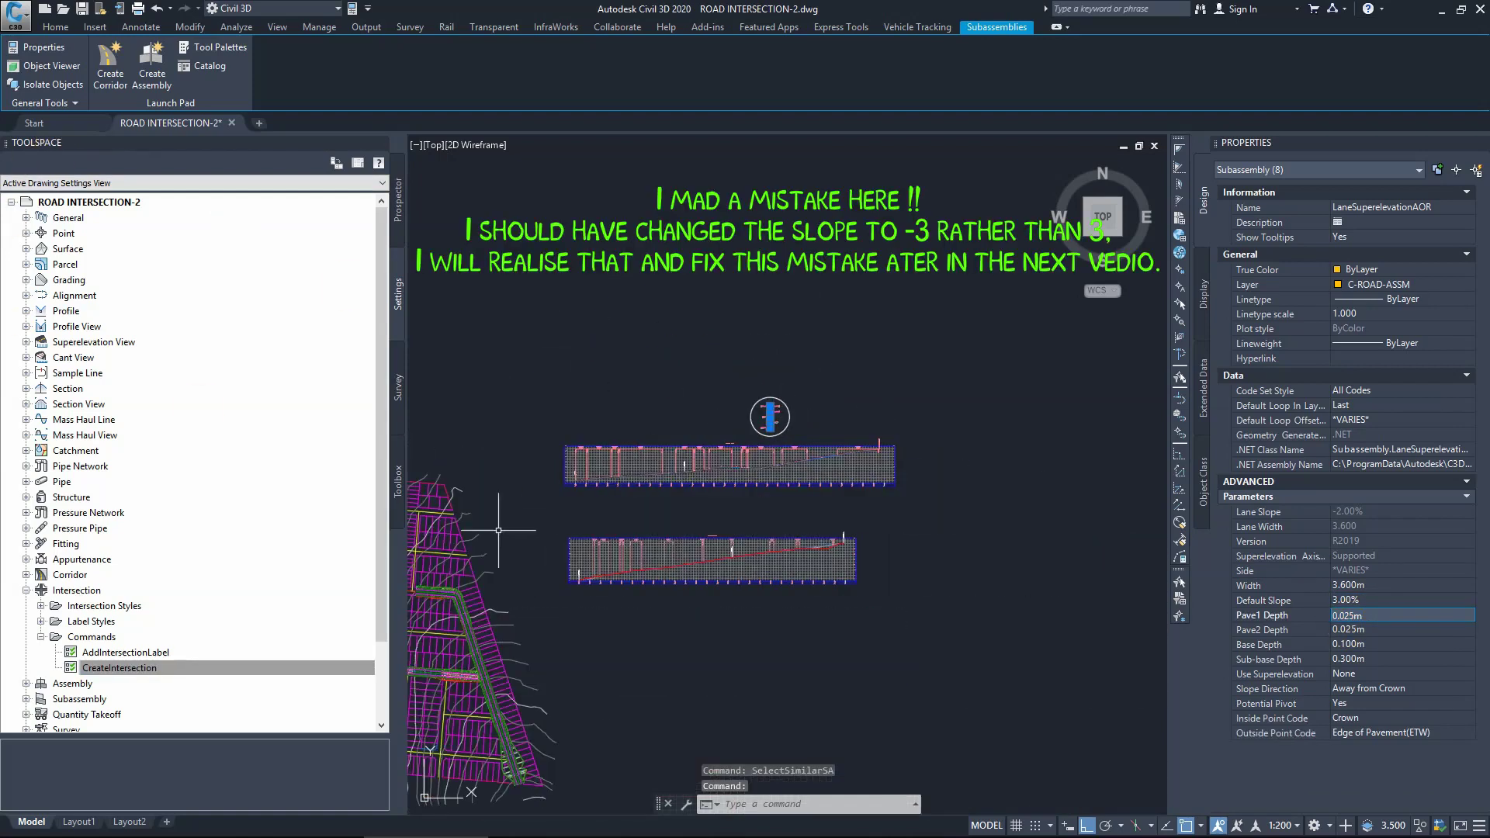
{"action": "scroll", "coordinate": [741, 517], "scroll_direction": "up", "scroll_amount": 3}
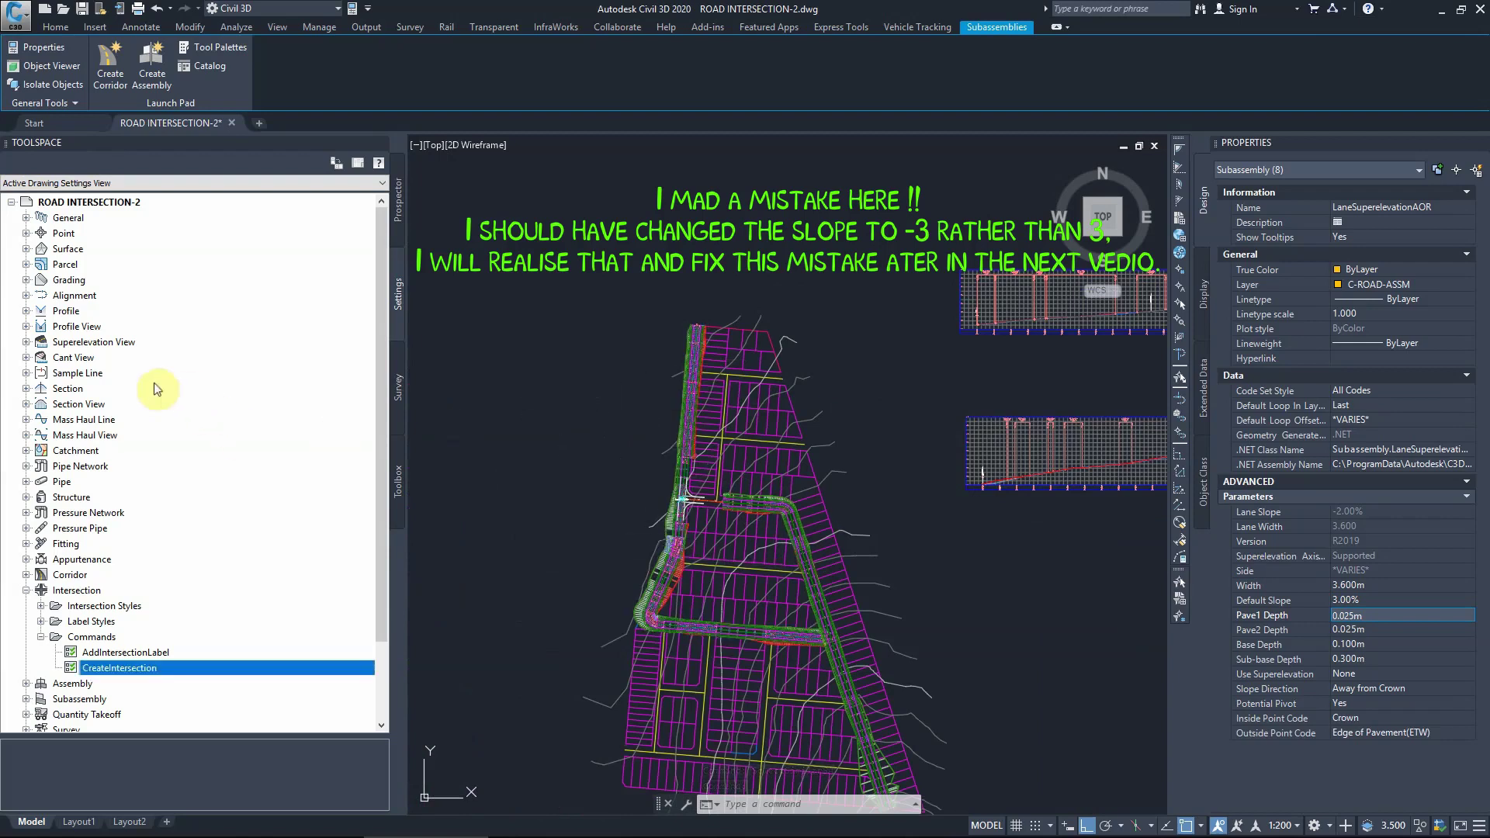
{"action": "scroll", "coordinate": [564, 460], "scroll_direction": "down", "scroll_amount": 3}
{"action": "scroll", "coordinate": [532, 442], "scroll_direction": "up", "scroll_amount": 2}
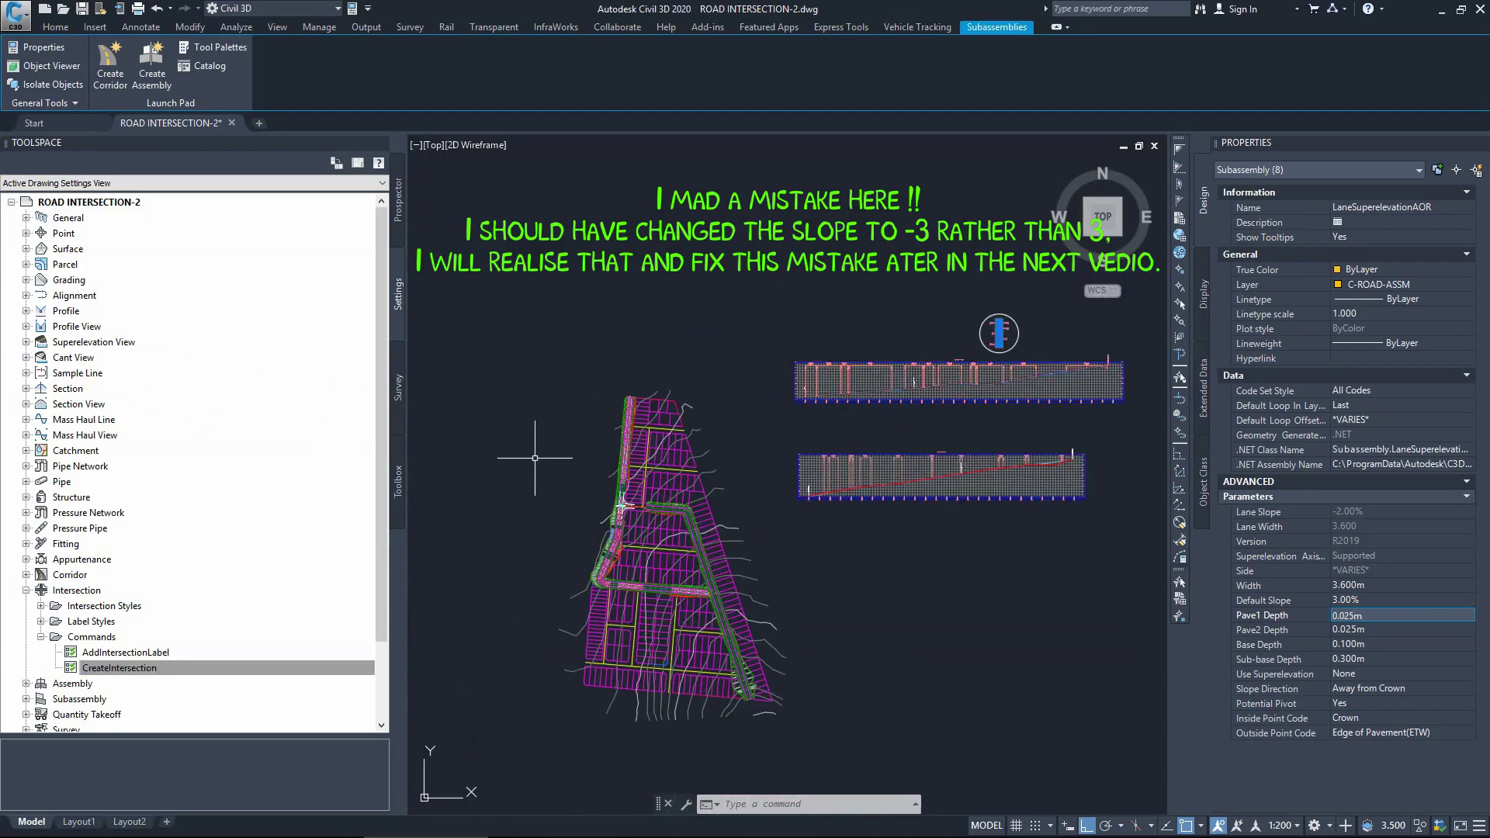
{"action": "key", "text": "Escape"}
{"action": "key", "text": "Escape"}
{"action": "key", "text": "Escape"}
{"action": "scroll", "coordinate": [622, 500], "scroll_direction": "up", "scroll_amount": 8}
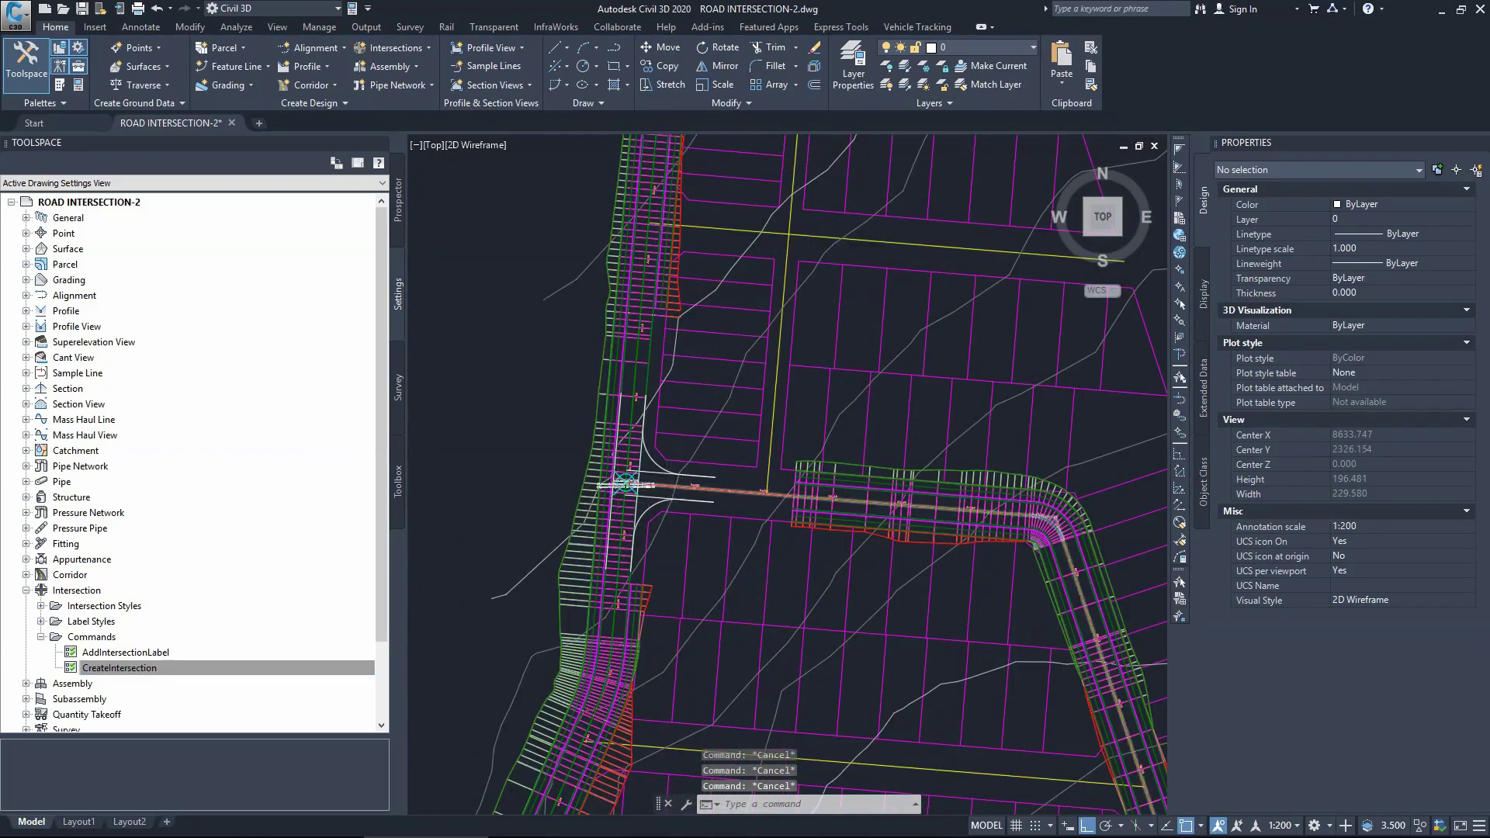
{"action": "scroll", "coordinate": [642, 496], "scroll_direction": "up", "scroll_amount": 2}
{"action": "left_click", "coordinate": [648, 482]}
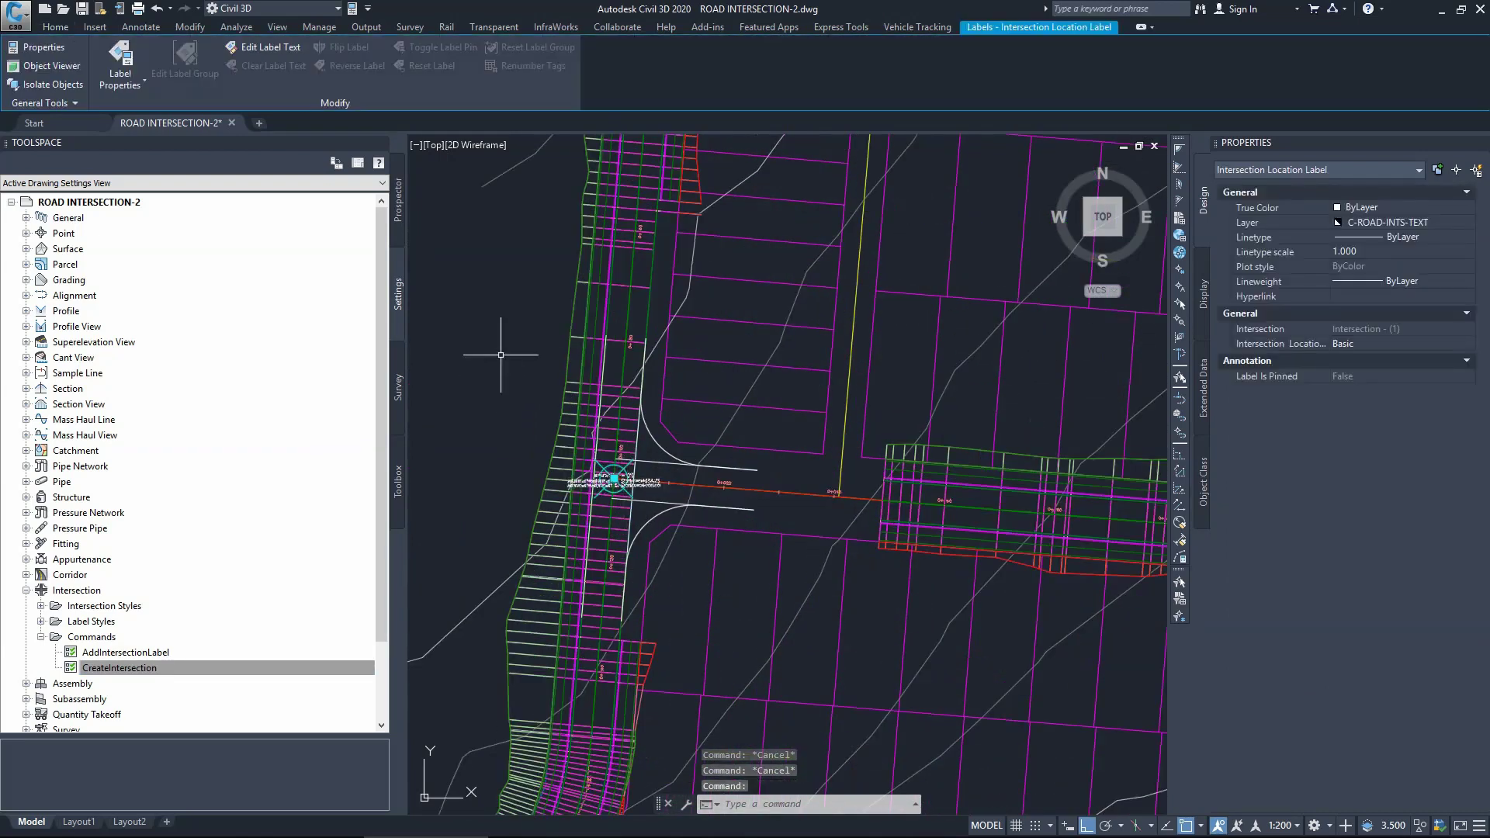
{"action": "key", "text": "Delete"}
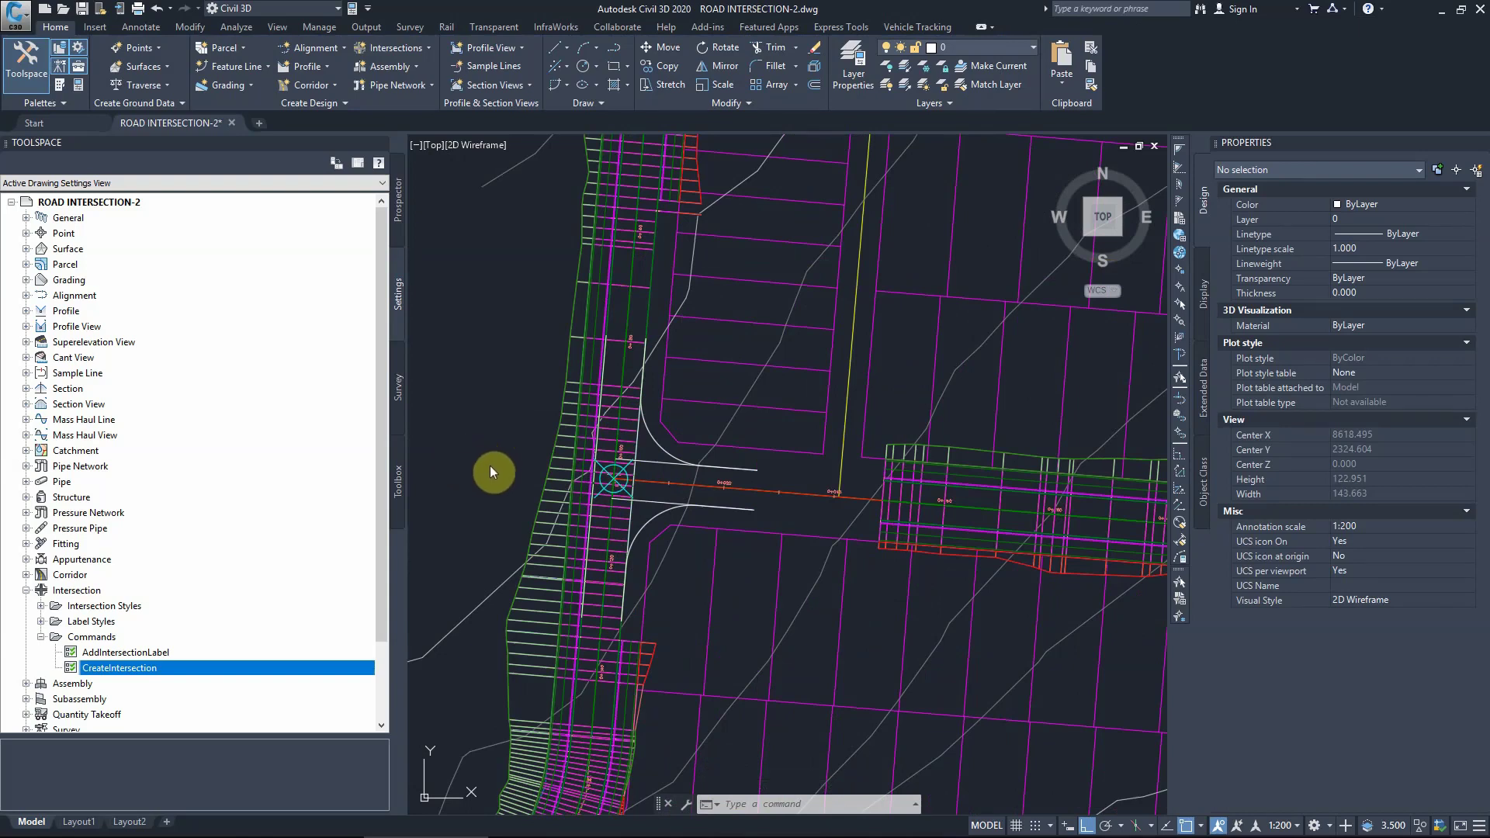
{"action": "left_click", "coordinate": [489, 419]}
{"action": "scroll", "coordinate": [515, 426], "scroll_direction": "down", "scroll_amount": 1}
{"action": "scroll", "coordinate": [515, 426], "scroll_direction": "up", "scroll_amount": 1}
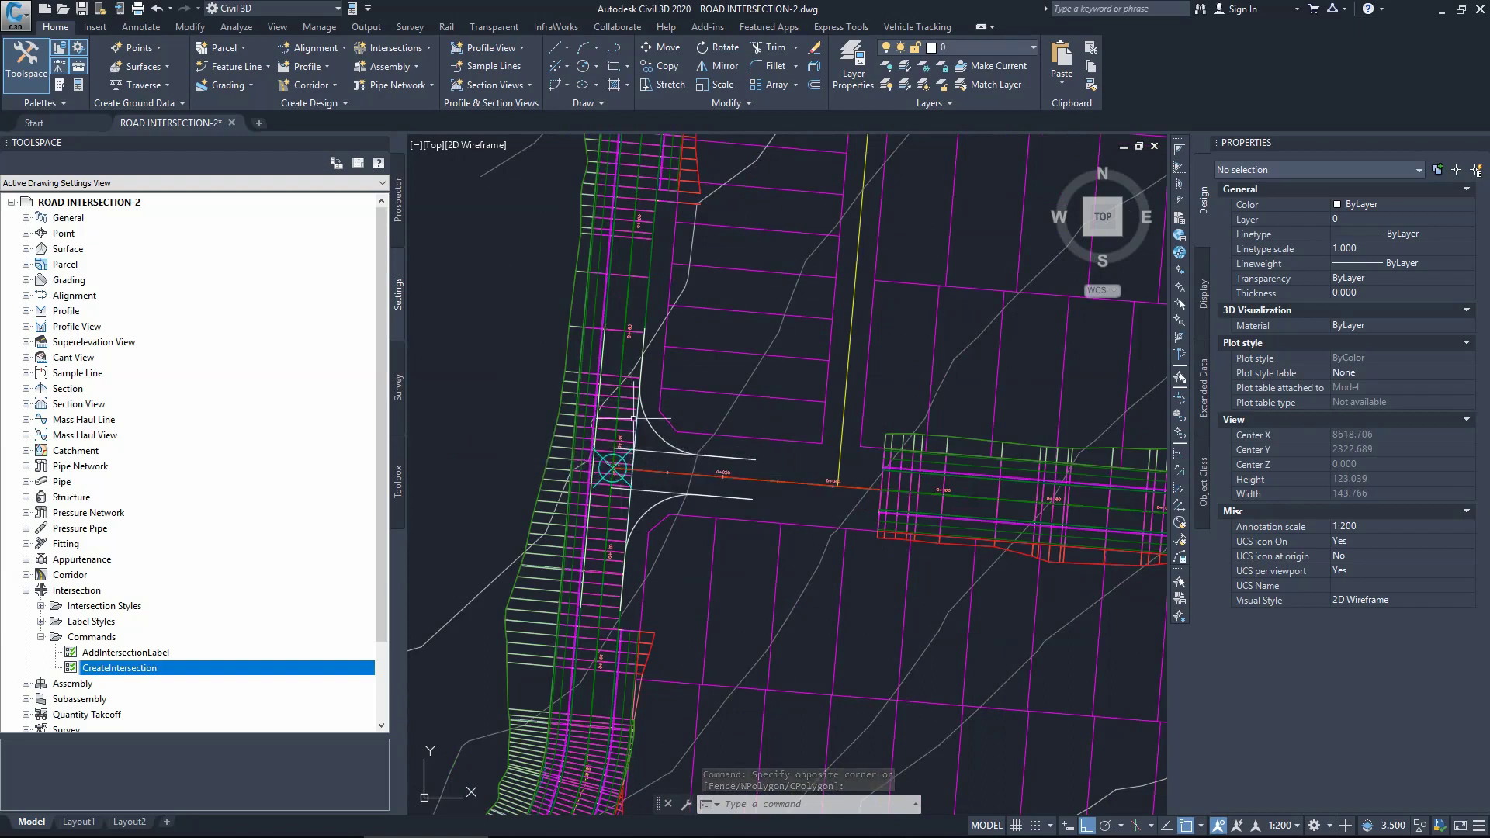
{"action": "left_click", "coordinate": [571, 326]}
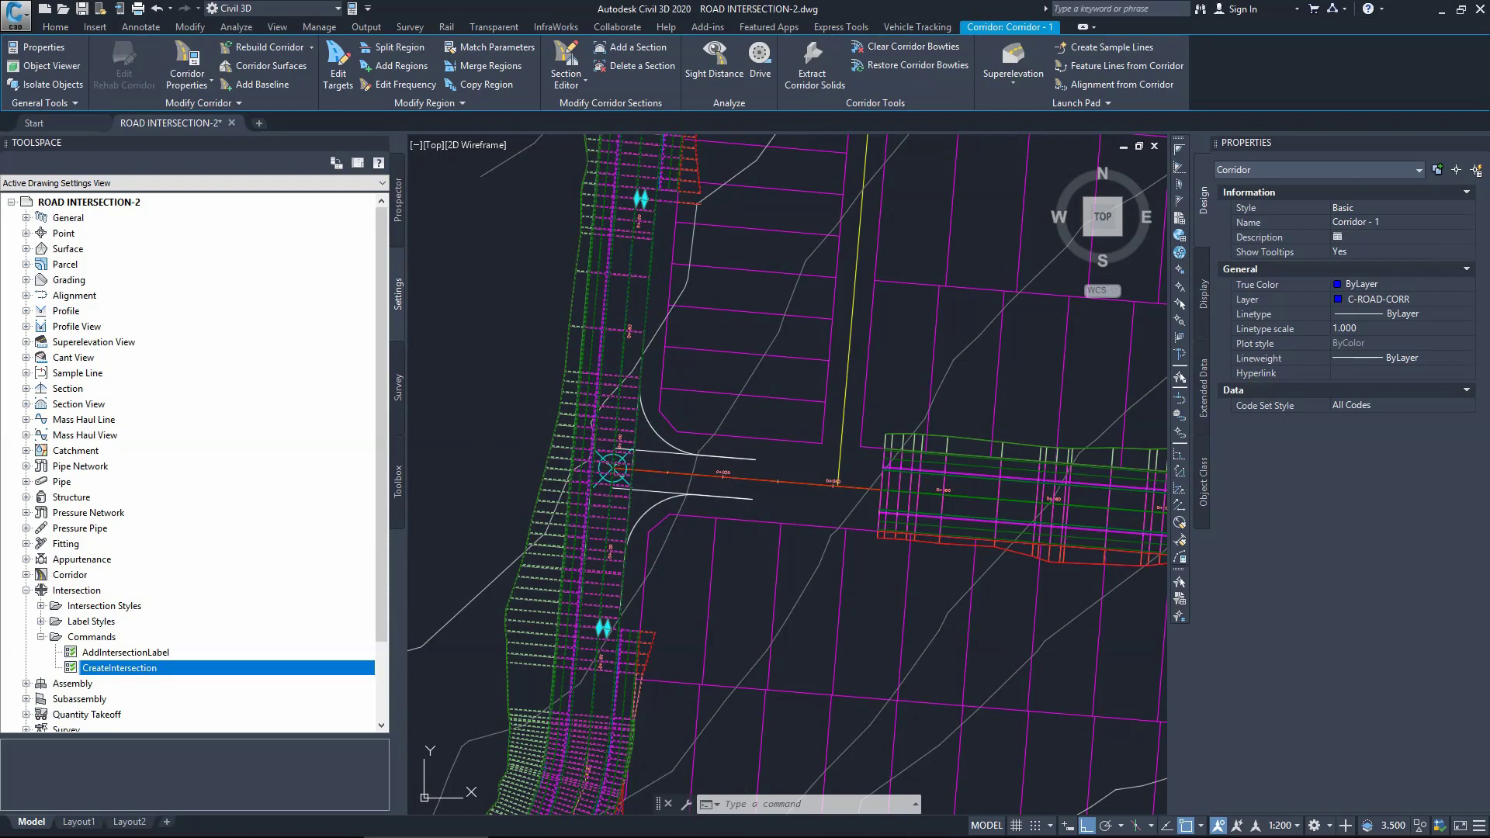
{"action": "key", "text": "Escape"}
Set the surface style of the EG SITE 1 surface to _No Display in its surface properties.
{"action": "double_click", "coordinate": [885, 312]}
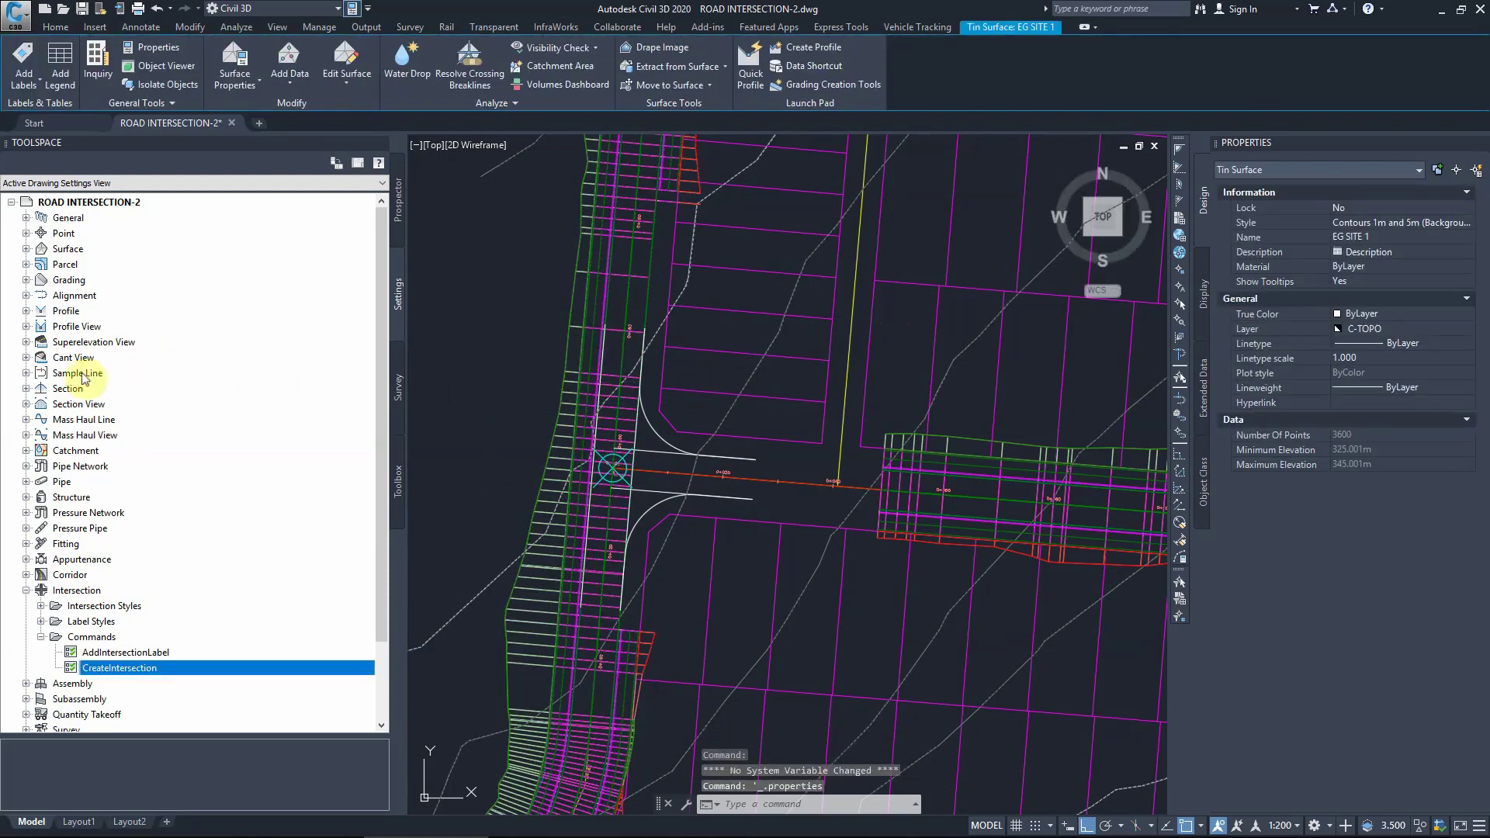
{"action": "left_click", "coordinate": [398, 212]}
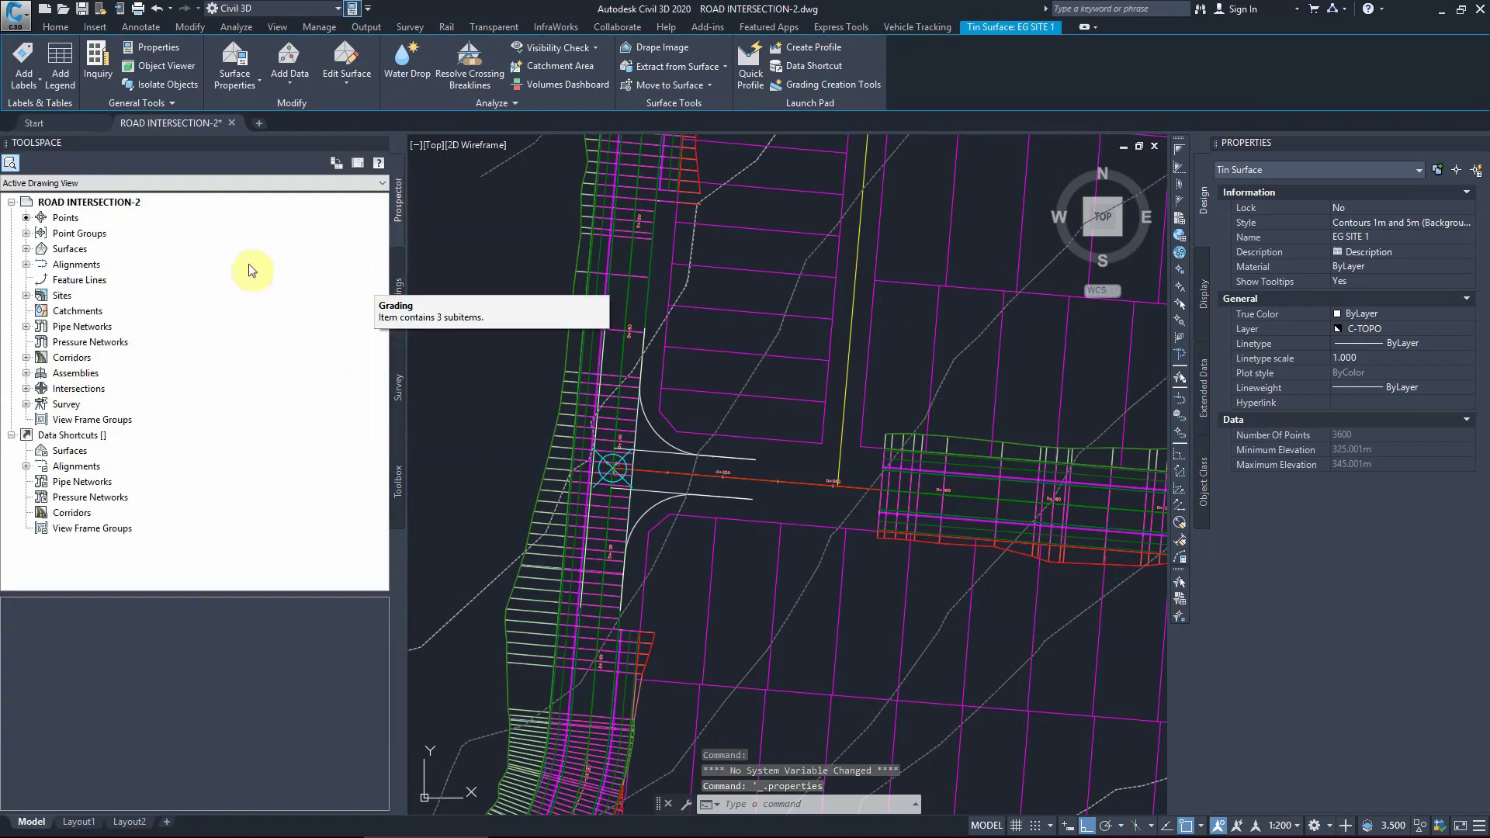
{"action": "left_click", "coordinate": [26, 249]}
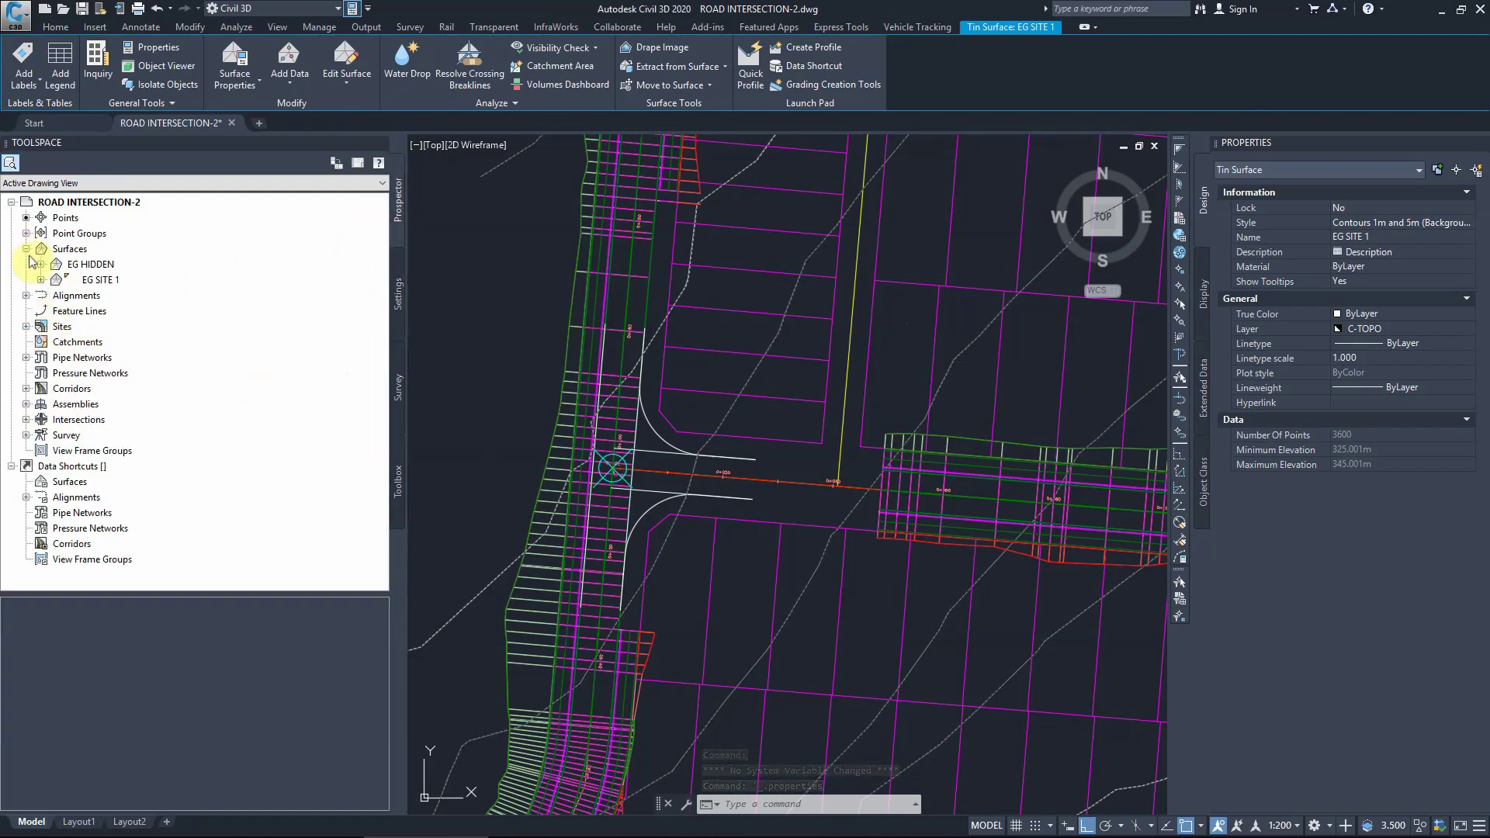
{"action": "left_click", "coordinate": [41, 279]}
{"action": "right_click", "coordinate": [99, 281]}
{"action": "left_click", "coordinate": [171, 298]}
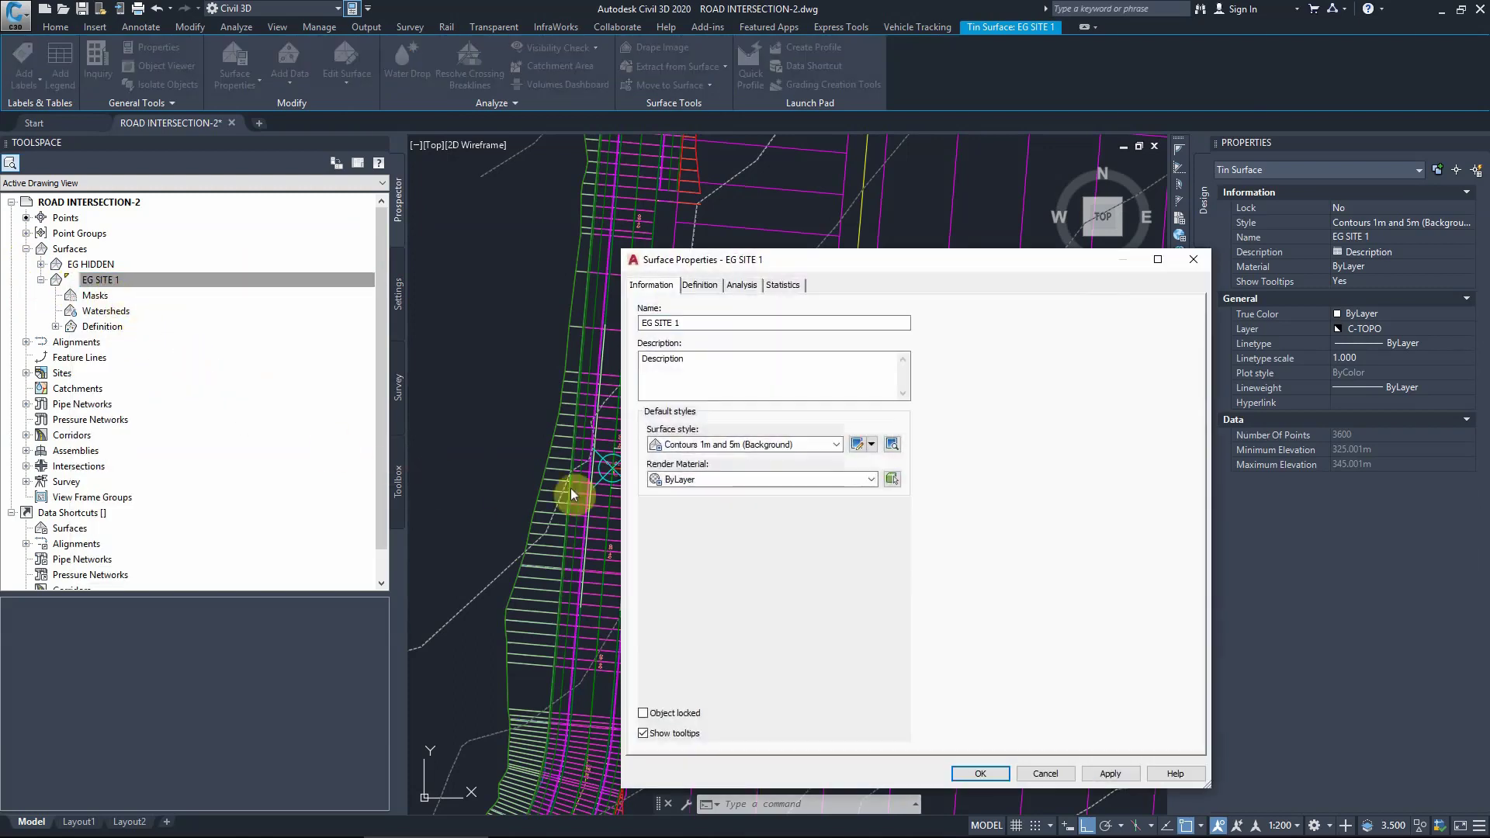
{"action": "left_click", "coordinate": [714, 447]}
{"action": "left_click", "coordinate": [701, 471]}
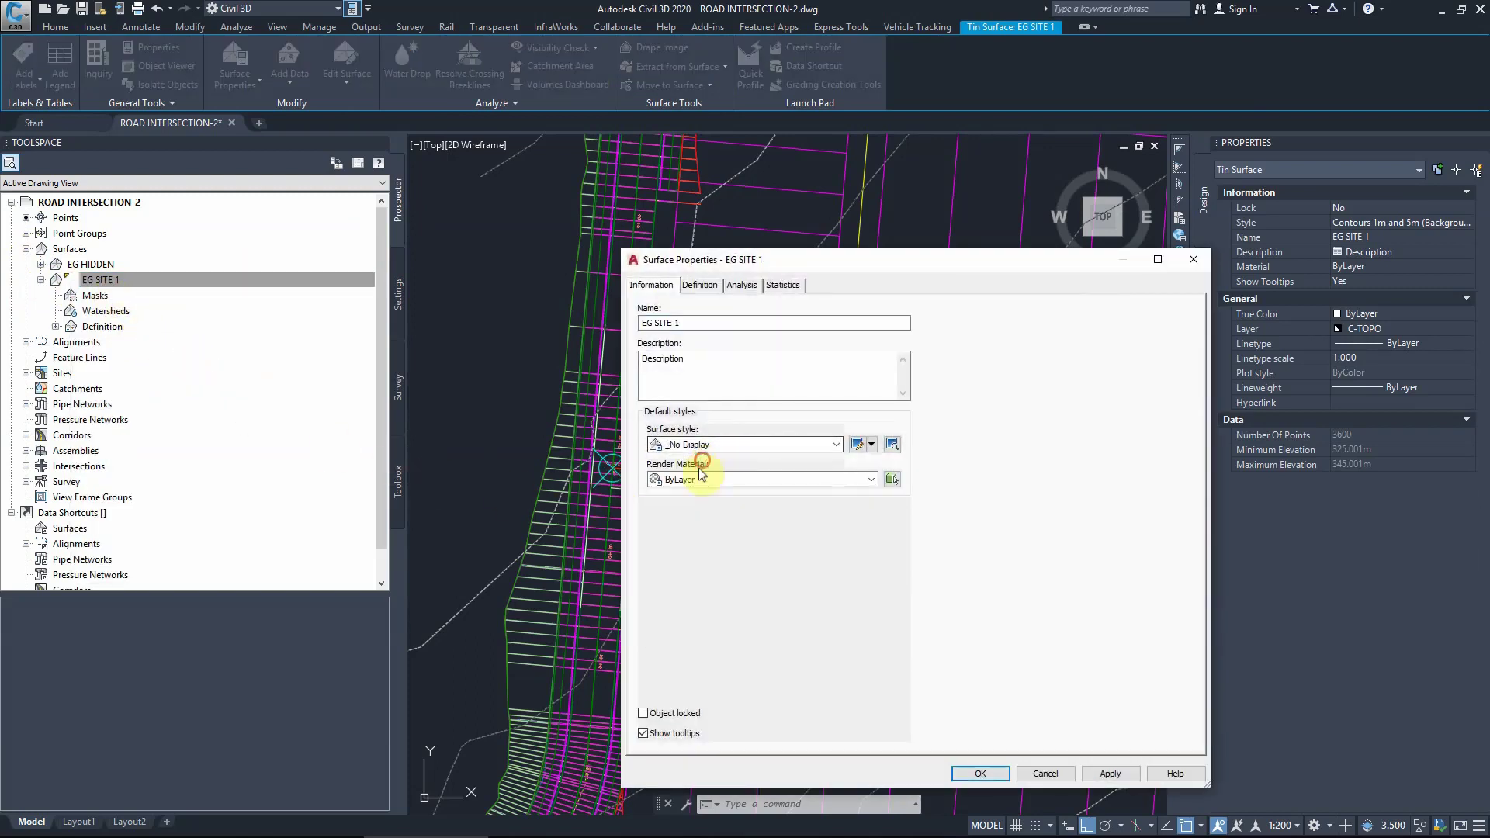
{"action": "left_click", "coordinate": [980, 774]}
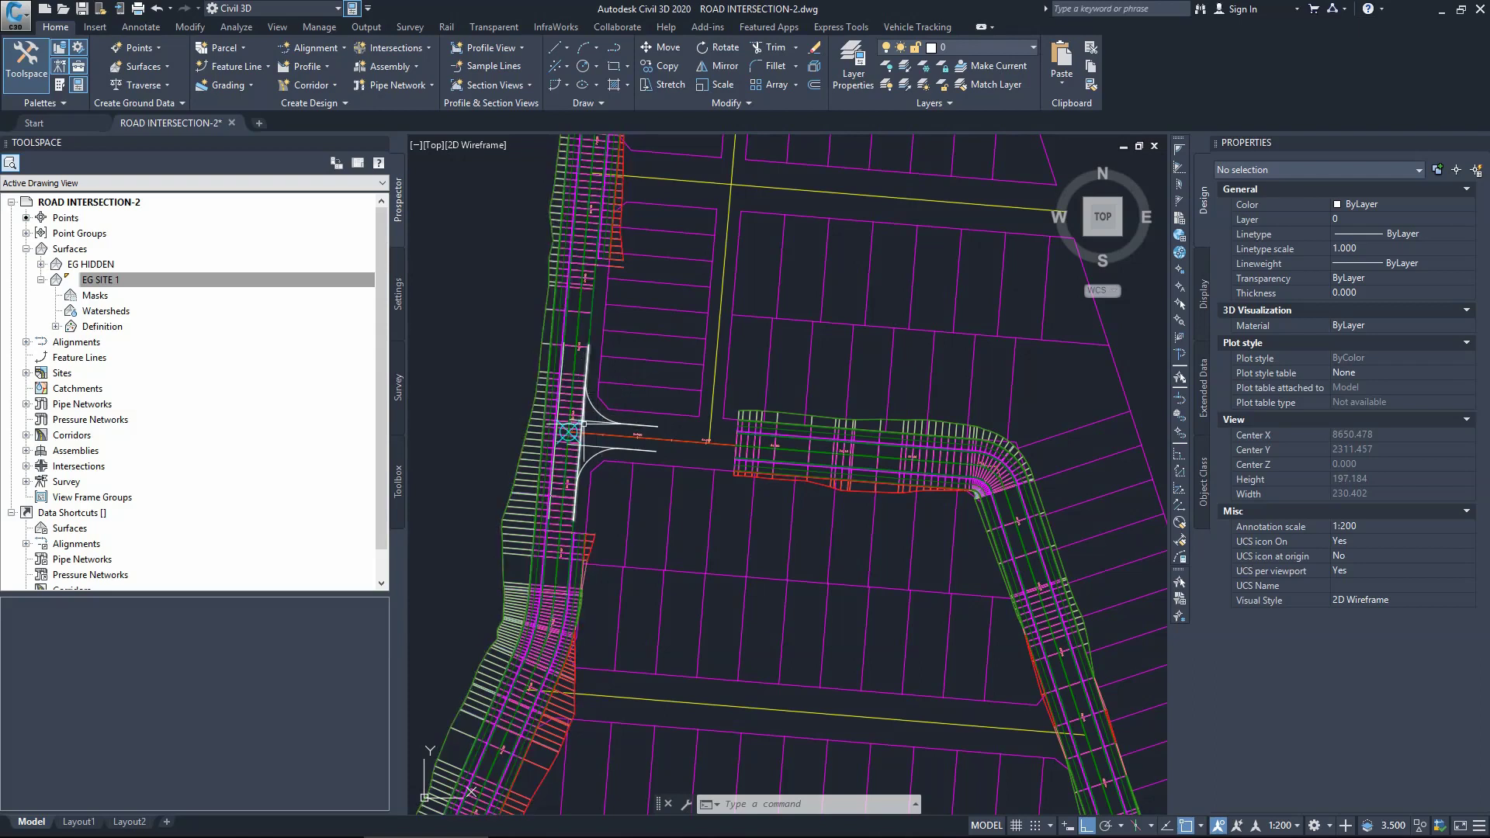
Add a baseline to Corridor - 1 using the Intersection - (1) - NE - Quadrant alignment and its matching profile.
{"action": "left_click", "coordinate": [531, 409]}
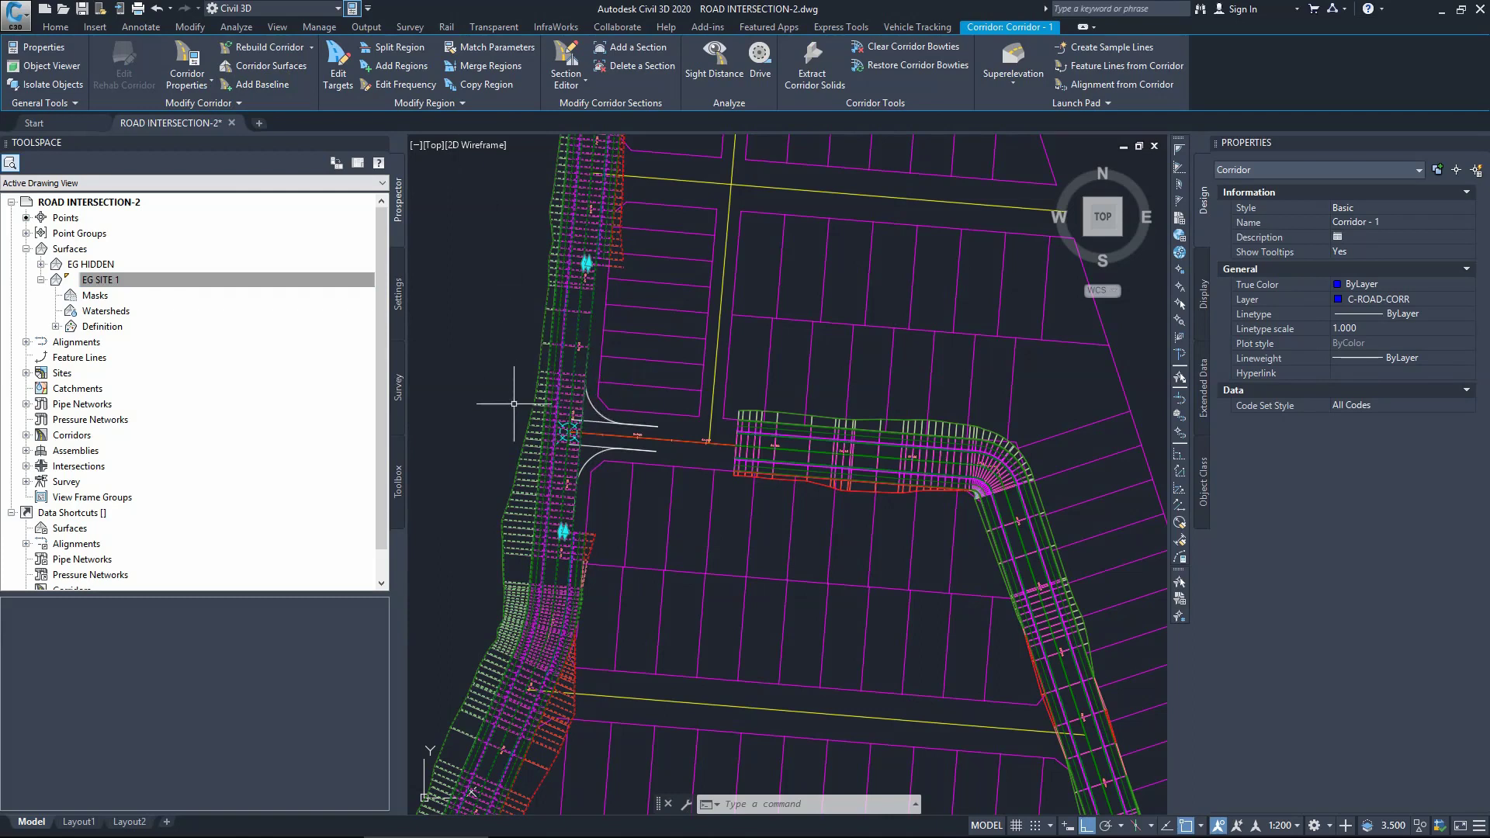
{"action": "left_click", "coordinate": [264, 86]}
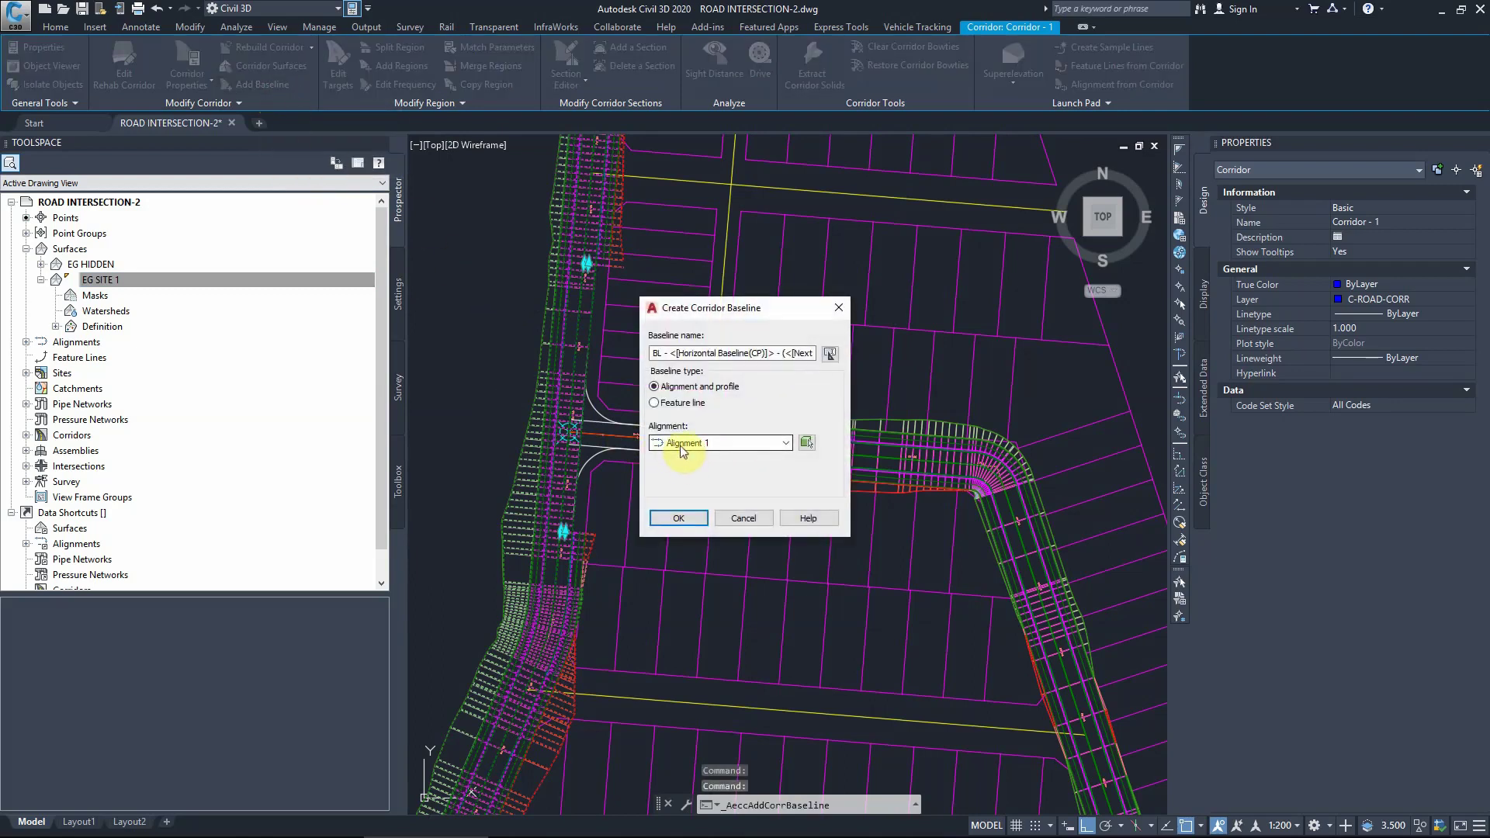
{"action": "left_click", "coordinate": [680, 445]}
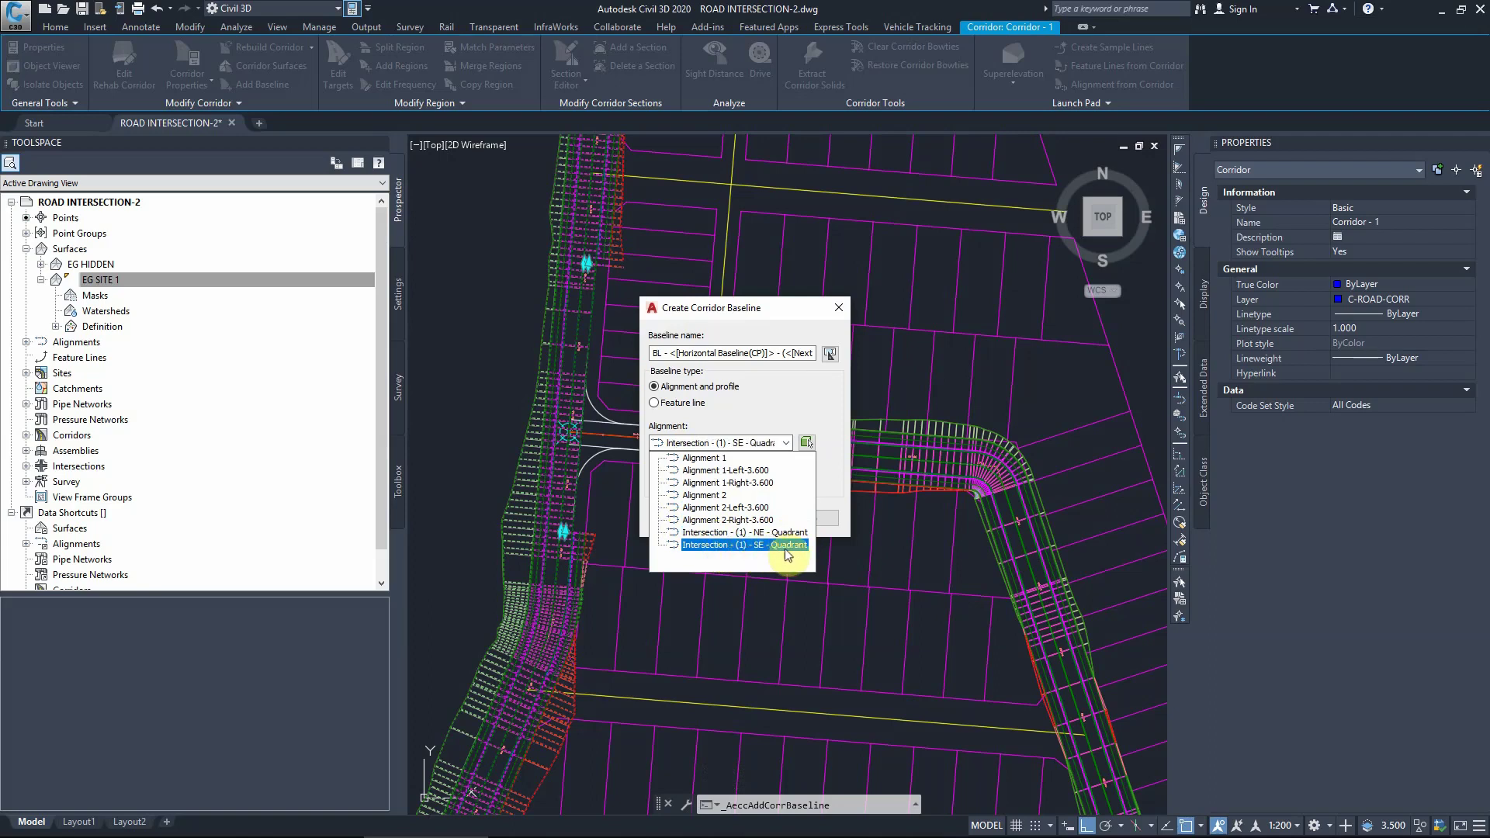
{"action": "left_click", "coordinate": [725, 536]}
{"action": "left_click", "coordinate": [680, 517]}
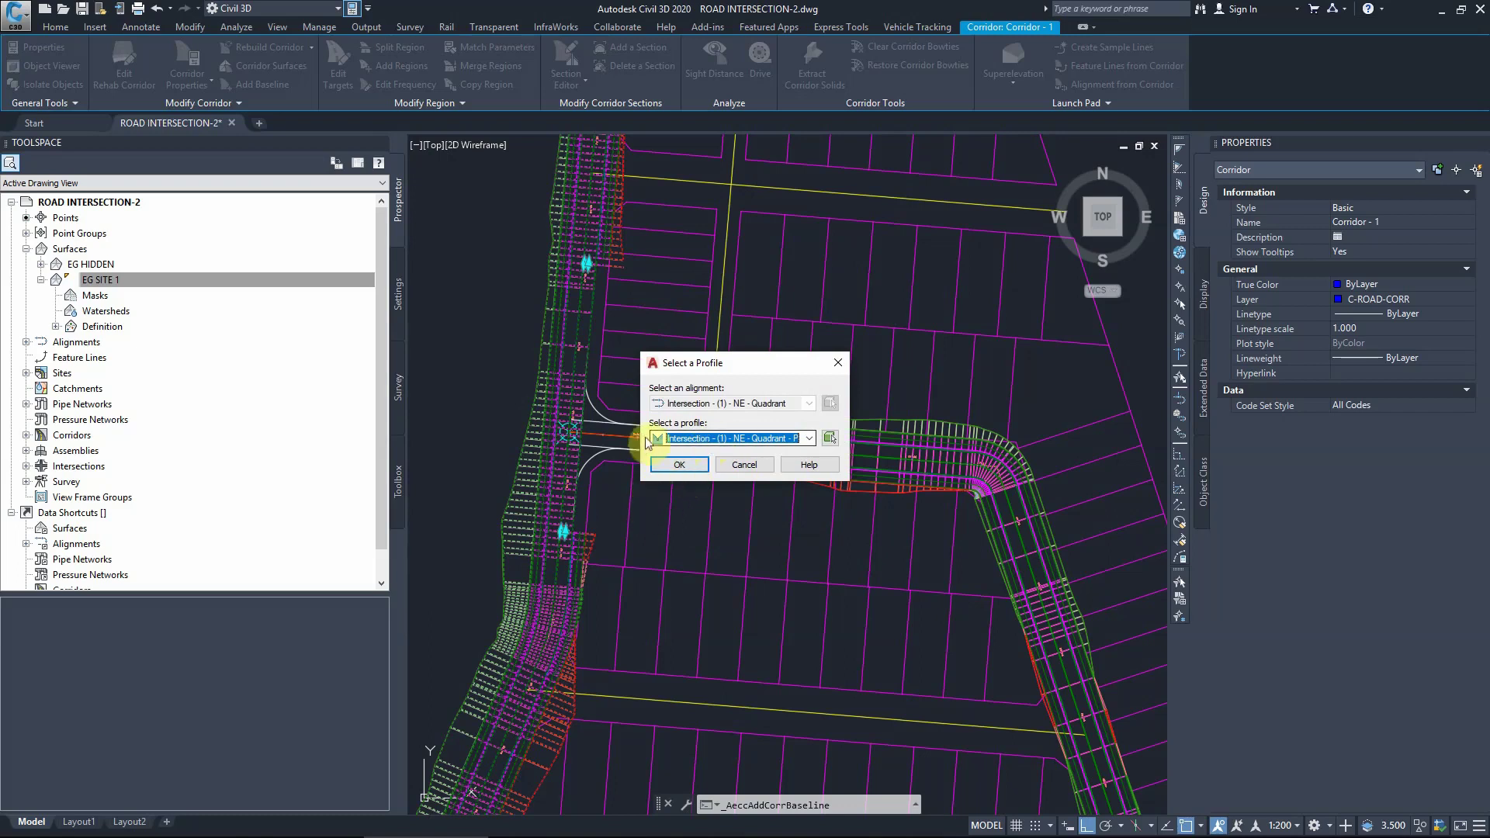
{"action": "left_click", "coordinate": [709, 448]}
{"action": "left_click", "coordinate": [677, 462]}
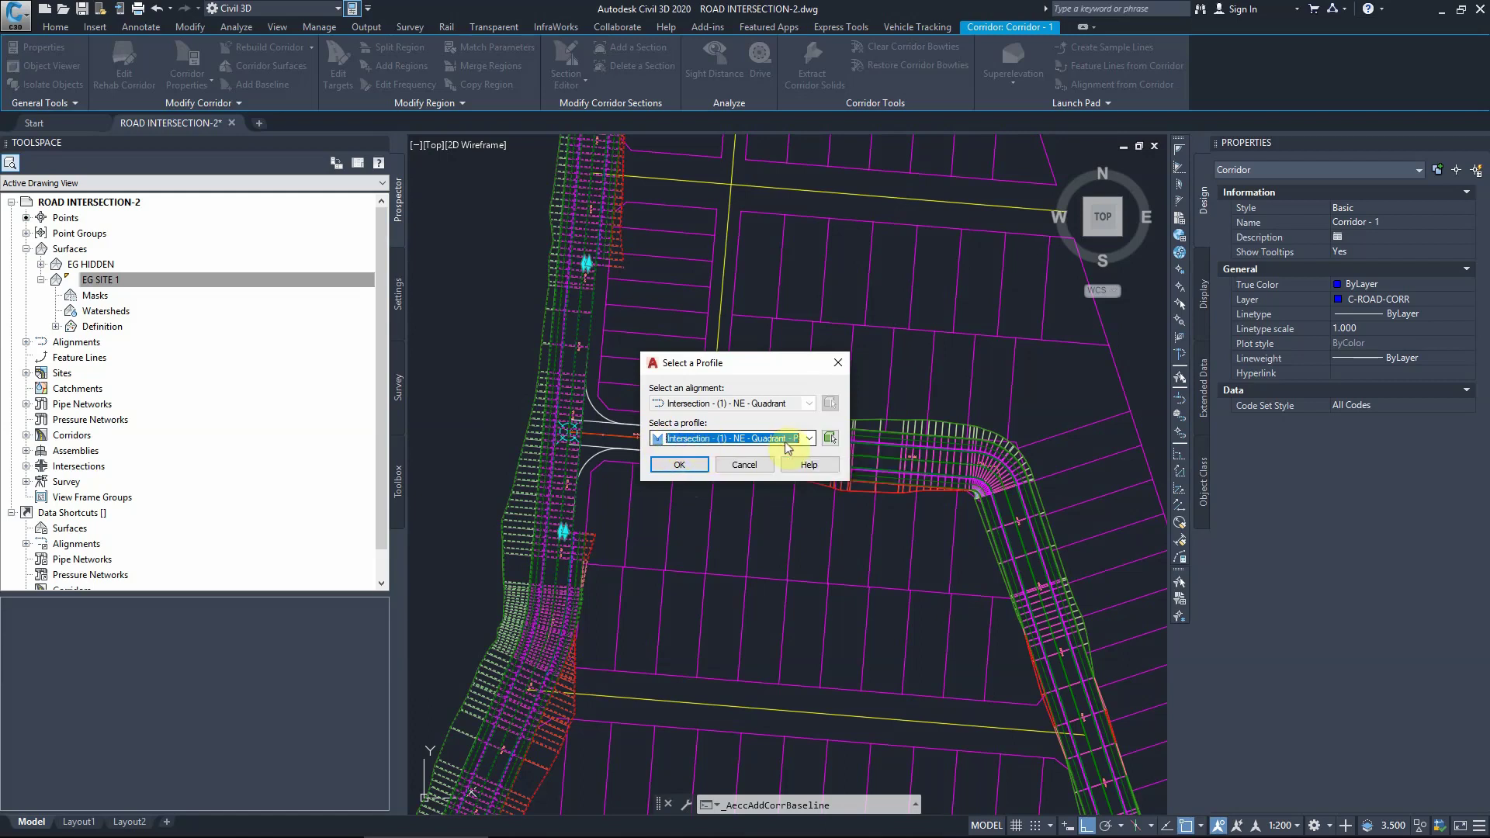
{"action": "left_click", "coordinate": [679, 465]}
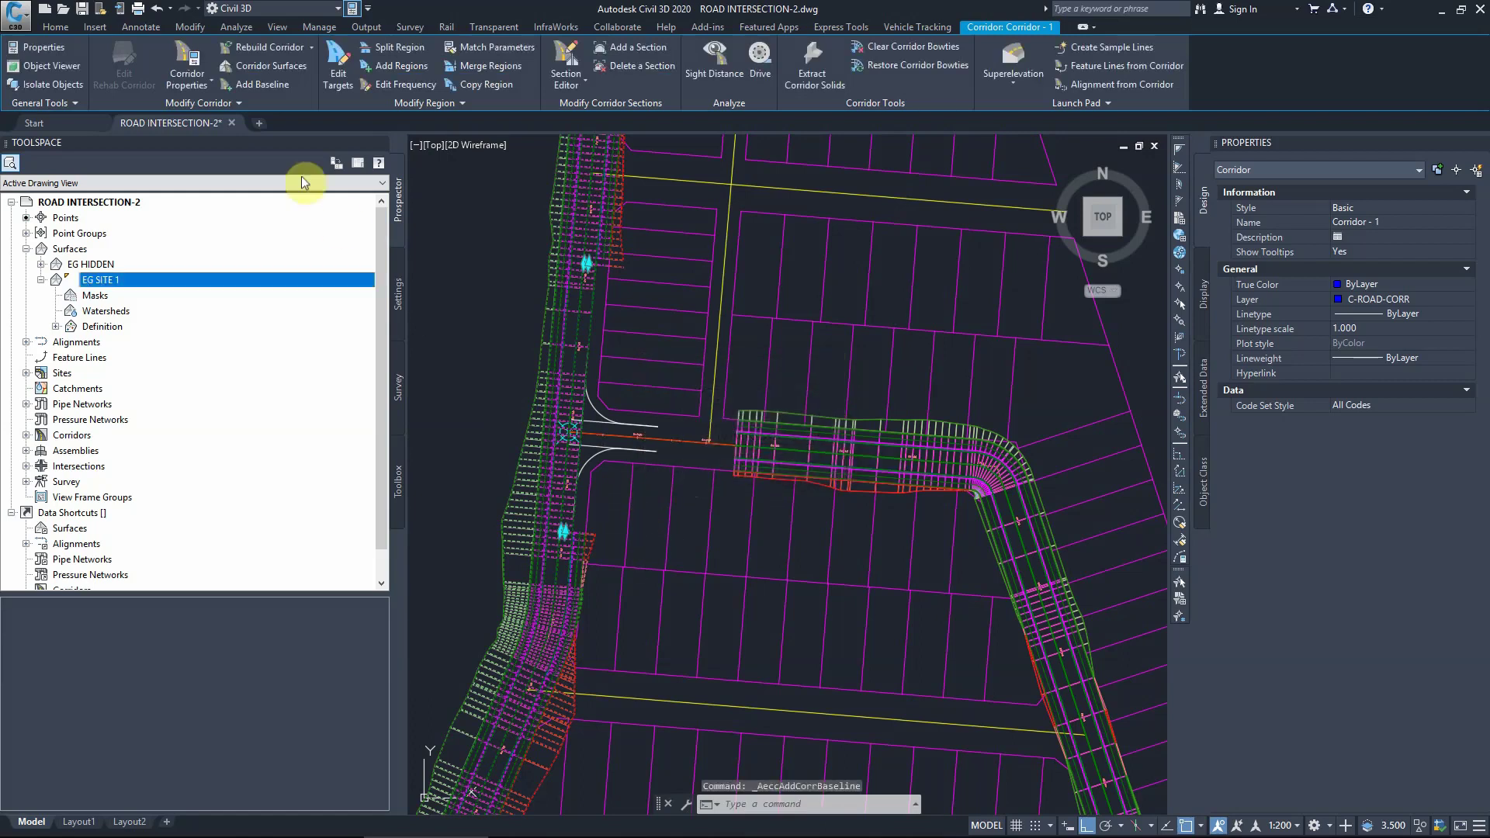
Add another corridor baseline using the Intersection - (1) - SE - Quadrant alignment and its matching profile, and clear the corridor selection.
{"action": "left_click", "coordinate": [258, 87]}
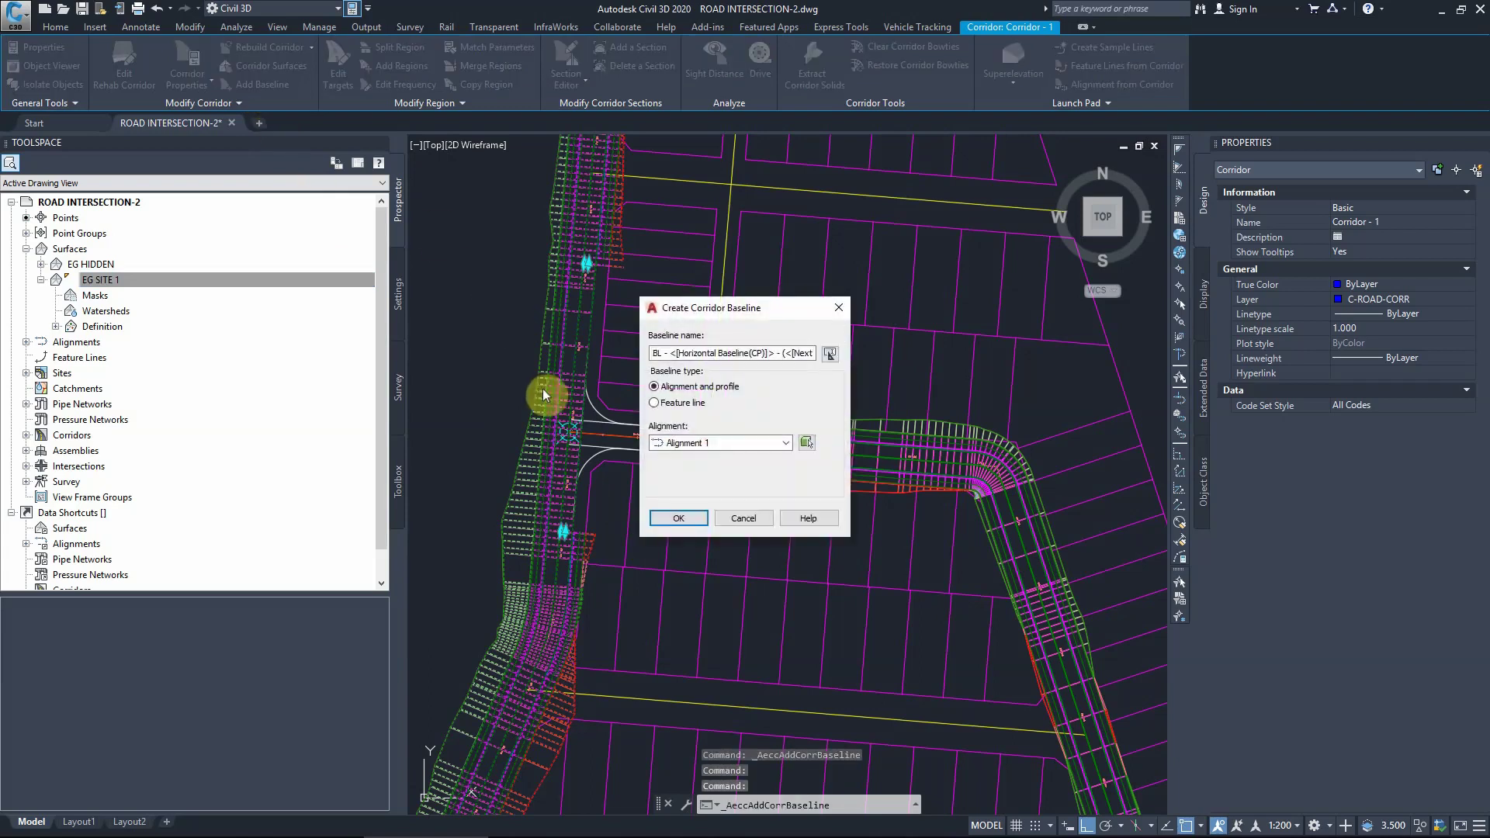
{"action": "left_click", "coordinate": [701, 443]}
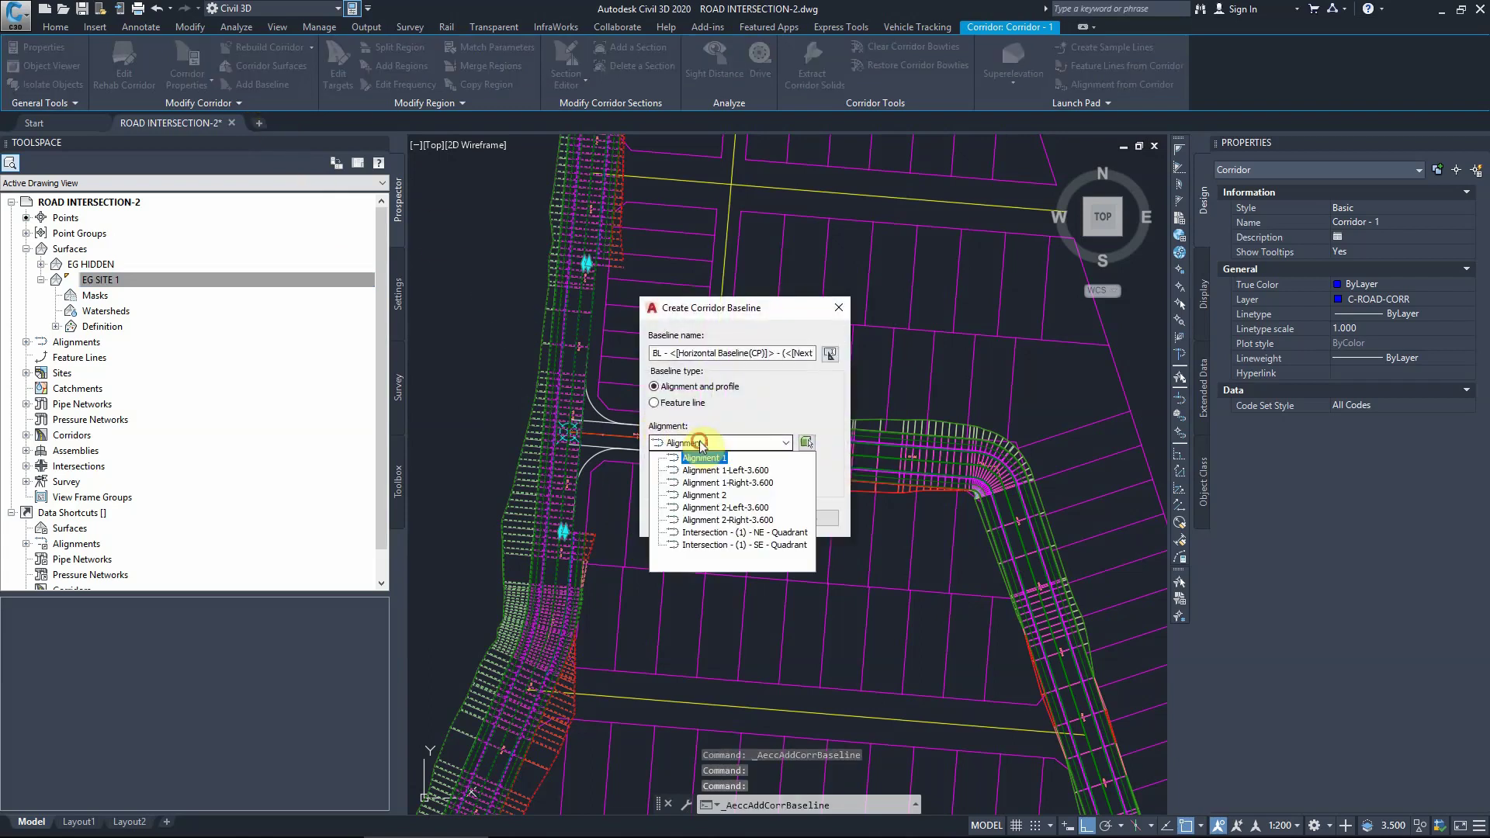
{"action": "left_click", "coordinate": [701, 545]}
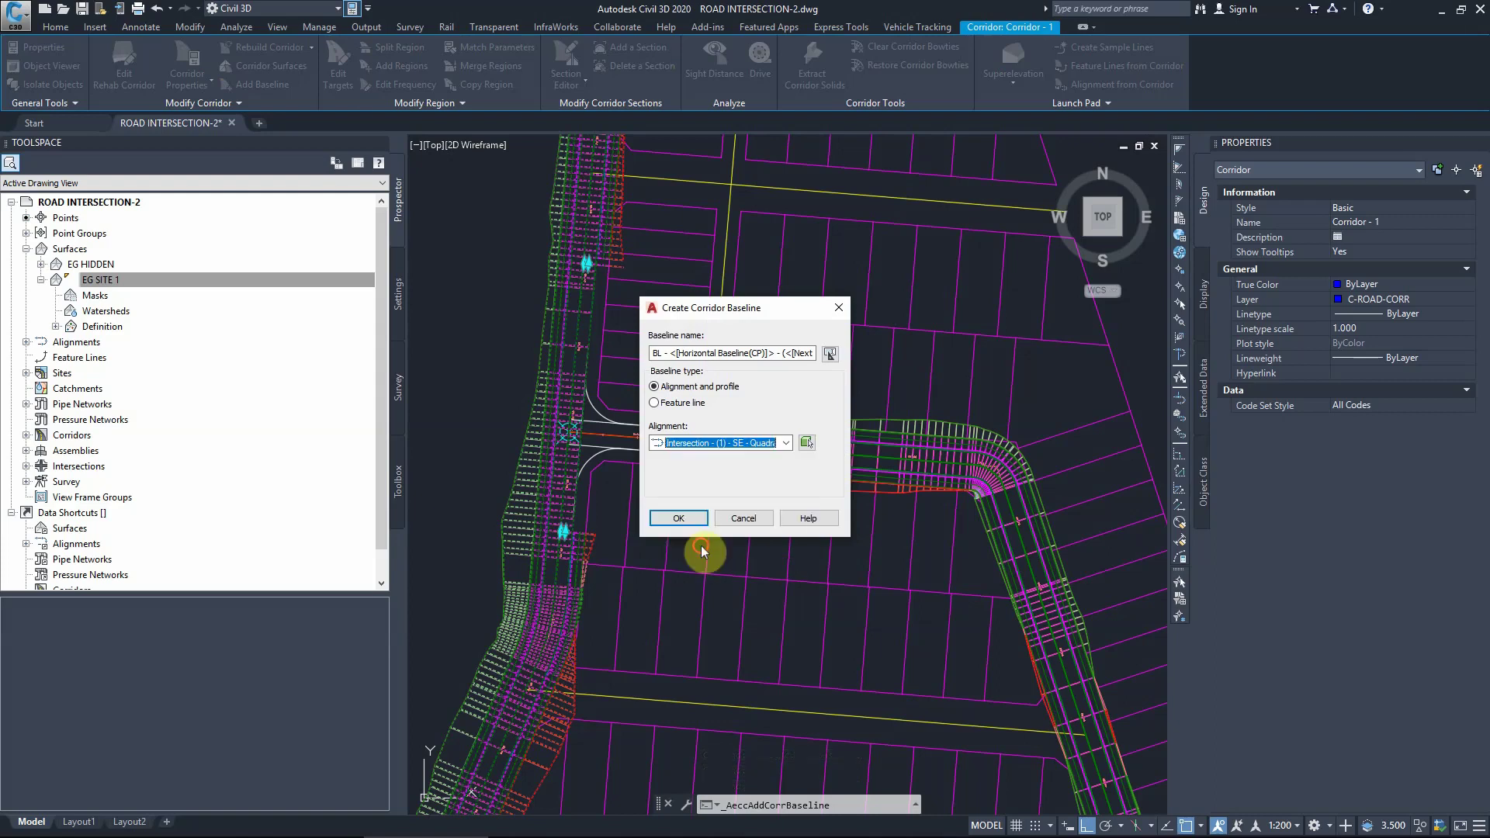
{"action": "left_click", "coordinate": [675, 519]}
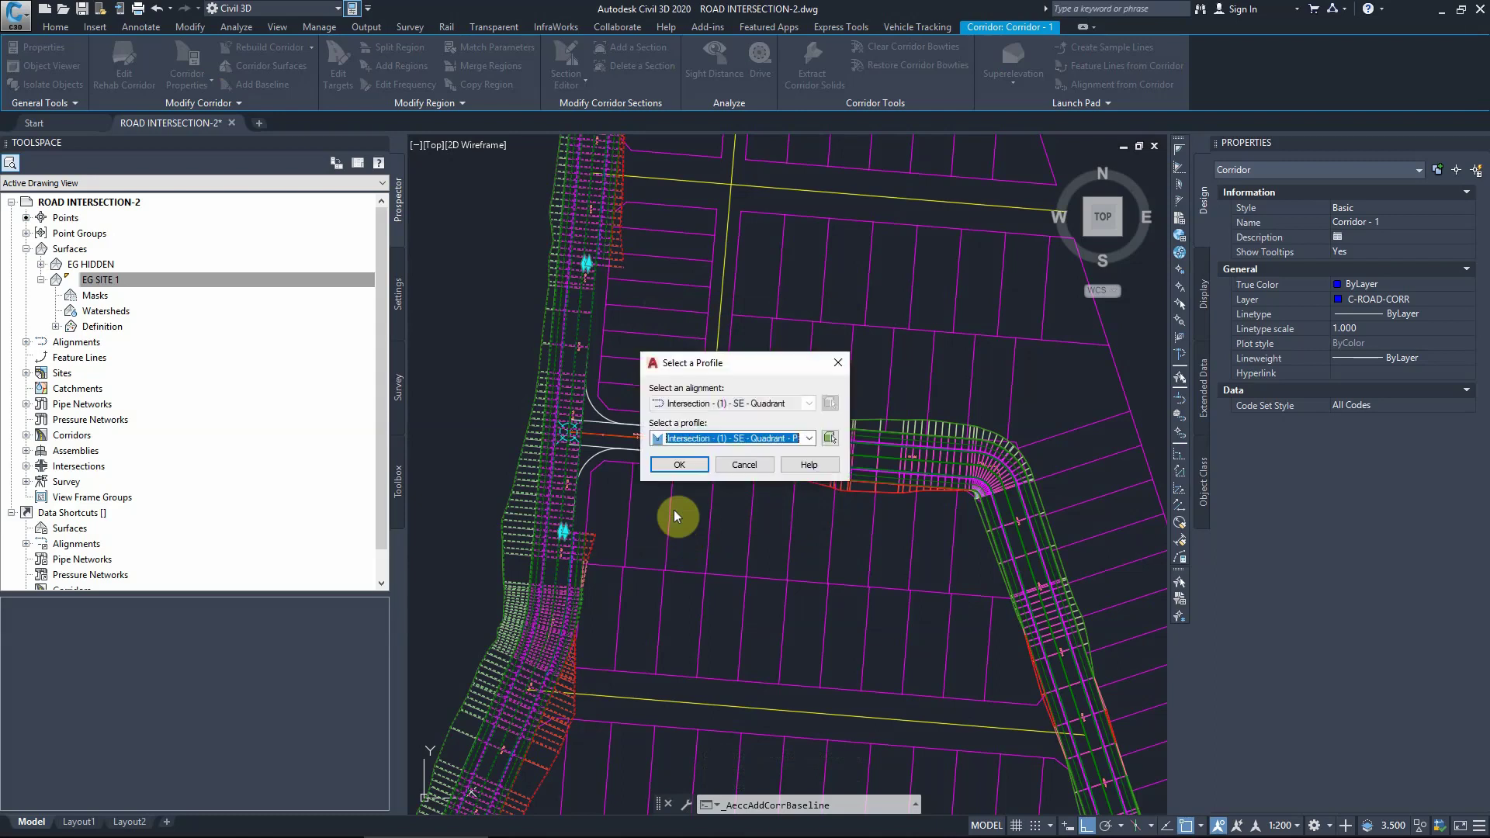
{"action": "left_click", "coordinate": [674, 465]}
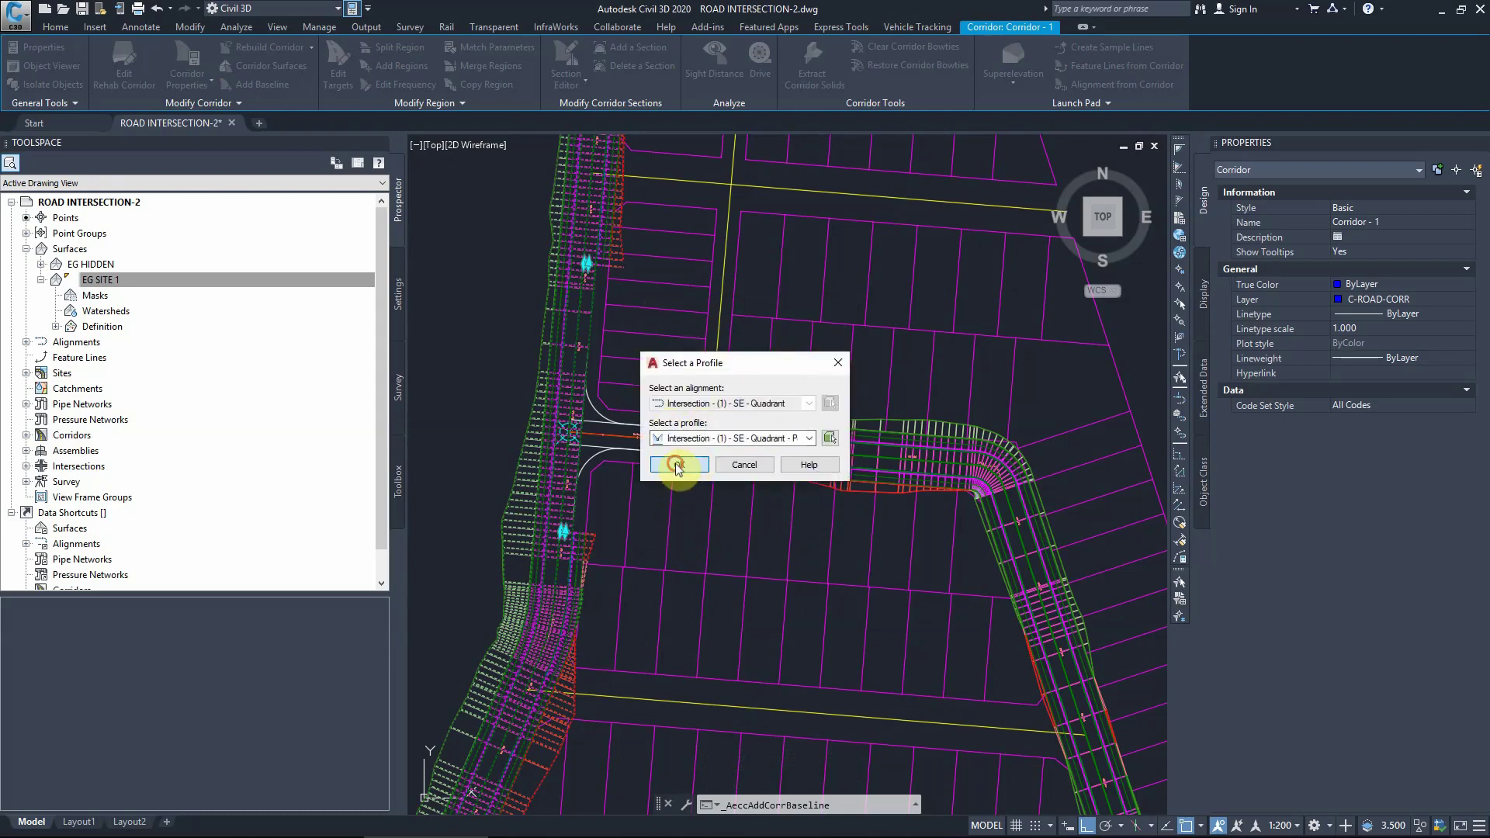
{"action": "key", "text": "Escape"}
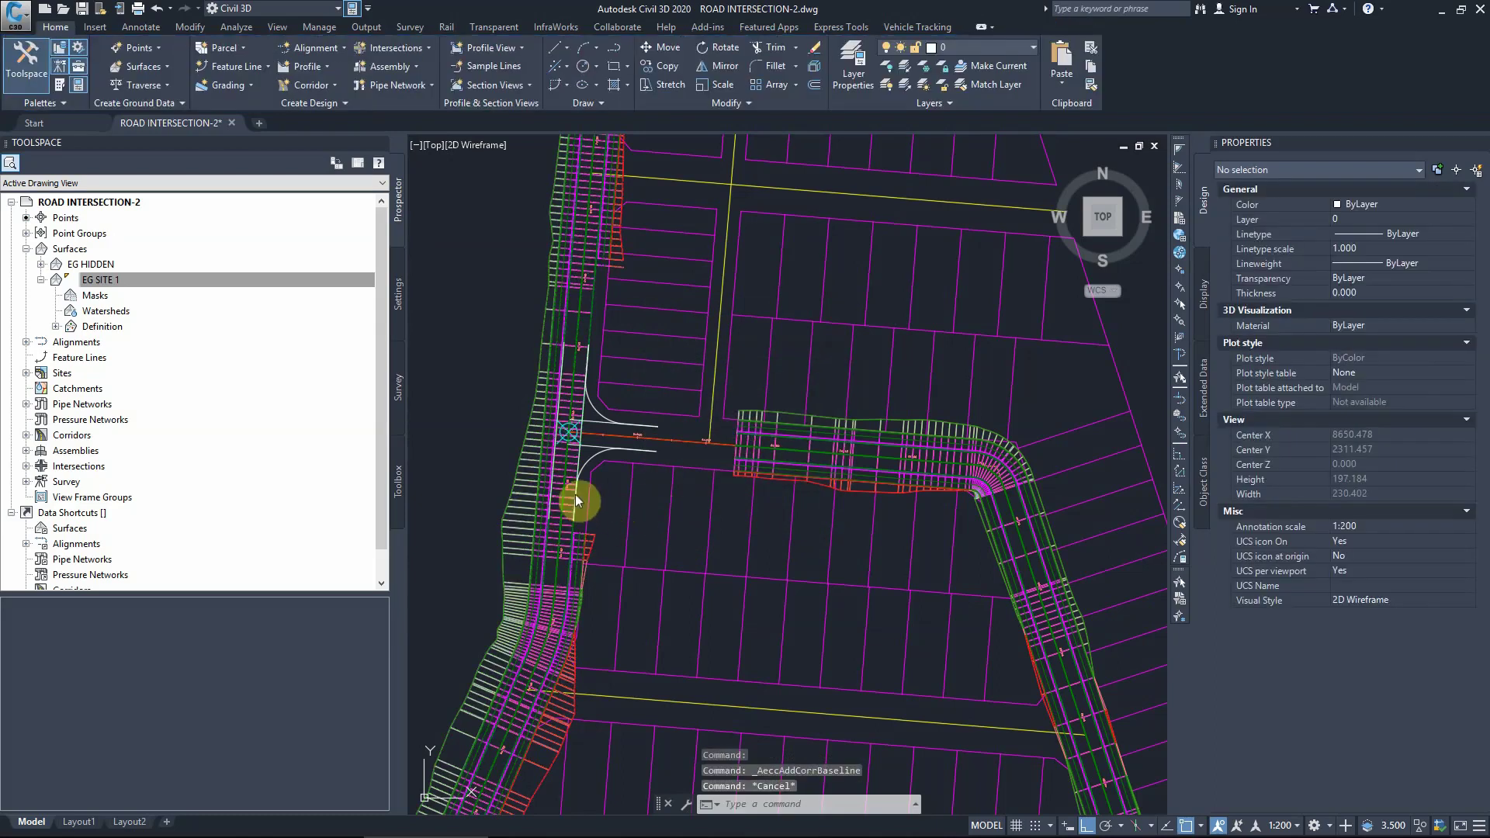
{"action": "left_click", "coordinate": [475, 378]}
{"action": "left_click", "coordinate": [480, 382]}
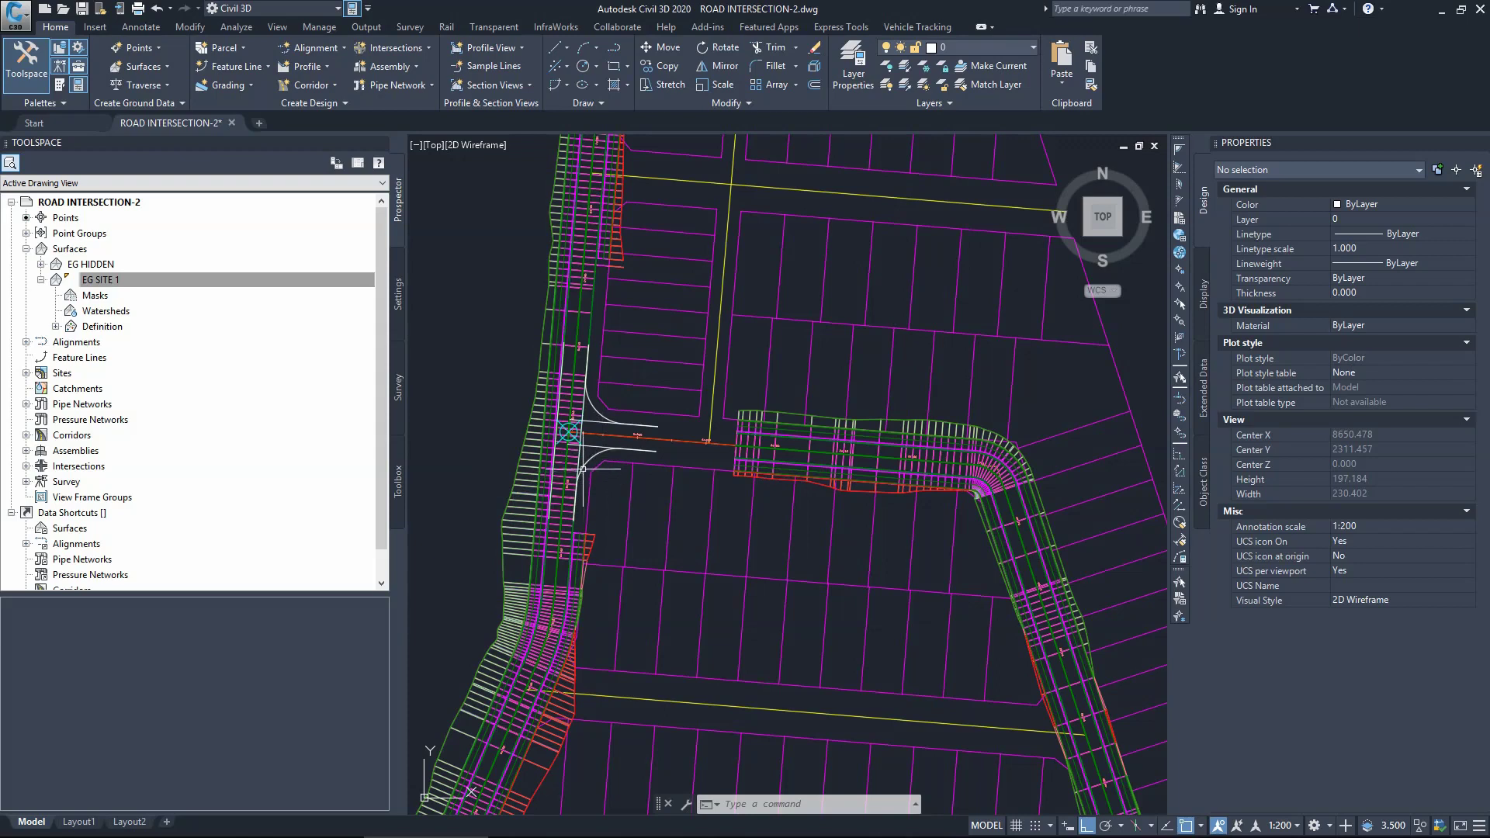
{"action": "left_click", "coordinate": [591, 458]}
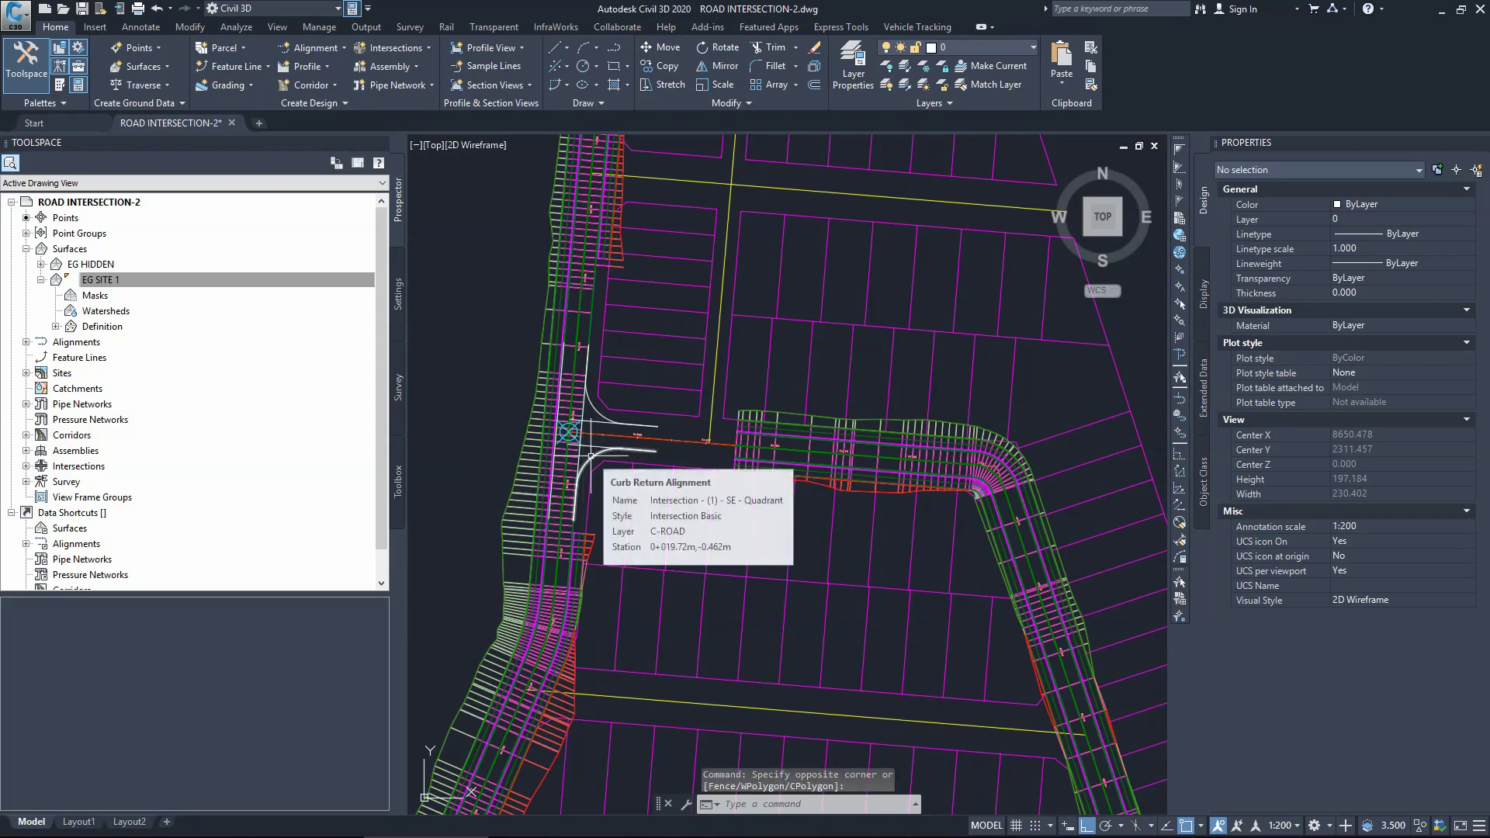